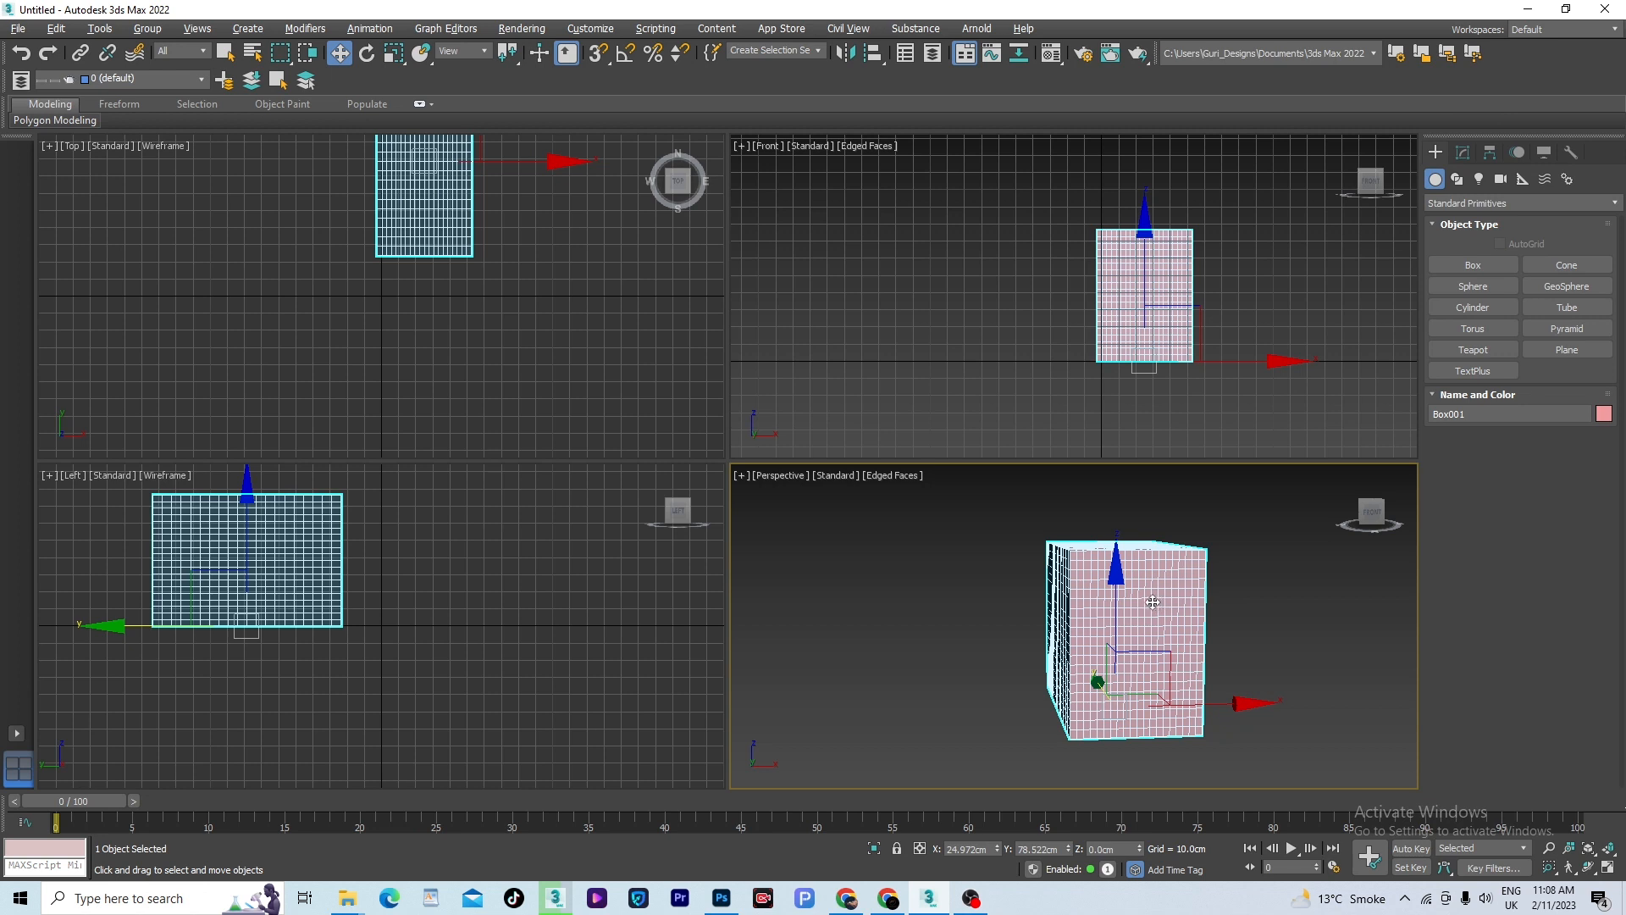
- Enlarge the box to a length of about 127.3 cm, width 85.6 cm and height 104 cm, using the Front view
{"action": "key", "text": "f"}
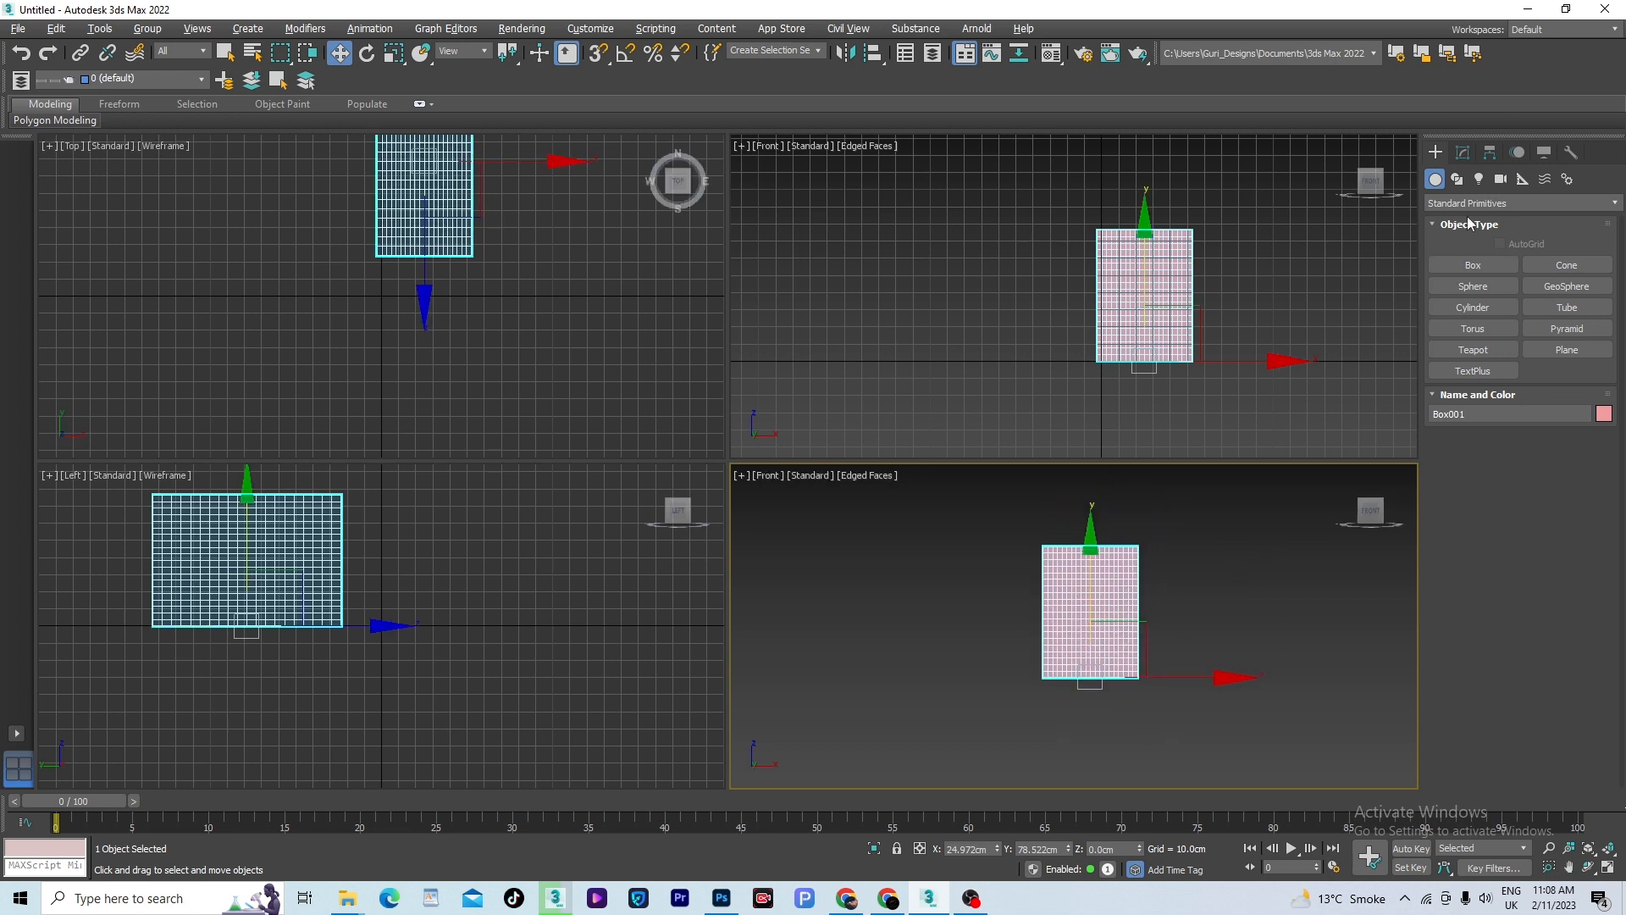
{"action": "left_click", "coordinate": [1463, 152]}
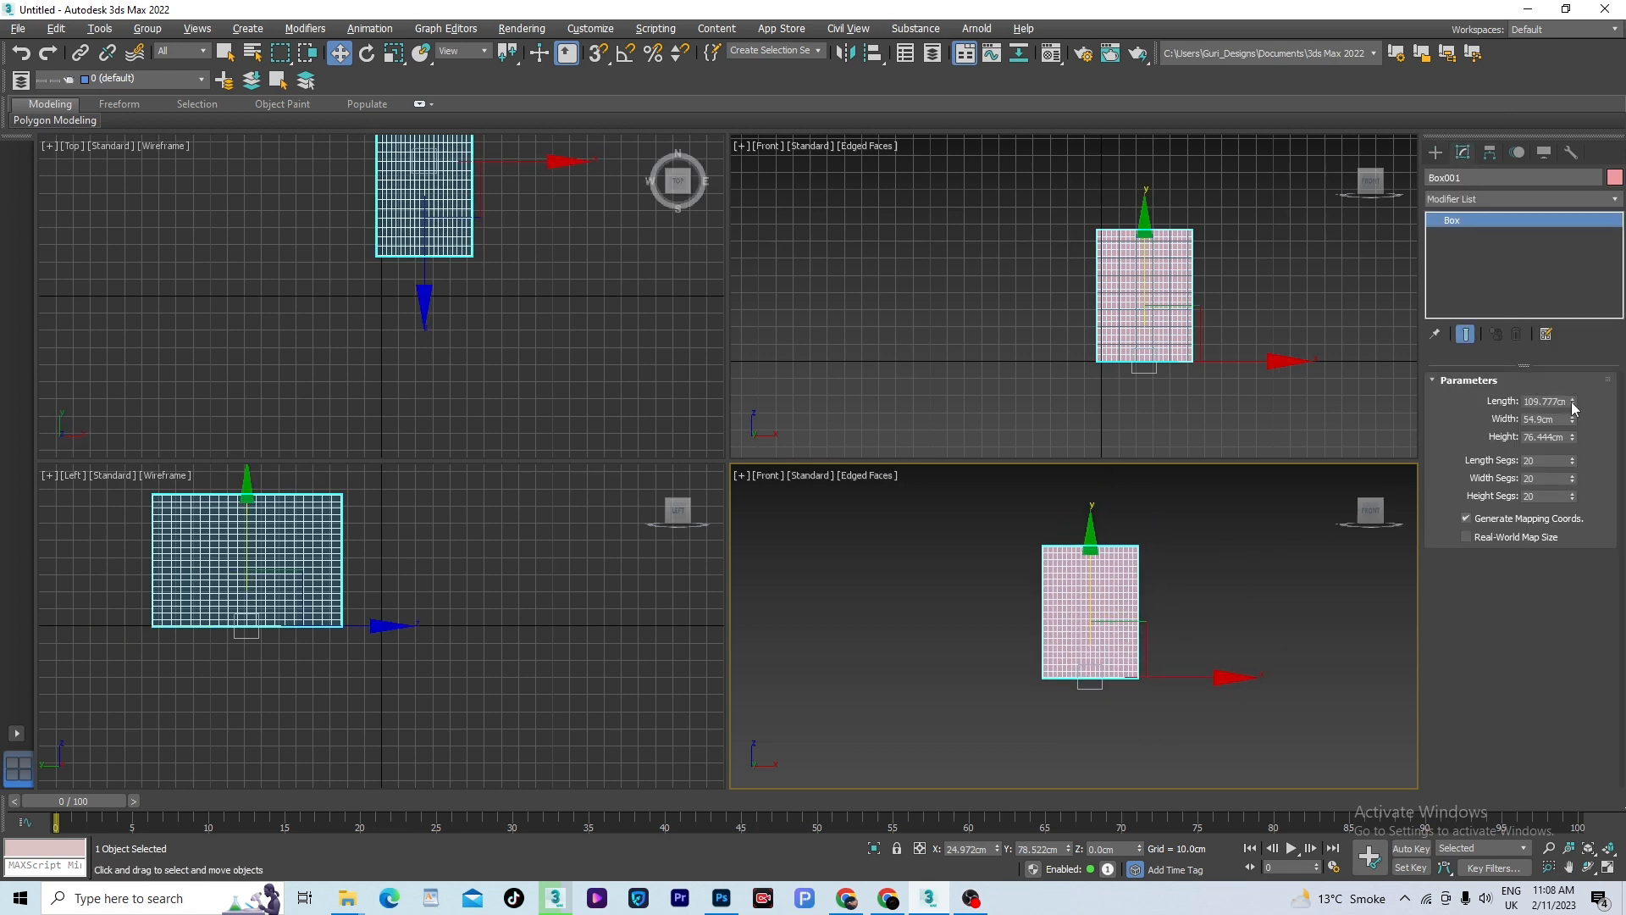
{"action": "mouse_move", "coordinate": [1572, 422]}
{"action": "left_mouse_down"}
{"action": "mouse_move", "coordinate": [1571, 386]}
{"action": "mouse_move", "coordinate": [1565, 421]}
{"action": "left_mouse_up"}
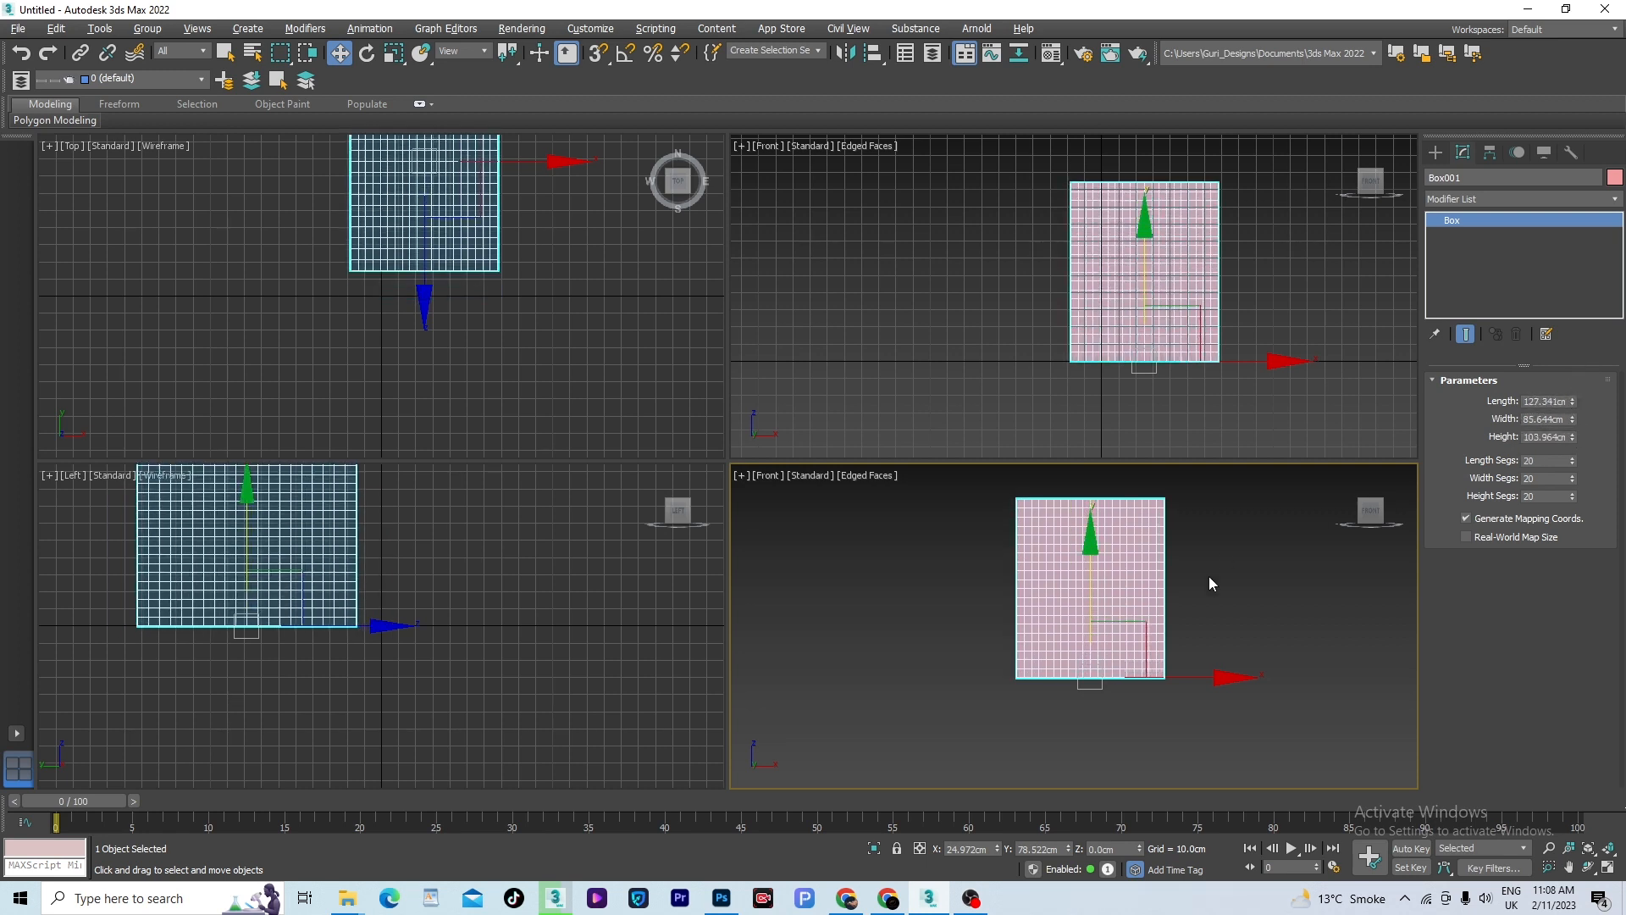
- Maximize the Front viewport and move the box horizontally near the origin, to about X 1.4 cm
{"action": "left_click", "coordinate": [1208, 576]}
{"action": "middle_click_drag", "start_coordinate": [1208, 576], "coordinate": [1199, 589]}
{"action": "middle_click_drag", "start_coordinate": [1253, 352], "coordinate": [1177, 370]}
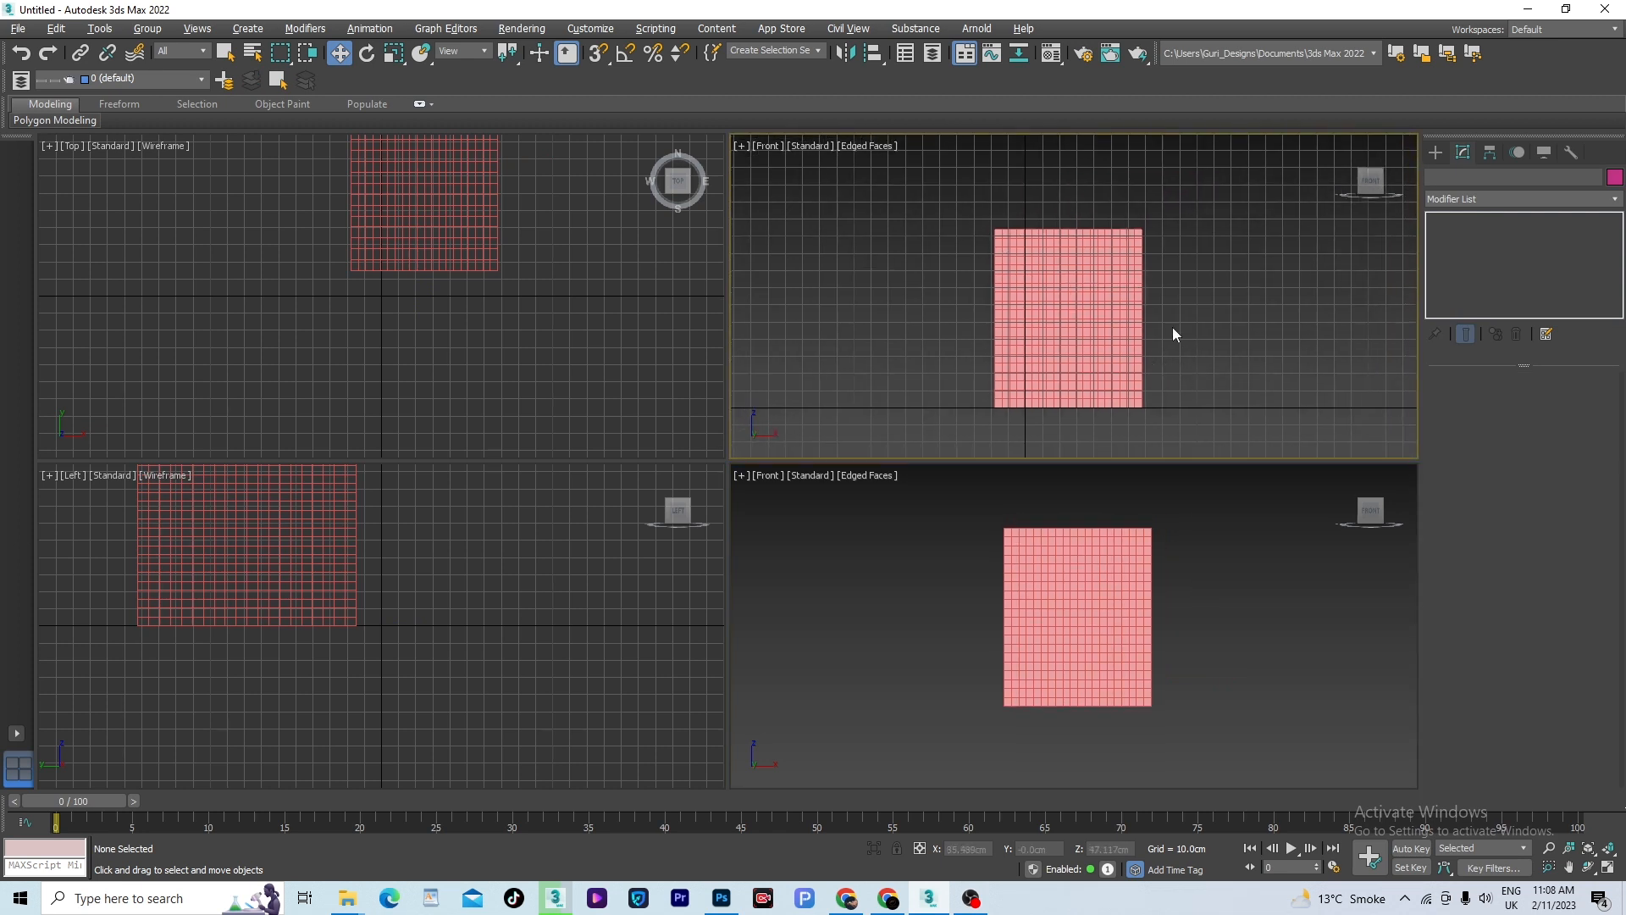
{"action": "key", "text": "alt+w"}
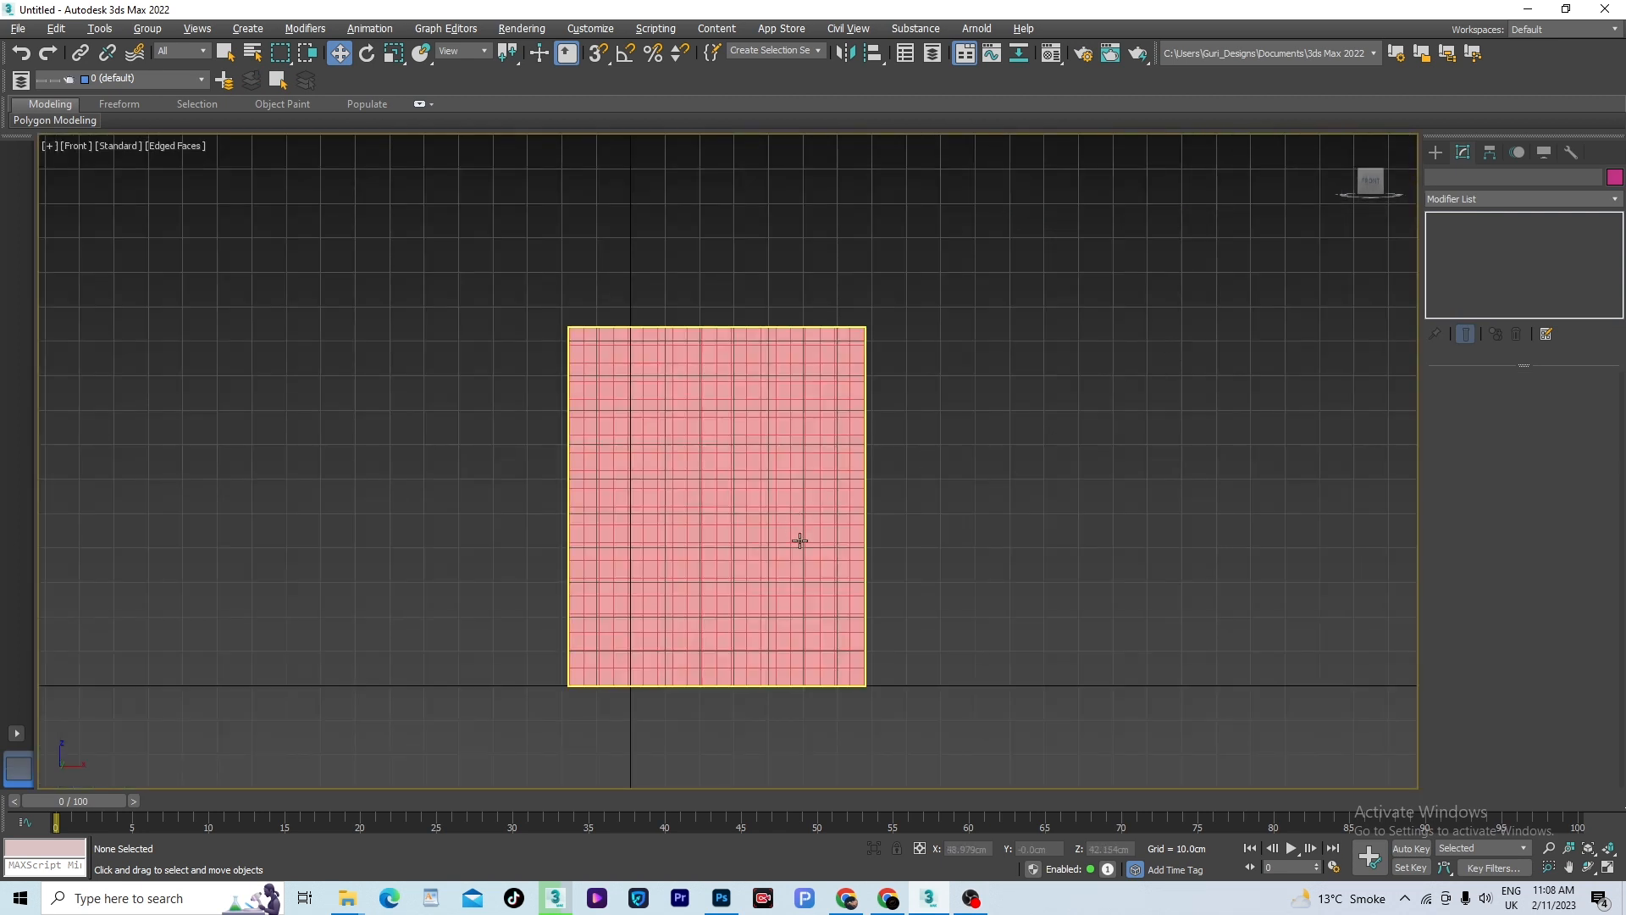
{"action": "left_click", "coordinate": [811, 568]}
{"action": "left_click_drag", "start_coordinate": [833, 682], "coordinate": [750, 679]}
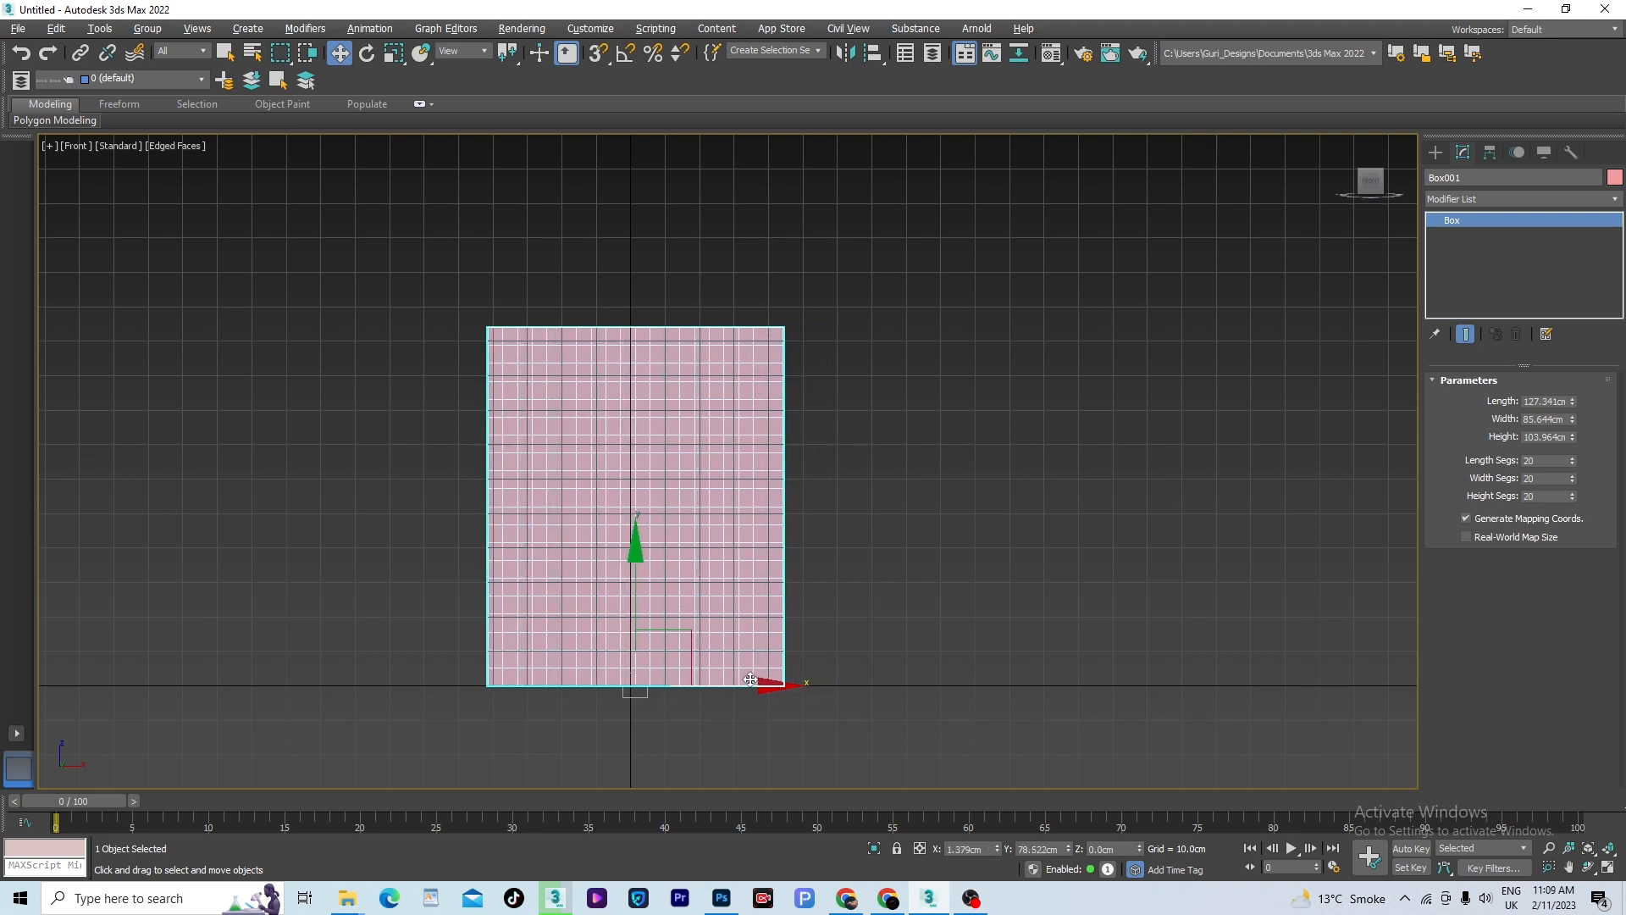
- Place a Text spline reading "guridesign" in Arial Black, size 104 cm, over the box in the Front view
{"action": "scroll", "coordinate": [957, 392], "scroll_direction": "down", "scroll_amount": 2}
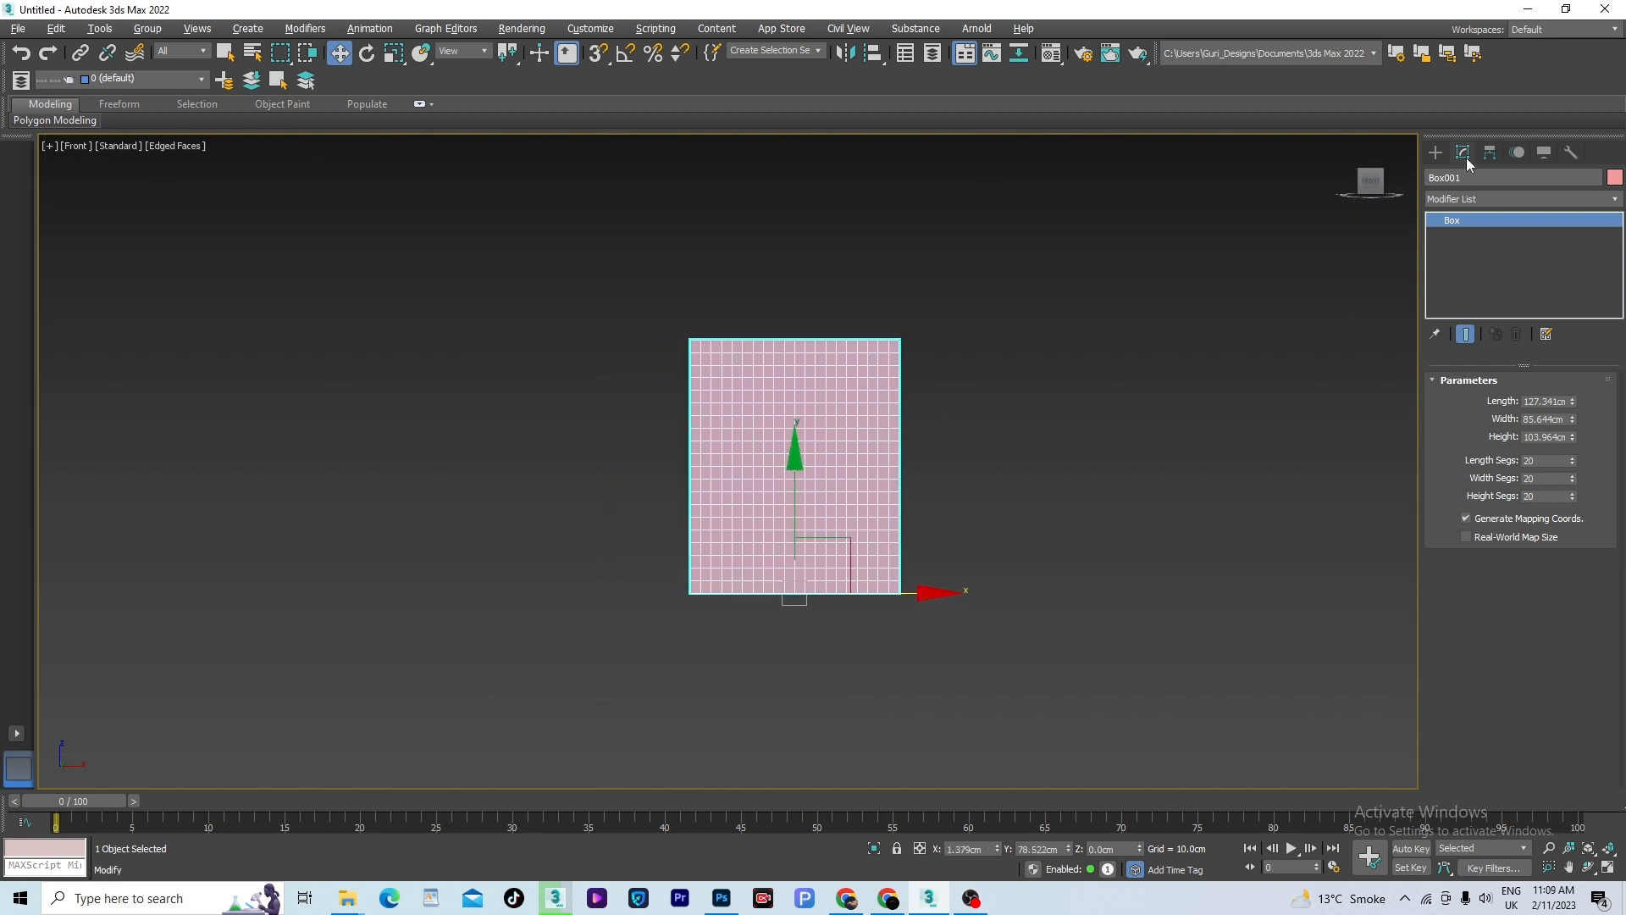
{"action": "left_click", "coordinate": [1437, 152]}
{"action": "left_click", "coordinate": [1457, 178]}
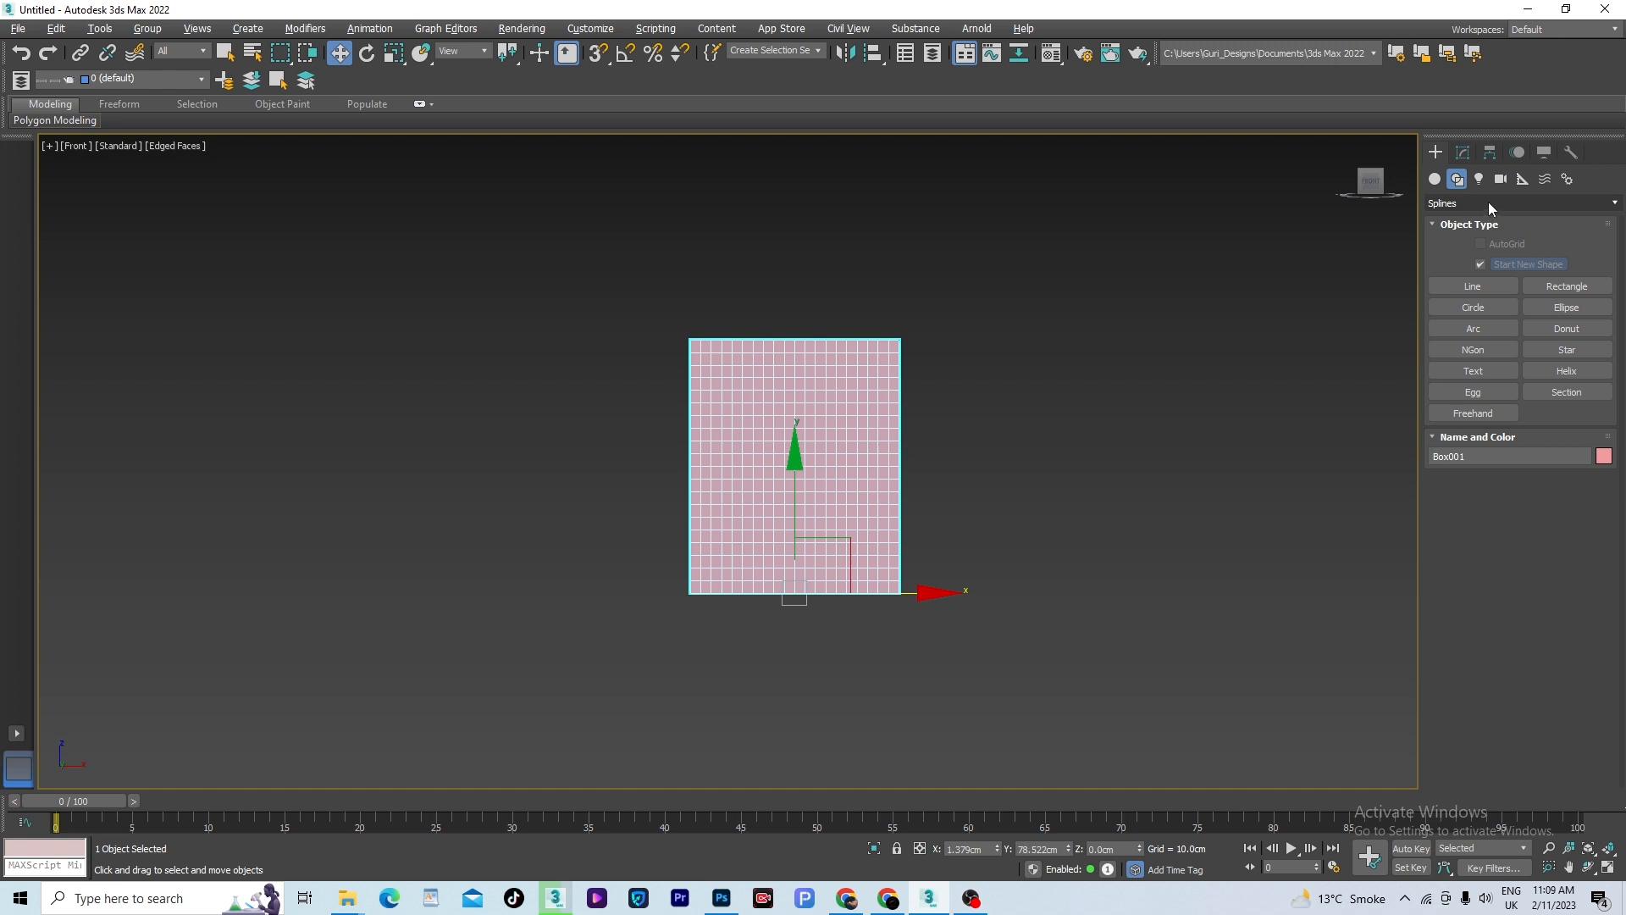
{"action": "left_click", "coordinate": [1474, 373]}
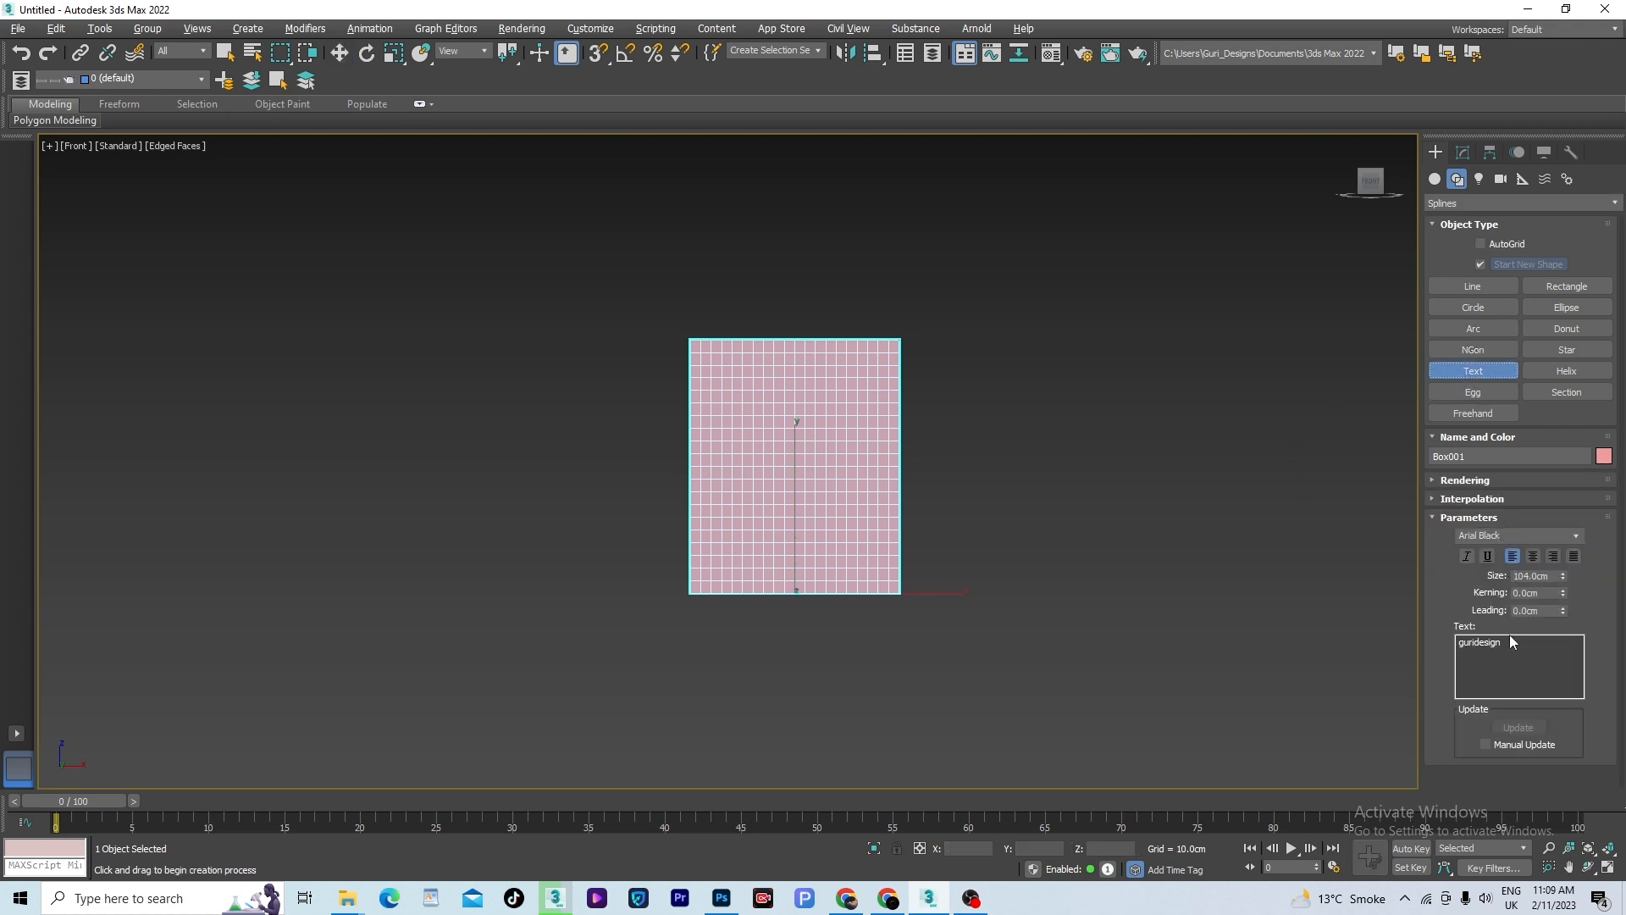
{"action": "left_click", "coordinate": [790, 464]}
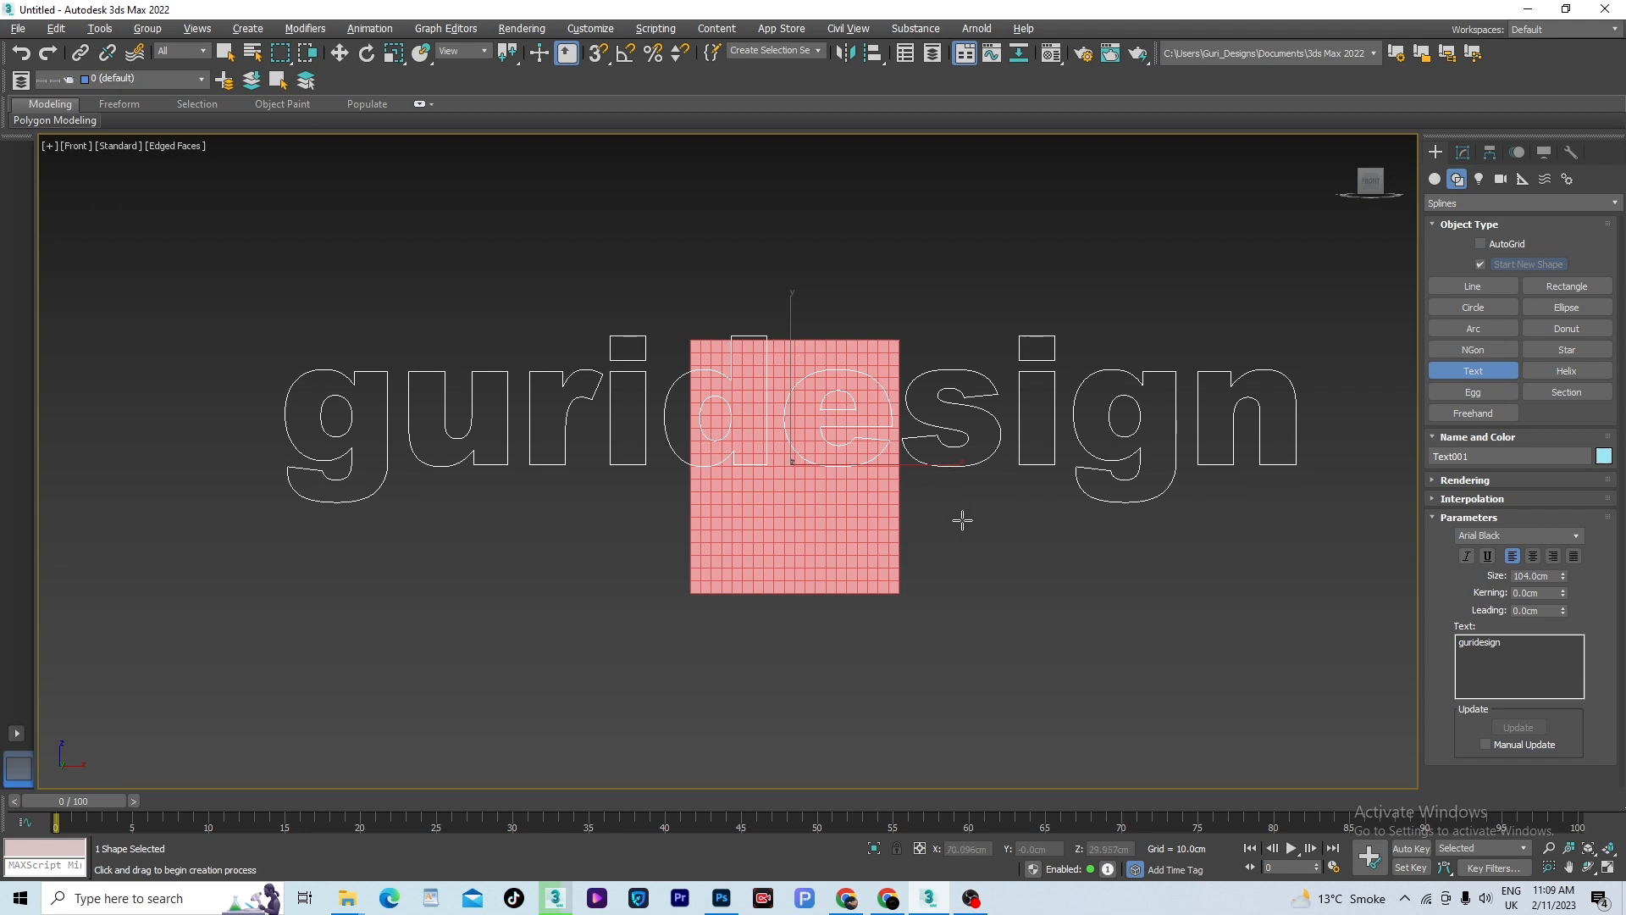
- Scale the text uniformly down to about 19% so it fits within the box's width
{"action": "key", "text": "r"}
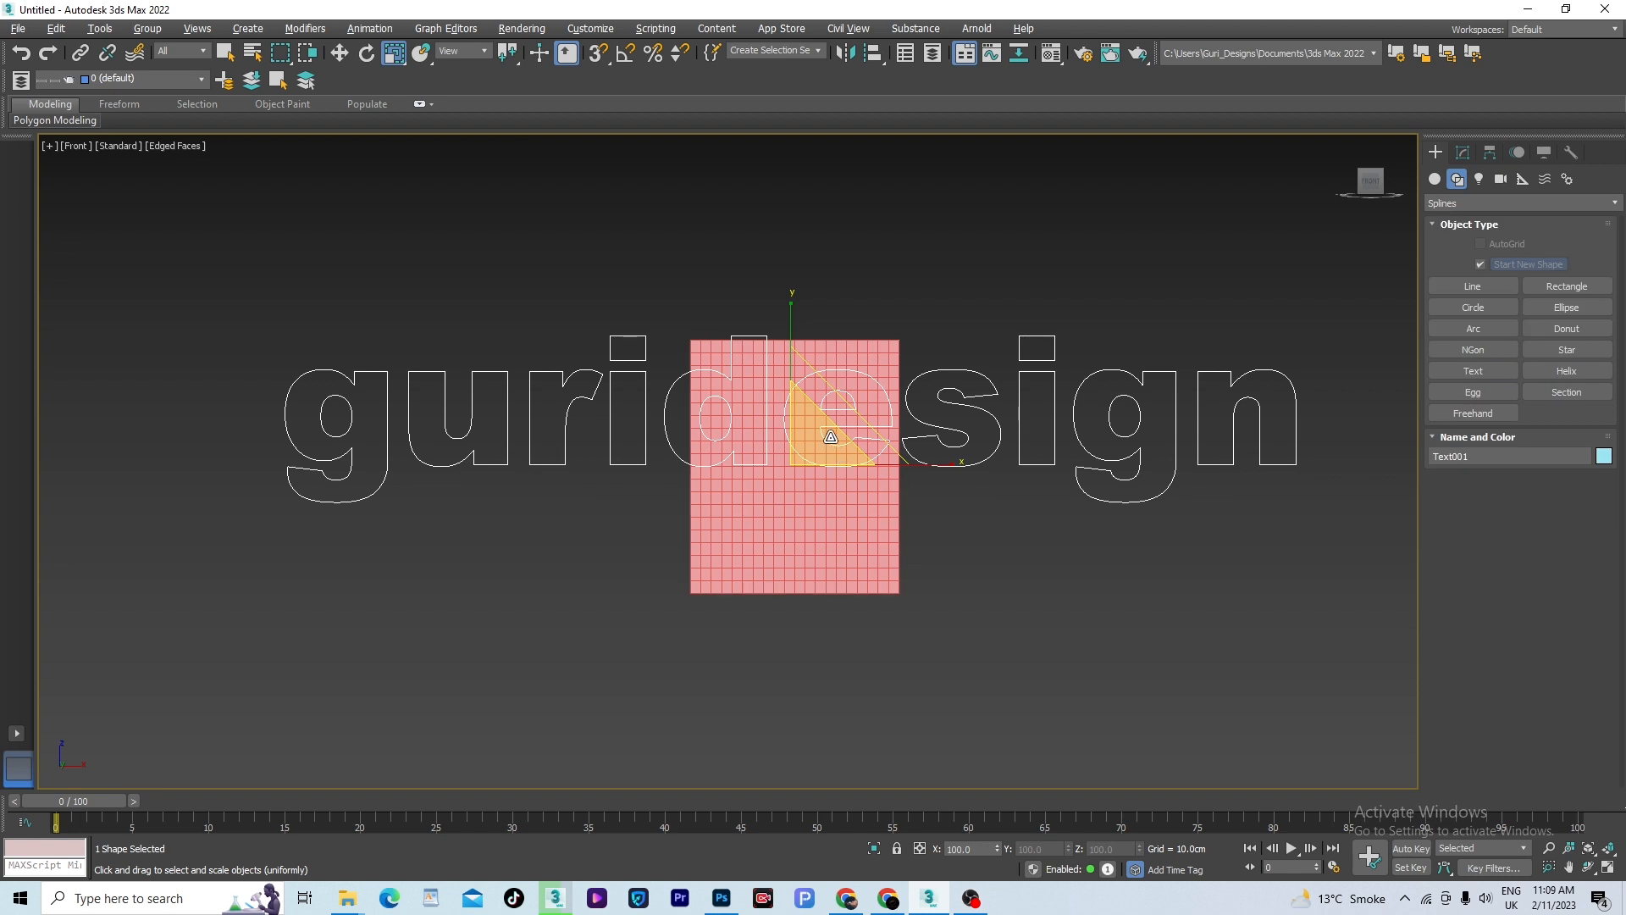
{"action": "left_click_drag", "start_coordinate": [954, 534], "coordinate": [938, 751]}
{"action": "scroll", "coordinate": [807, 465], "scroll_direction": "up", "scroll_amount": 2}
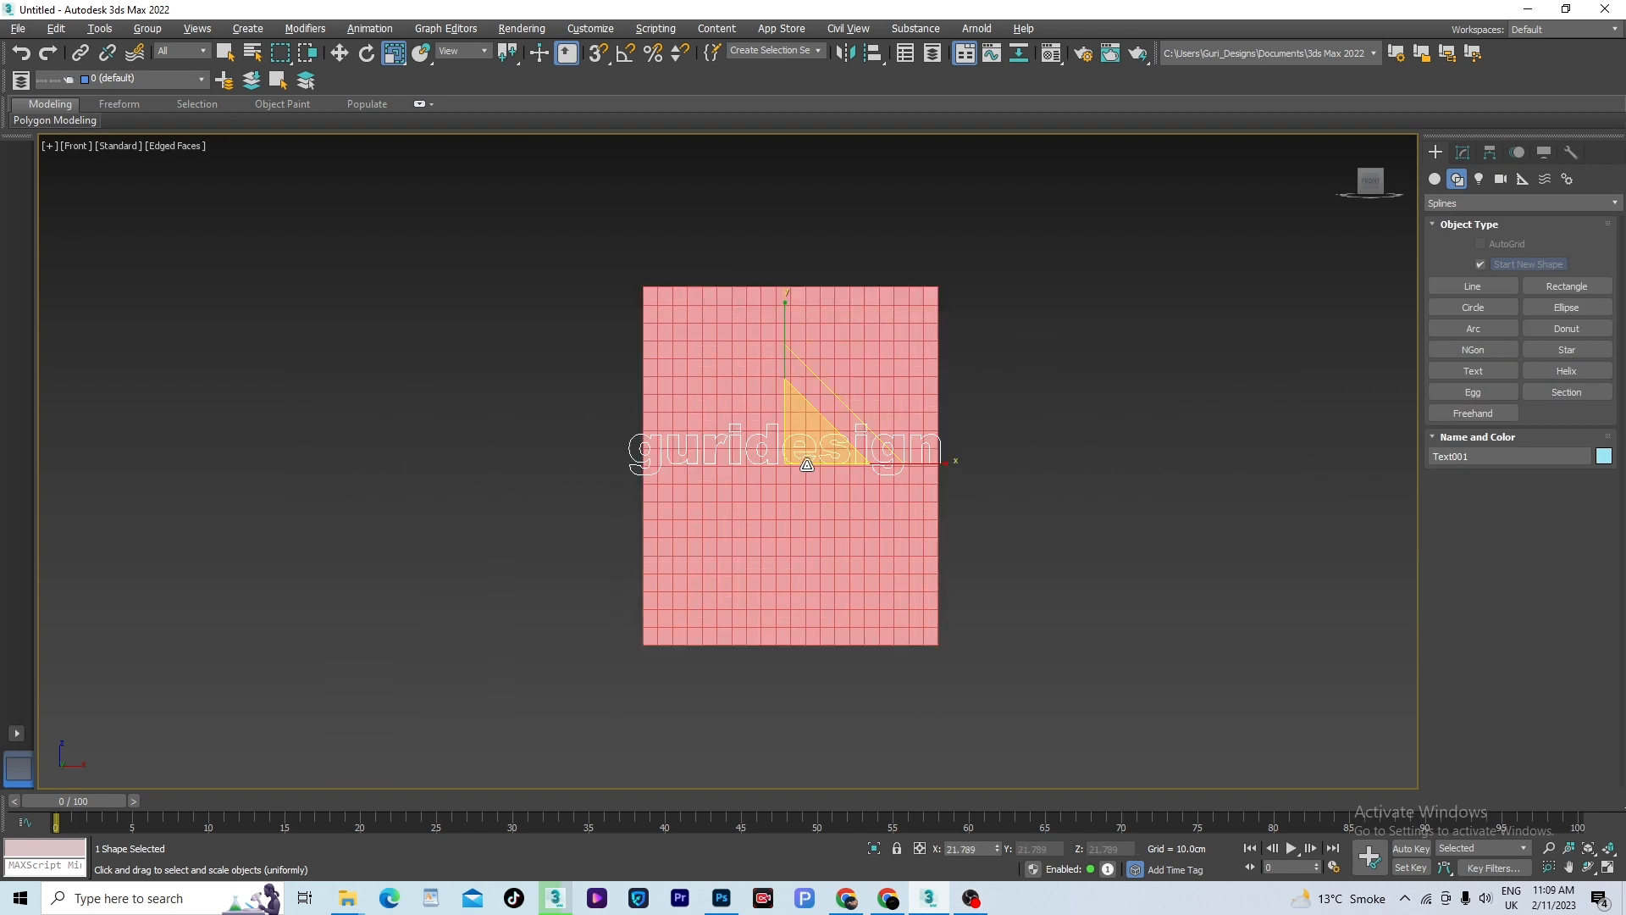
{"action": "left_click_drag", "start_coordinate": [807, 450], "coordinate": [818, 465]}
- Apply ShapeMerge to the box and pick the guridesign text as an instanced shape with the Merge operation
{"action": "left_click", "coordinate": [878, 352]}
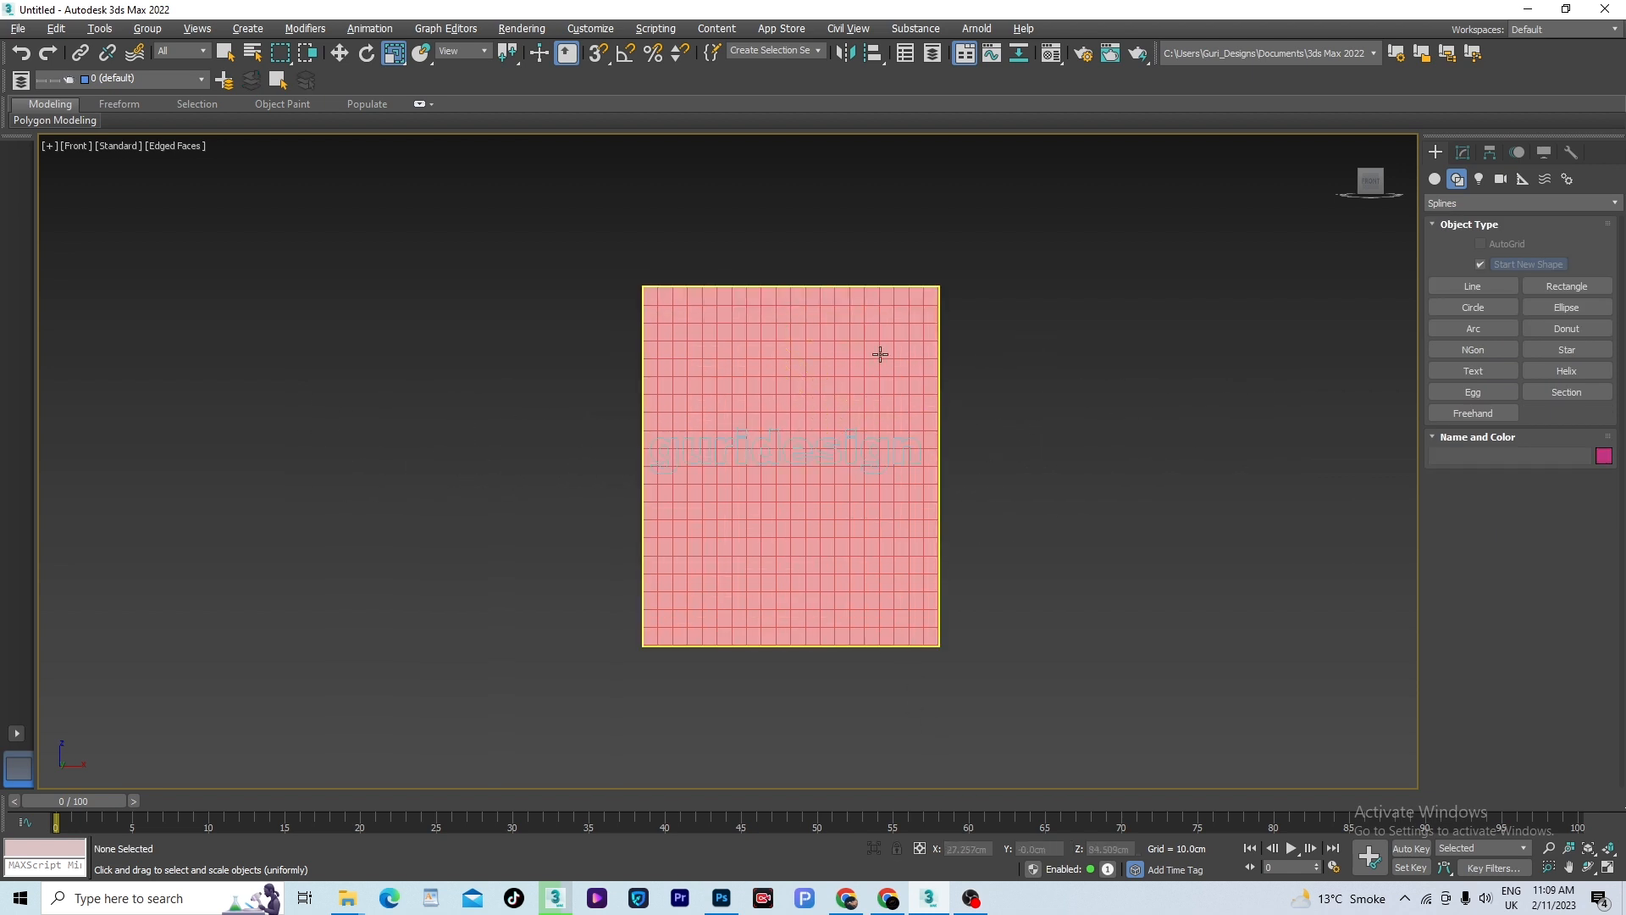
{"action": "left_click", "coordinate": [1433, 178]}
{"action": "left_click", "coordinate": [1540, 204]}
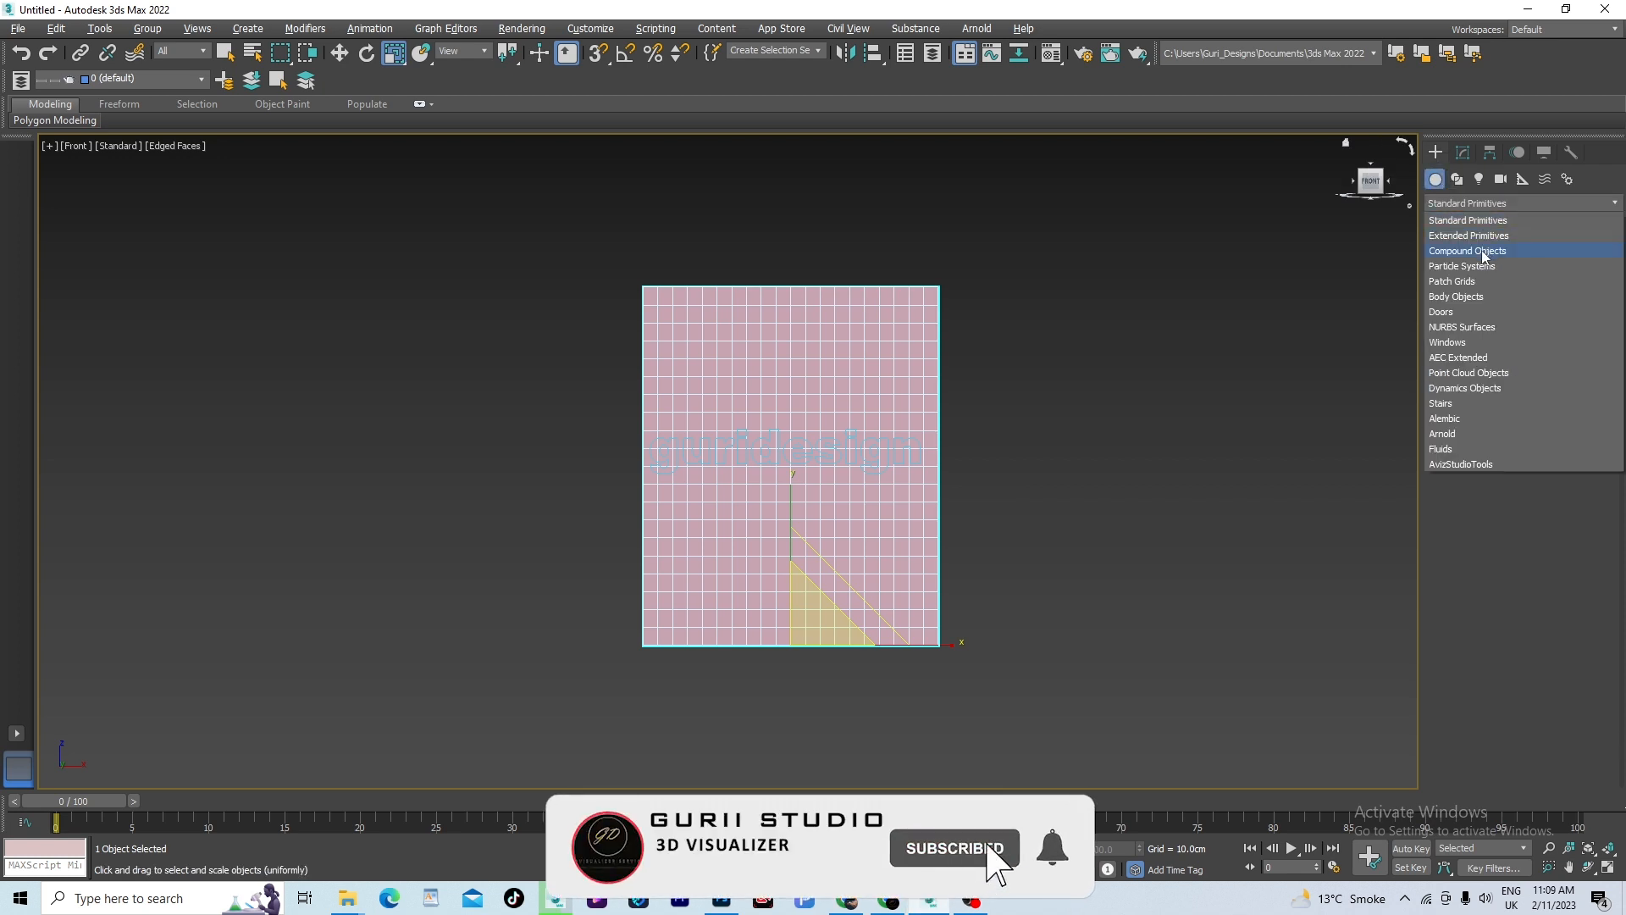
{"action": "left_click", "coordinate": [1478, 255]}
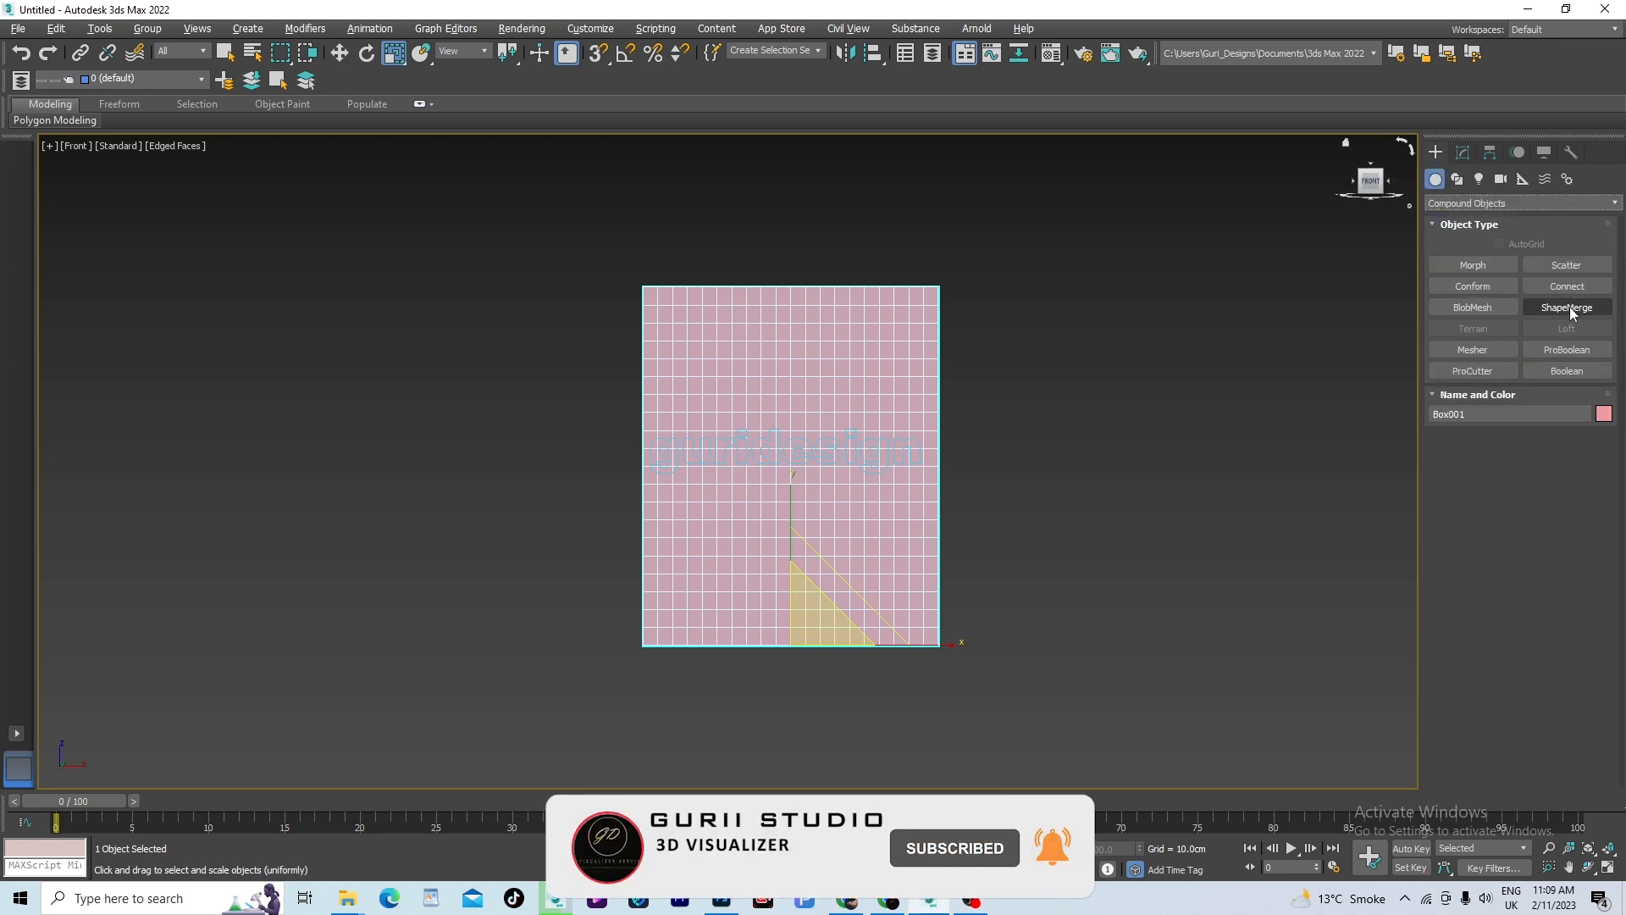
{"action": "left_click", "coordinate": [1568, 307]}
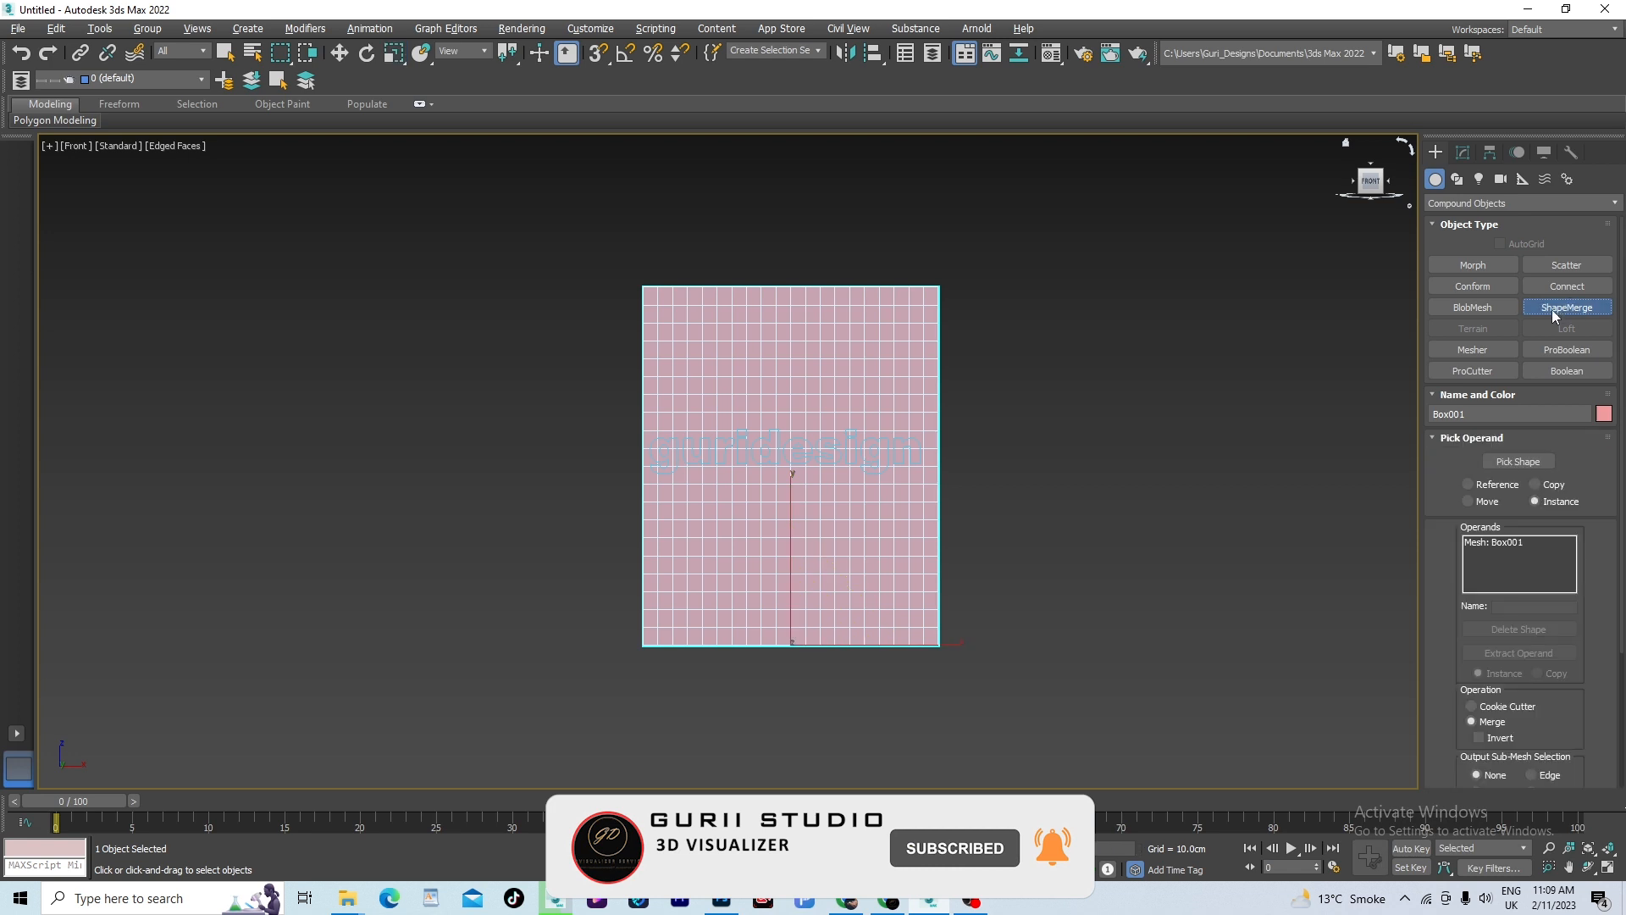
{"action": "left_click", "coordinate": [1531, 463]}
{"action": "scroll", "coordinate": [859, 458], "scroll_direction": "up", "scroll_amount": 5}
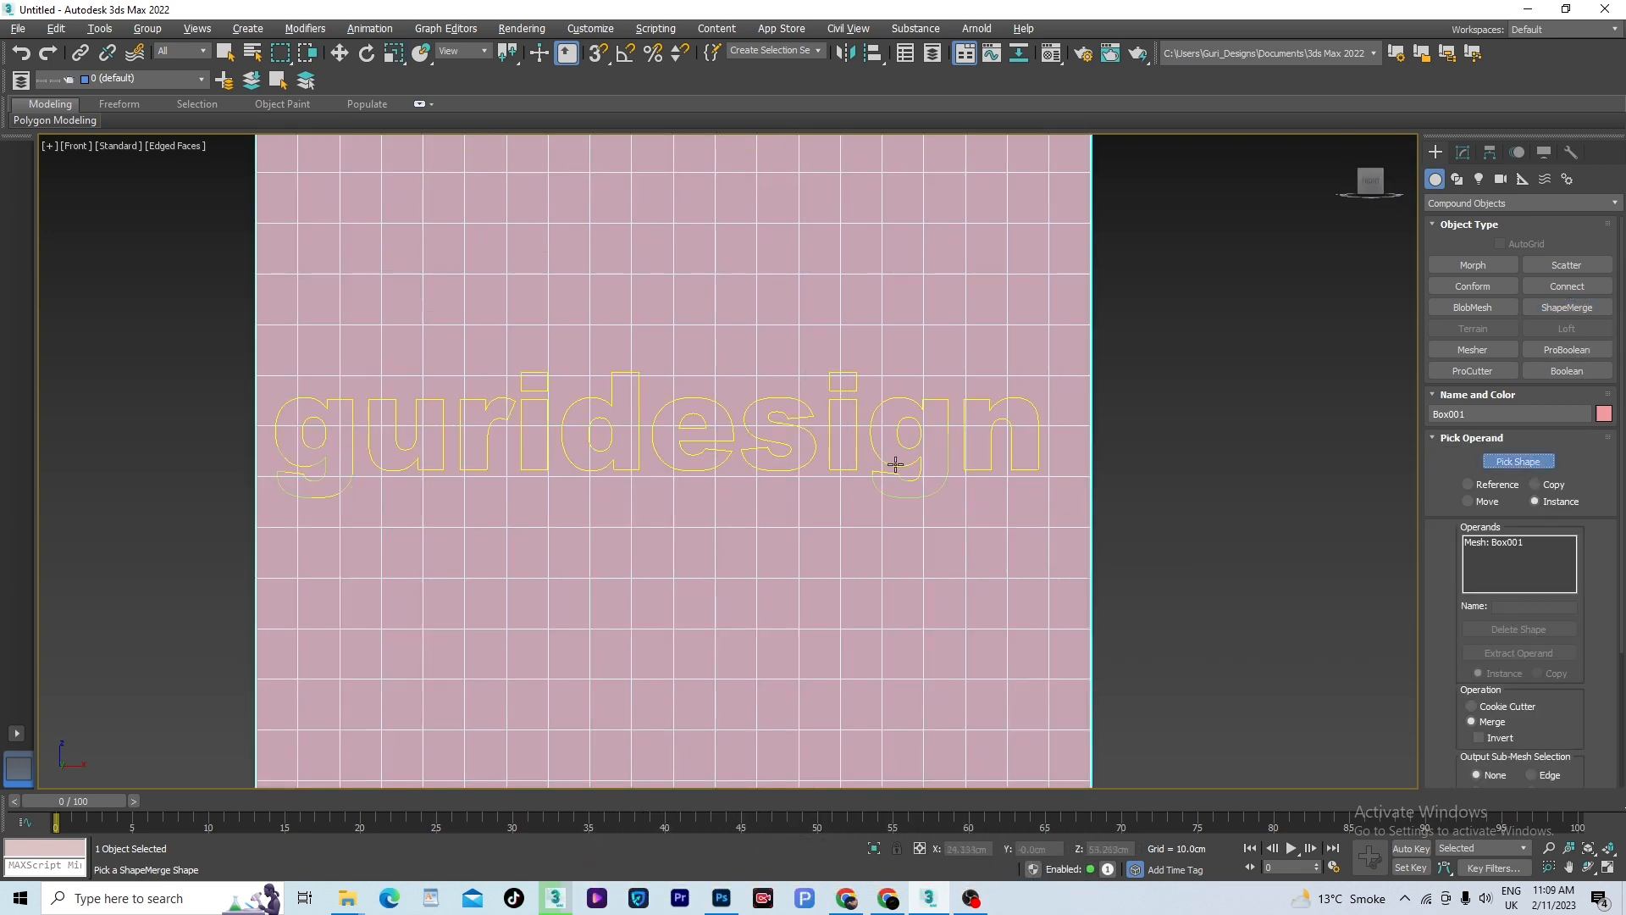
{"action": "left_click", "coordinate": [895, 464]}
{"action": "scroll", "coordinate": [1031, 400], "scroll_direction": "down", "scroll_amount": 5}
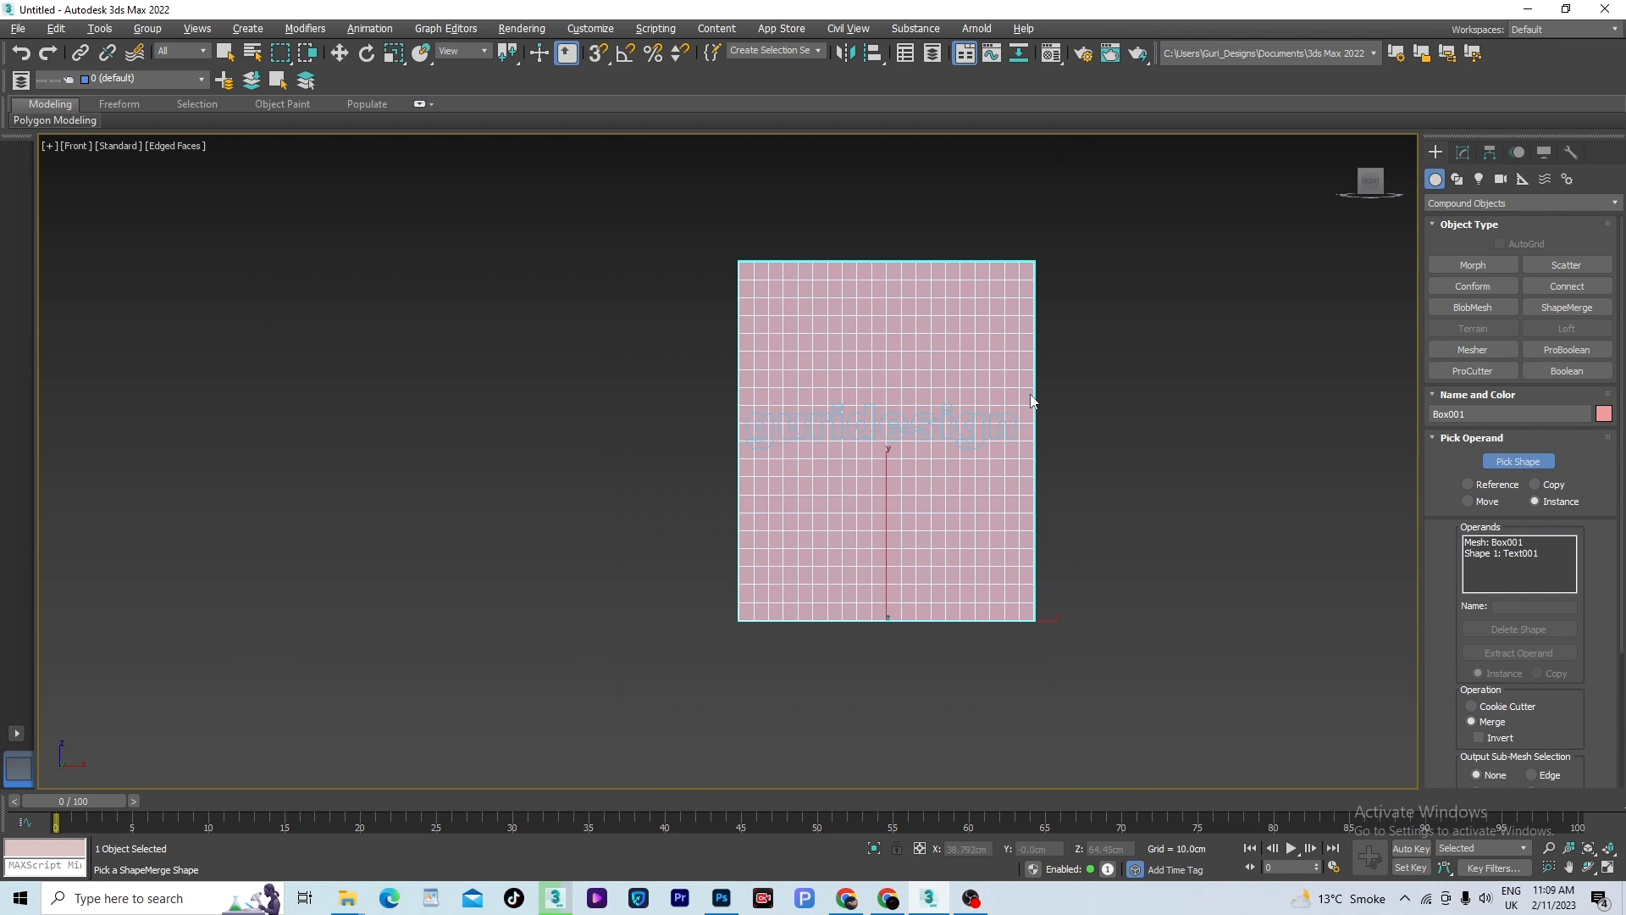
{"action": "right_click", "coordinate": [1181, 432]}
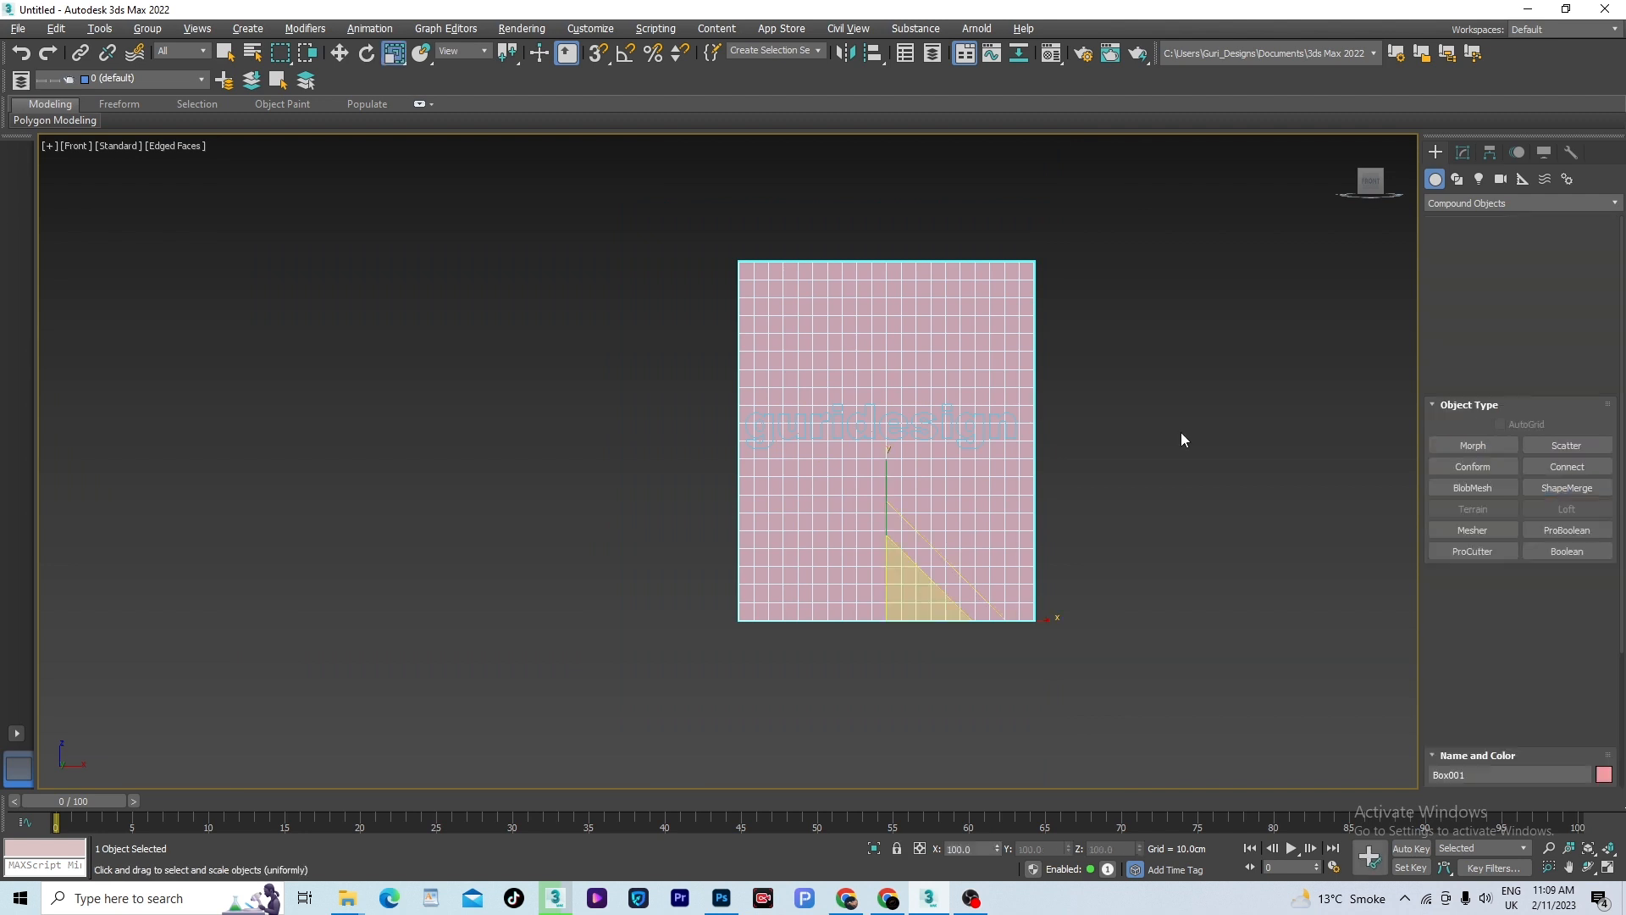
- Move the original text shape down the box's front, to about Z 27.9 cm, away from the merged outline
{"action": "left_click", "coordinate": [1180, 432]}
{"action": "scroll", "coordinate": [973, 437], "scroll_direction": "up", "scroll_amount": 2}
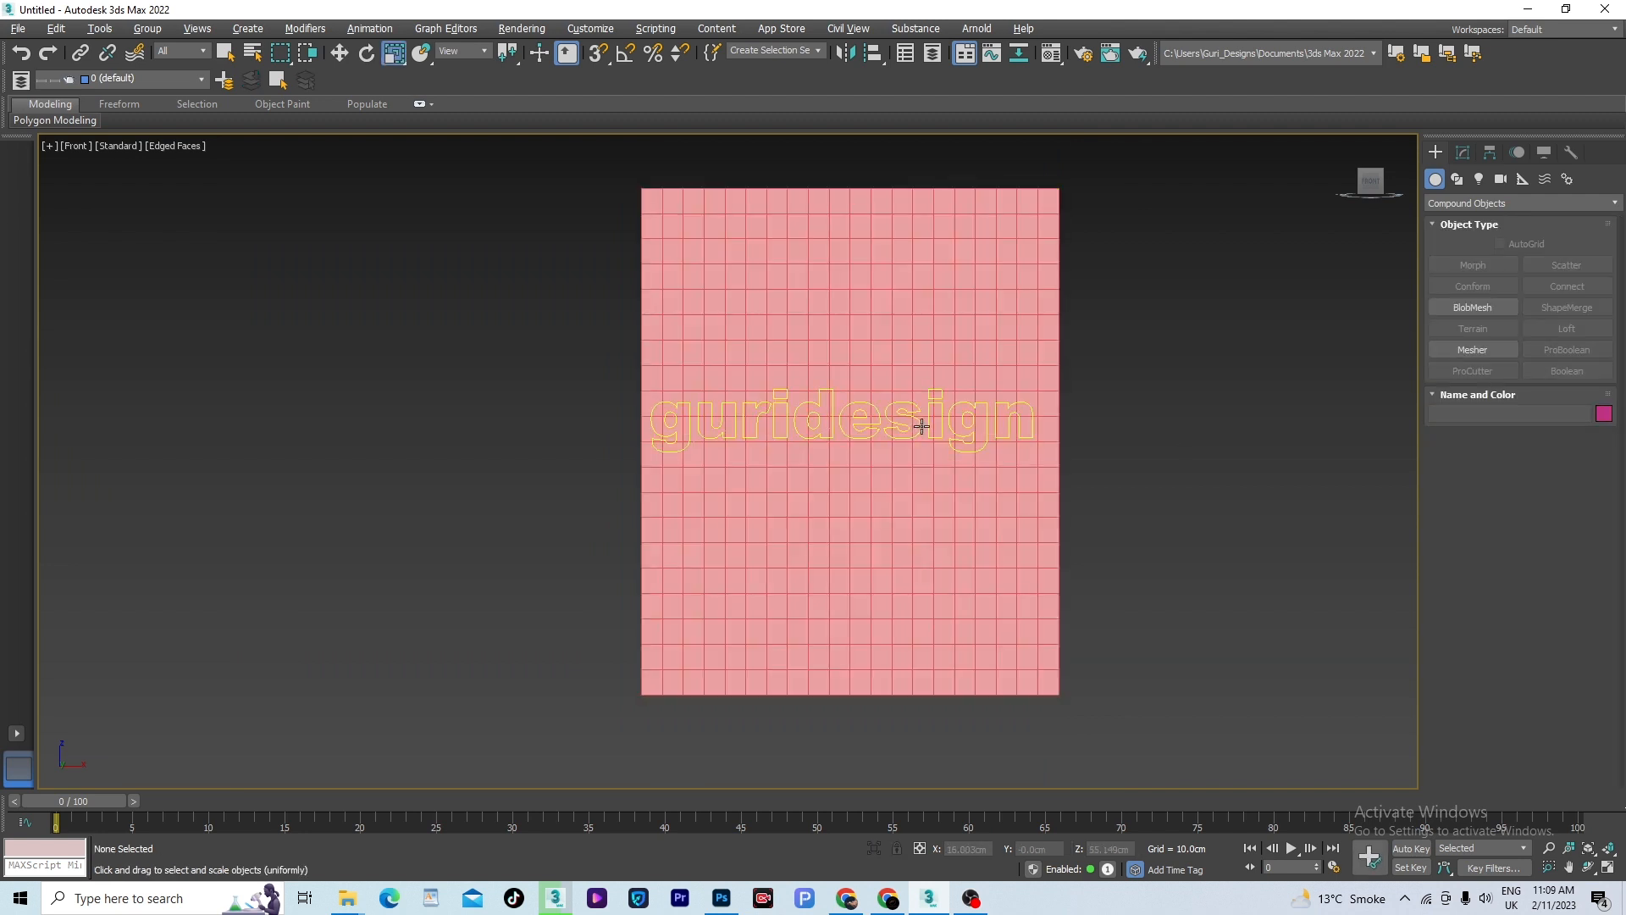
{"action": "left_click", "coordinate": [915, 428]}
{"action": "key", "text": "w"}
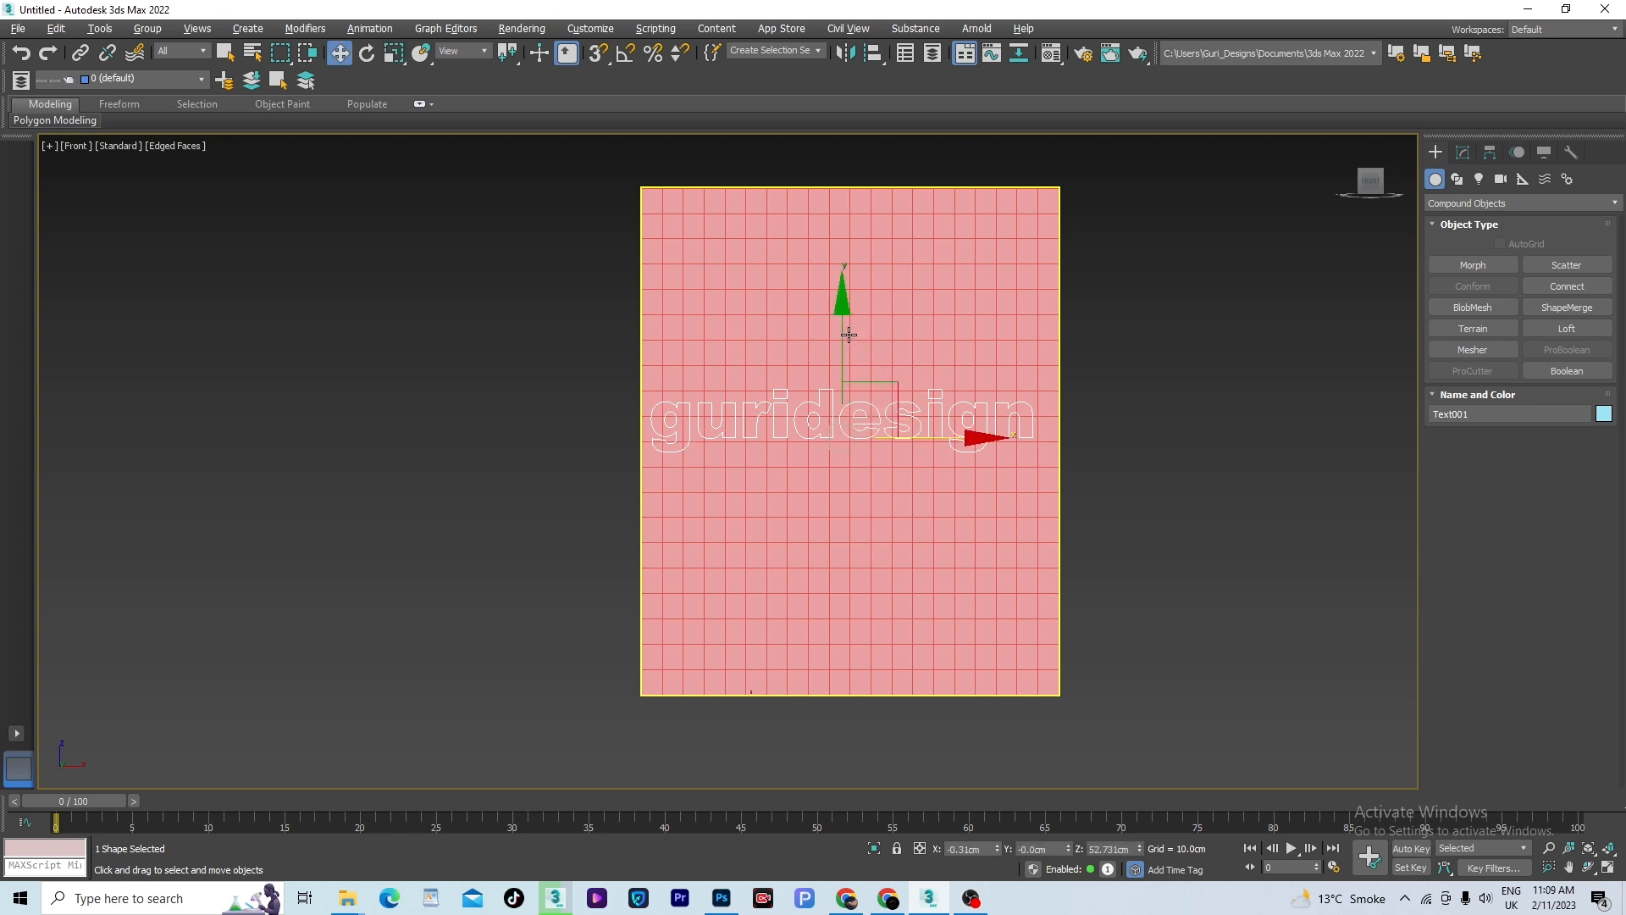
{"action": "left_click_drag", "start_coordinate": [842, 311], "coordinate": [911, 431], "text": "shift"}
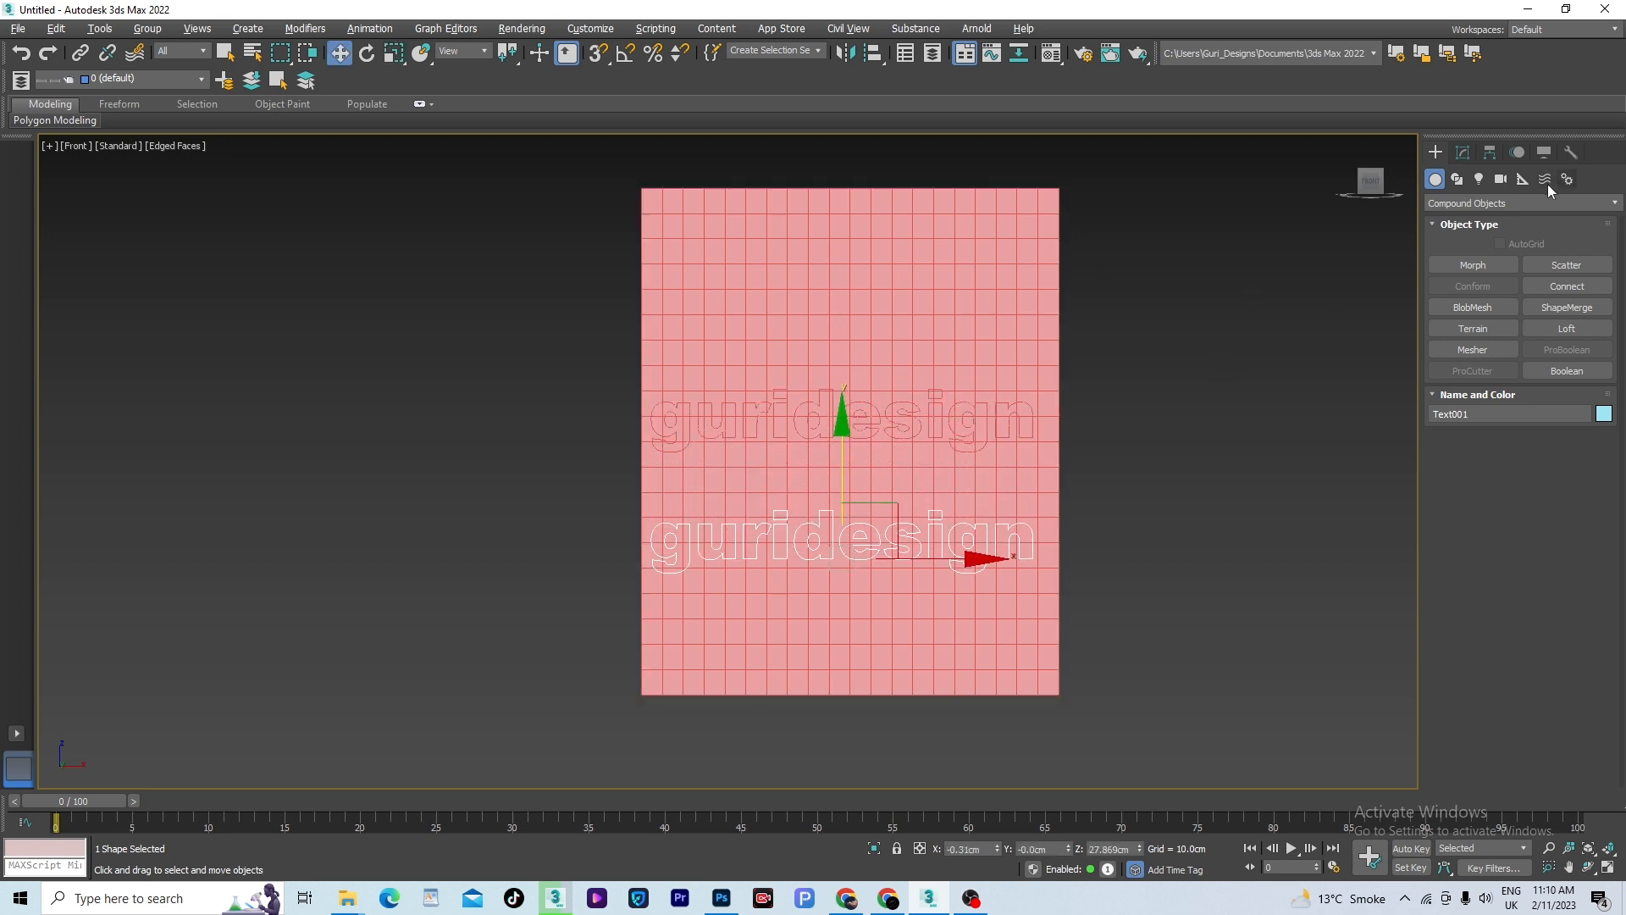
- Open the merged box's ShapeMerge parameters for modification and shift the box slightly down in the Front view
{"action": "left_click", "coordinate": [1461, 153]}
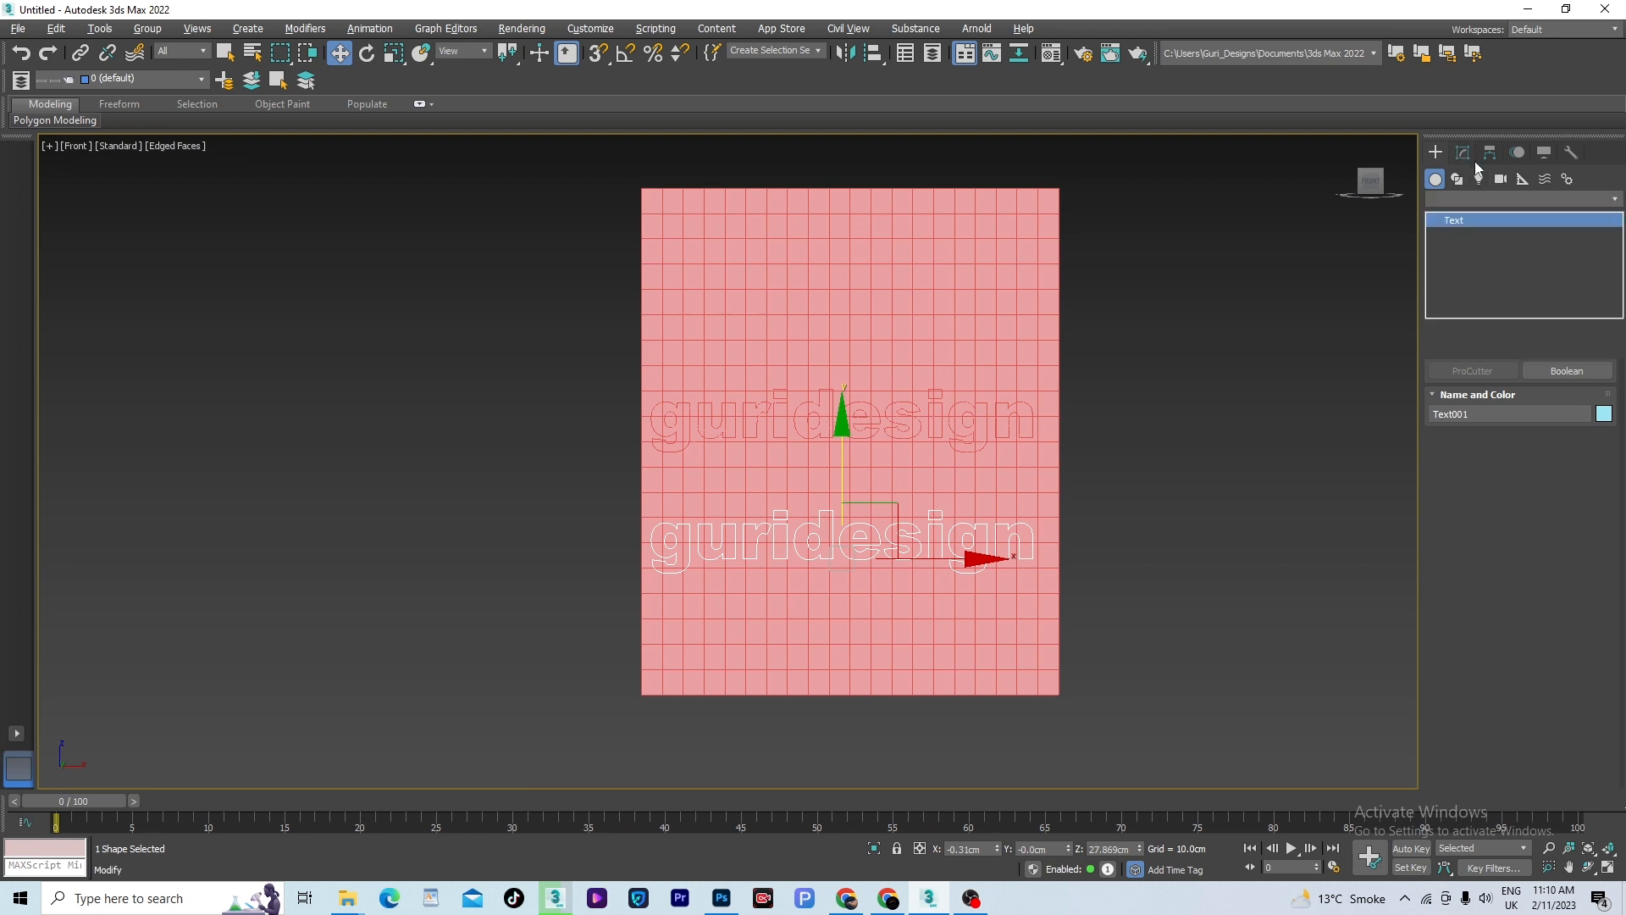
{"action": "left_click", "coordinate": [962, 321]}
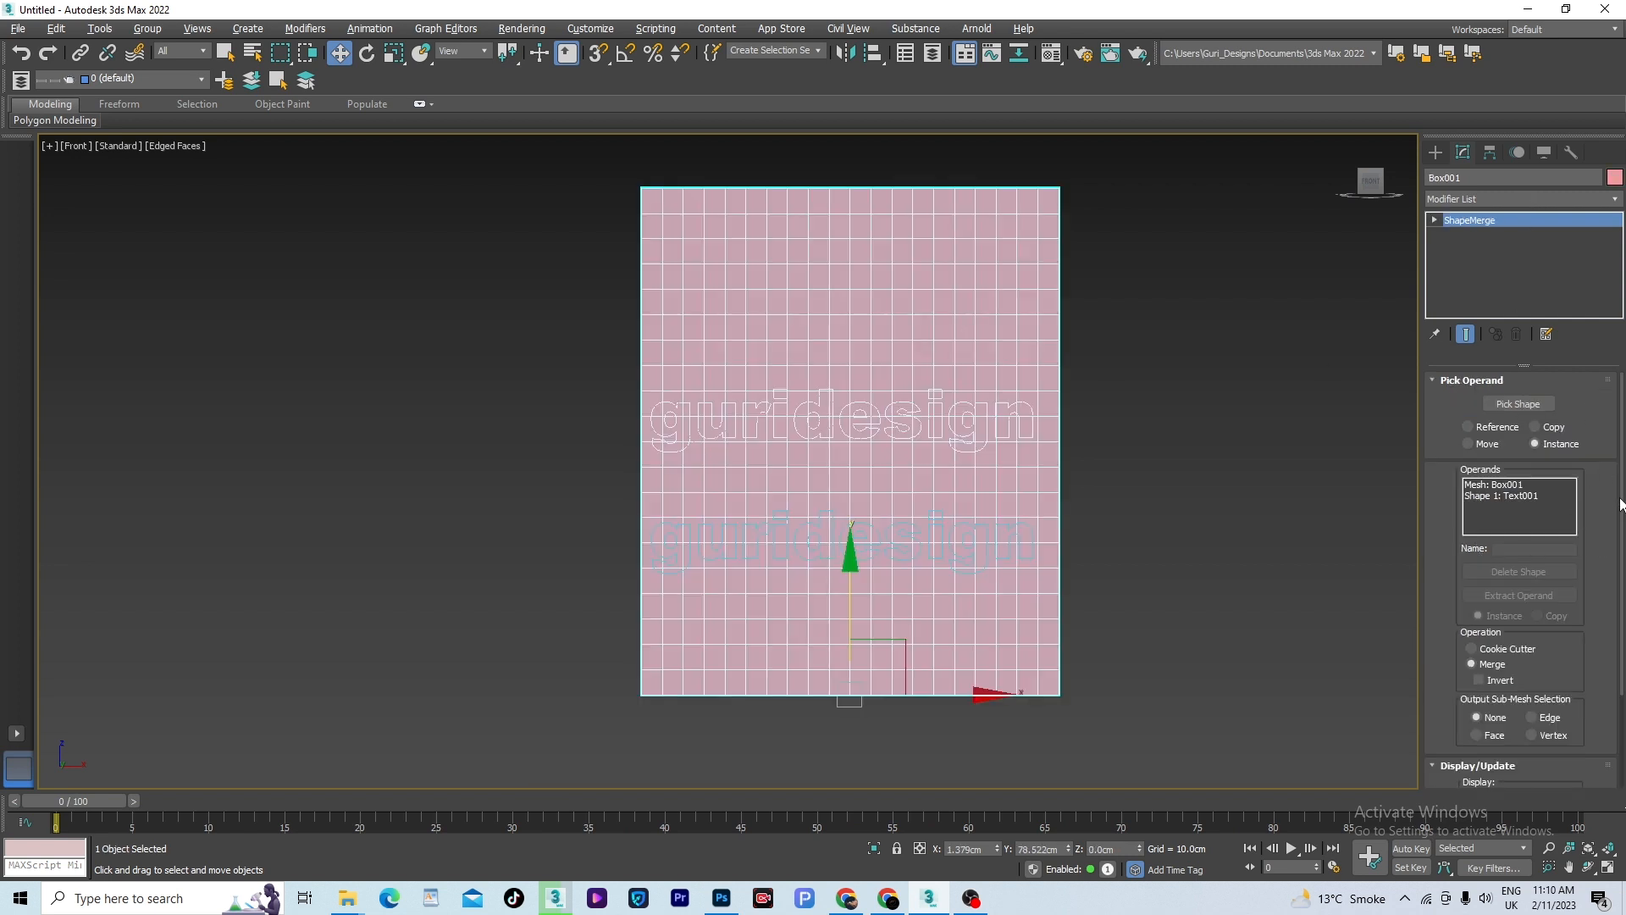
{"action": "mouse_move", "coordinate": [1622, 506]}
{"action": "left_mouse_down"}
{"action": "mouse_move", "coordinate": [1622, 531]}
{"action": "mouse_move", "coordinate": [1623, 487]}
{"action": "left_mouse_up"}
{"action": "middle_click_drag", "start_coordinate": [1259, 521], "coordinate": [1239, 529]}
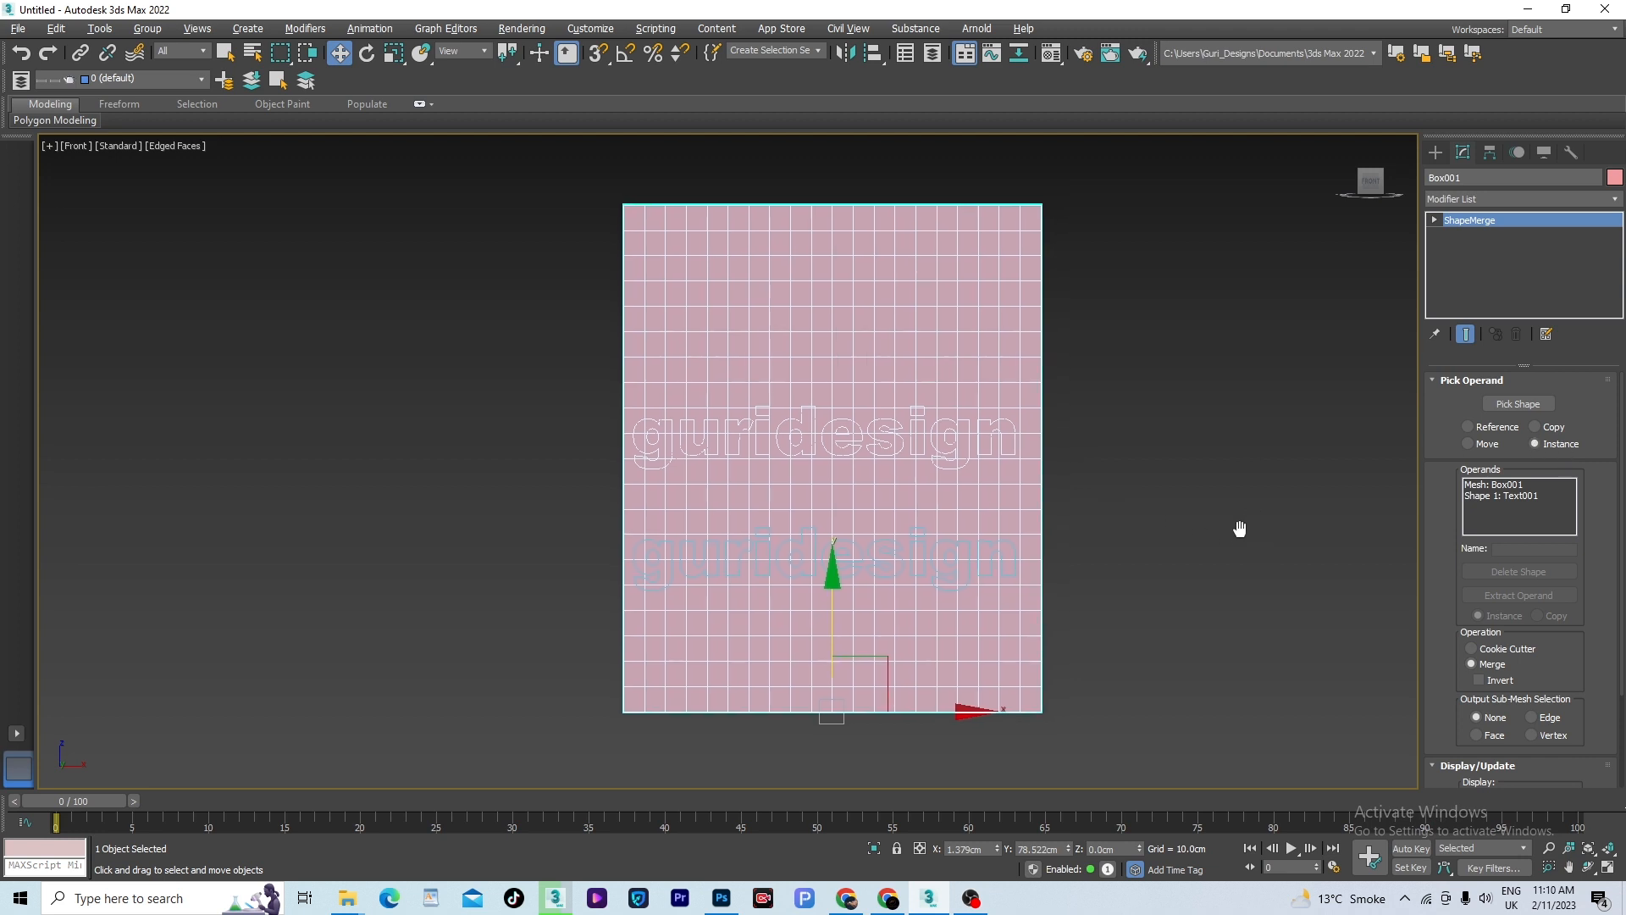
{"action": "left_click_drag", "start_coordinate": [893, 532], "coordinate": [894, 557]}
{"action": "left_click", "coordinate": [1127, 566]}
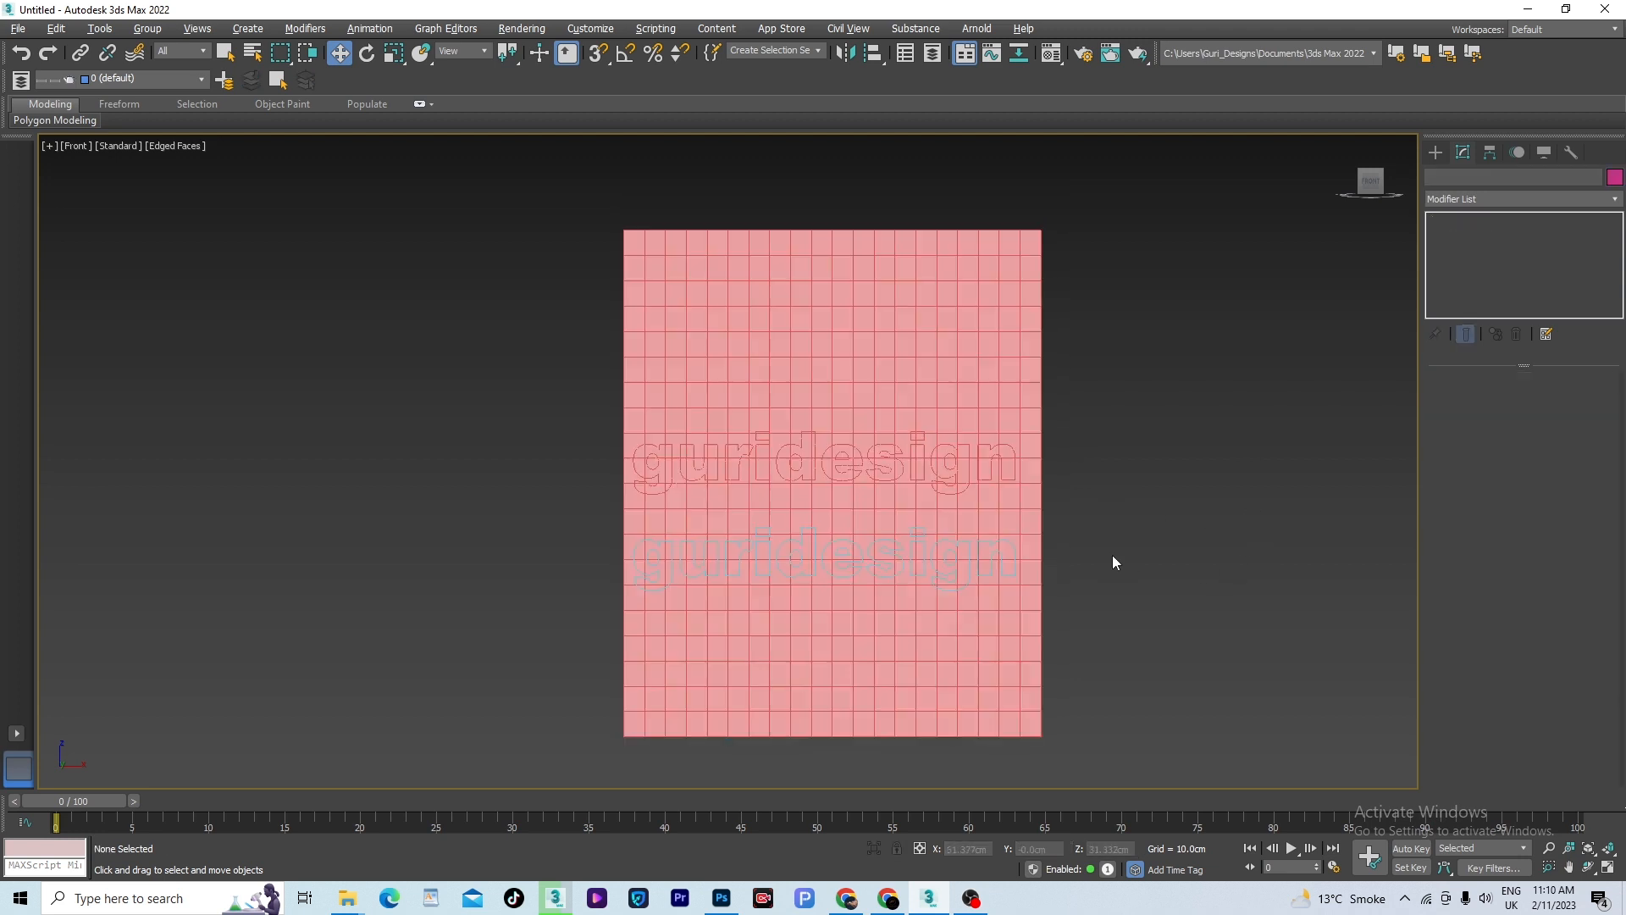
- Select the lower guridesign text shape and try to scale it up uniformly
{"action": "left_click", "coordinate": [863, 553]}
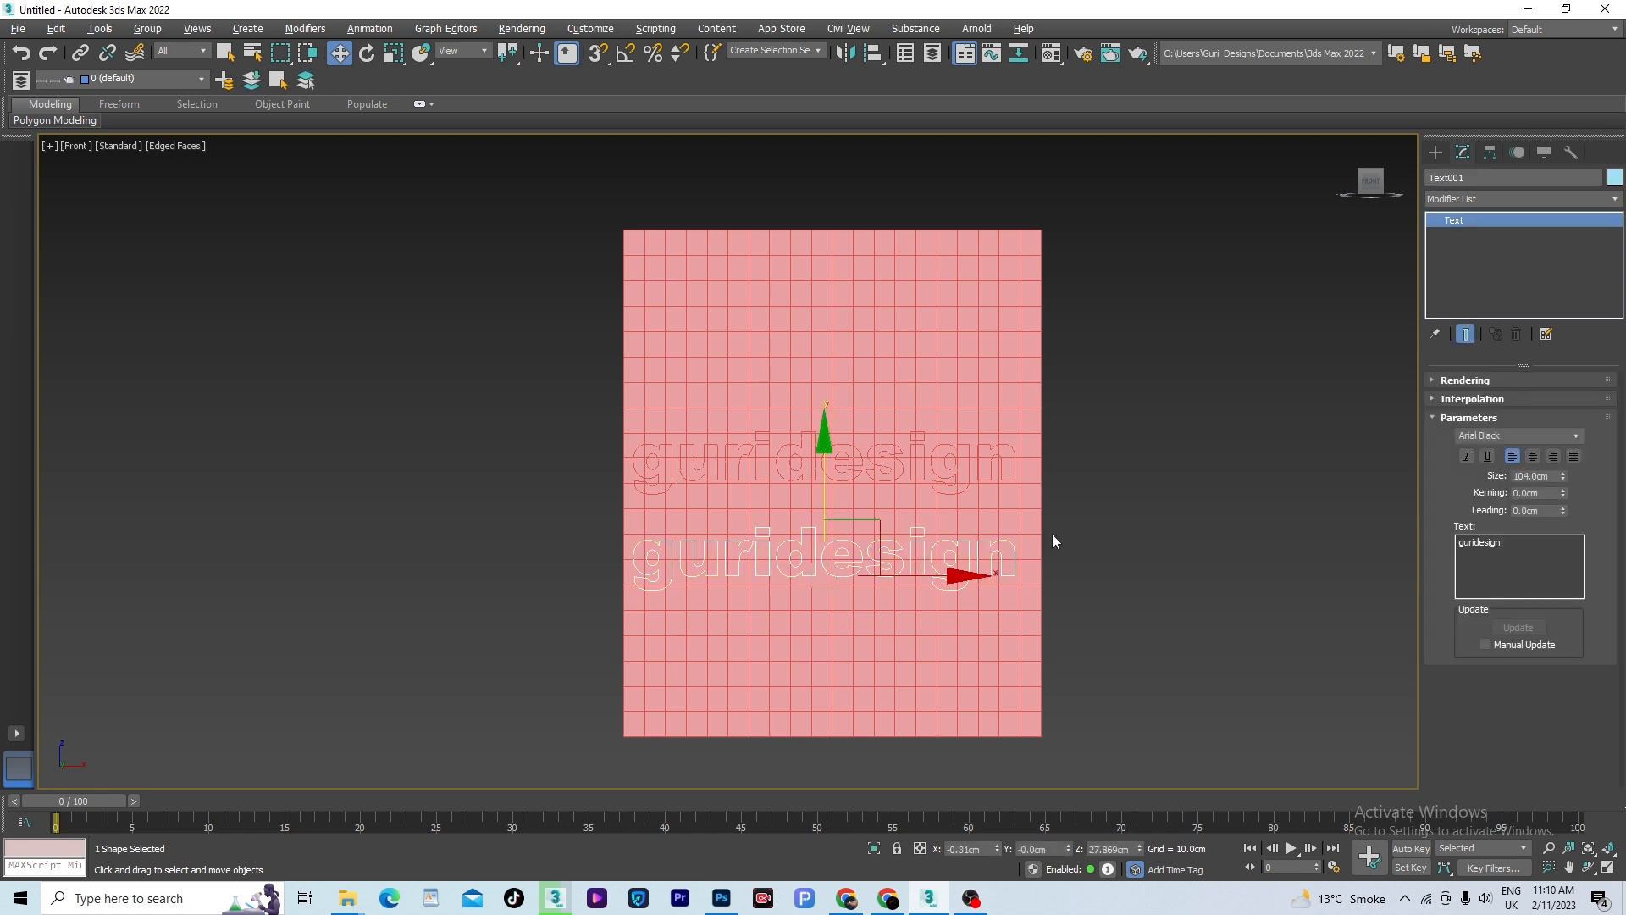
{"action": "key", "text": "r"}
{"action": "mouse_move", "coordinate": [827, 500]}
{"action": "left_mouse_down"}
{"action": "mouse_move", "coordinate": [828, 427]}
{"action": "mouse_move", "coordinate": [844, 487]}
{"action": "left_mouse_up"}
{"action": "left_click_drag", "start_coordinate": [837, 564], "coordinate": [842, 521]}
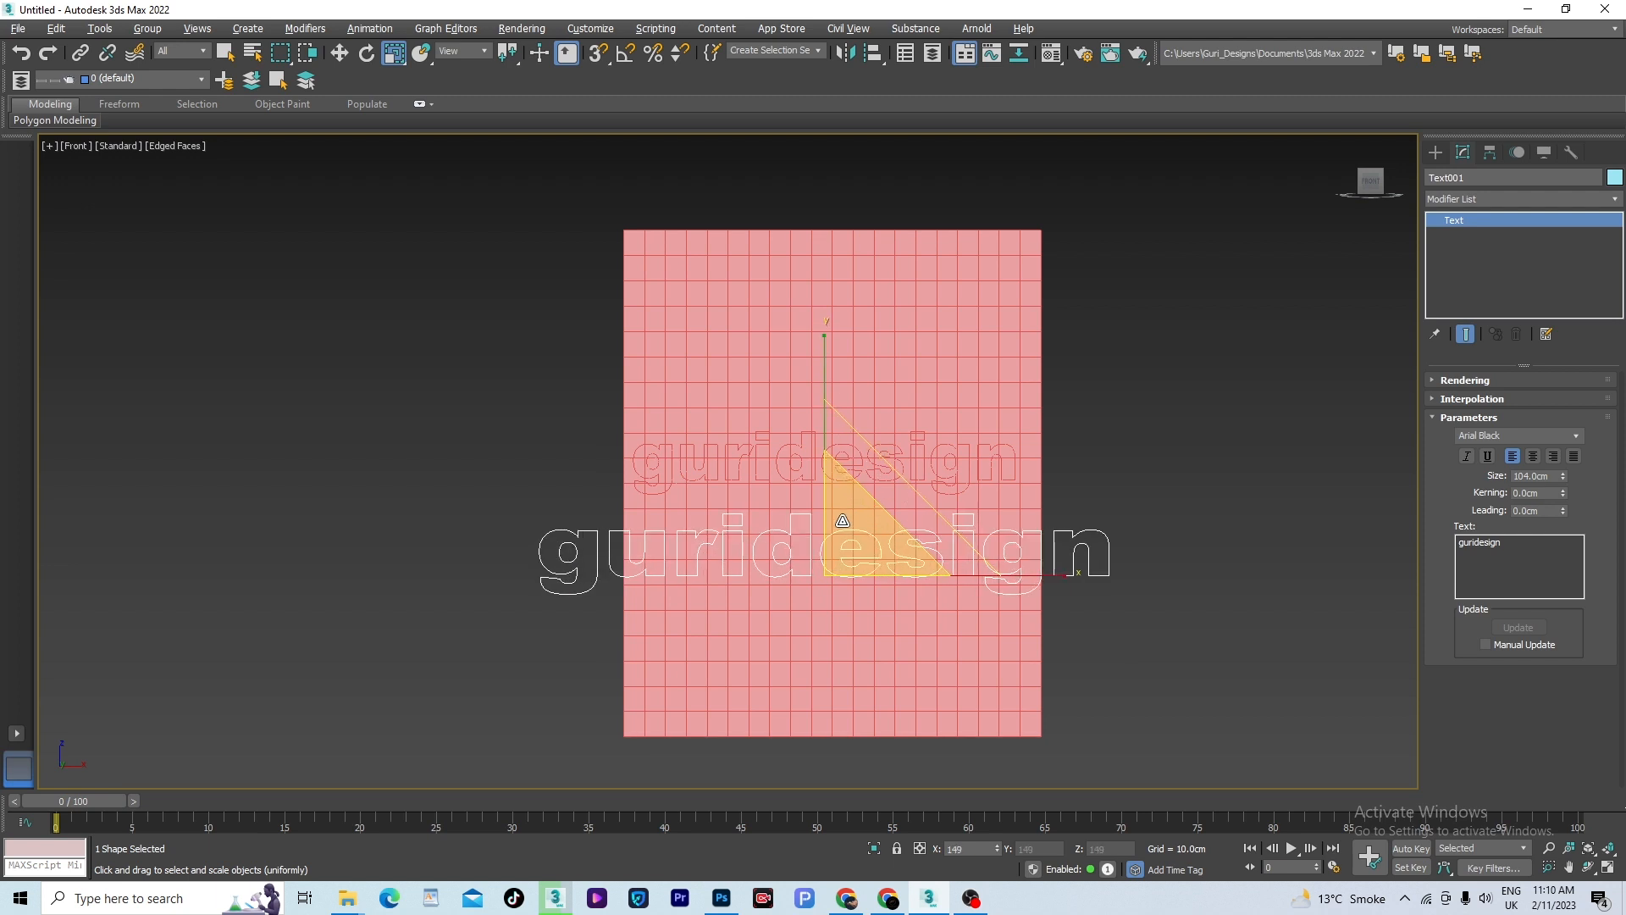
{"action": "right_click", "coordinate": [843, 520]}
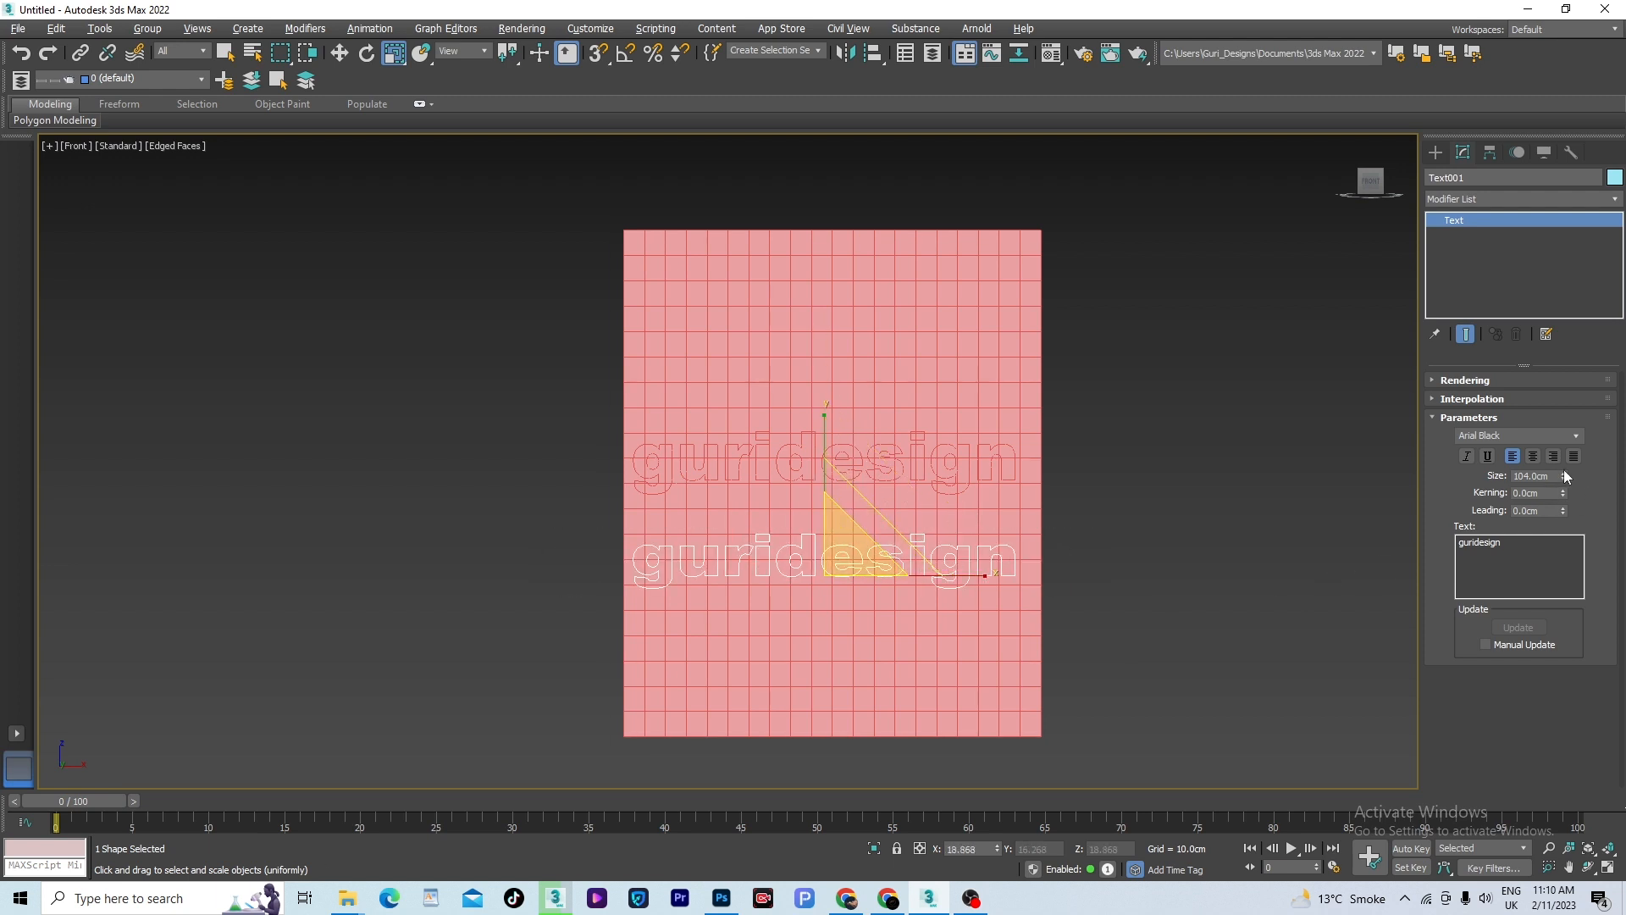
- Reduce the instanced text's size parameter to about 97.76 cm
{"action": "mouse_move", "coordinate": [1564, 474]}
{"action": "left_mouse_down"}
{"action": "mouse_move", "coordinate": [1564, 449]}
{"action": "mouse_move", "coordinate": [1565, 504]}
{"action": "left_mouse_up"}
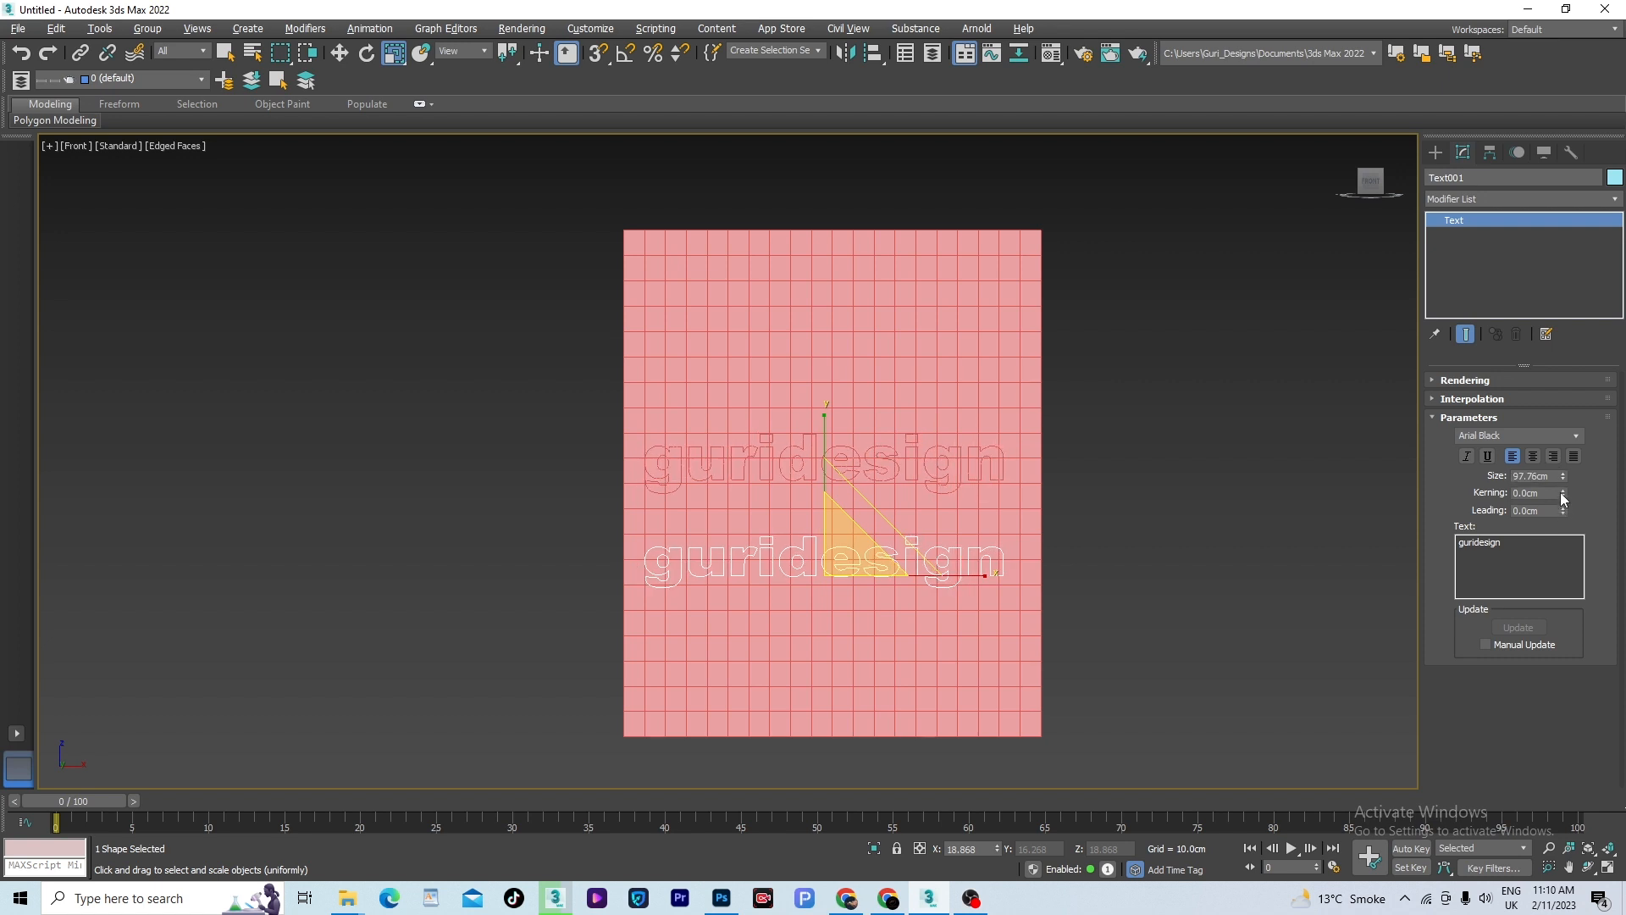
{"action": "scroll", "coordinate": [834, 491], "scroll_direction": "up", "scroll_amount": 2}
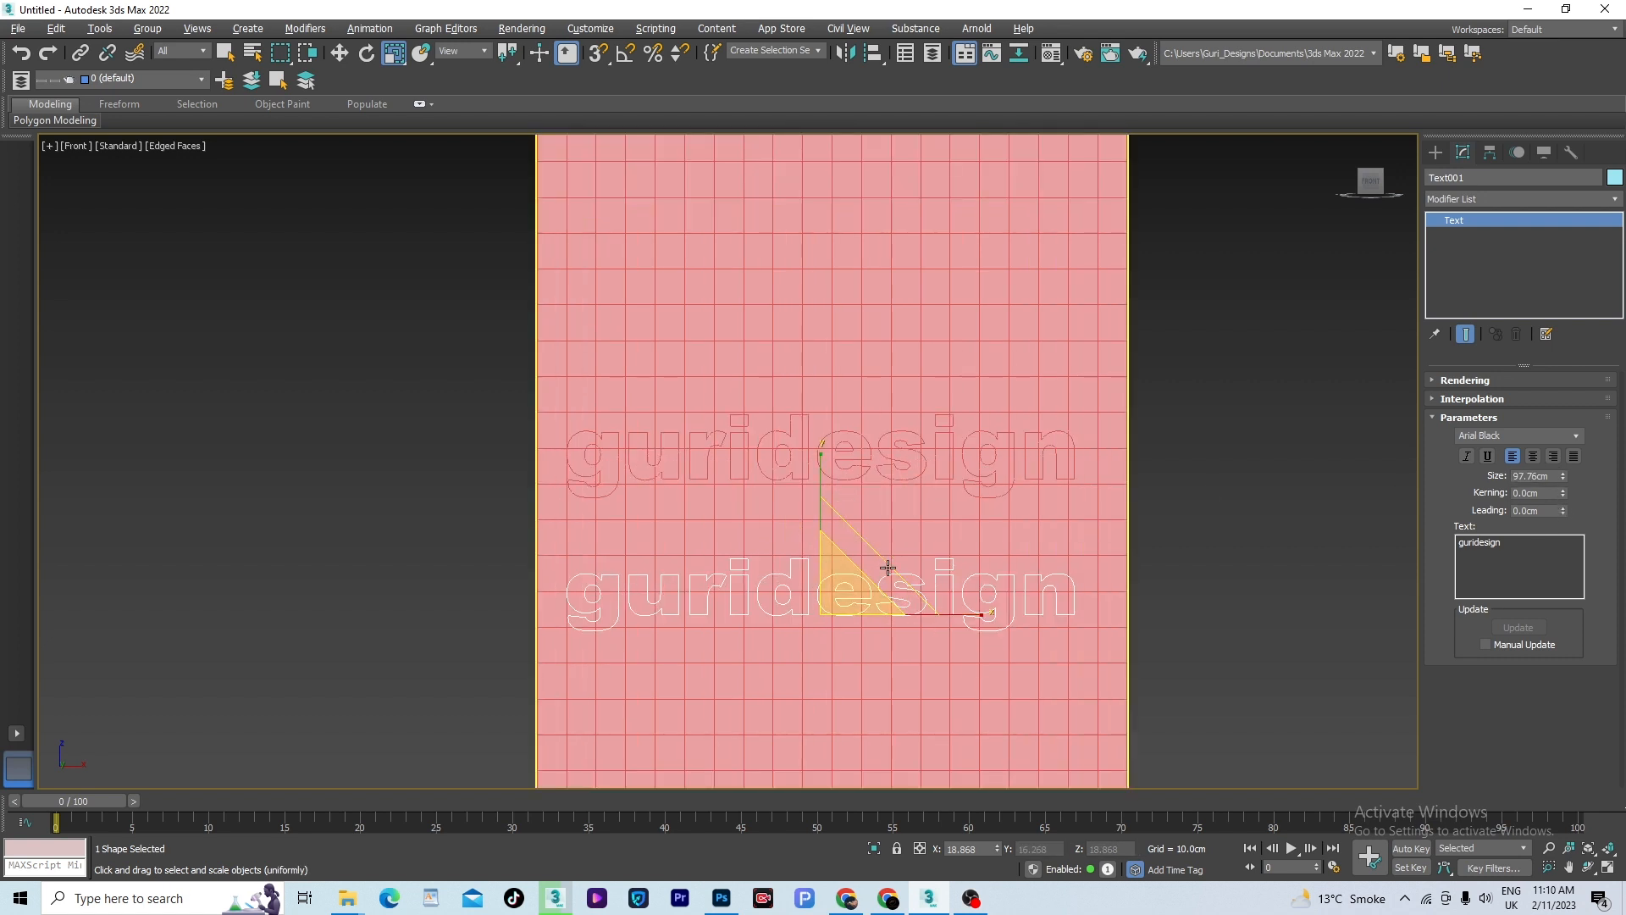
{"action": "scroll", "coordinate": [924, 518], "scroll_direction": "down", "scroll_amount": 2}
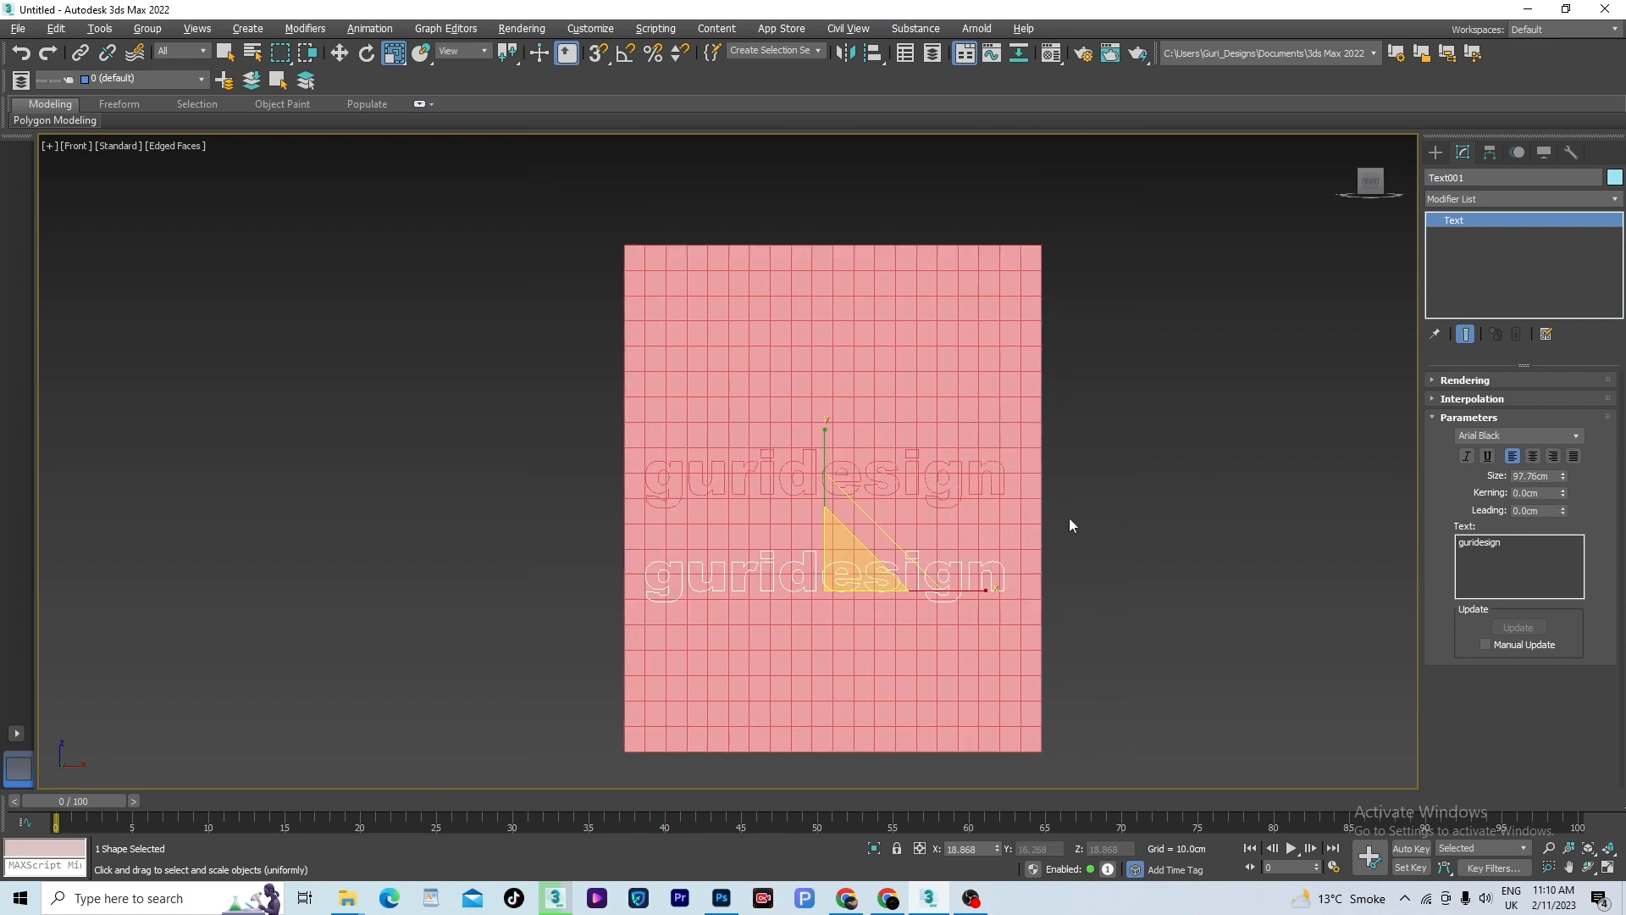
- Change the lower guridesign text's font to Arial Bold Italic and finally to Arial Italic
{"action": "left_click", "coordinate": [1562, 442]}
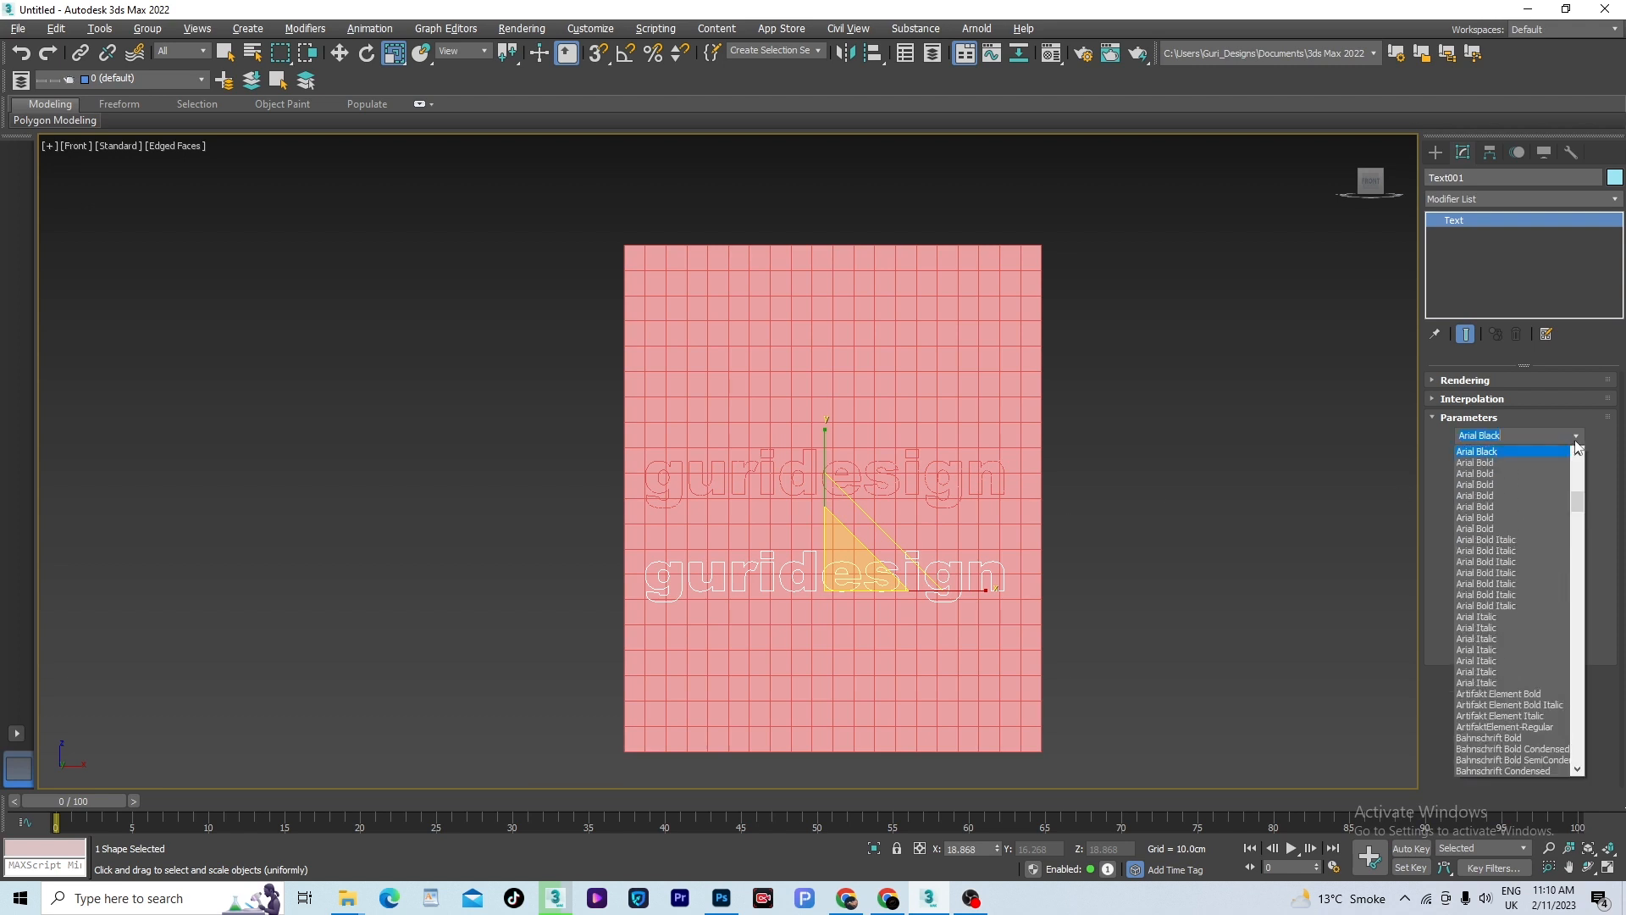
{"action": "left_click", "coordinate": [1460, 533]}
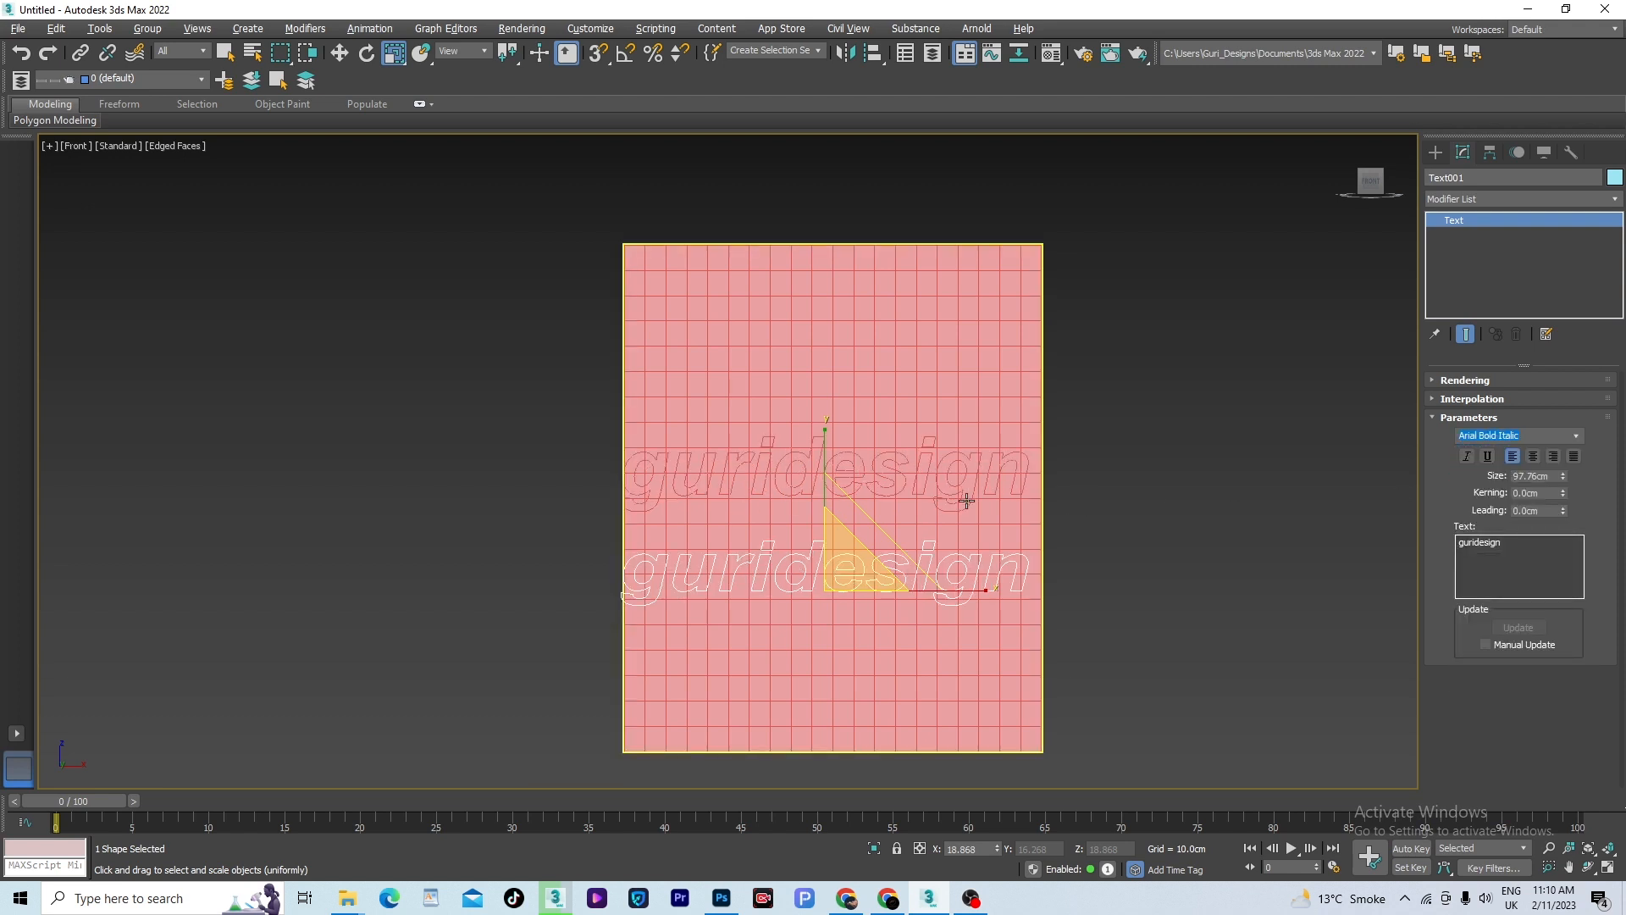
{"action": "left_click", "coordinate": [1576, 437]}
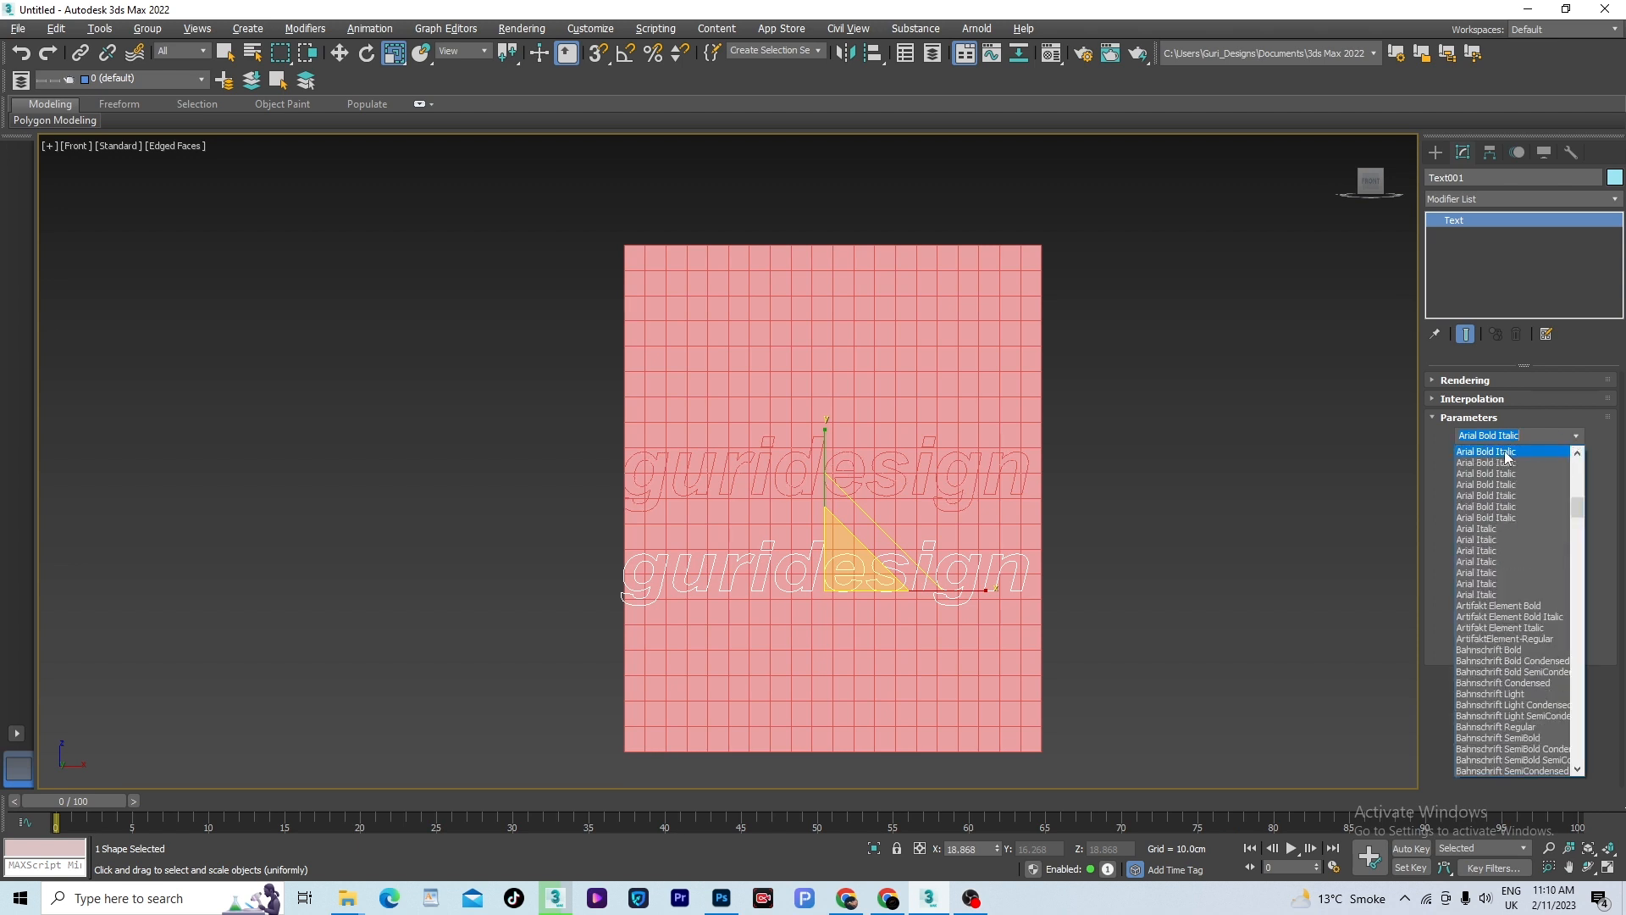
{"action": "left_click", "coordinate": [1497, 528]}
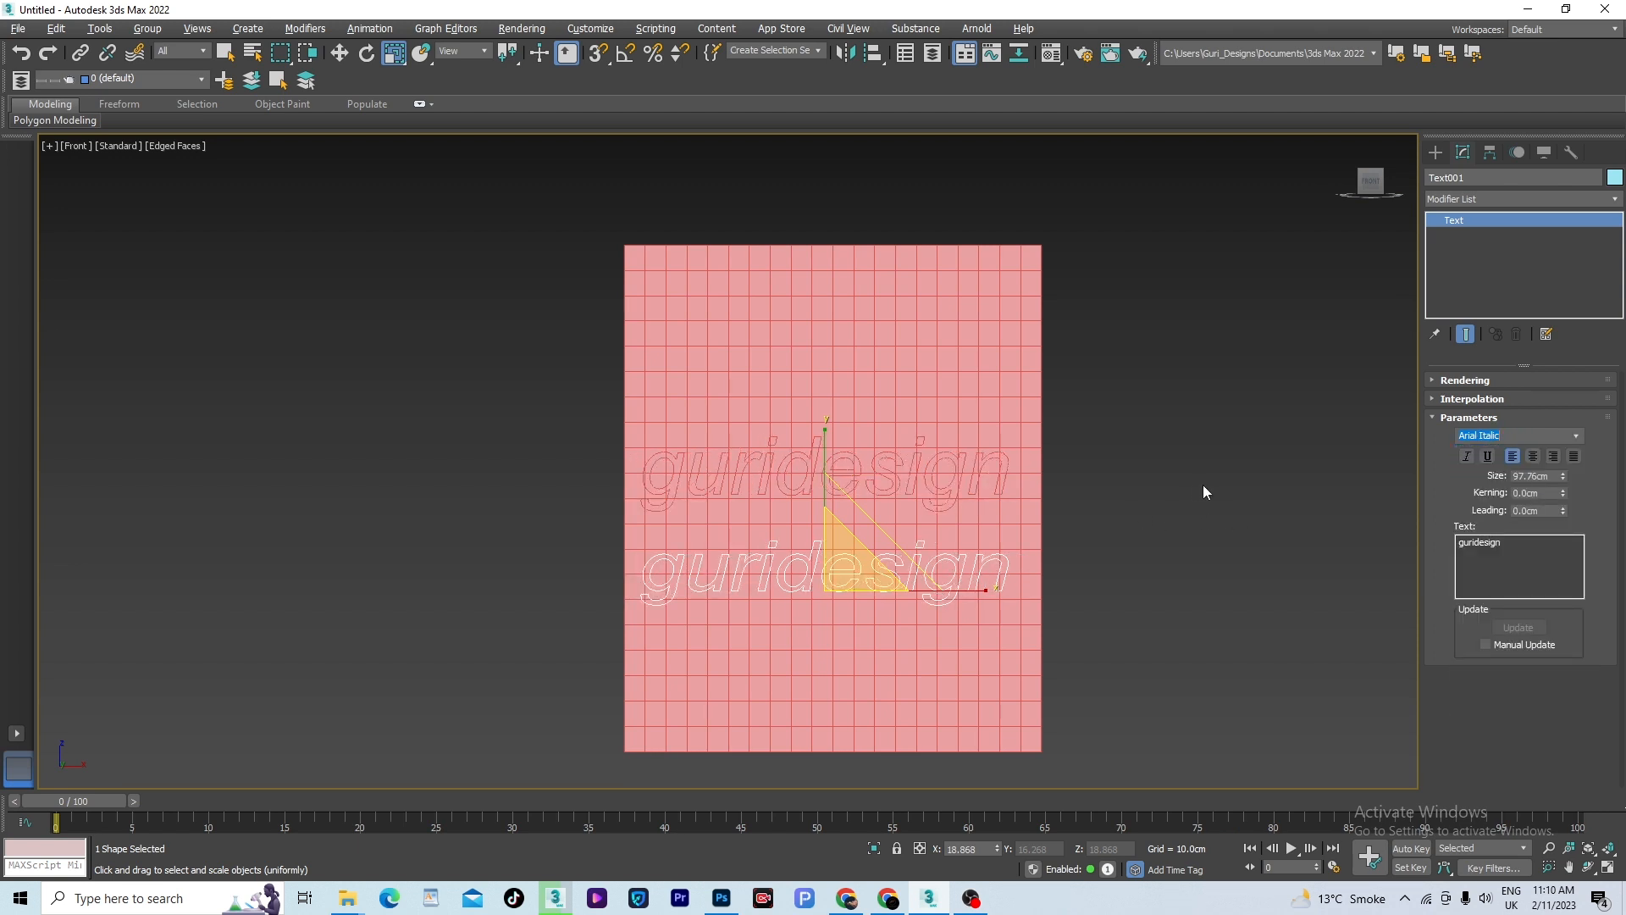
- Delete the lower guridesign text shape and set the merged box's ShapeMerge operation to Cookie Cutter to cut out the letters
{"action": "left_click", "coordinate": [975, 578]}
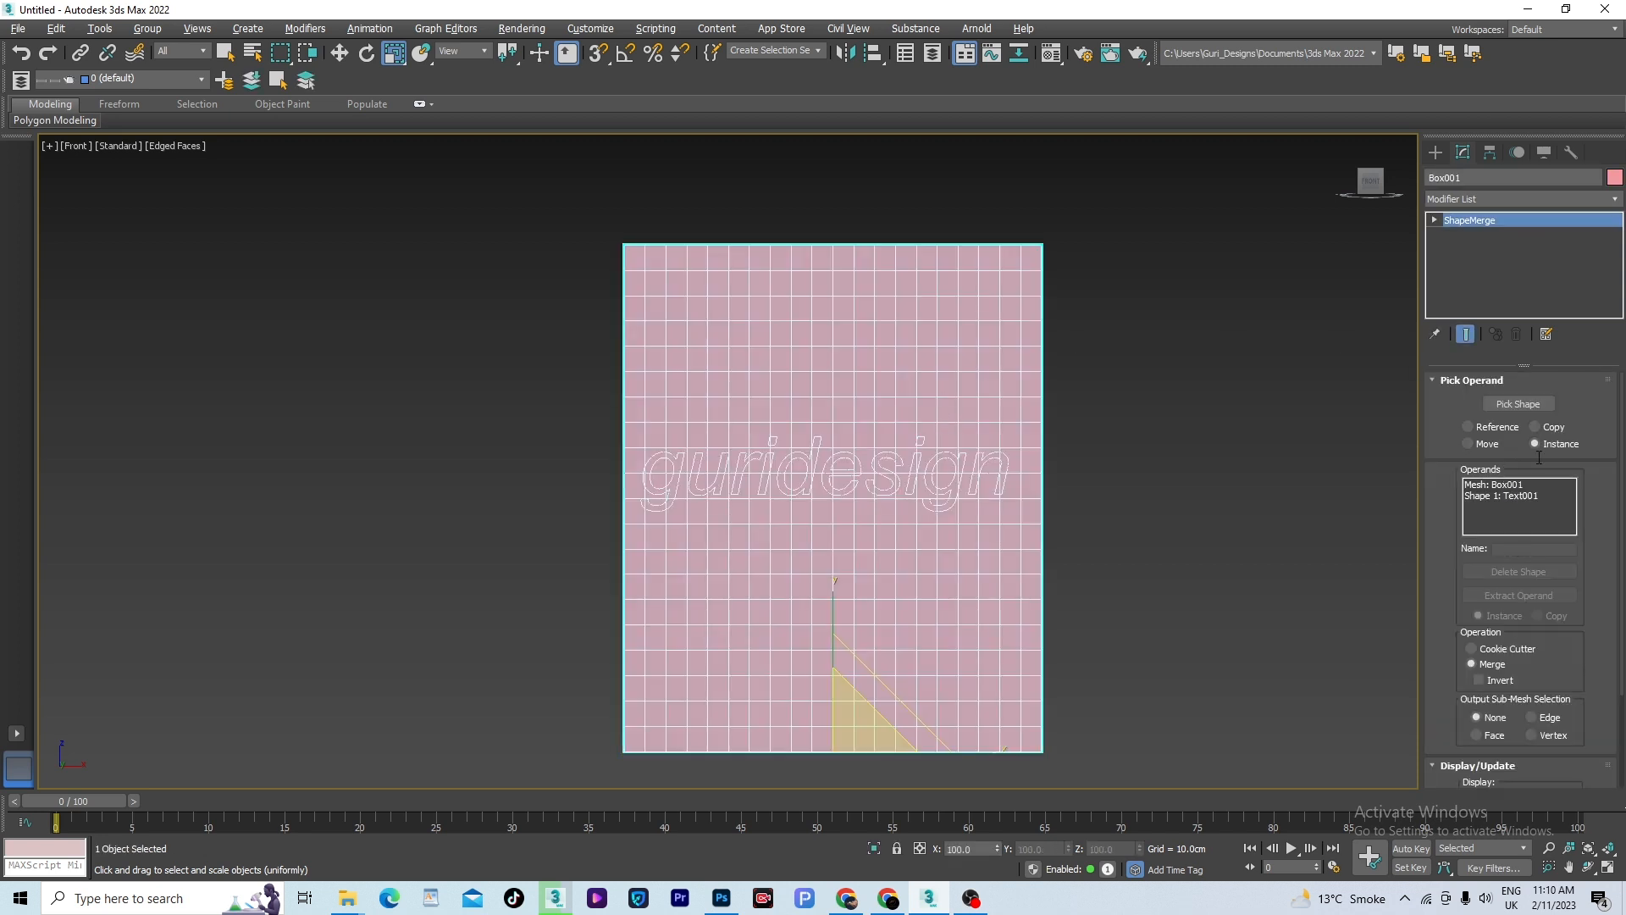
{"action": "scroll", "coordinate": [1621, 523], "scroll_direction": "down", "scroll_amount": 3}
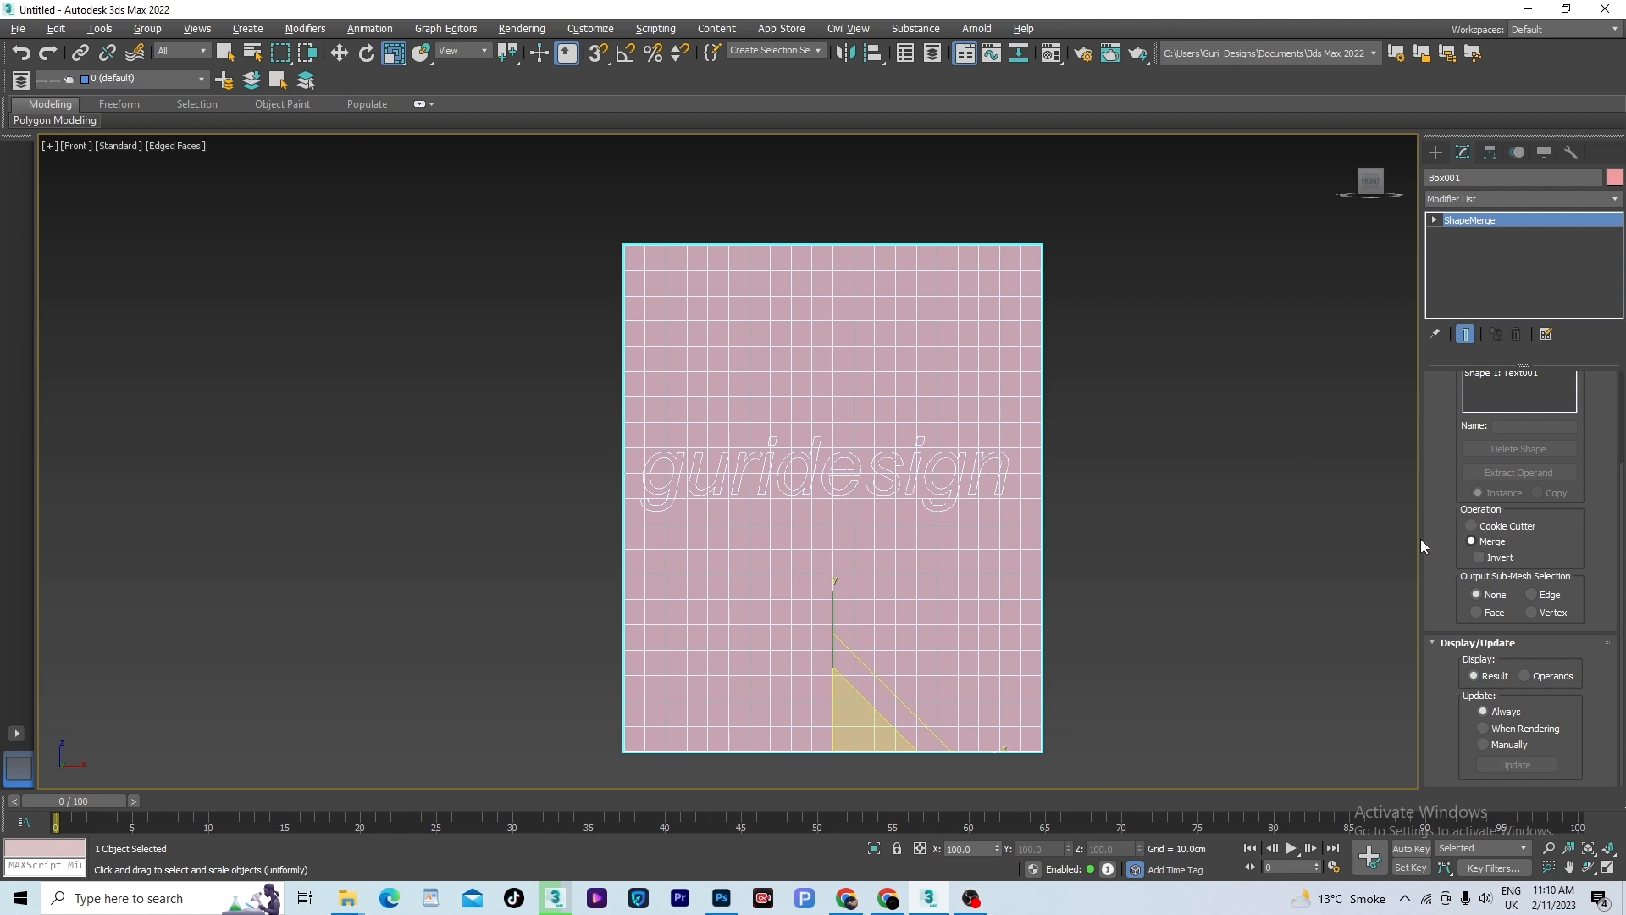
{"action": "middle_click_drag", "start_coordinate": [1224, 508], "coordinate": [1242, 545]}
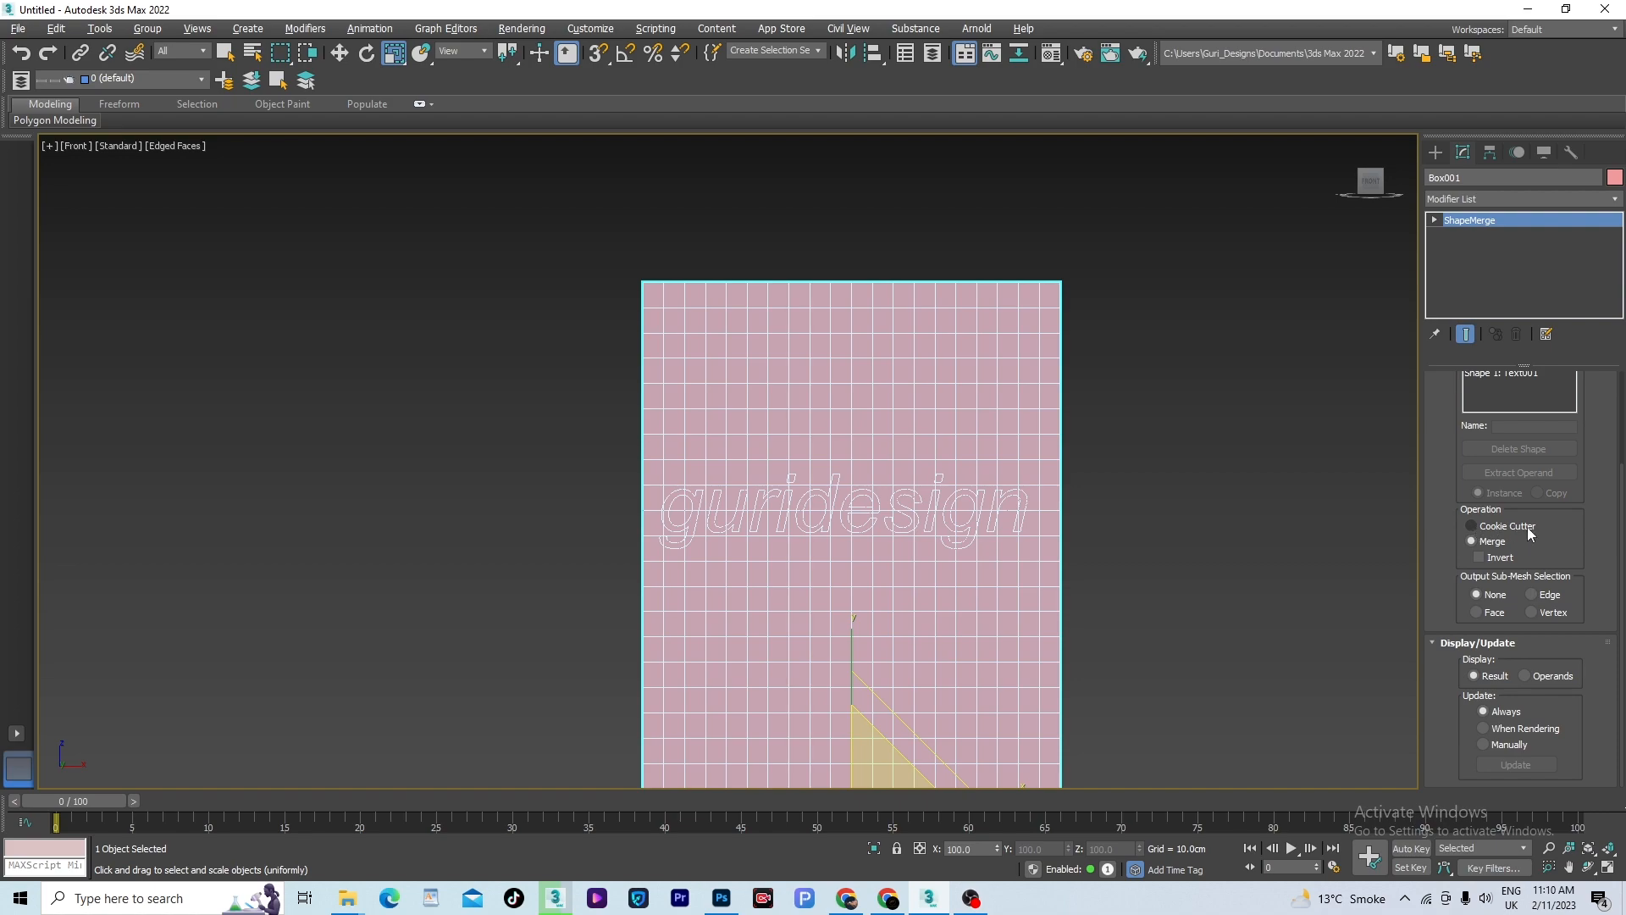
{"action": "left_click", "coordinate": [1470, 527]}
{"action": "scroll", "coordinate": [935, 495], "scroll_direction": "up", "scroll_amount": 5}
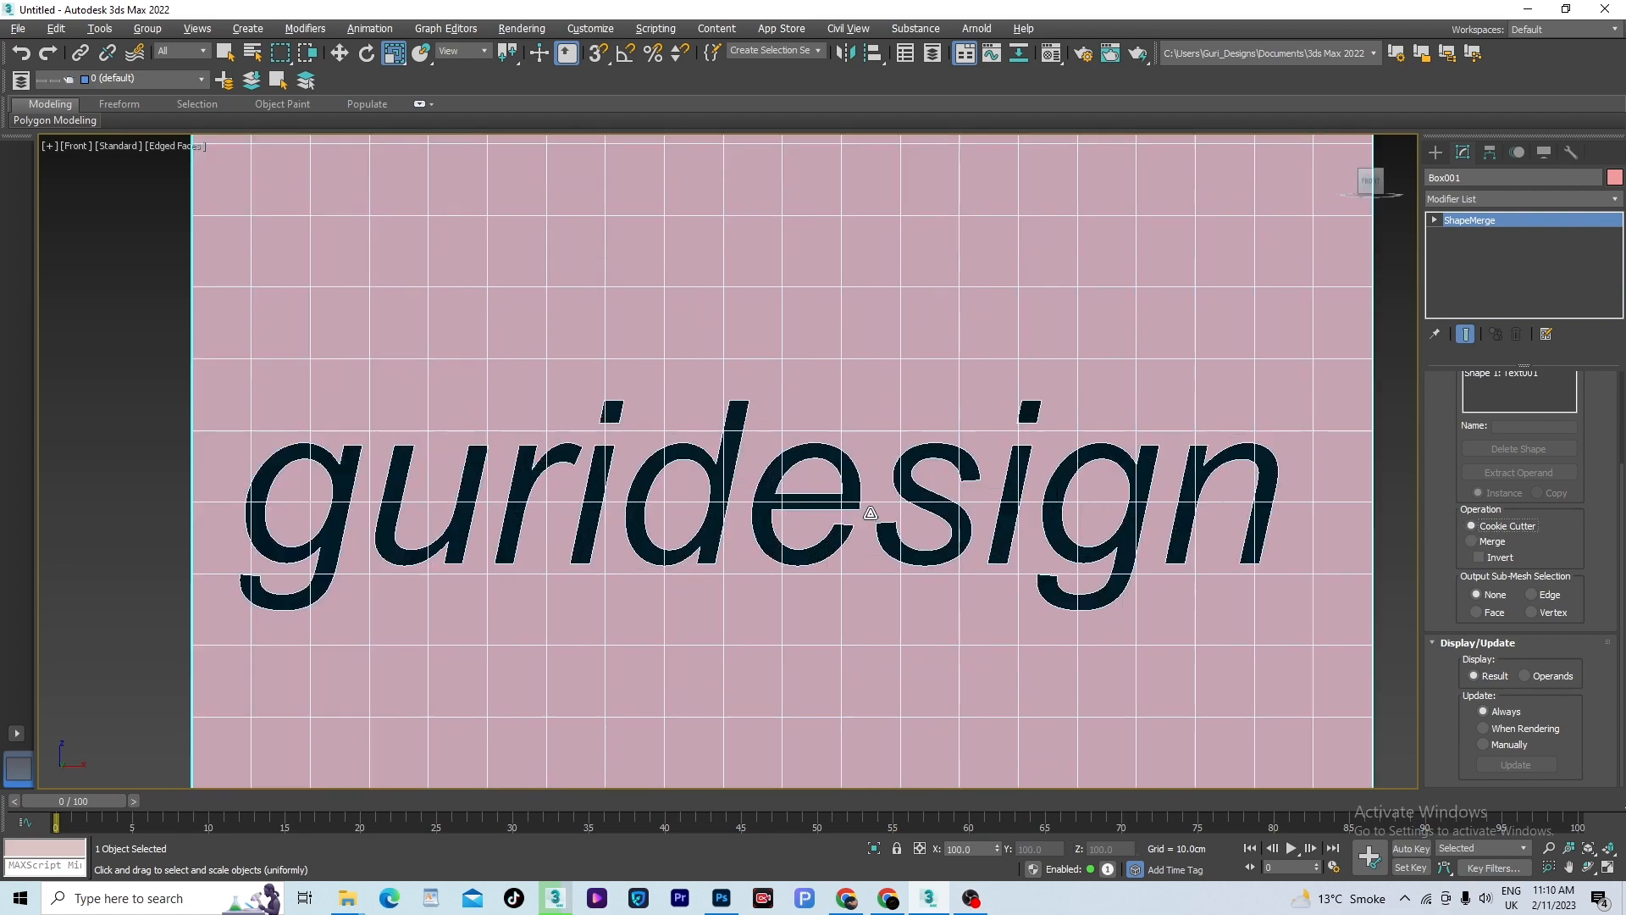
{"action": "scroll", "coordinate": [934, 495], "scroll_direction": "down", "scroll_amount": 3}
{"action": "middle_click_drag", "start_coordinate": [935, 500], "coordinate": [974, 597], "text": "alt"}
{"action": "scroll", "coordinate": [978, 611], "scroll_direction": "up", "scroll_amount": 4}
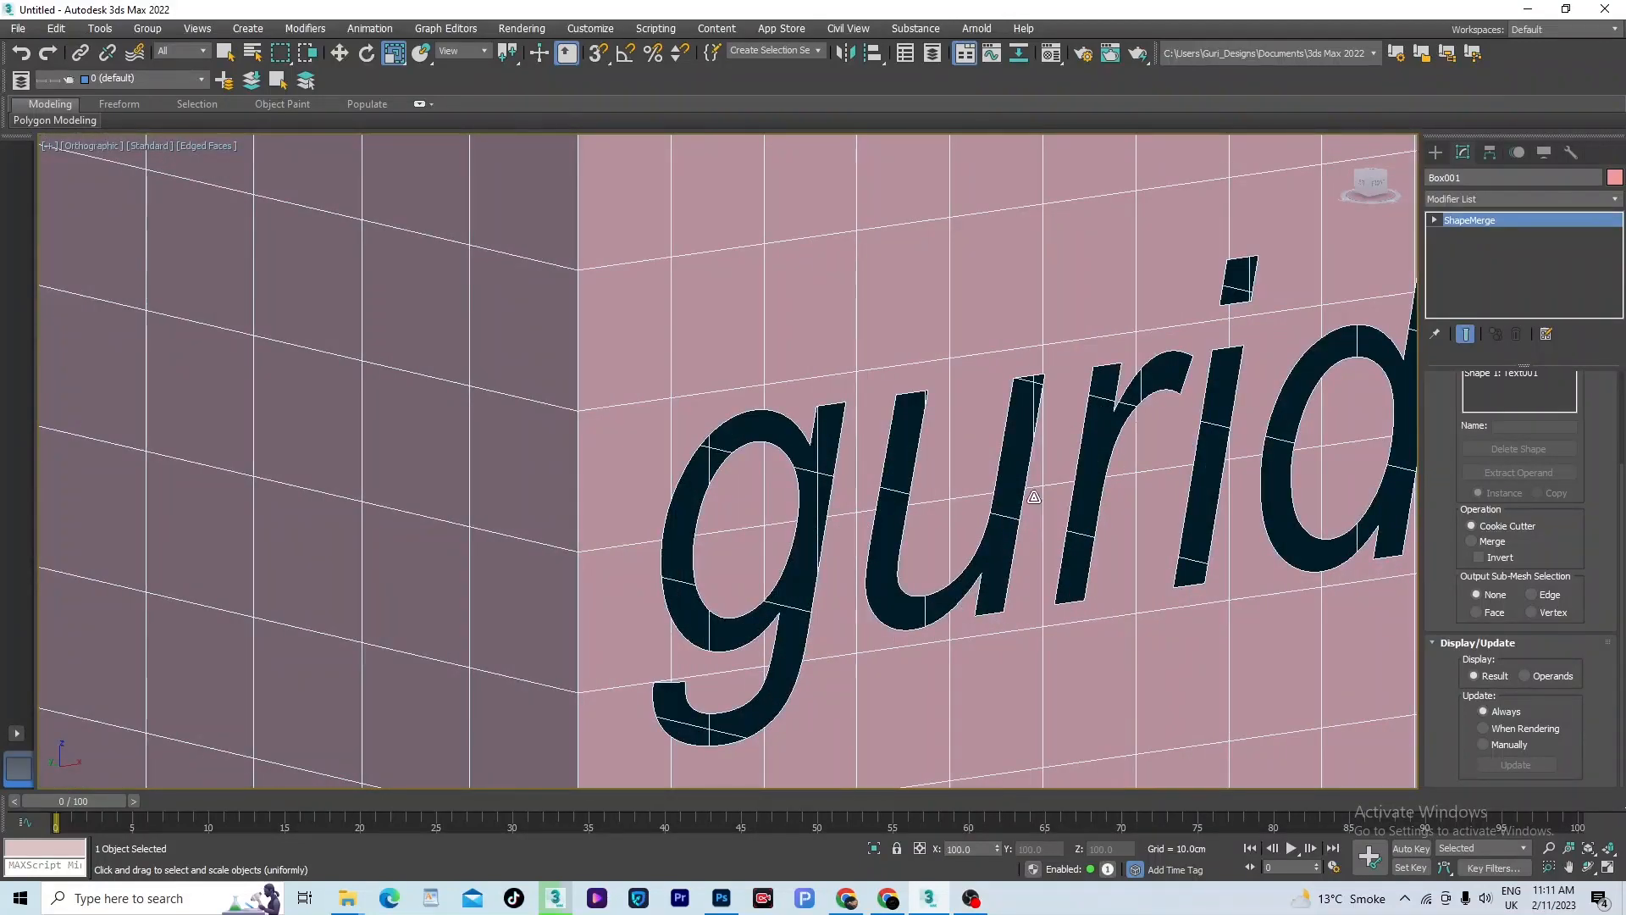
{"action": "scroll", "coordinate": [778, 498], "scroll_direction": "down", "scroll_amount": 3}
{"action": "middle_click_drag", "start_coordinate": [1212, 494], "coordinate": [841, 498]}
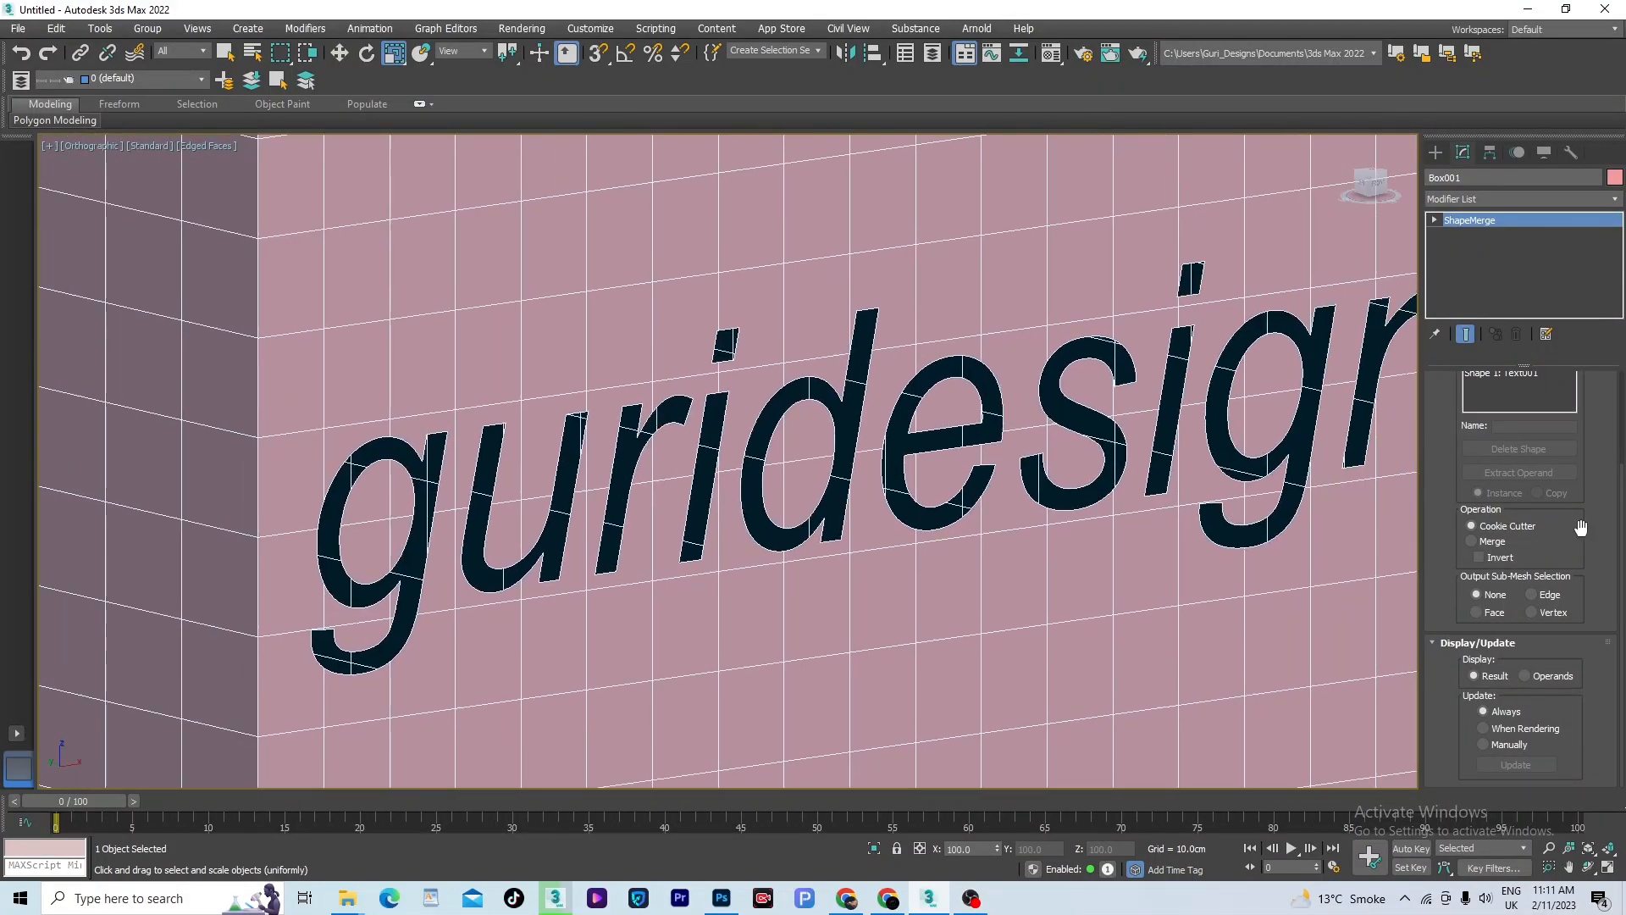
- Switch the ShapeMerge operation to Merge, enable Invert, and reapply Cookie Cutter to keep only the letter faces
{"action": "left_click", "coordinate": [1472, 540]}
{"action": "scroll", "coordinate": [1336, 524], "scroll_direction": "down", "scroll_amount": 1}
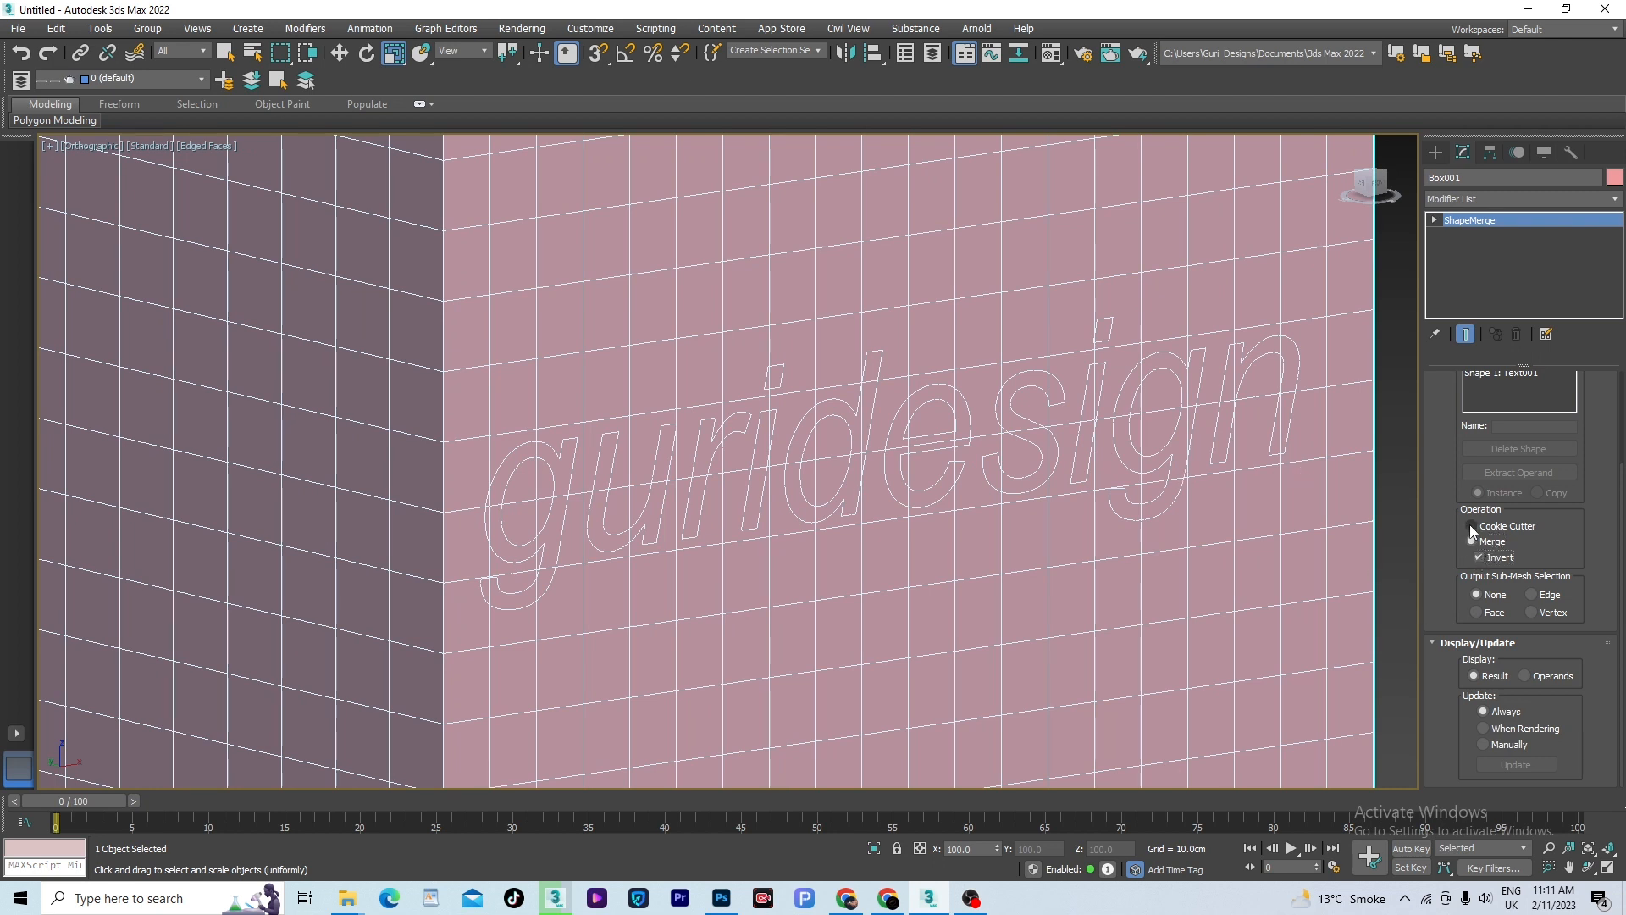
{"action": "left_click", "coordinate": [1470, 525]}
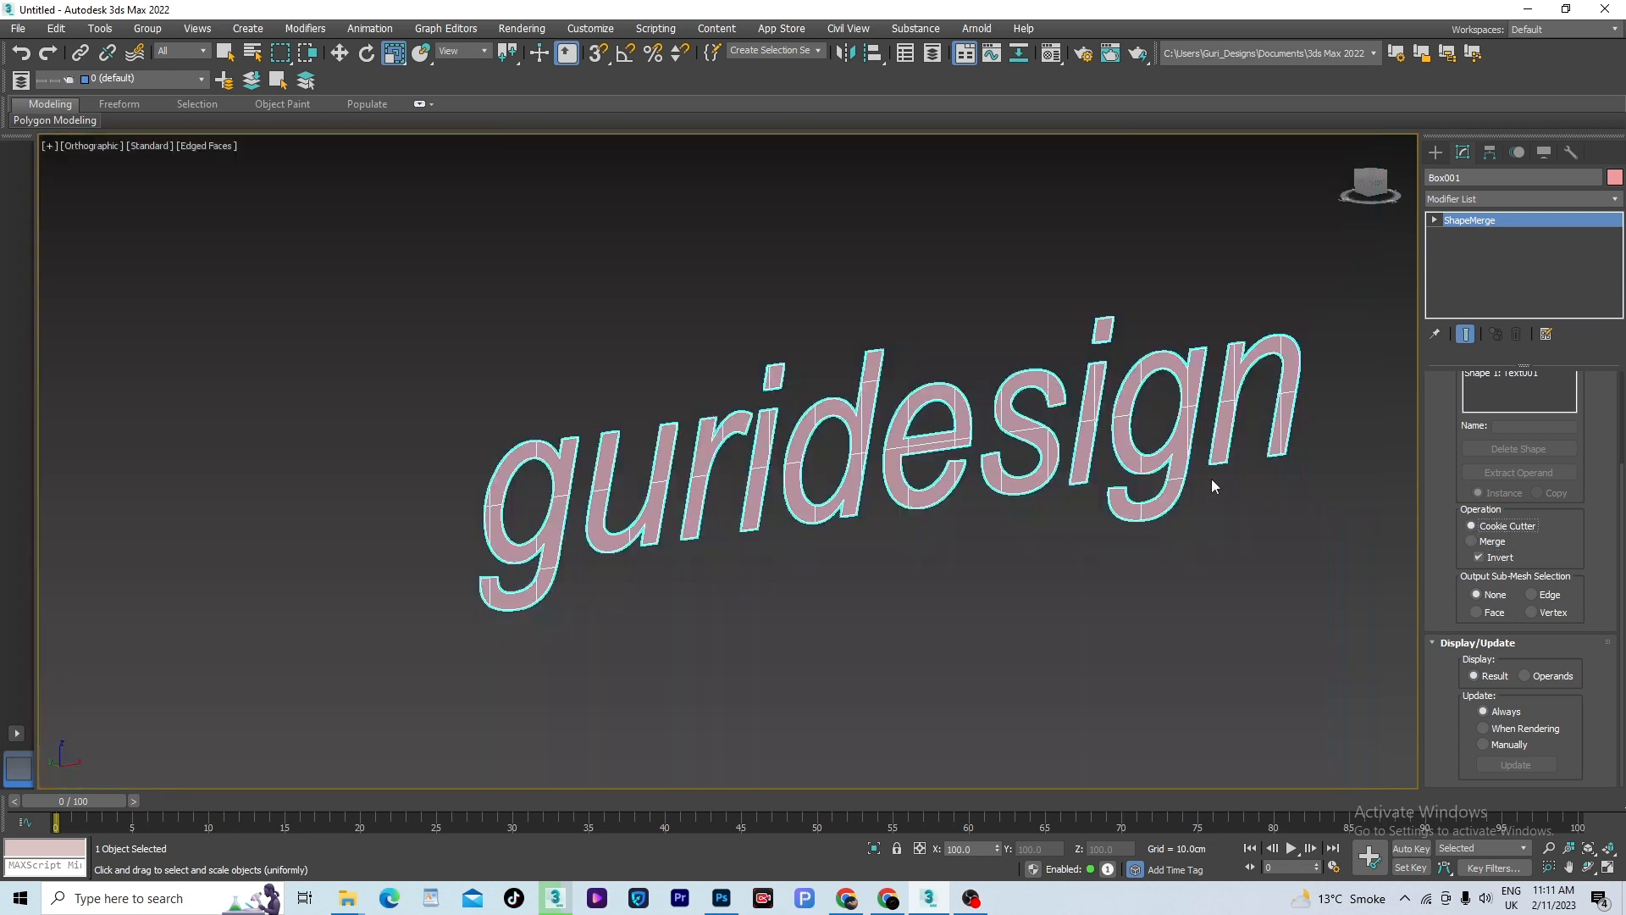
{"action": "scroll", "coordinate": [1060, 449], "scroll_direction": "up", "scroll_amount": 3}
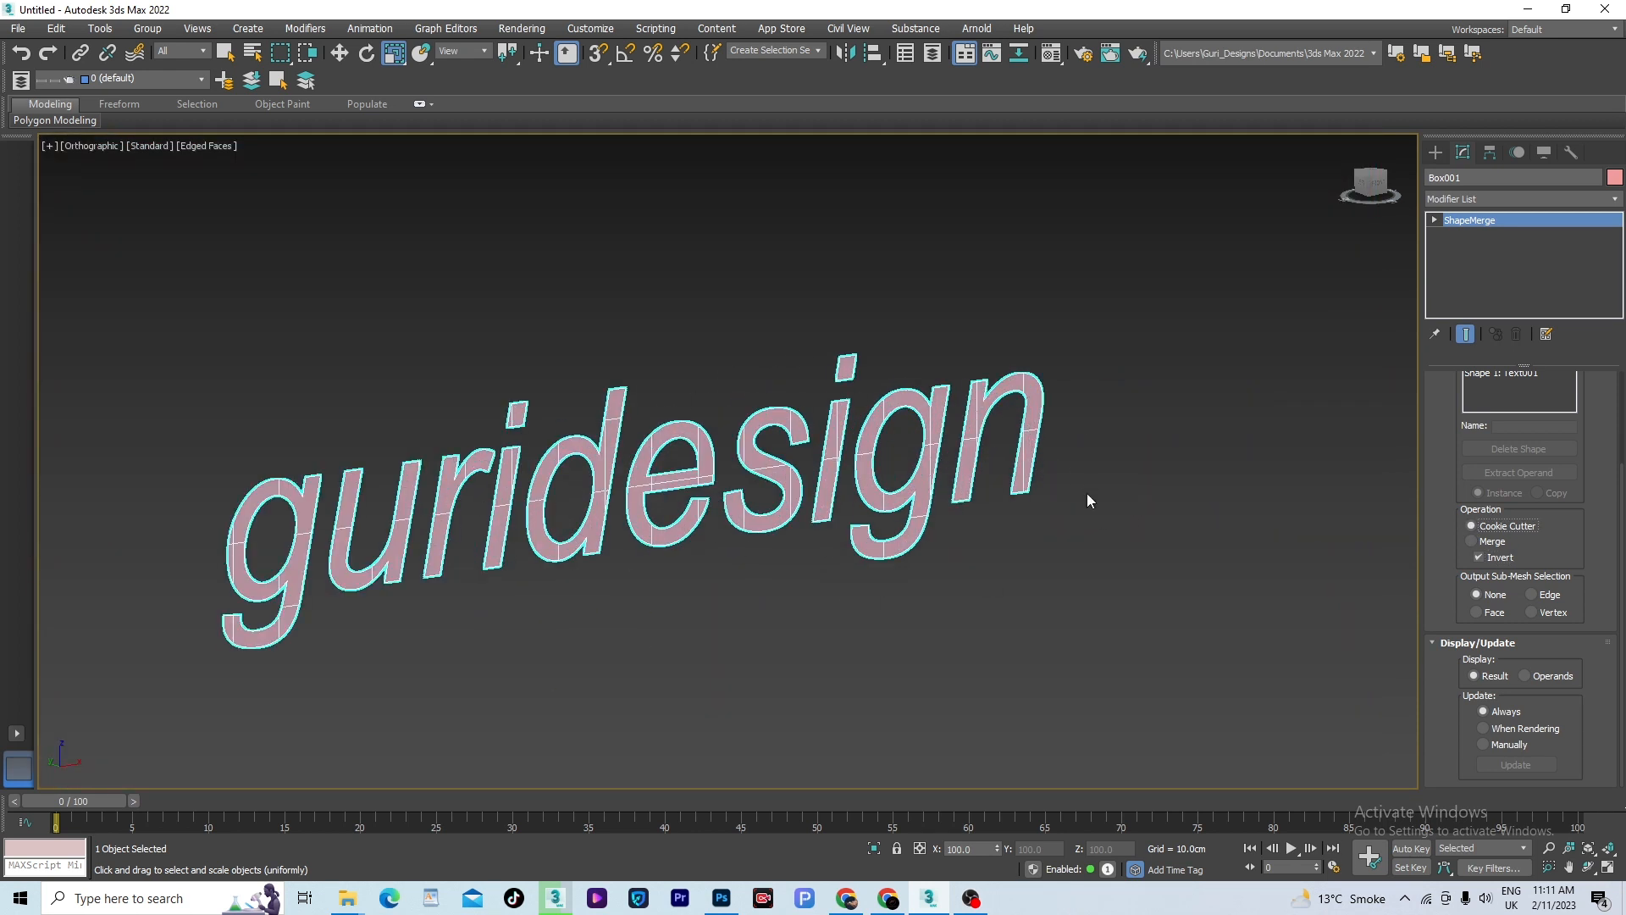
{"action": "middle_click_drag", "start_coordinate": [1089, 497], "coordinate": [1121, 555]}
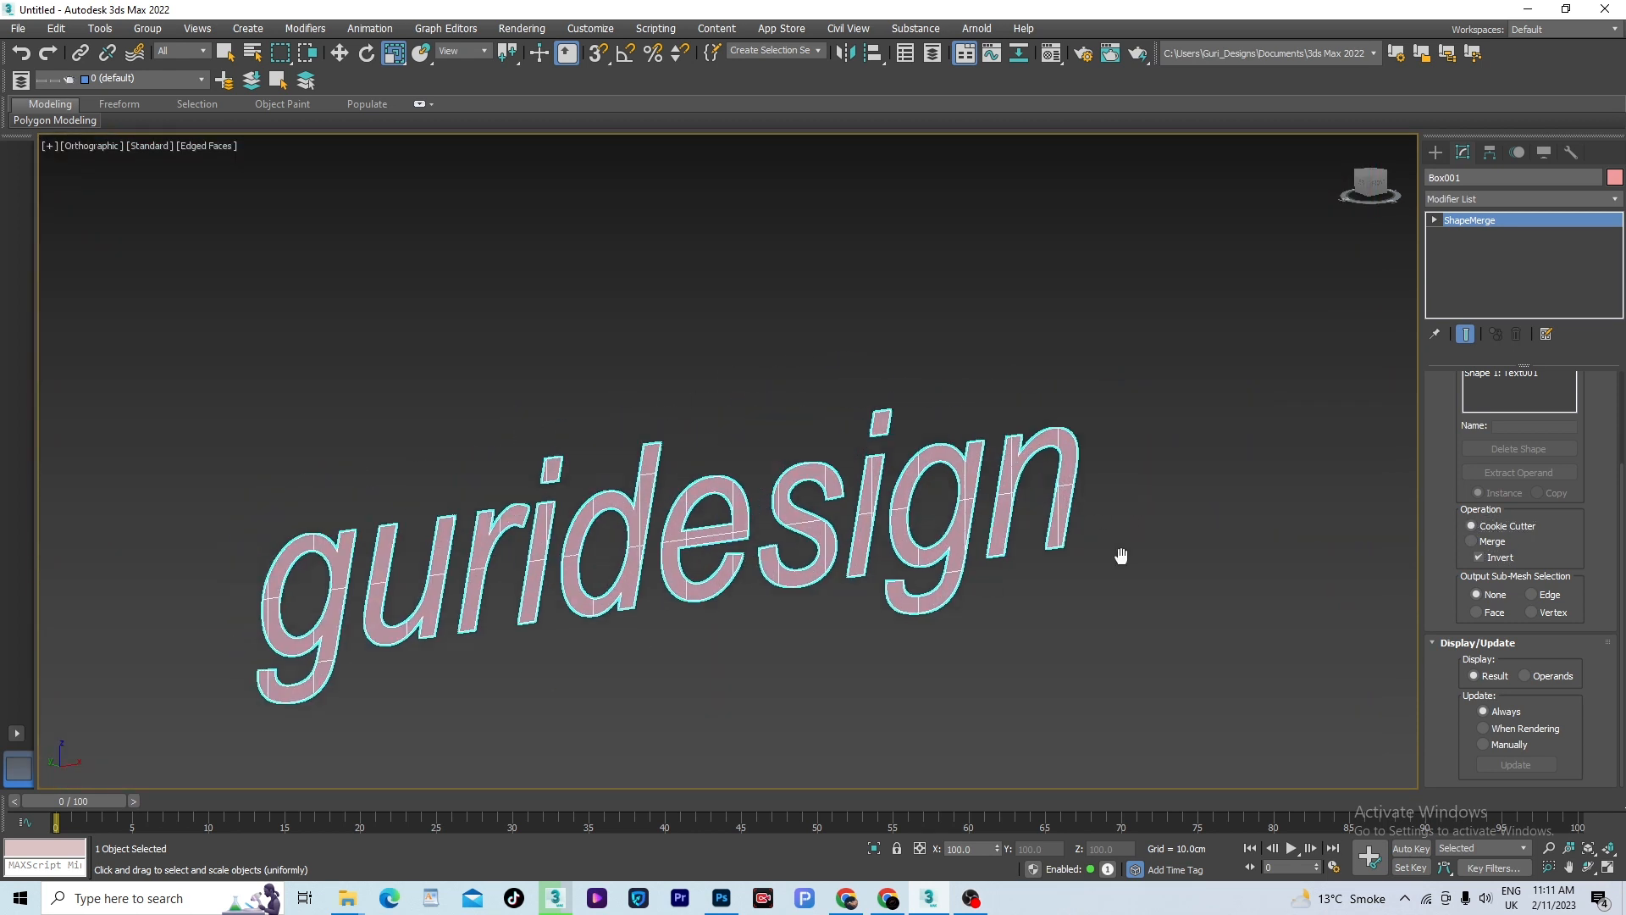
- Turn off Invert and return the box's ShapeMerge operation to Merge
{"action": "left_click", "coordinate": [1478, 557]}
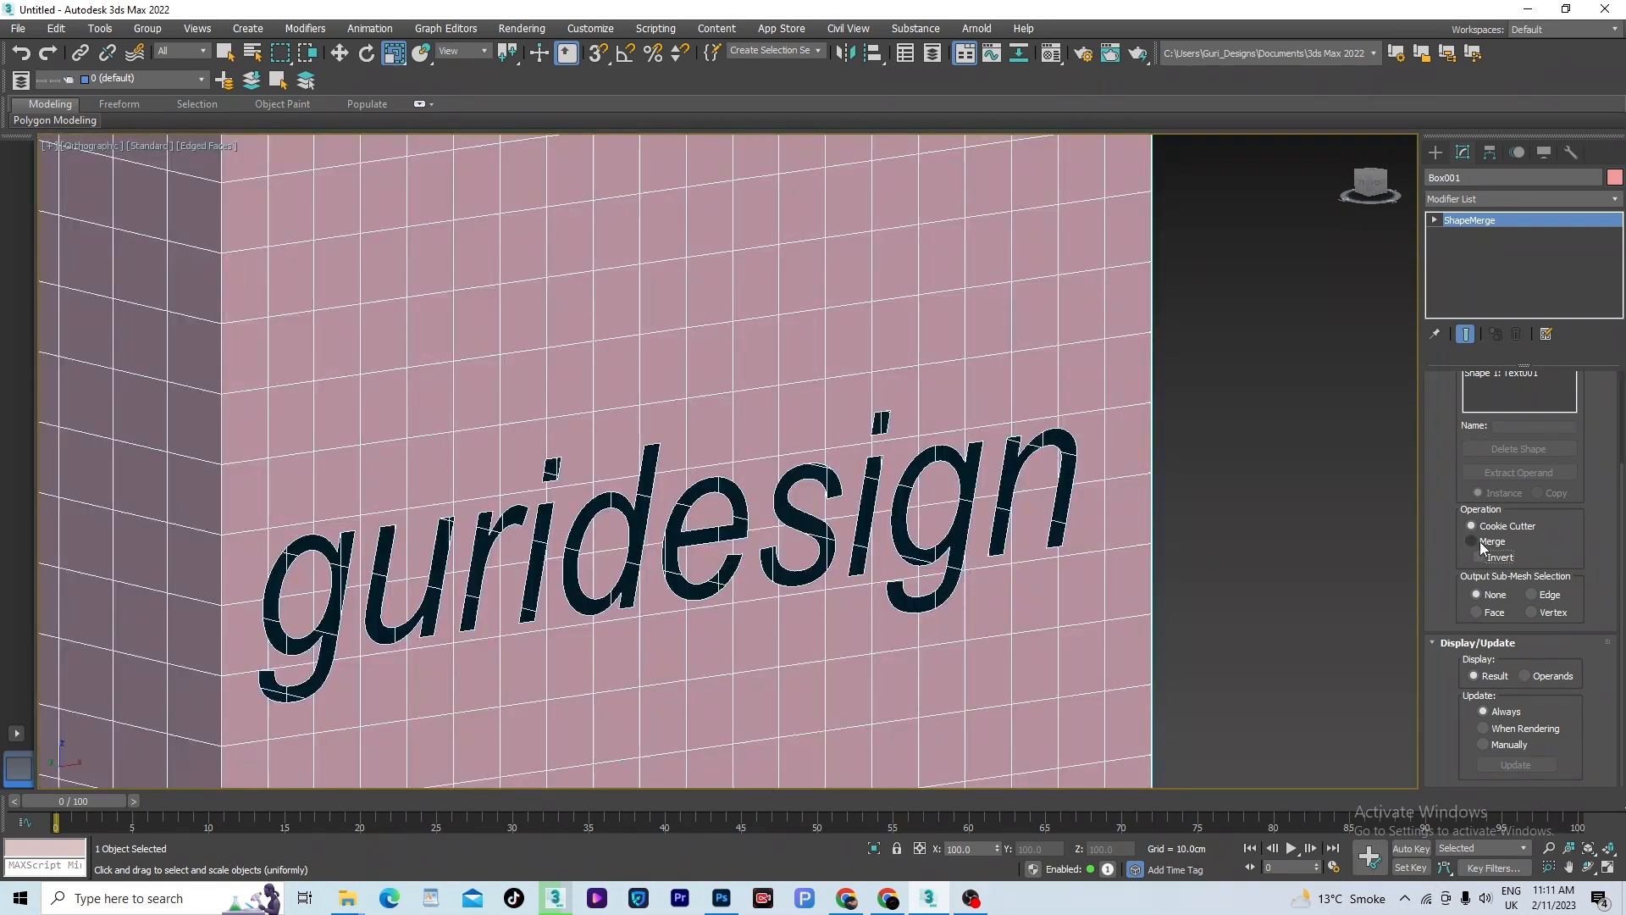
{"action": "scroll", "coordinate": [1056, 503], "scroll_direction": "down", "scroll_amount": 3}
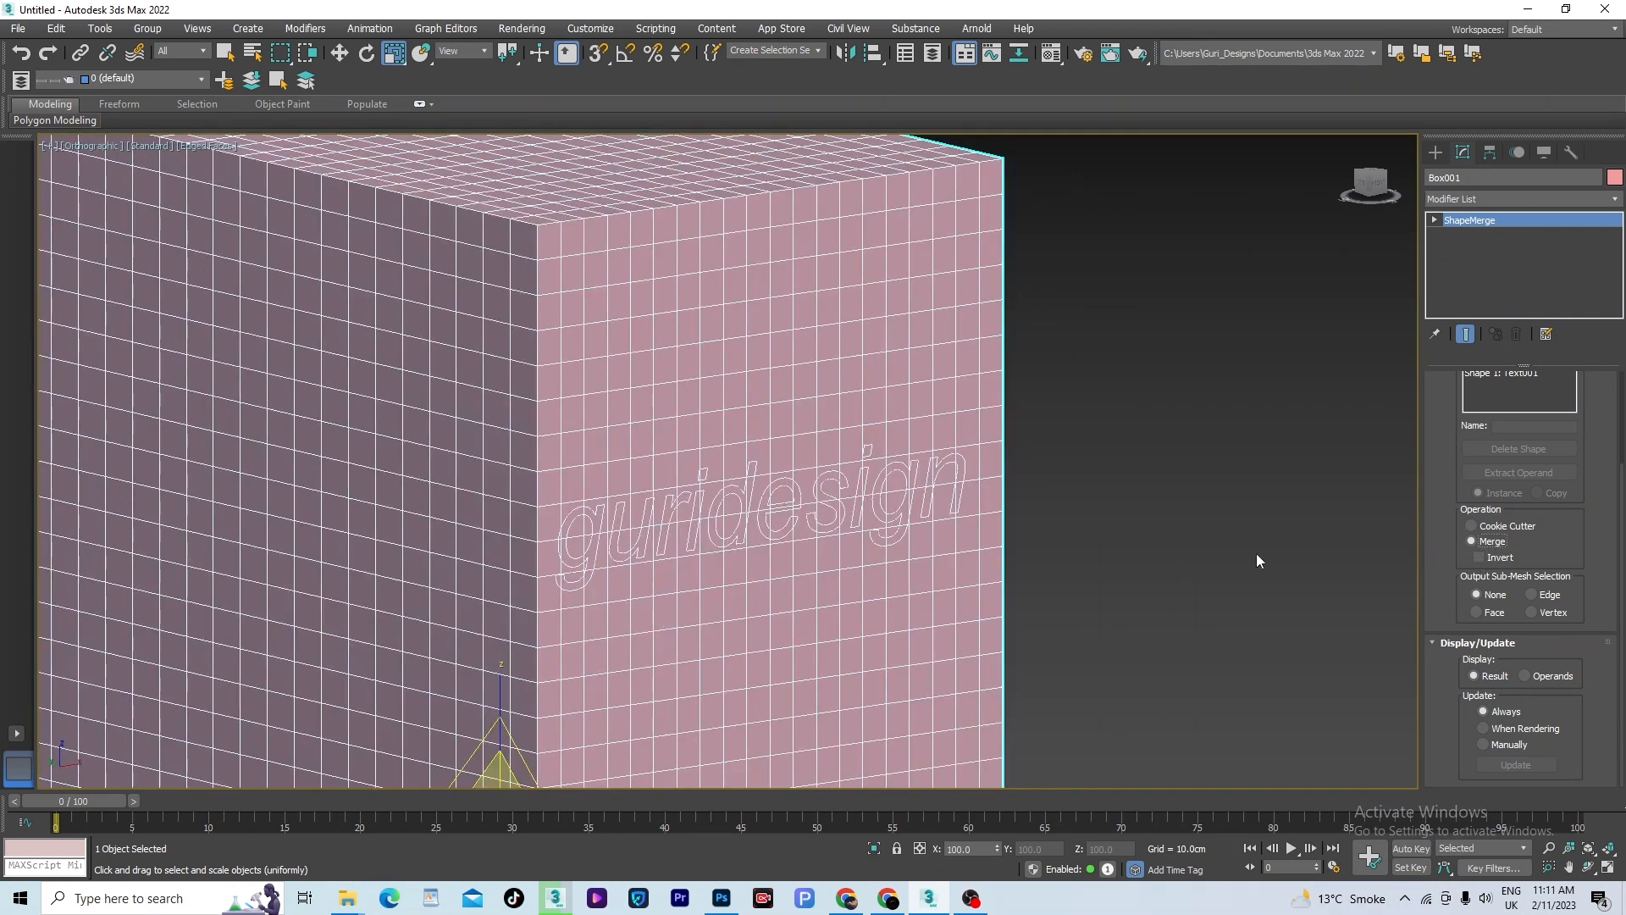
- Set the ShapeMerge output sub-mesh selection to Face and inspect the merged text outline on the box
{"action": "middle_click_drag", "start_coordinate": [1256, 552], "coordinate": [1167, 544]}
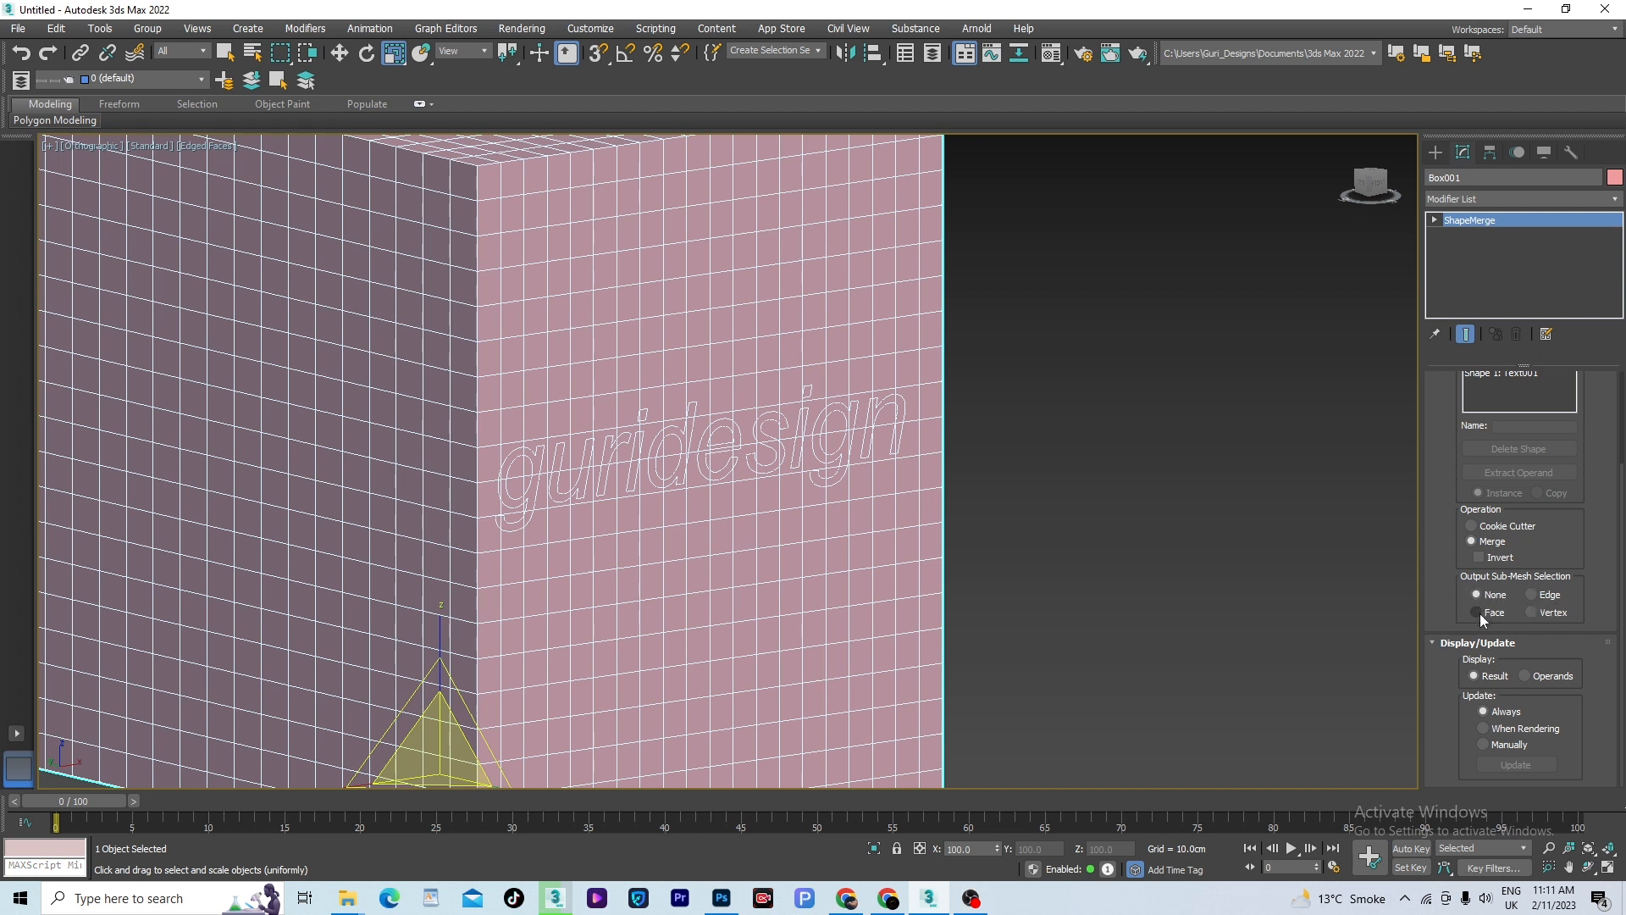
{"action": "scroll", "coordinate": [1002, 508], "scroll_direction": "down", "scroll_amount": 3}
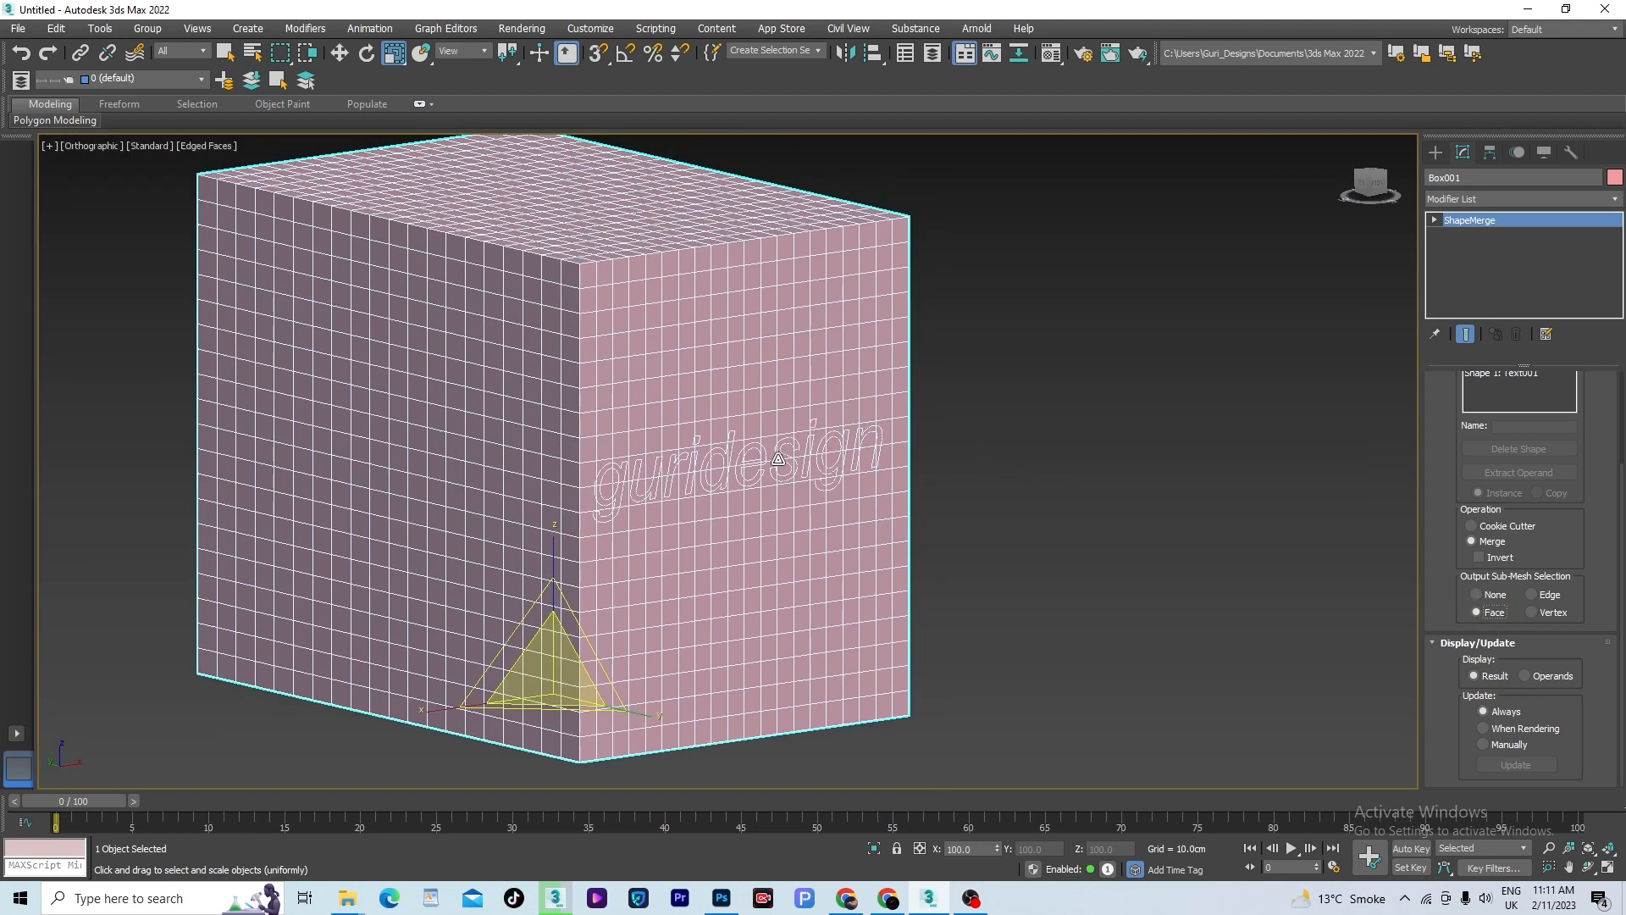
{"action": "scroll", "coordinate": [787, 461], "scroll_direction": "up", "scroll_amount": 5}
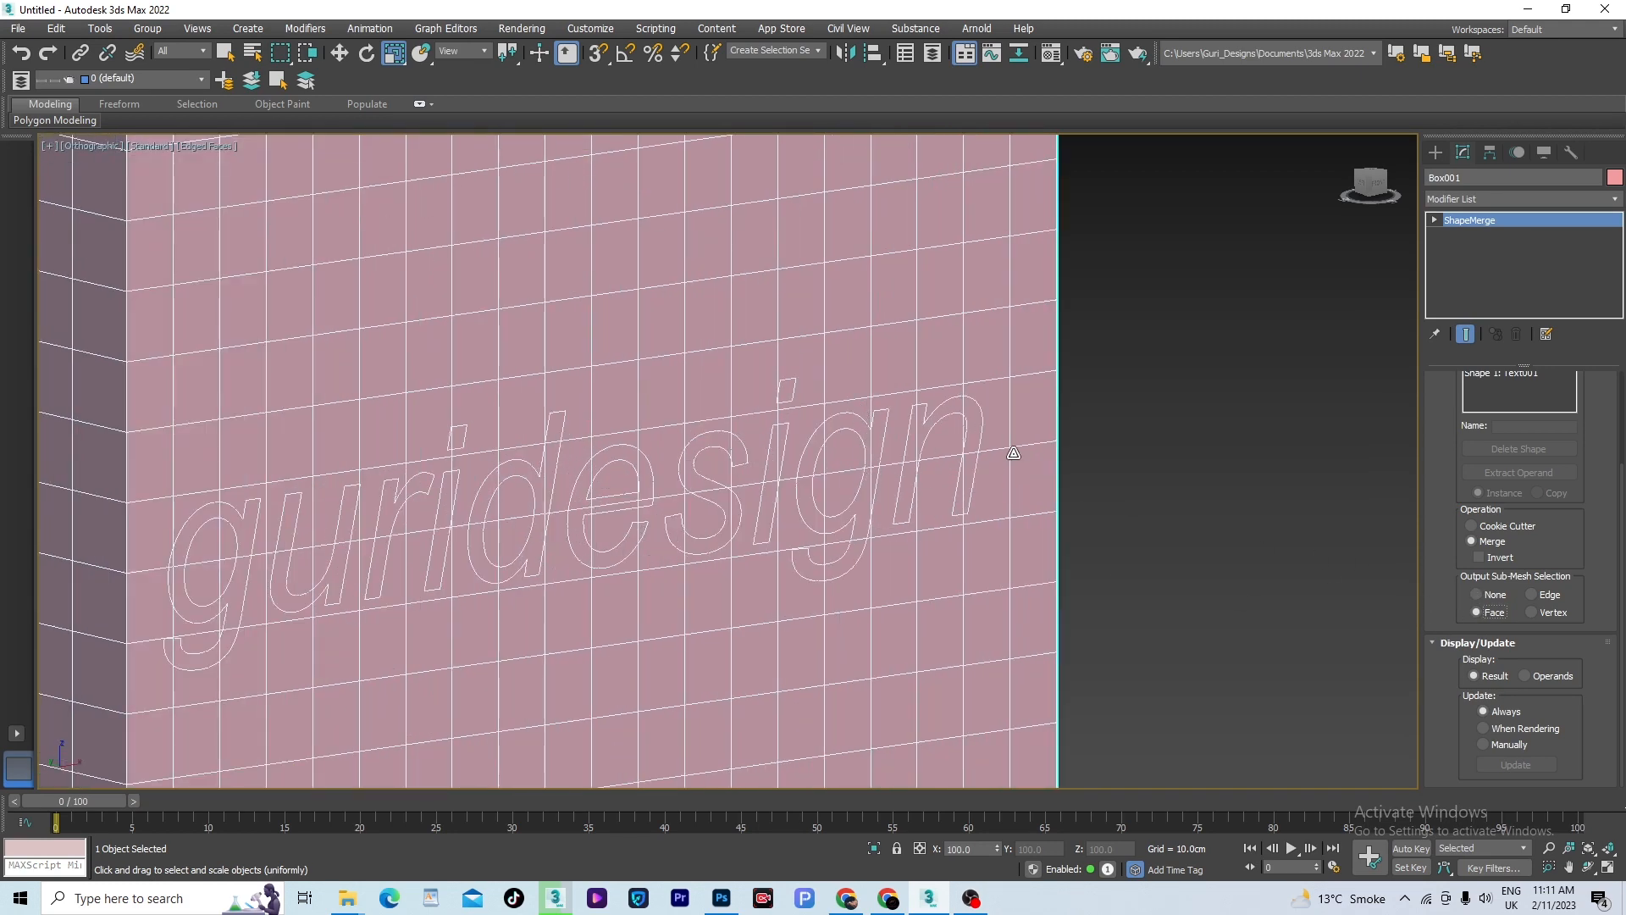
{"action": "scroll", "coordinate": [1127, 402], "scroll_direction": "down", "scroll_amount": 3}
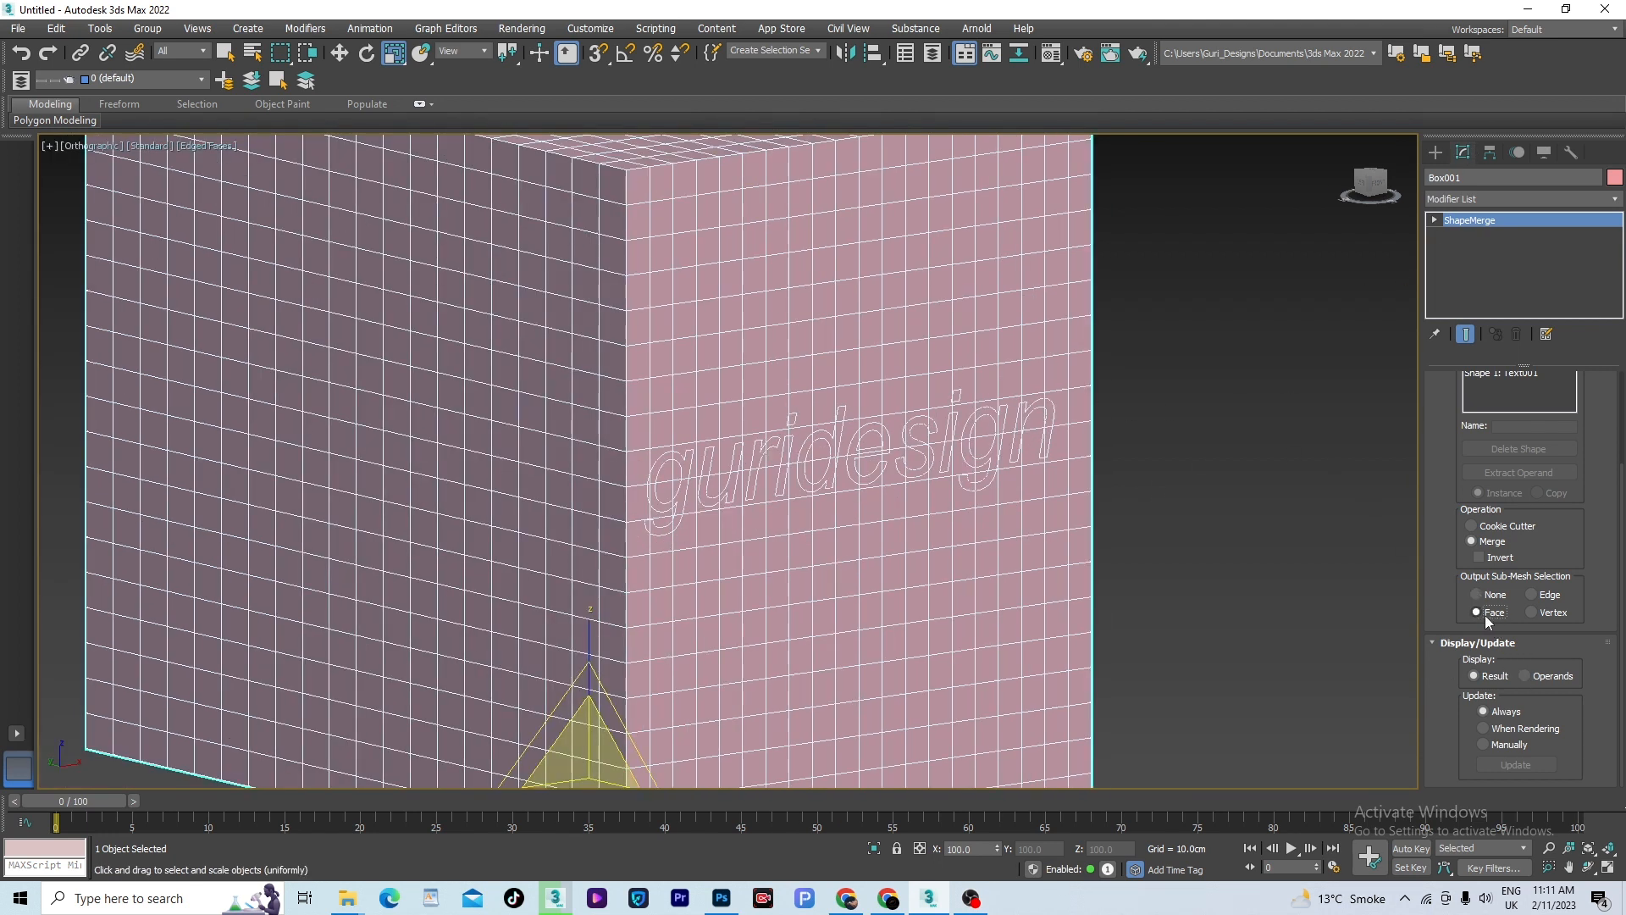
- Add a Face Extrude modifier to the box and set its amount to -1.26 to recess the letters
{"action": "left_click", "coordinate": [1614, 199]}
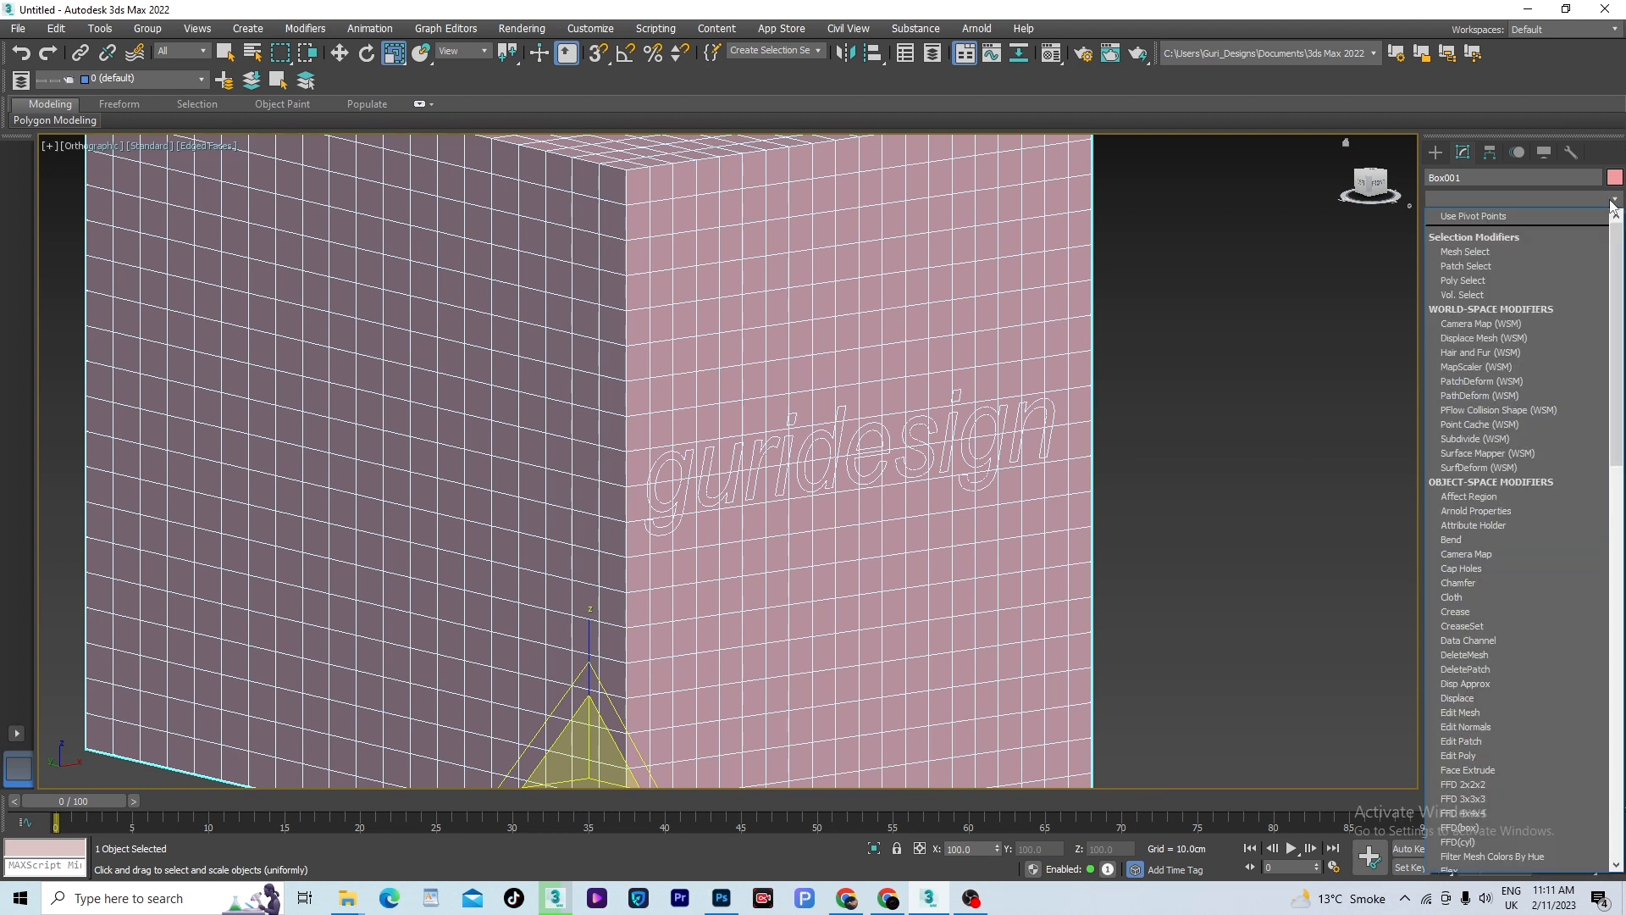
{"action": "key", "text": "f"}
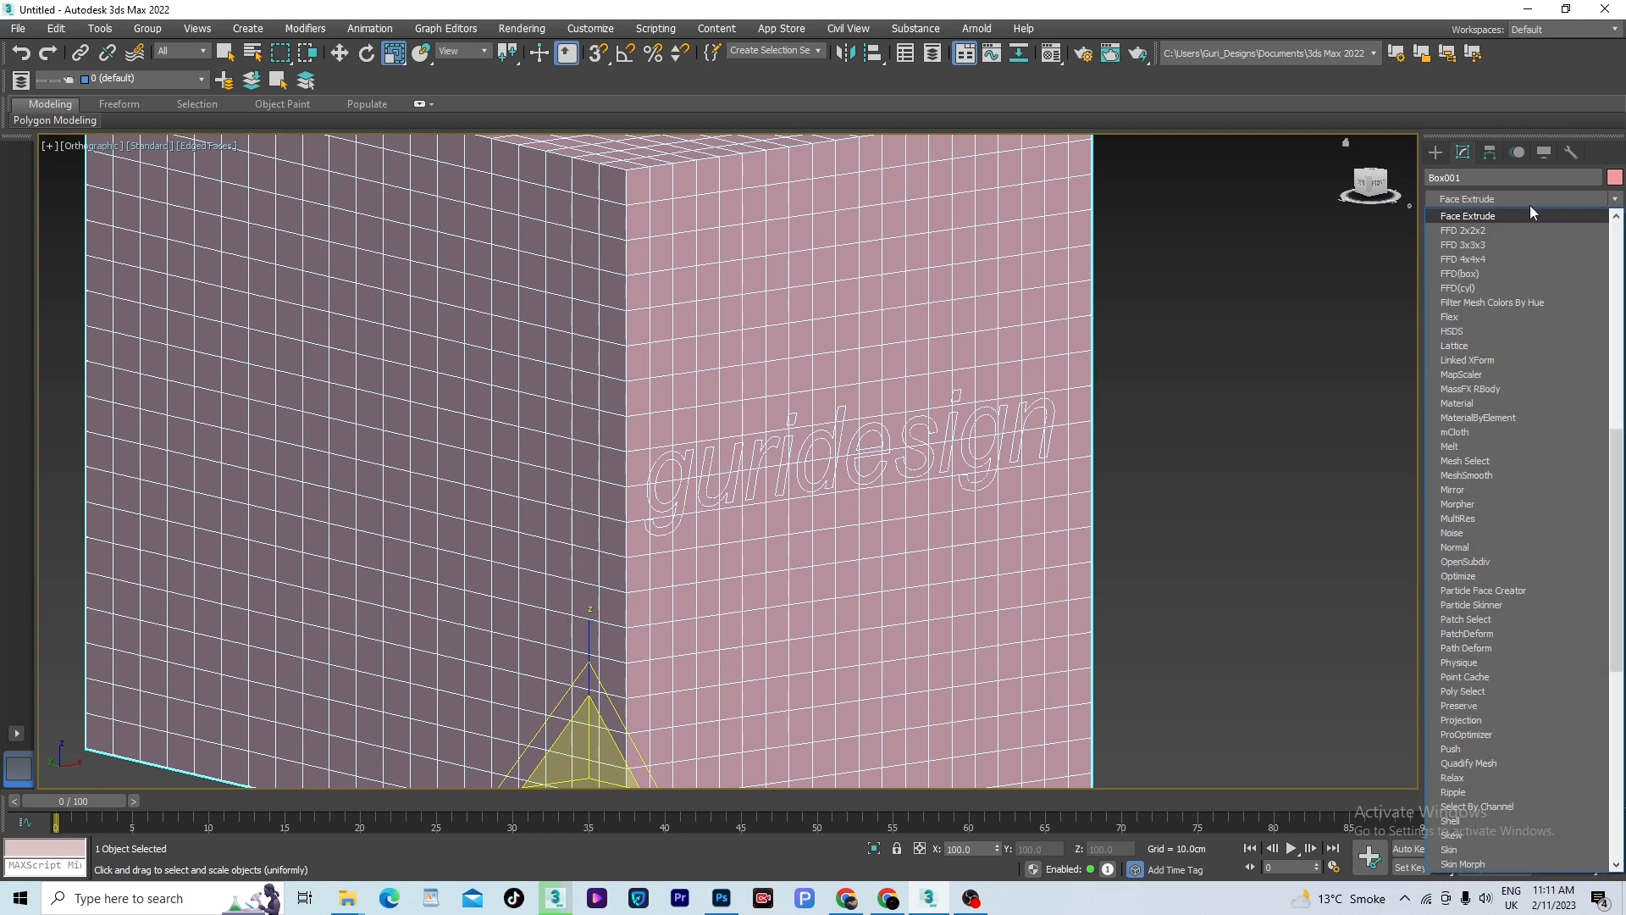
{"action": "left_click", "coordinate": [1480, 219]}
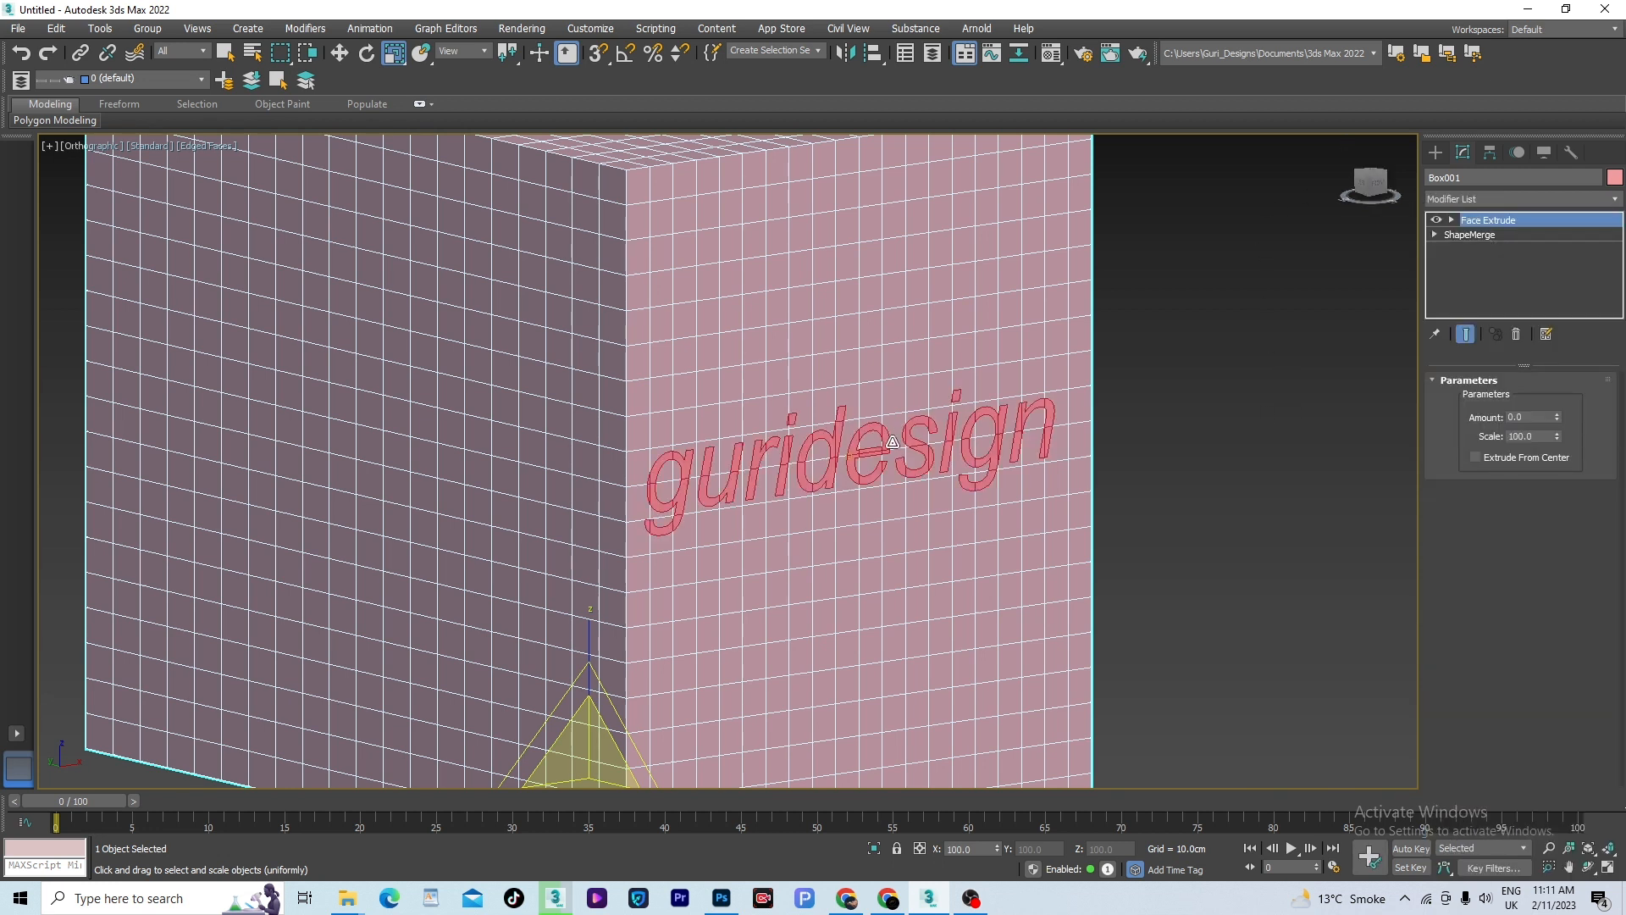
{"action": "scroll", "coordinate": [741, 446], "scroll_direction": "up", "scroll_amount": 2}
{"action": "left_click_drag", "start_coordinate": [1559, 417], "coordinate": [1565, 521]}
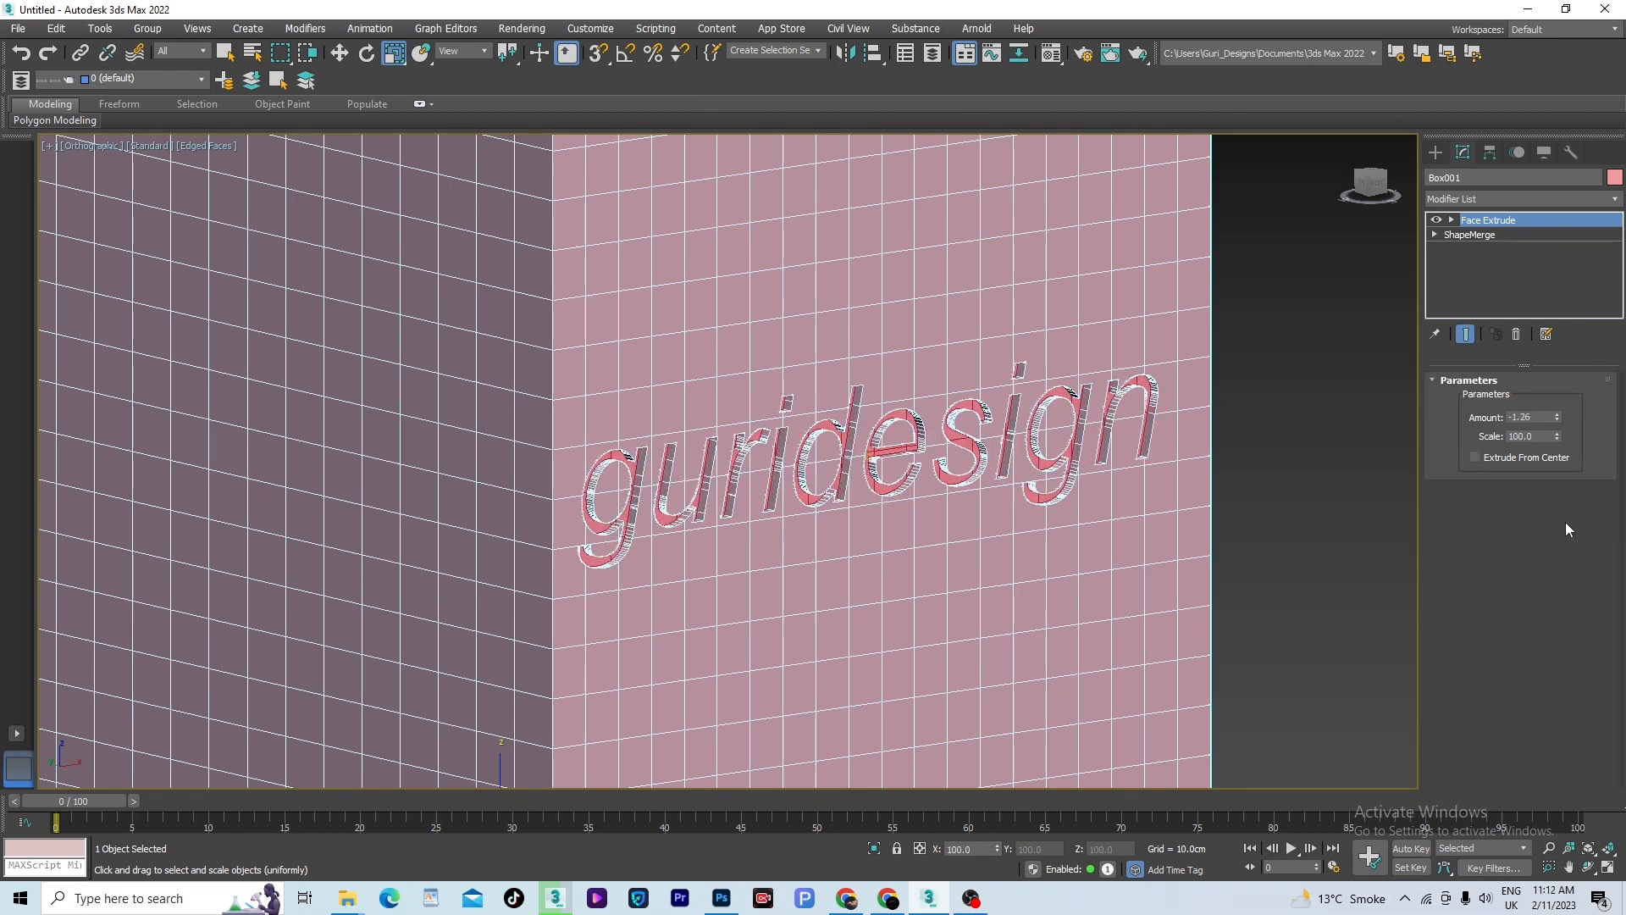
- Delete the Face Extrude modifier from the box, leaving only the ShapeMerge object
{"action": "left_click", "coordinate": [1516, 334]}
{"action": "scroll", "coordinate": [1543, 743], "scroll_direction": "down", "scroll_amount": 2}
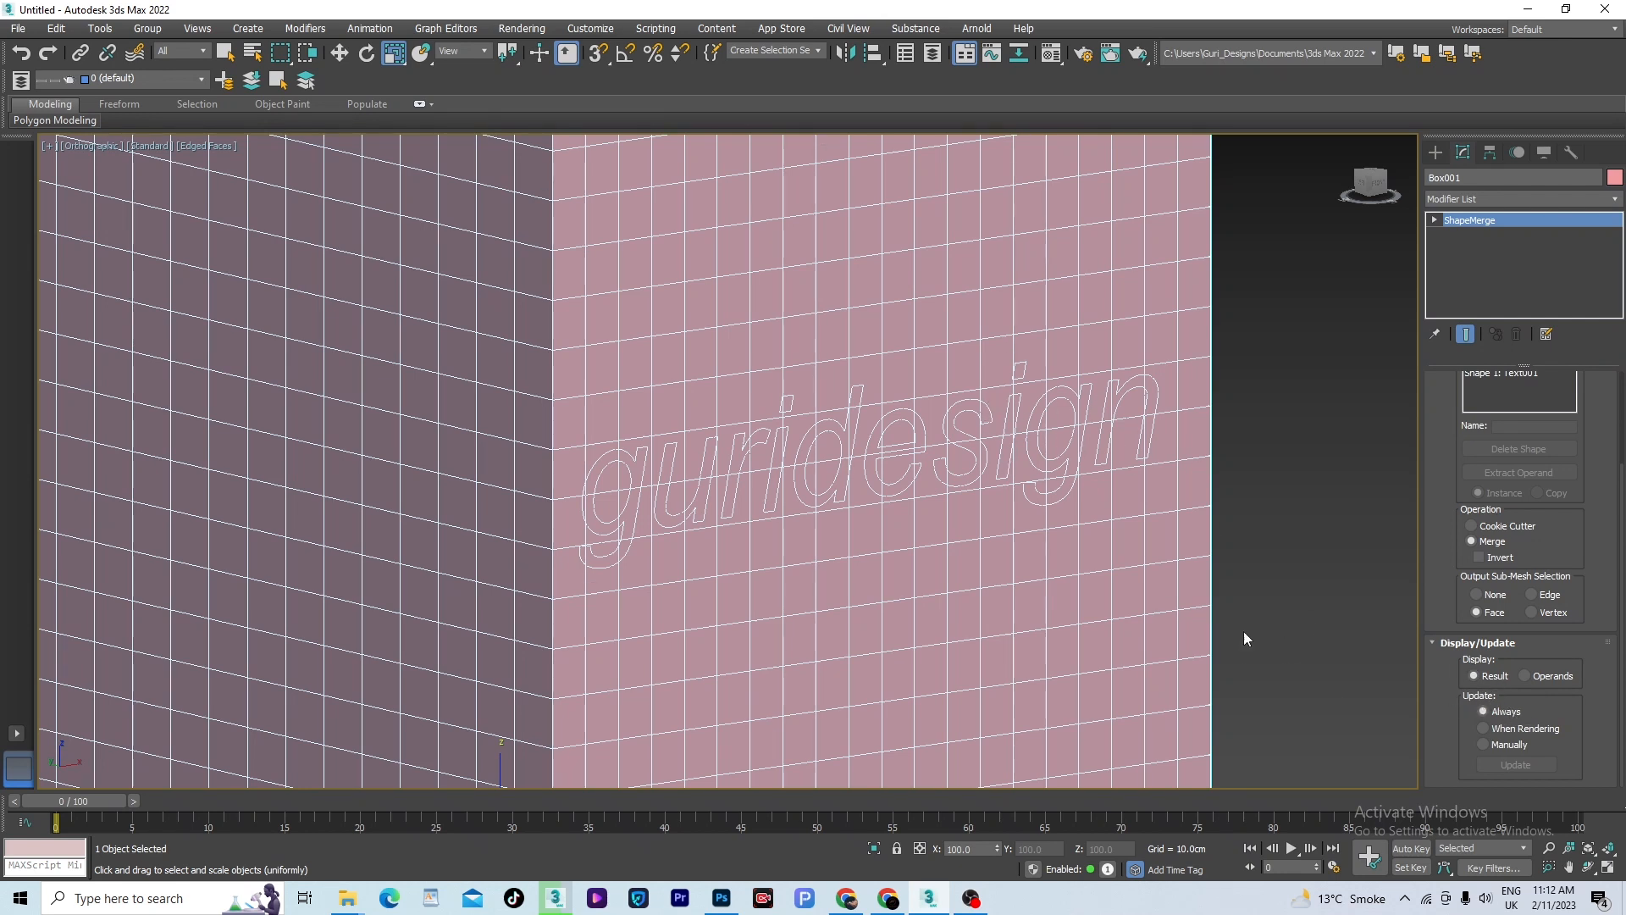
- Set the ShapeMerge update mode to Manually and scale the box up uniformly to about 125%
{"action": "scroll", "coordinate": [1270, 597], "scroll_direction": "down", "scroll_amount": 5}
{"action": "middle_click_drag", "start_coordinate": [1253, 551], "coordinate": [1231, 566]}
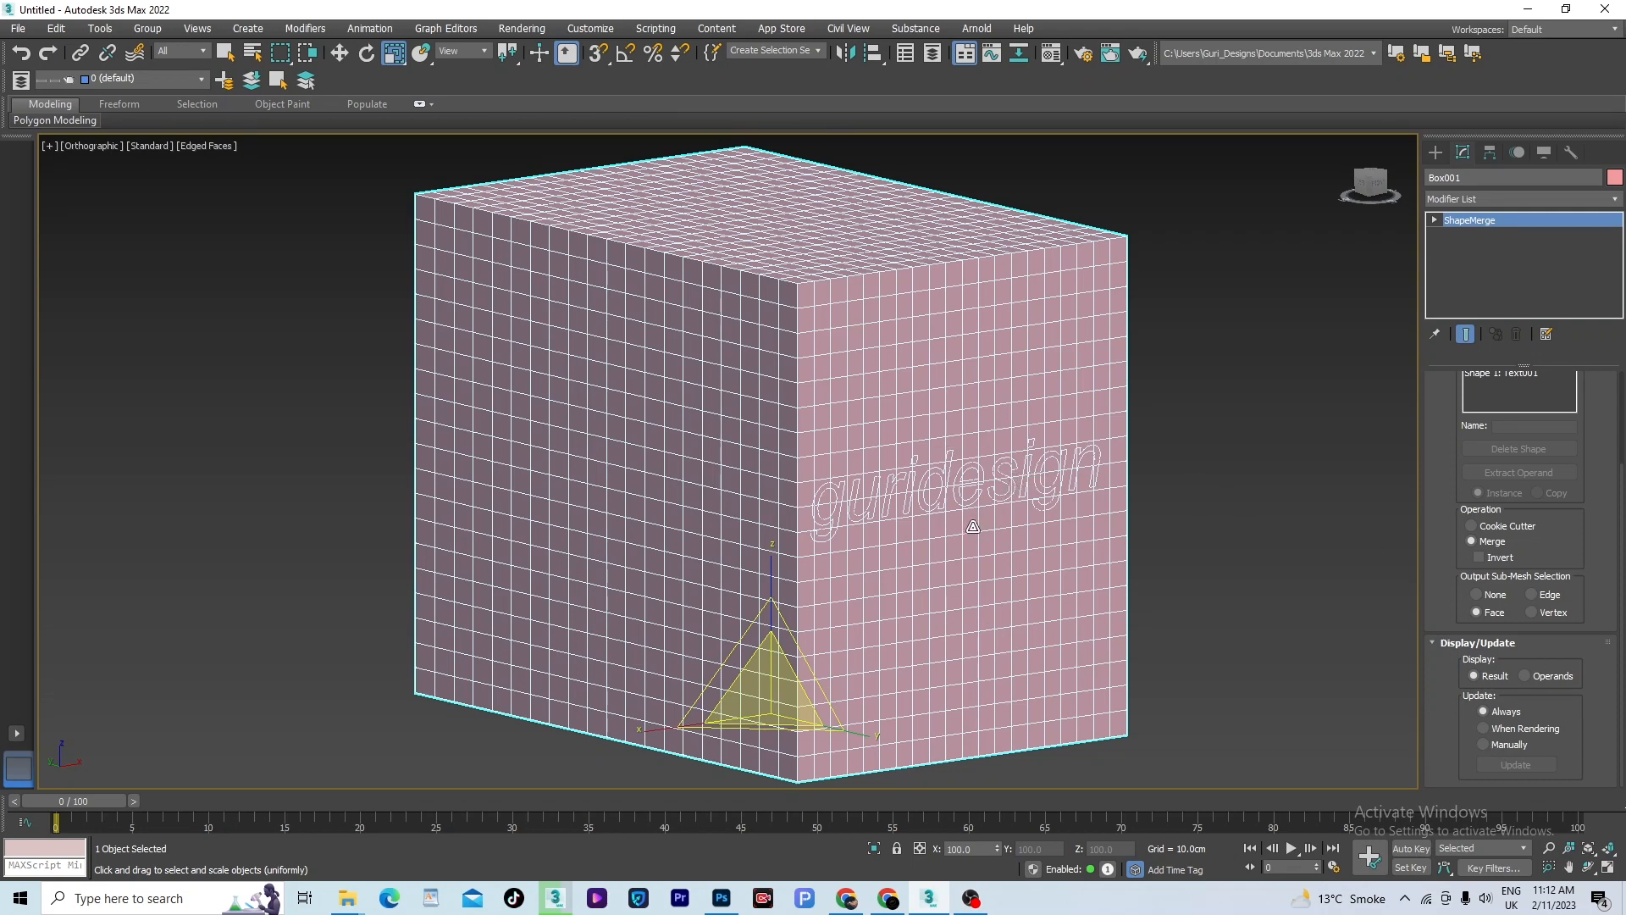
{"action": "left_click", "coordinate": [1482, 745]}
{"action": "mouse_move", "coordinate": [777, 688]}
{"action": "left_mouse_down"}
{"action": "mouse_move", "coordinate": [788, 650]}
{"action": "mouse_move", "coordinate": [793, 669]}
{"action": "left_mouse_up"}
{"action": "scroll", "coordinate": [803, 656], "scroll_direction": "down", "scroll_amount": 3}
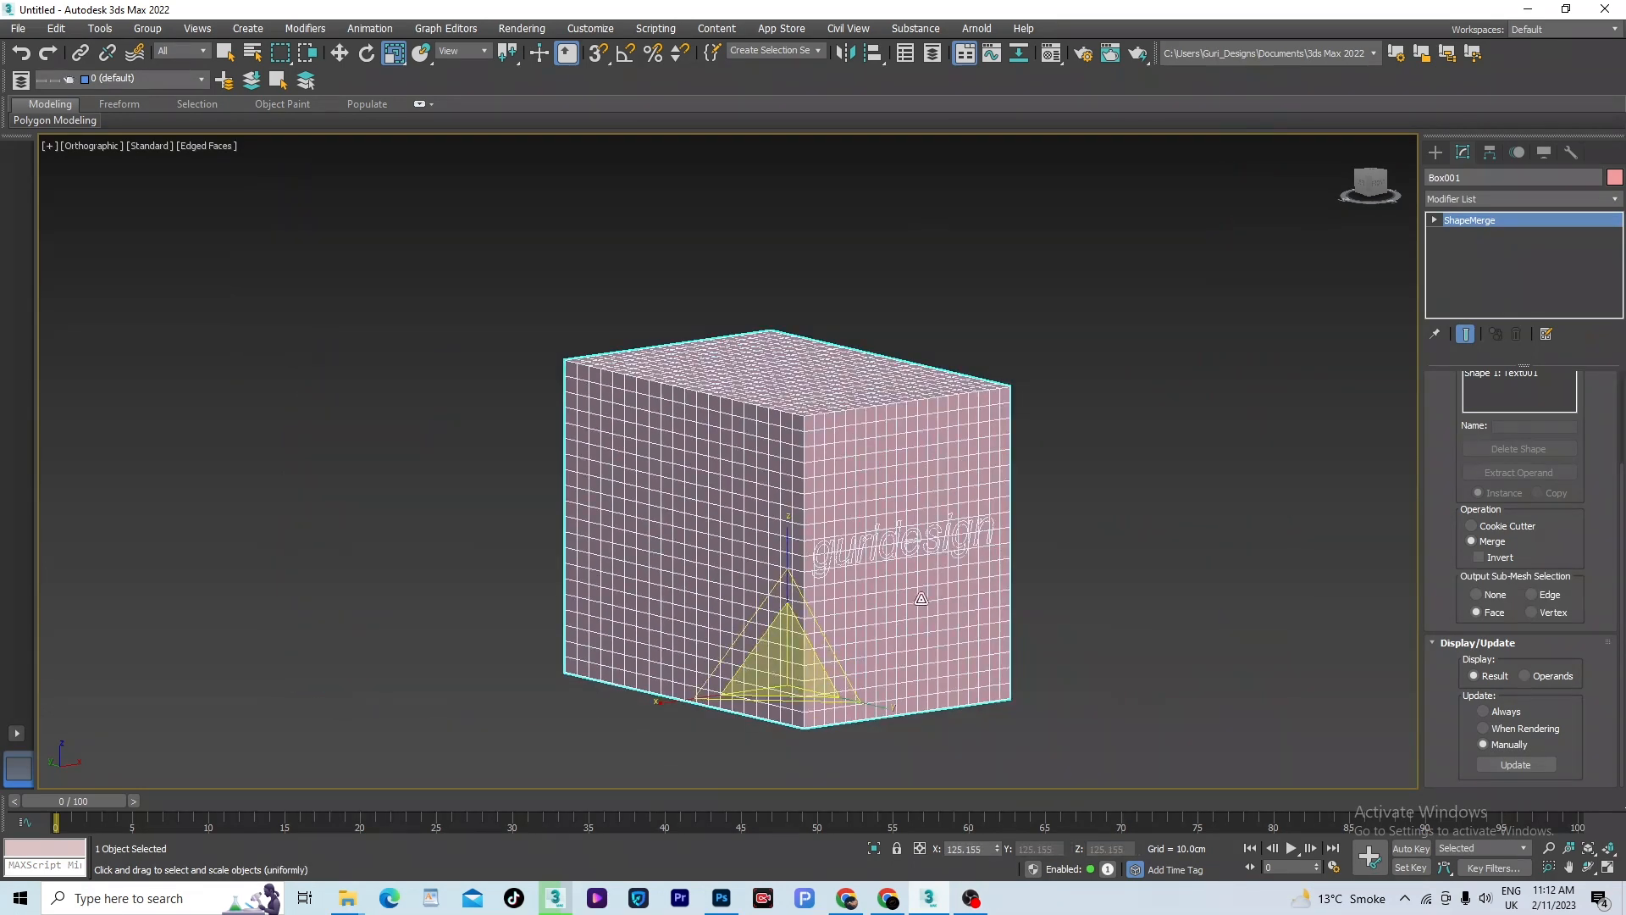
- Undo the box scaling and the earlier ShapeMerge changes, back to before the lower guridesign text shape was deleted
{"action": "key", "text": "ctrl+z"}
{"action": "scroll", "coordinate": [1025, 586], "scroll_direction": "up", "scroll_amount": 5}
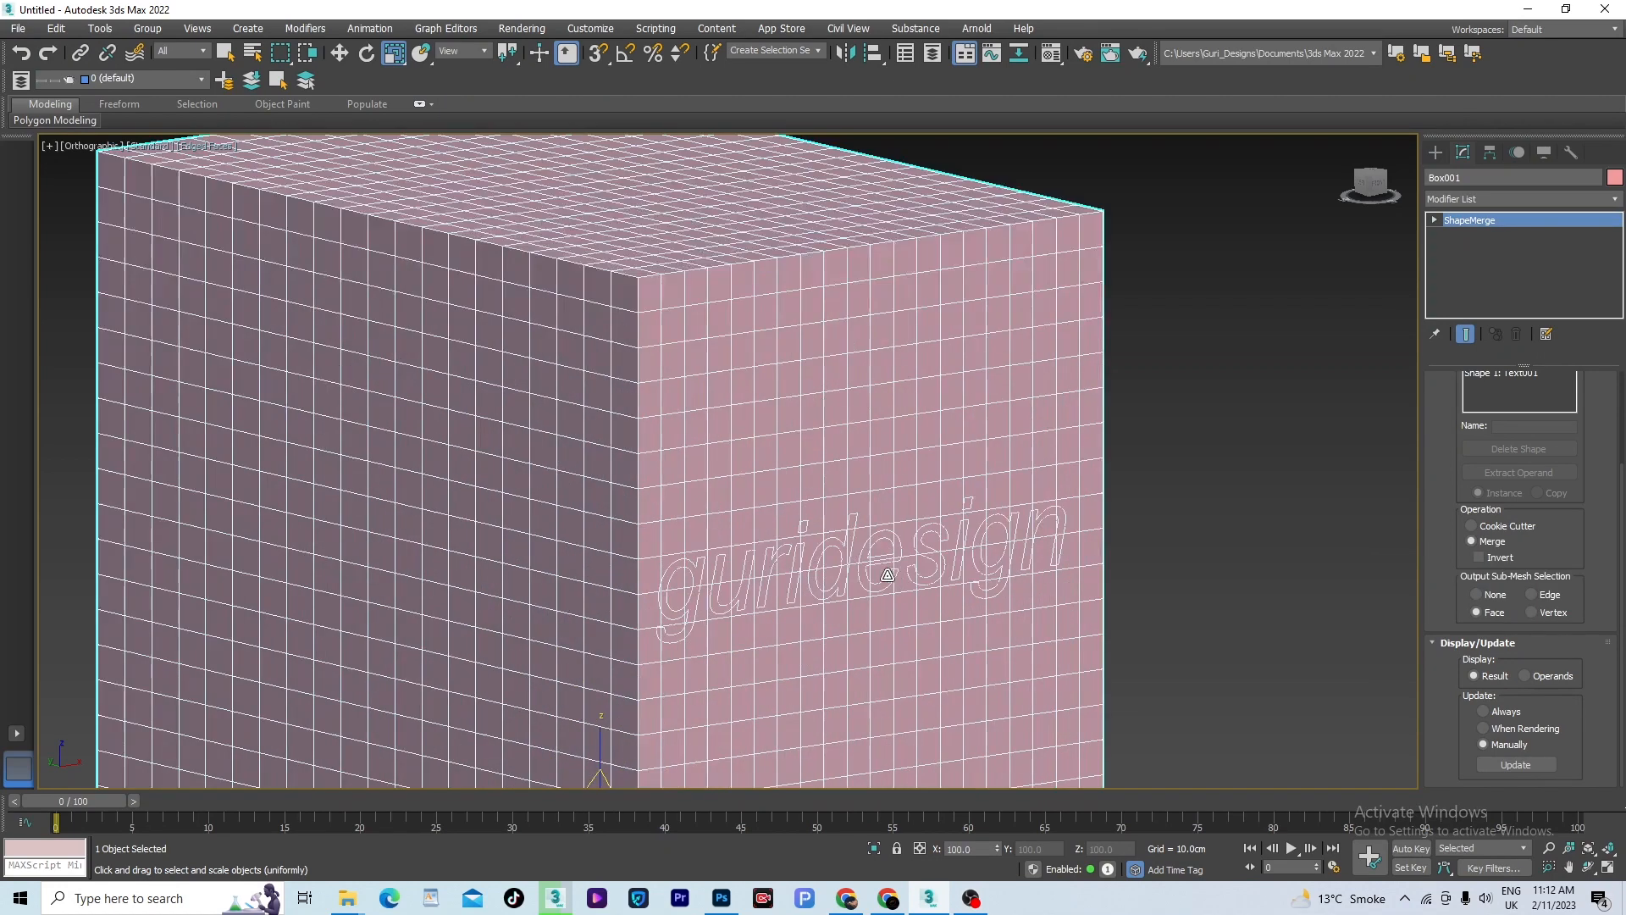
{"action": "scroll", "coordinate": [1101, 560], "scroll_direction": "down", "scroll_amount": 3}
{"action": "middle_click_drag", "start_coordinate": [1160, 571], "coordinate": [1134, 557], "text": "alt"}
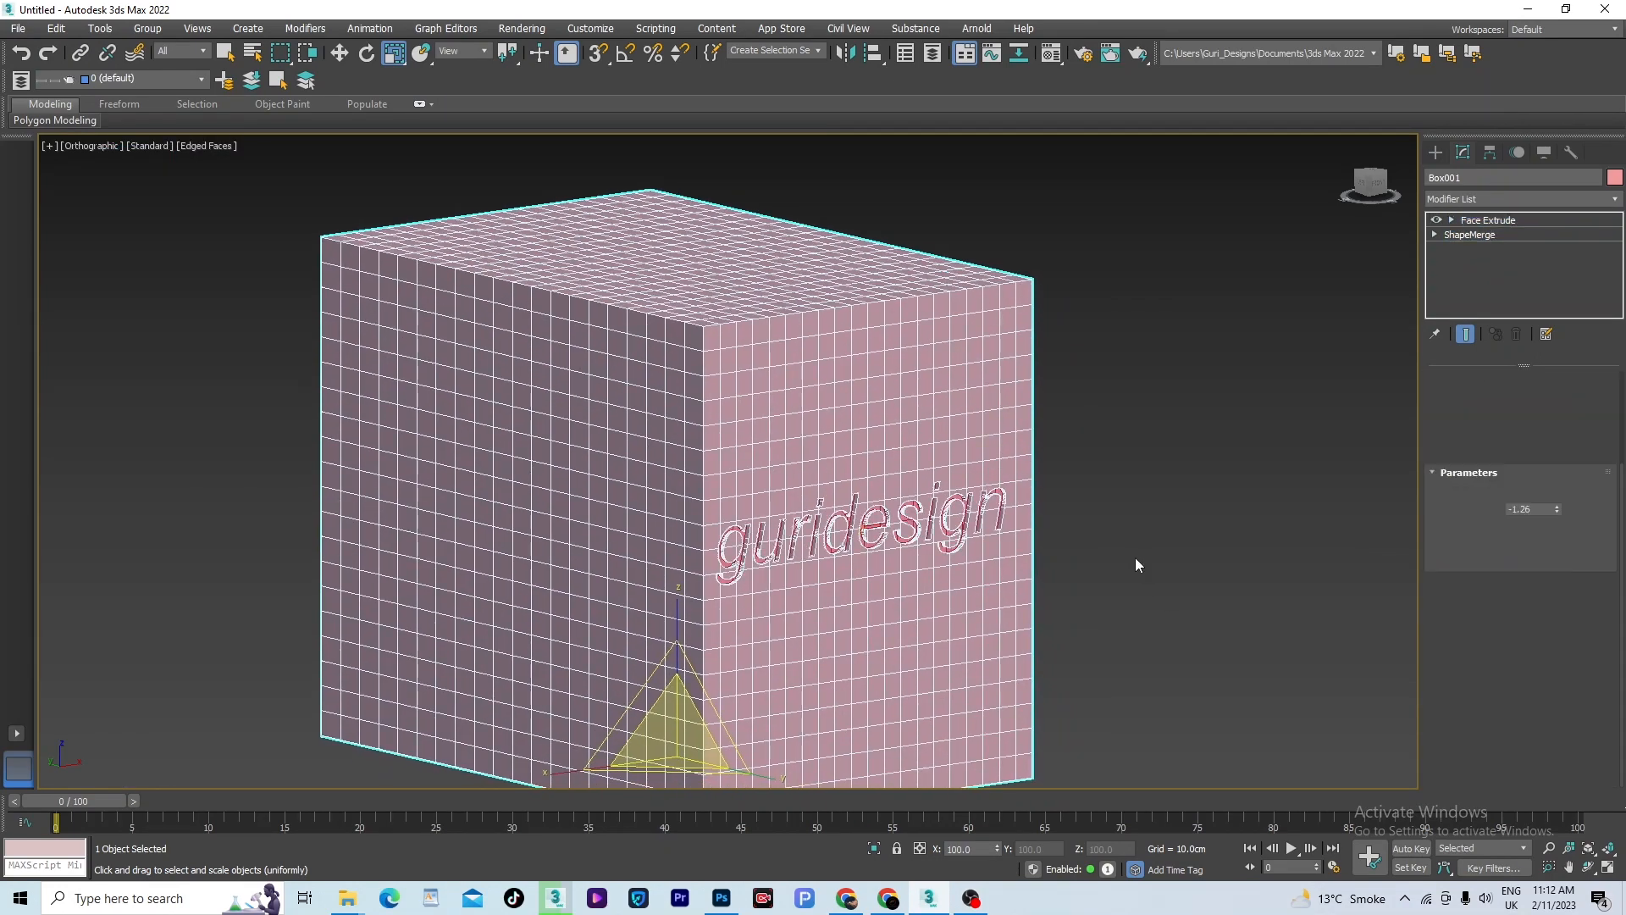
{"action": "key", "text": "ctrl+z"}
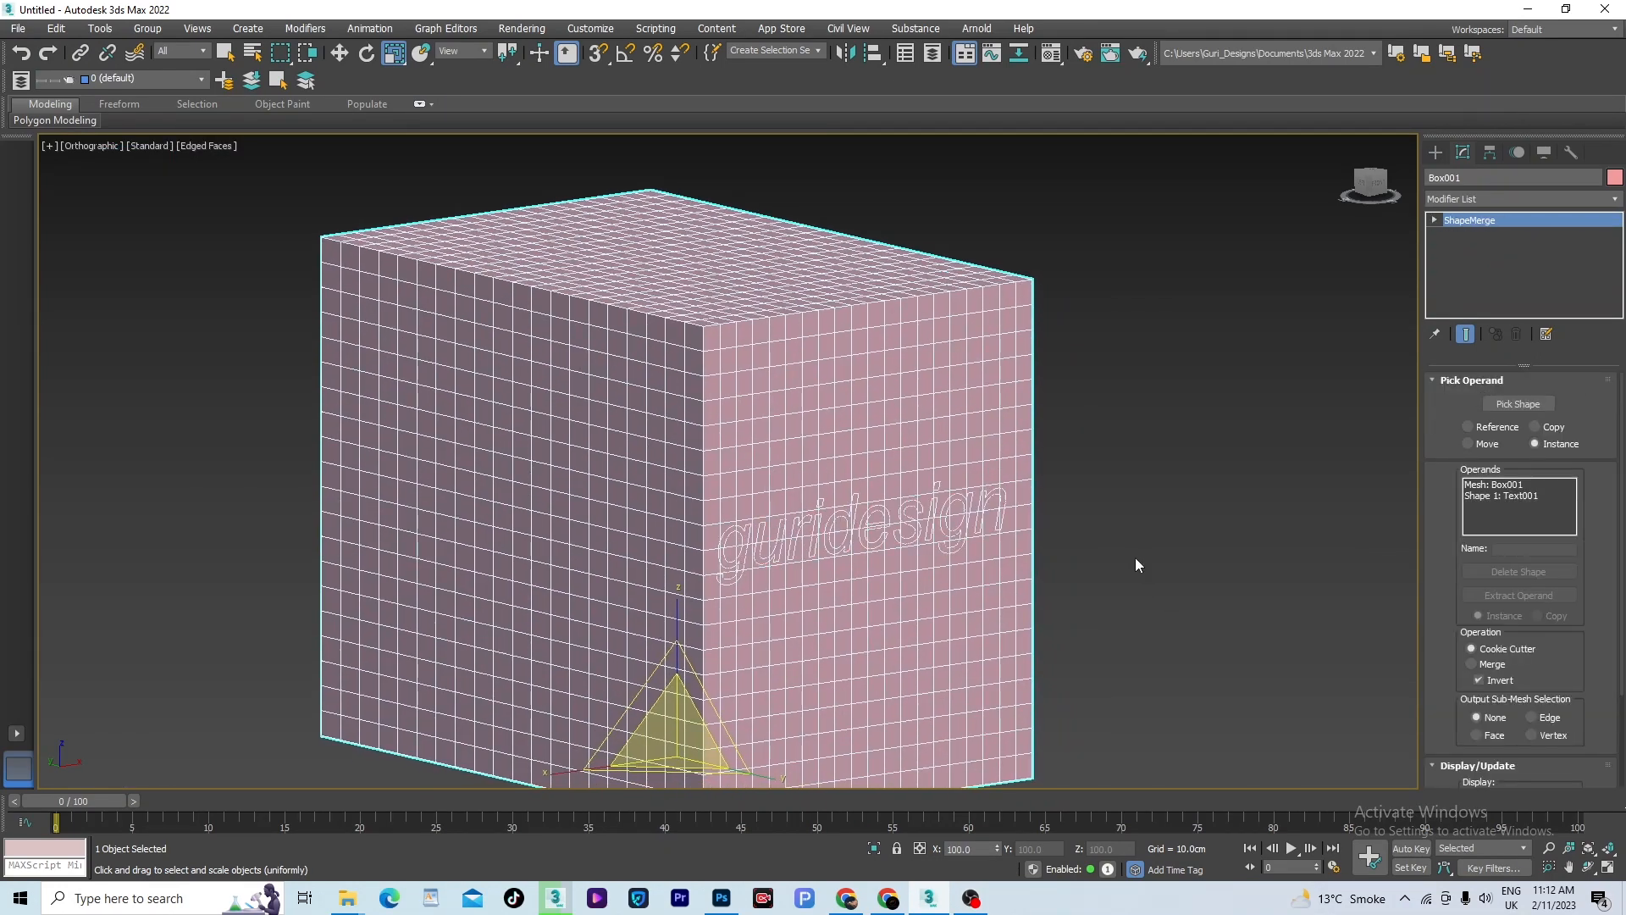
{"action": "key", "text": "ctrl+z"}
{"action": "key", "text": "ctrl+z"}
{"action": "key", "text": "ctrl+z"}
{"action": "key", "text": "ctrl+z"}
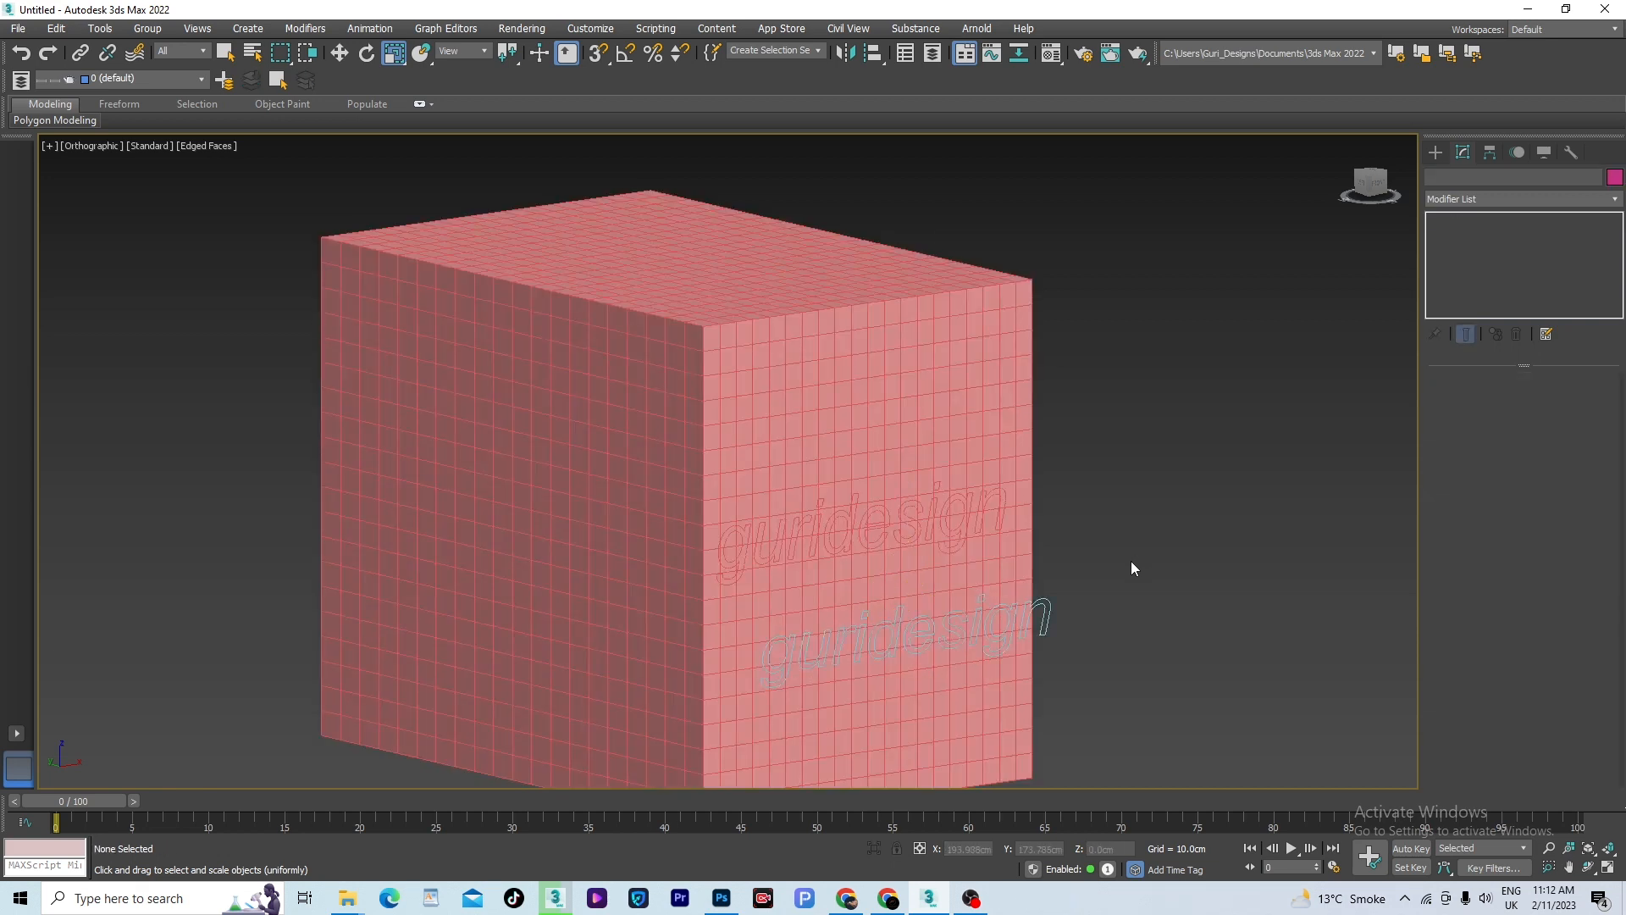
- Select the merged box and check the update mode in its ShapeMerge settings
{"action": "scroll", "coordinate": [1101, 559], "scroll_direction": "down", "scroll_amount": 3}
{"action": "scroll", "coordinate": [1022, 562], "scroll_direction": "up", "scroll_amount": 3}
{"action": "left_click", "coordinate": [1022, 546]}
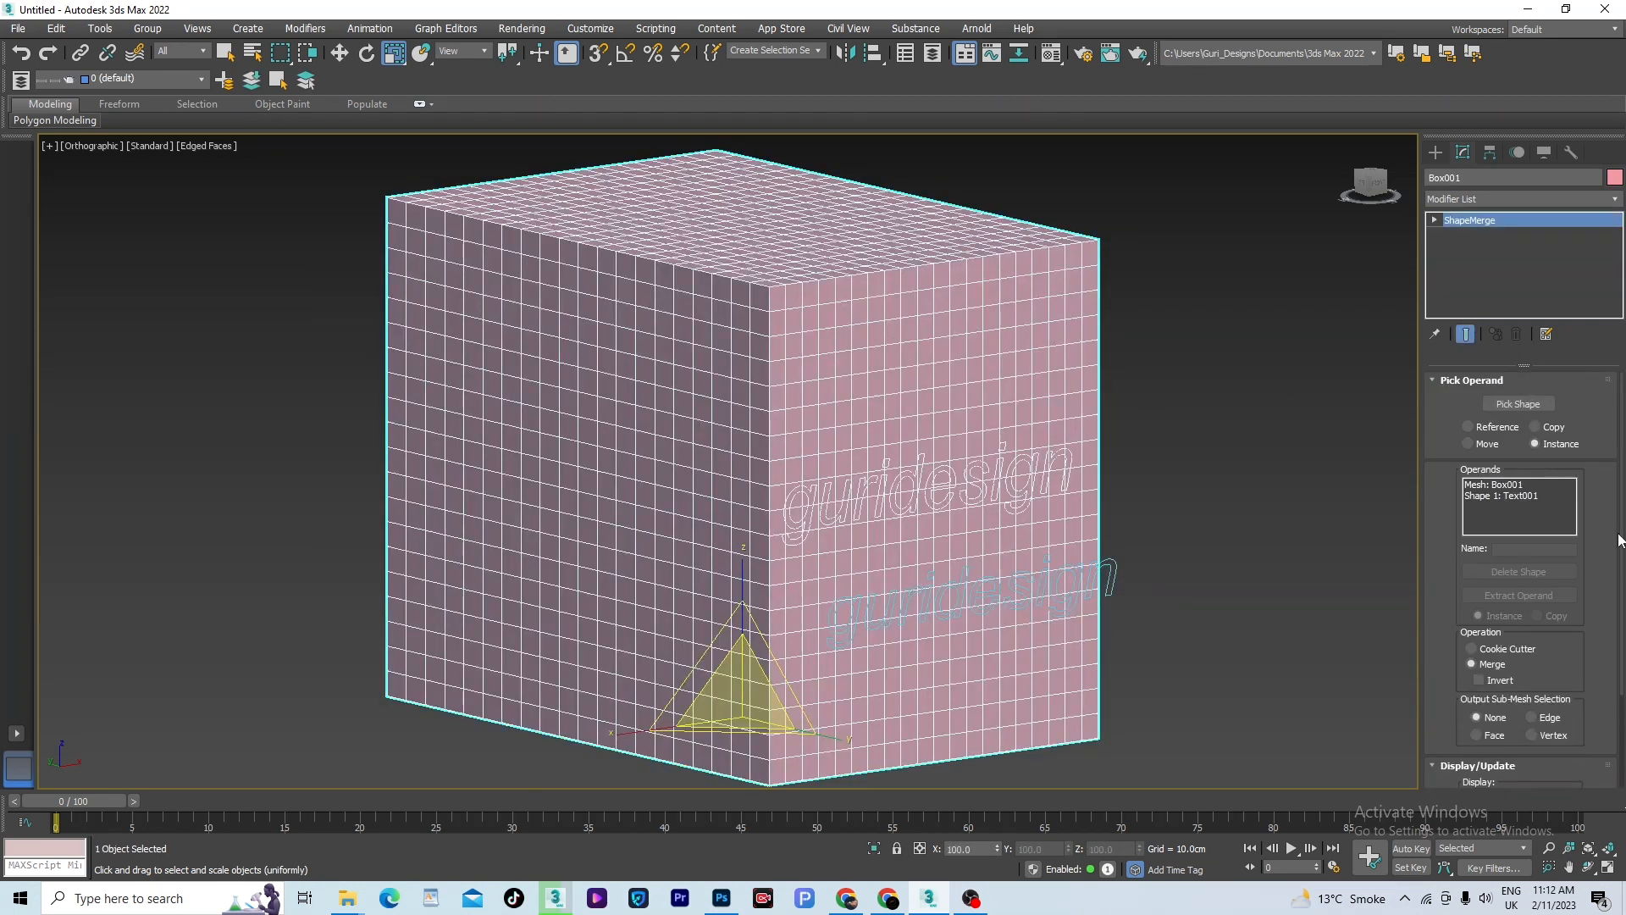
{"action": "scroll", "coordinate": [1618, 539], "scroll_direction": "down", "scroll_amount": 3}
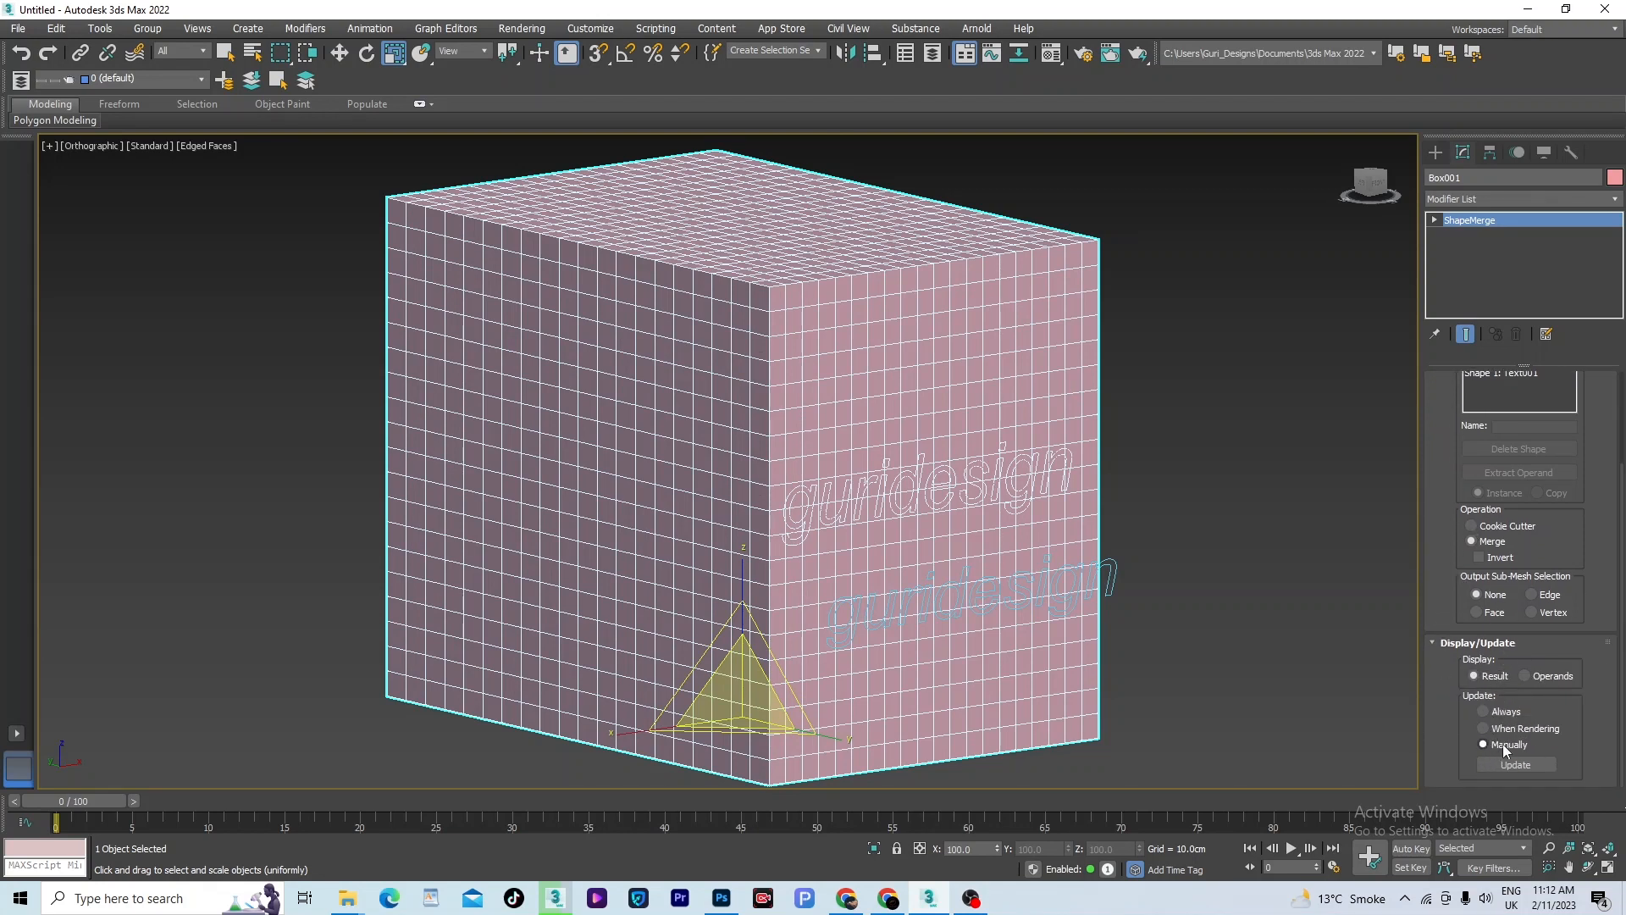
- Reduce the lower guridesign text's size to about 61.59 cm and reselect the merged box
{"action": "left_click", "coordinate": [1107, 580]}
{"action": "left_click_drag", "start_coordinate": [1564, 475], "coordinate": [1564, 501]}
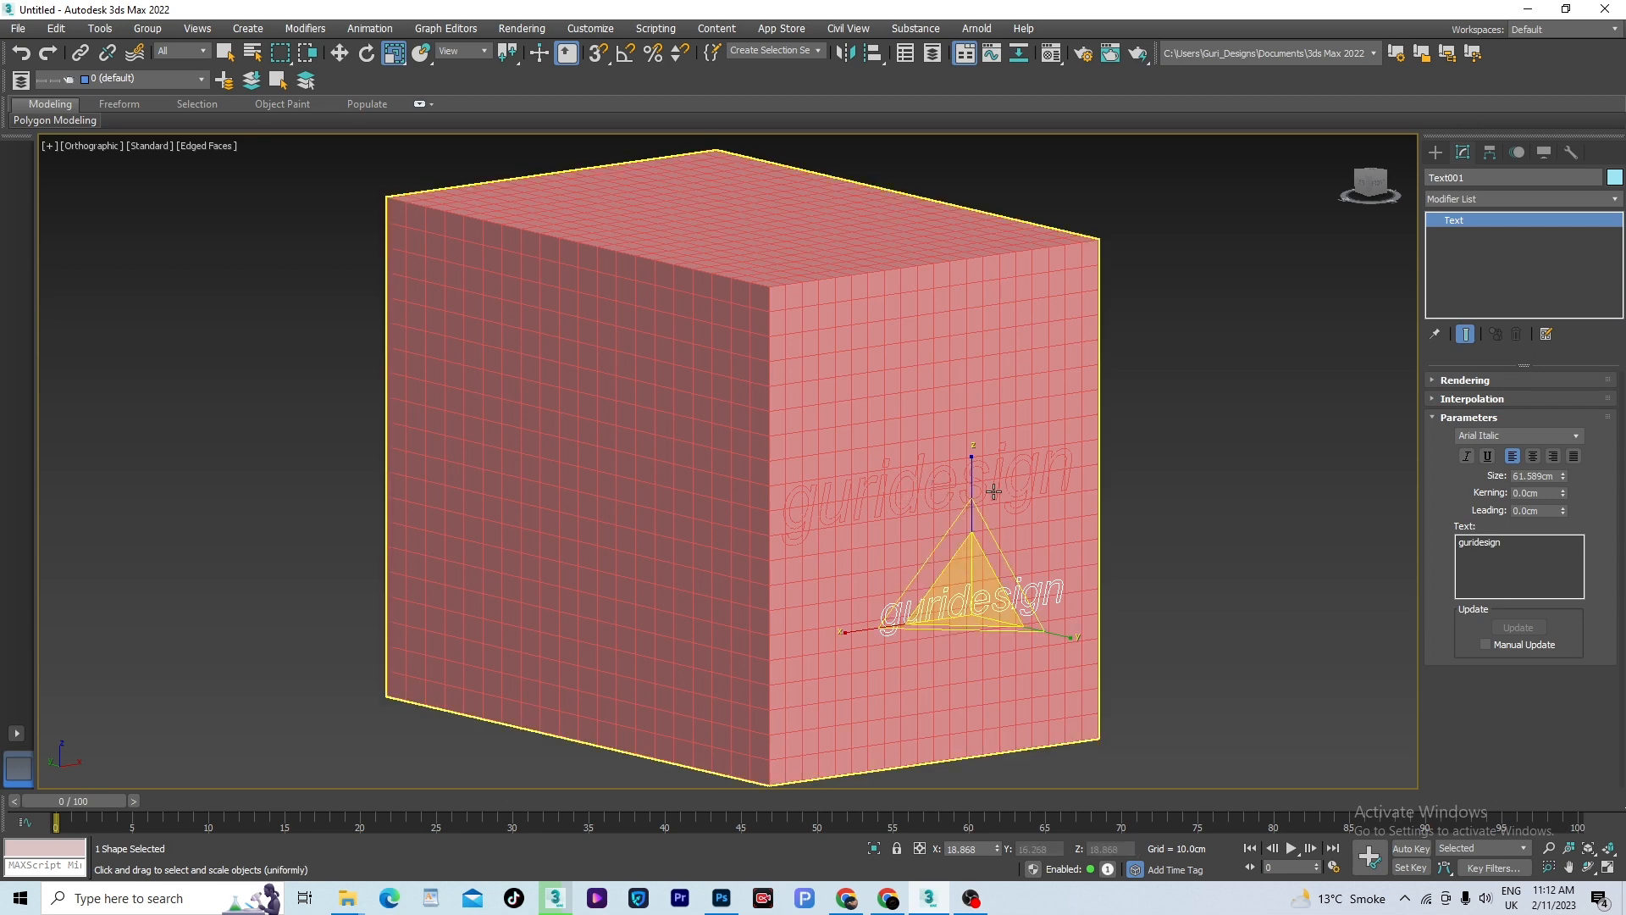
{"action": "left_click", "coordinate": [951, 402]}
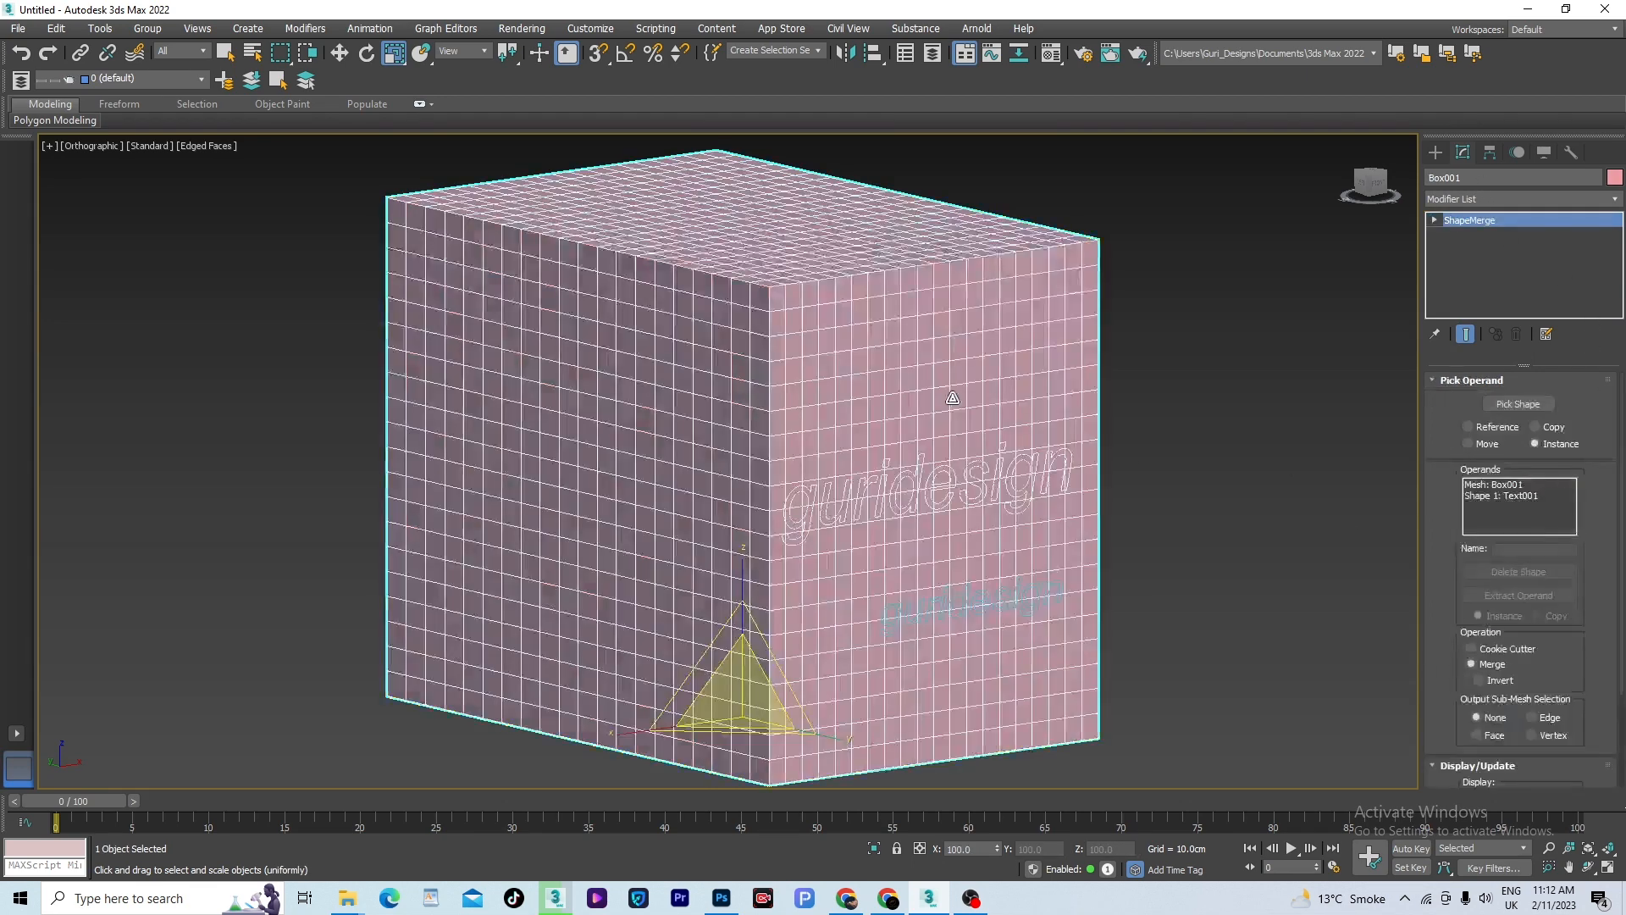
- Update the merged box manually to apply the reduced text size, and set its ShapeMerge update mode to Always
{"action": "scroll", "coordinate": [1525, 593], "scroll_direction": "down", "scroll_amount": 3}
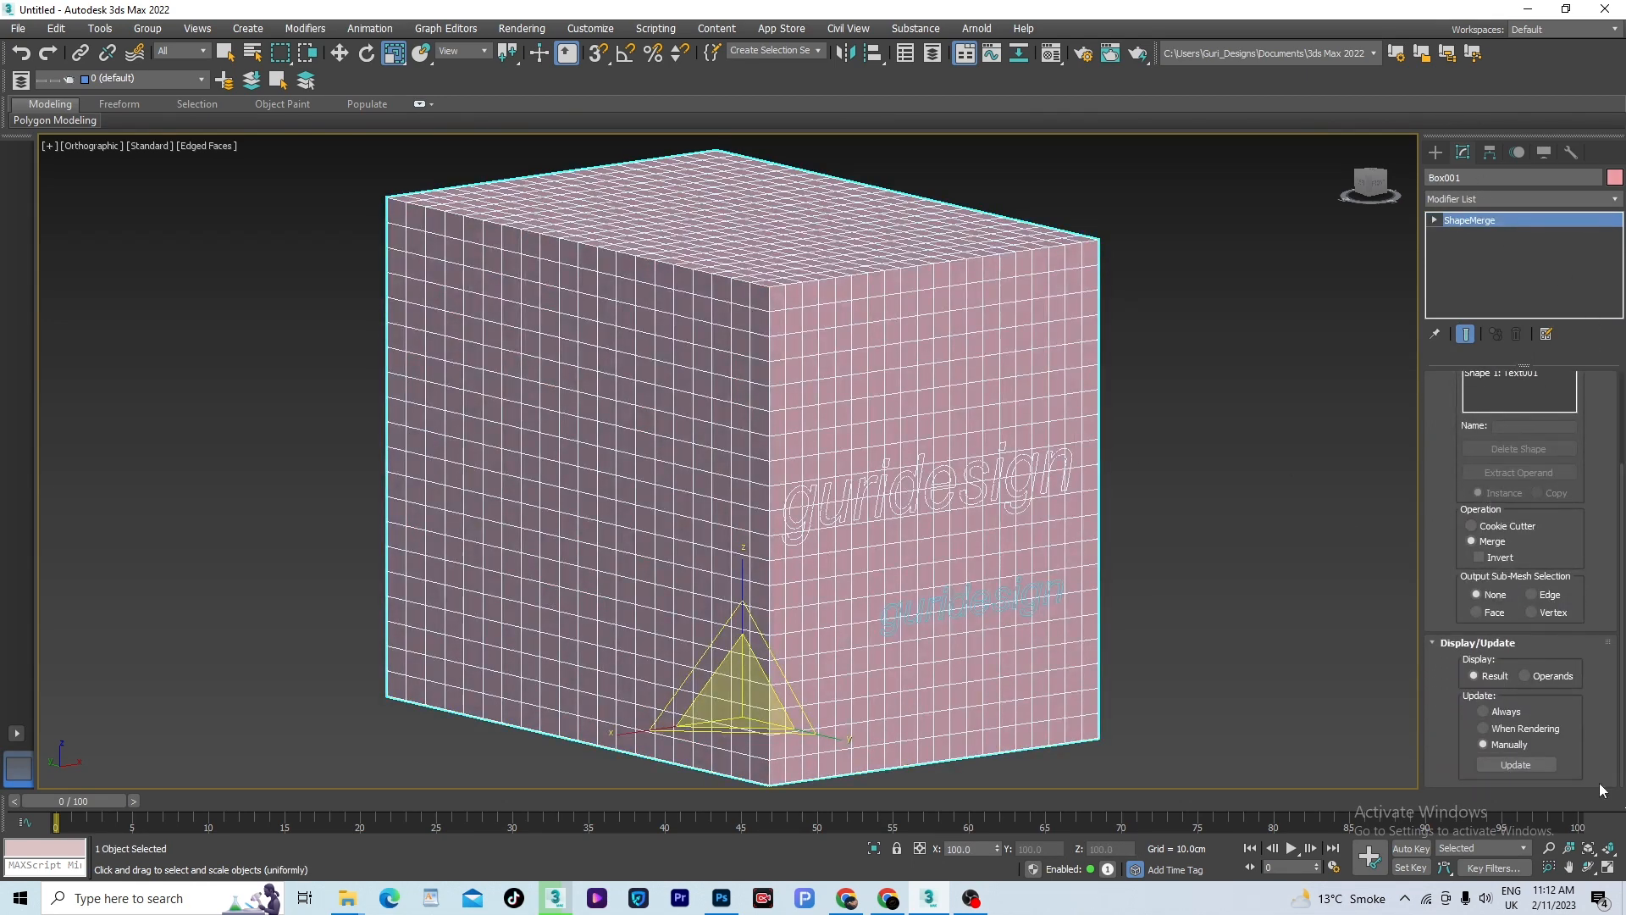
{"action": "left_click", "coordinate": [1517, 763]}
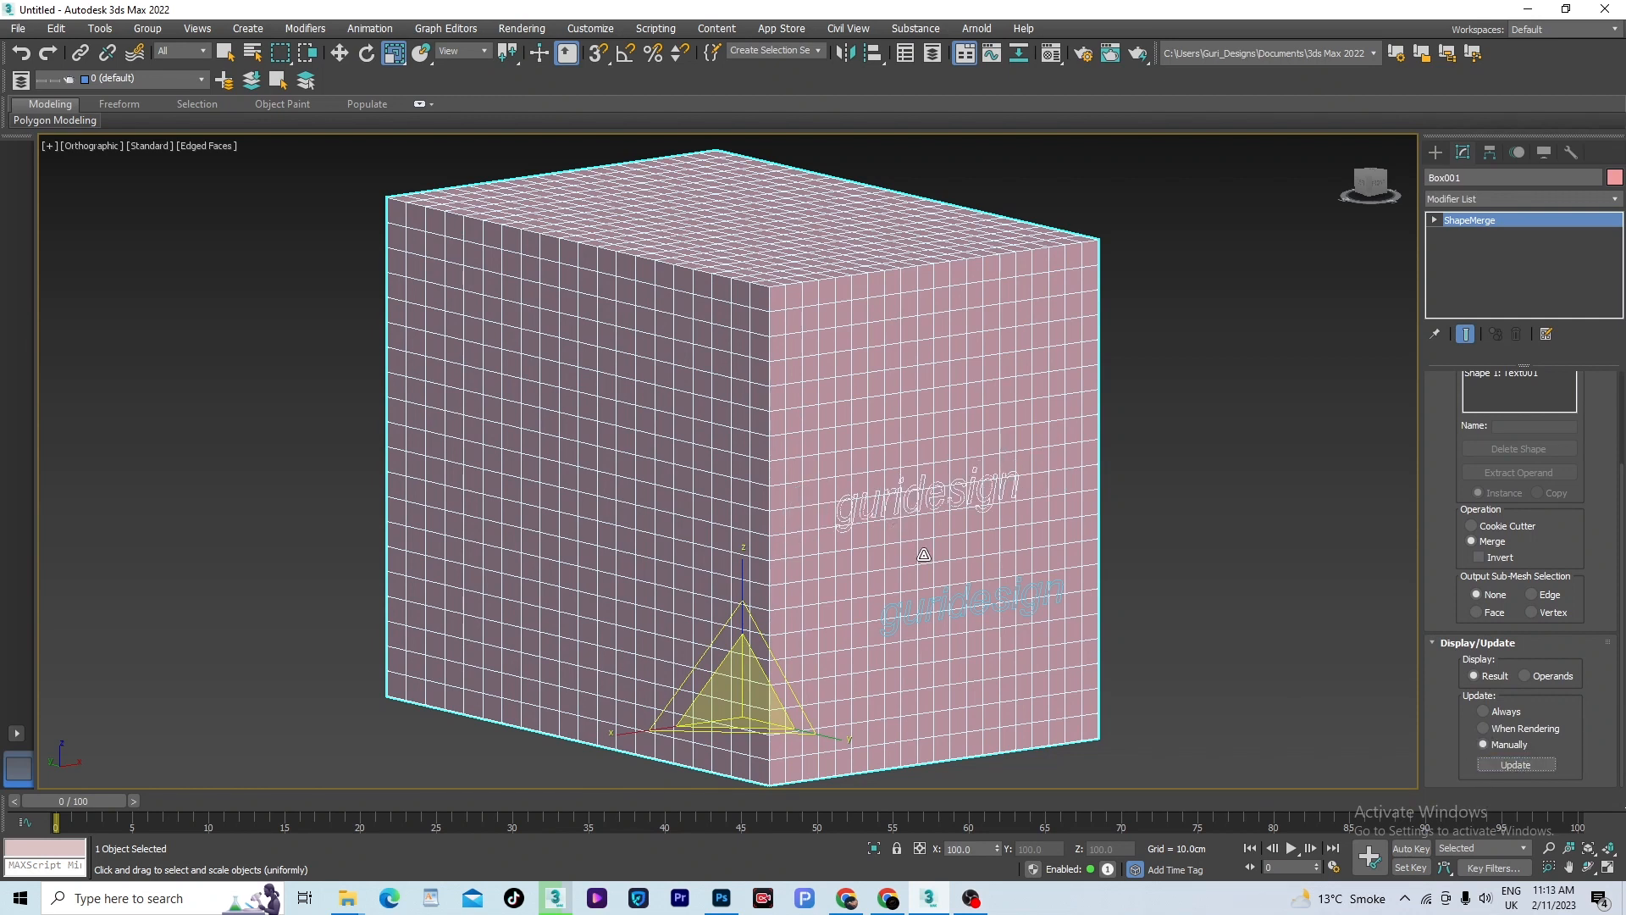
{"action": "left_click", "coordinate": [1481, 711]}
- Increase the lower guridesign text's size to about 89.3 cm and deselect it
{"action": "left_click", "coordinate": [1045, 588]}
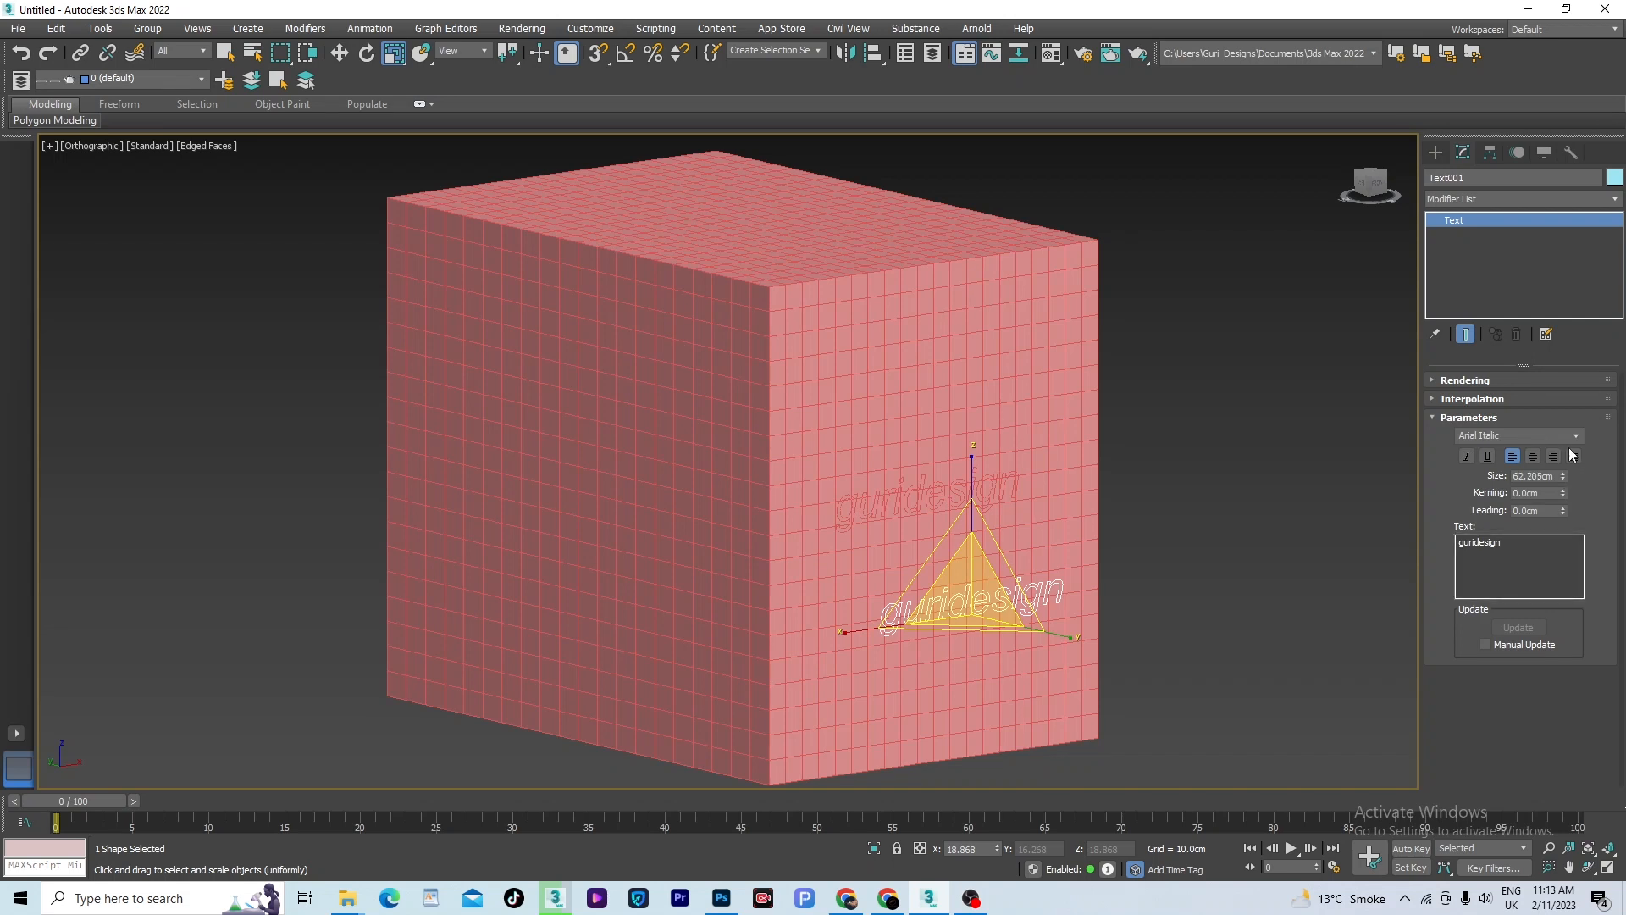
{"action": "left_click_drag", "start_coordinate": [1562, 476], "coordinate": [1562, 424]}
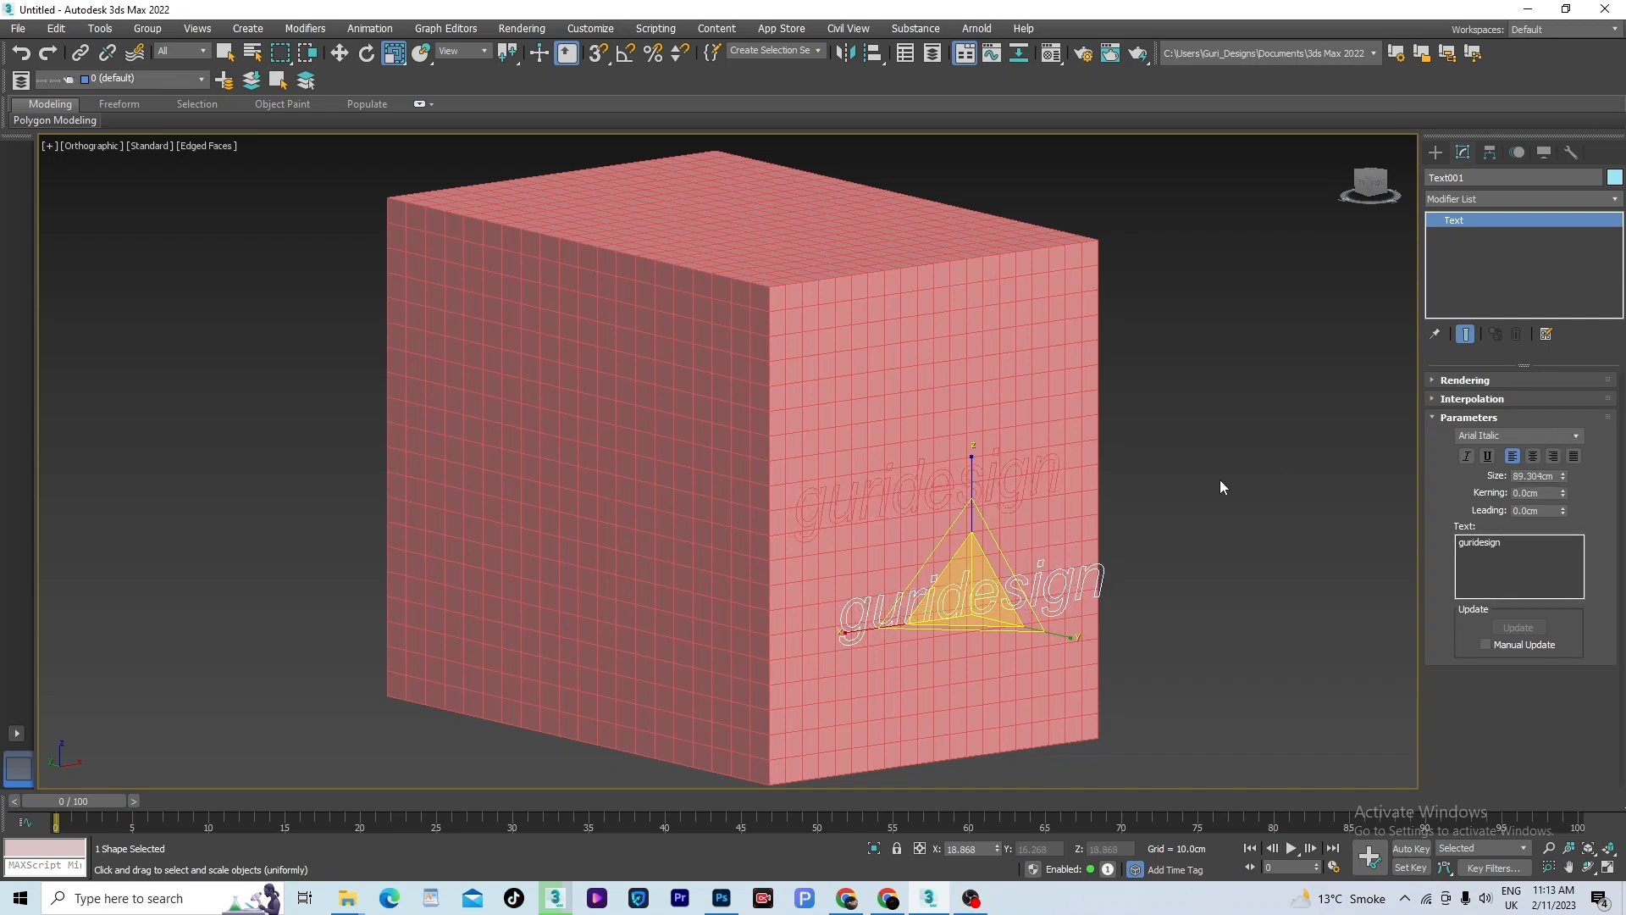
{"action": "left_click", "coordinate": [1220, 487]}
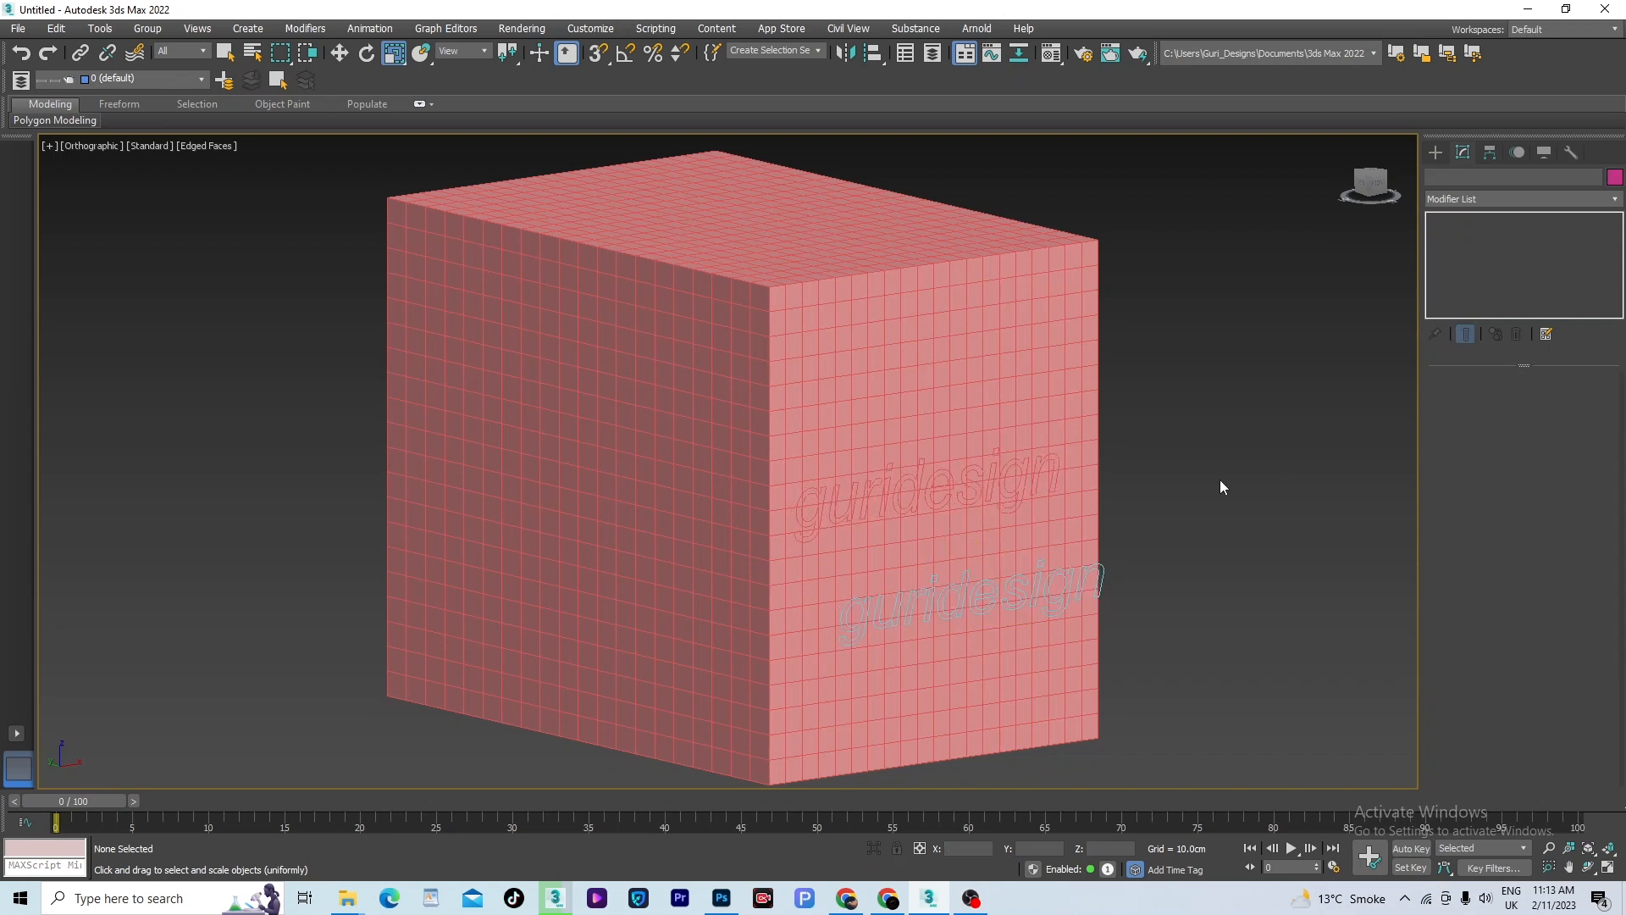
- Delete the box and the guridesign text, and switch object creation to Standard Primitives
{"action": "left_click", "coordinate": [1000, 474]}
{"action": "scroll", "coordinate": [1092, 461], "scroll_direction": "down", "scroll_amount": 4}
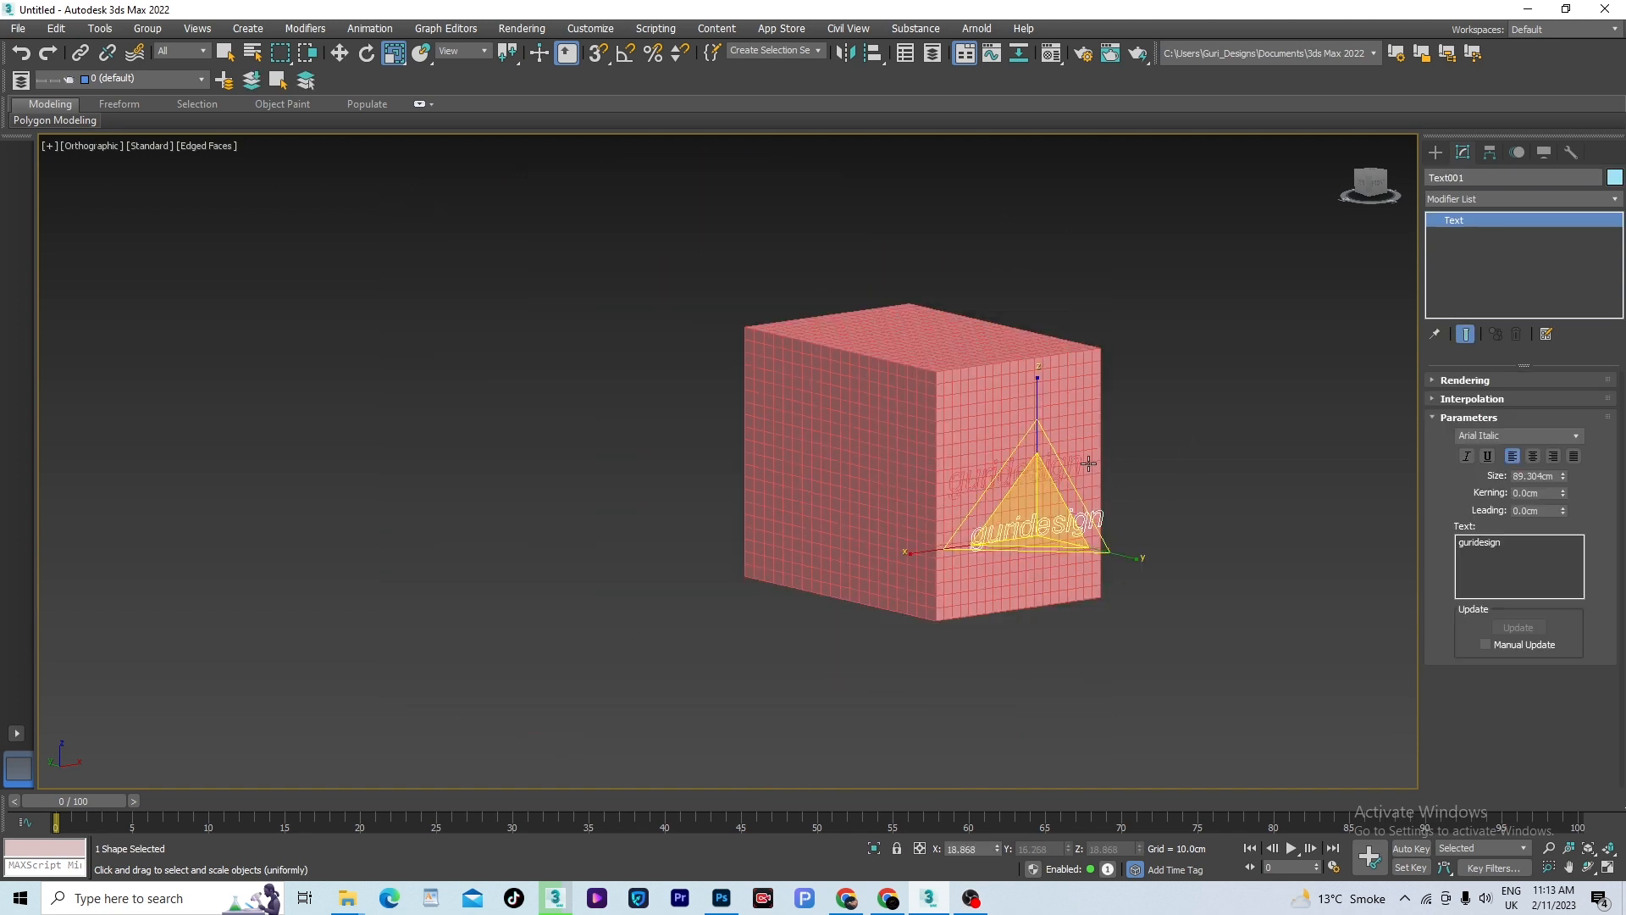
{"action": "left_click_drag", "start_coordinate": [1161, 309], "coordinate": [734, 633]}
{"action": "key", "text": "Delete"}
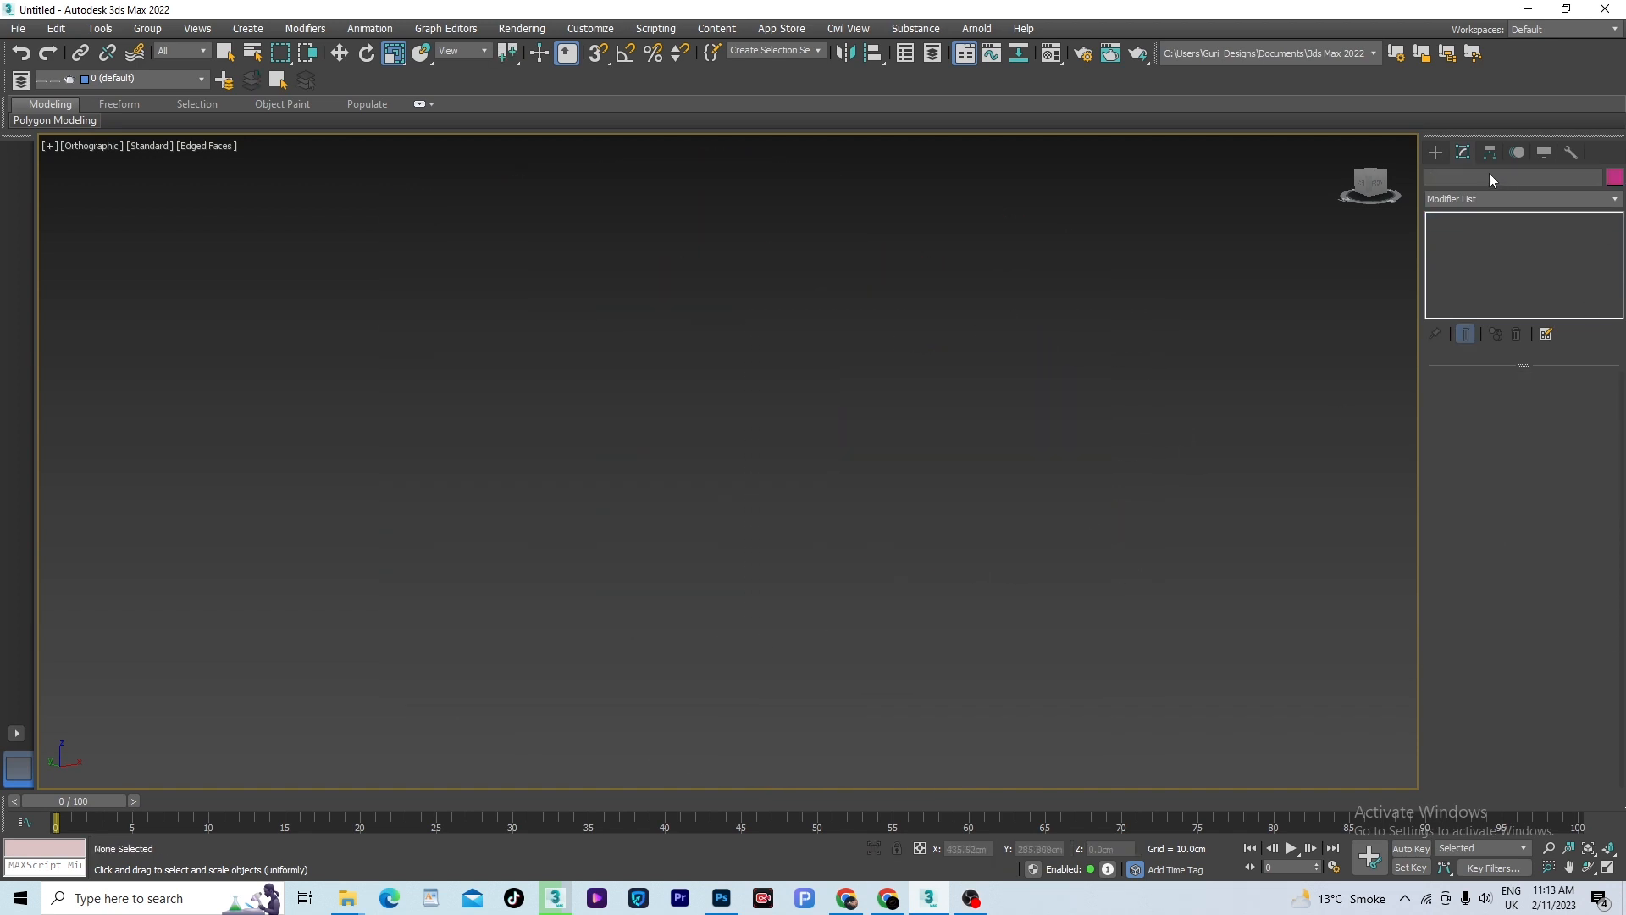
{"action": "left_click", "coordinate": [1435, 152]}
{"action": "left_click", "coordinate": [1494, 204]}
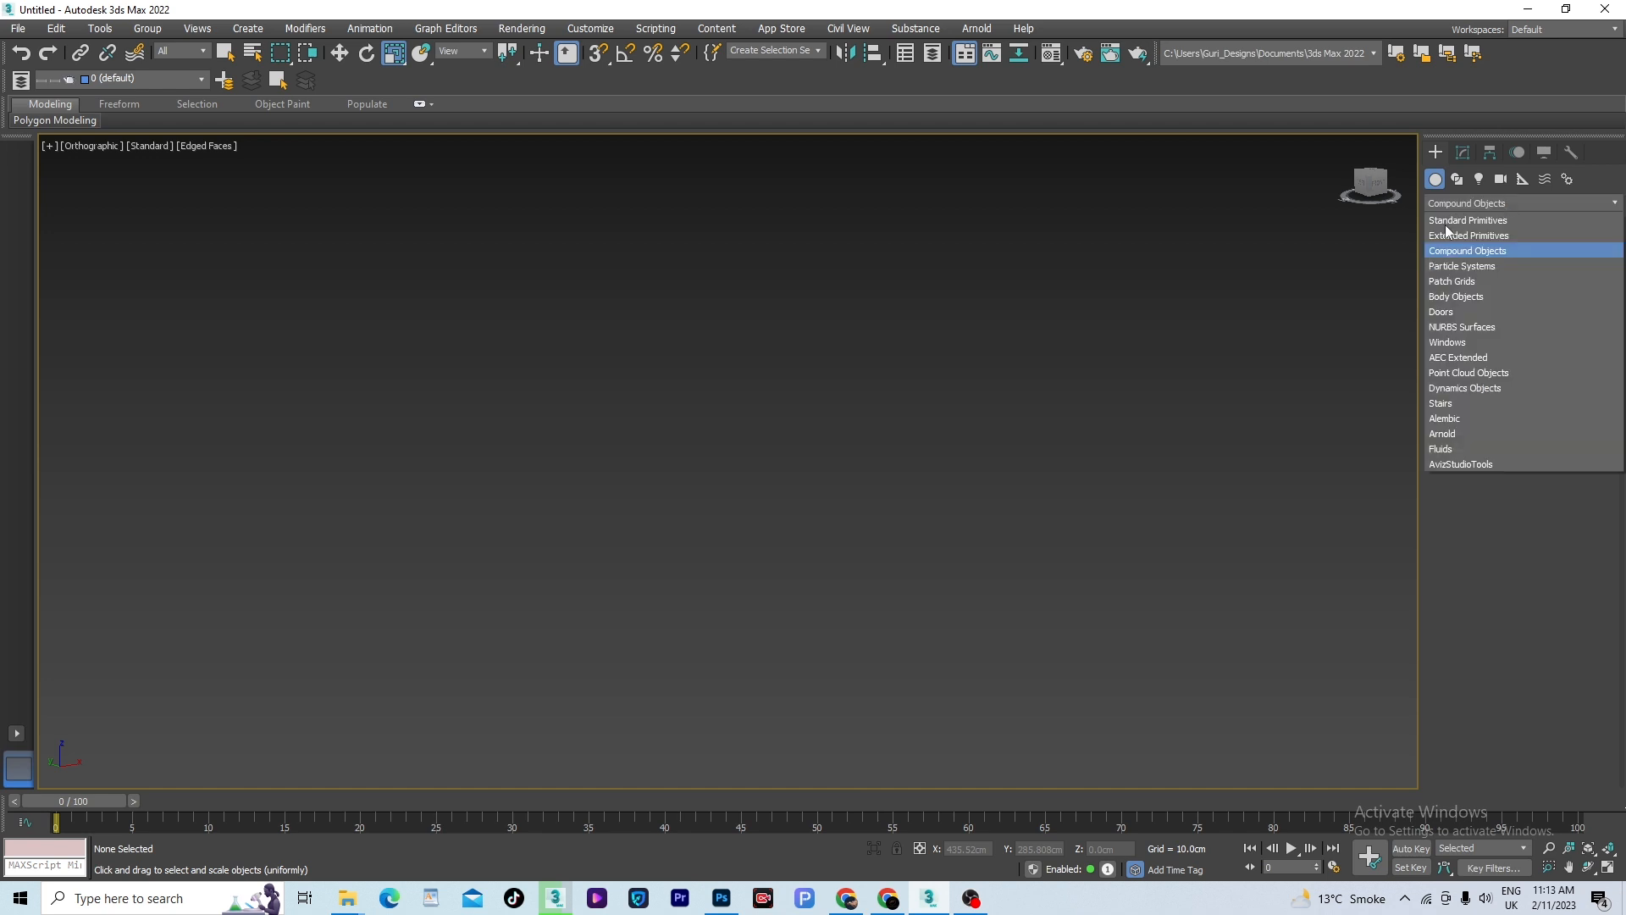
{"action": "left_click", "coordinate": [1451, 221]}
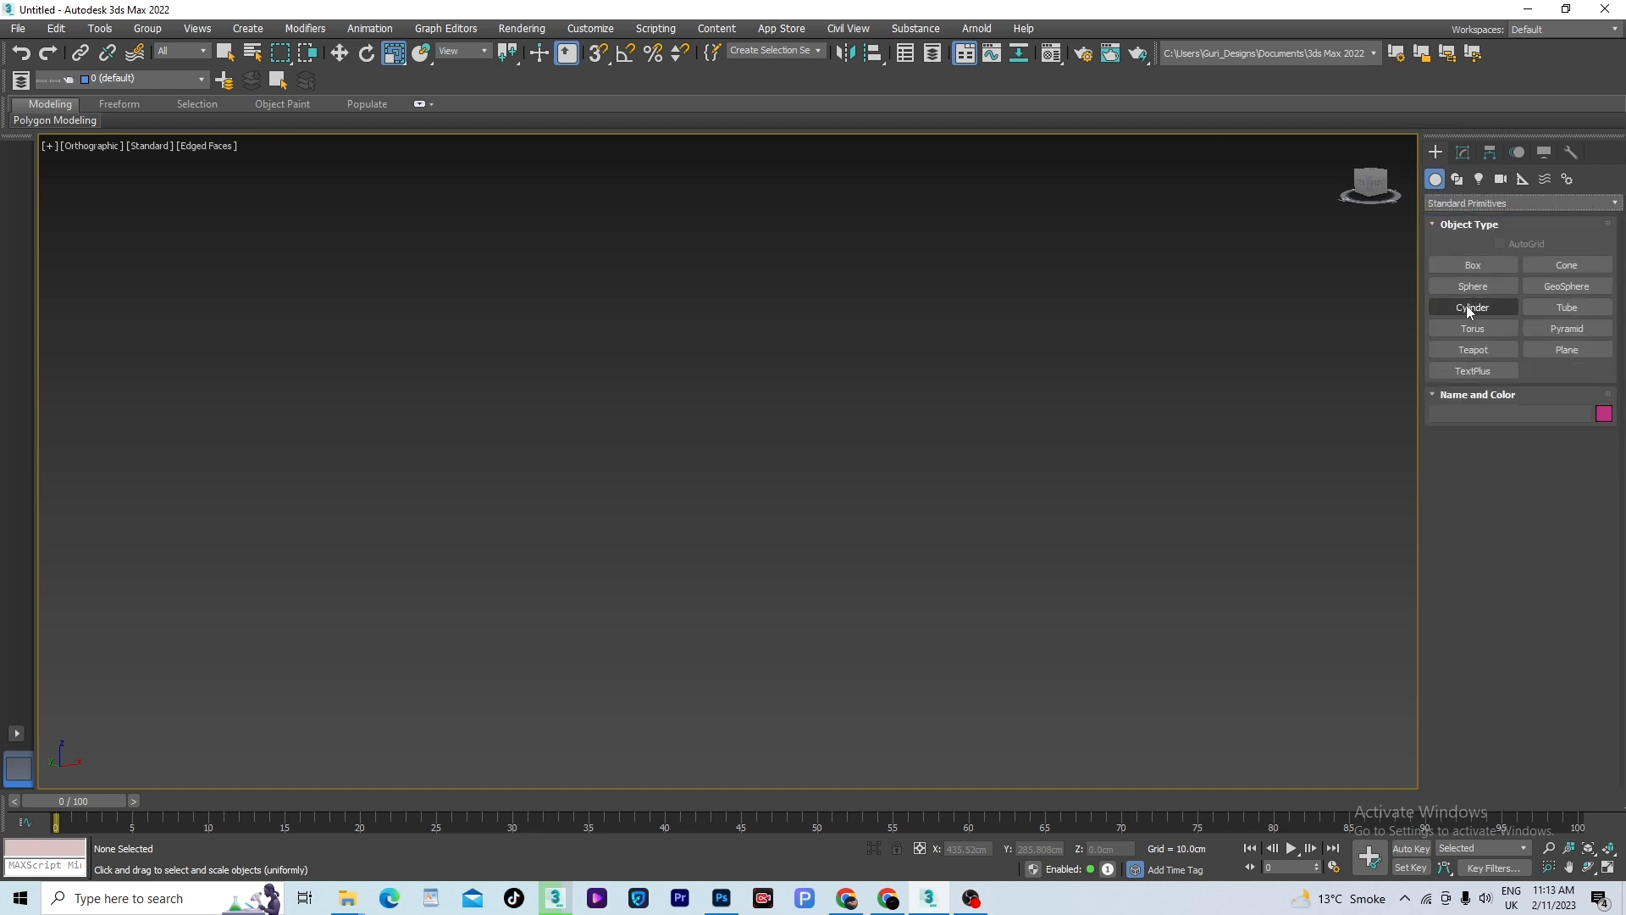
{"action": "left_click", "coordinate": [1469, 309]}
{"action": "left_click_drag", "start_coordinate": [813, 499], "coordinate": [871, 603]}
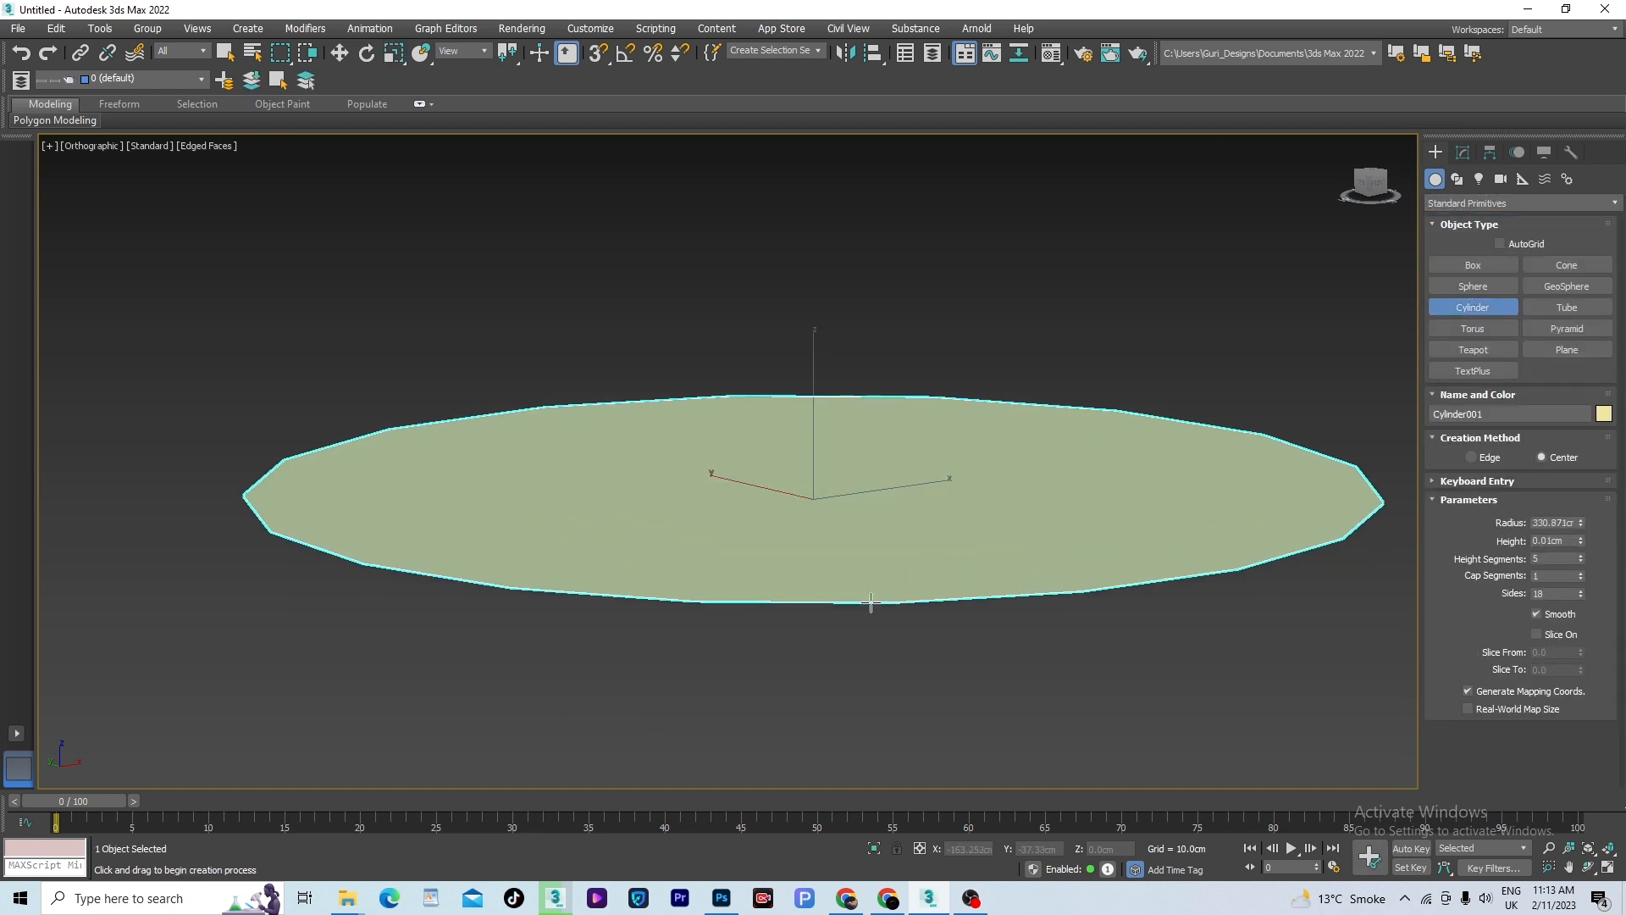
{"action": "right_click", "coordinate": [870, 602]}
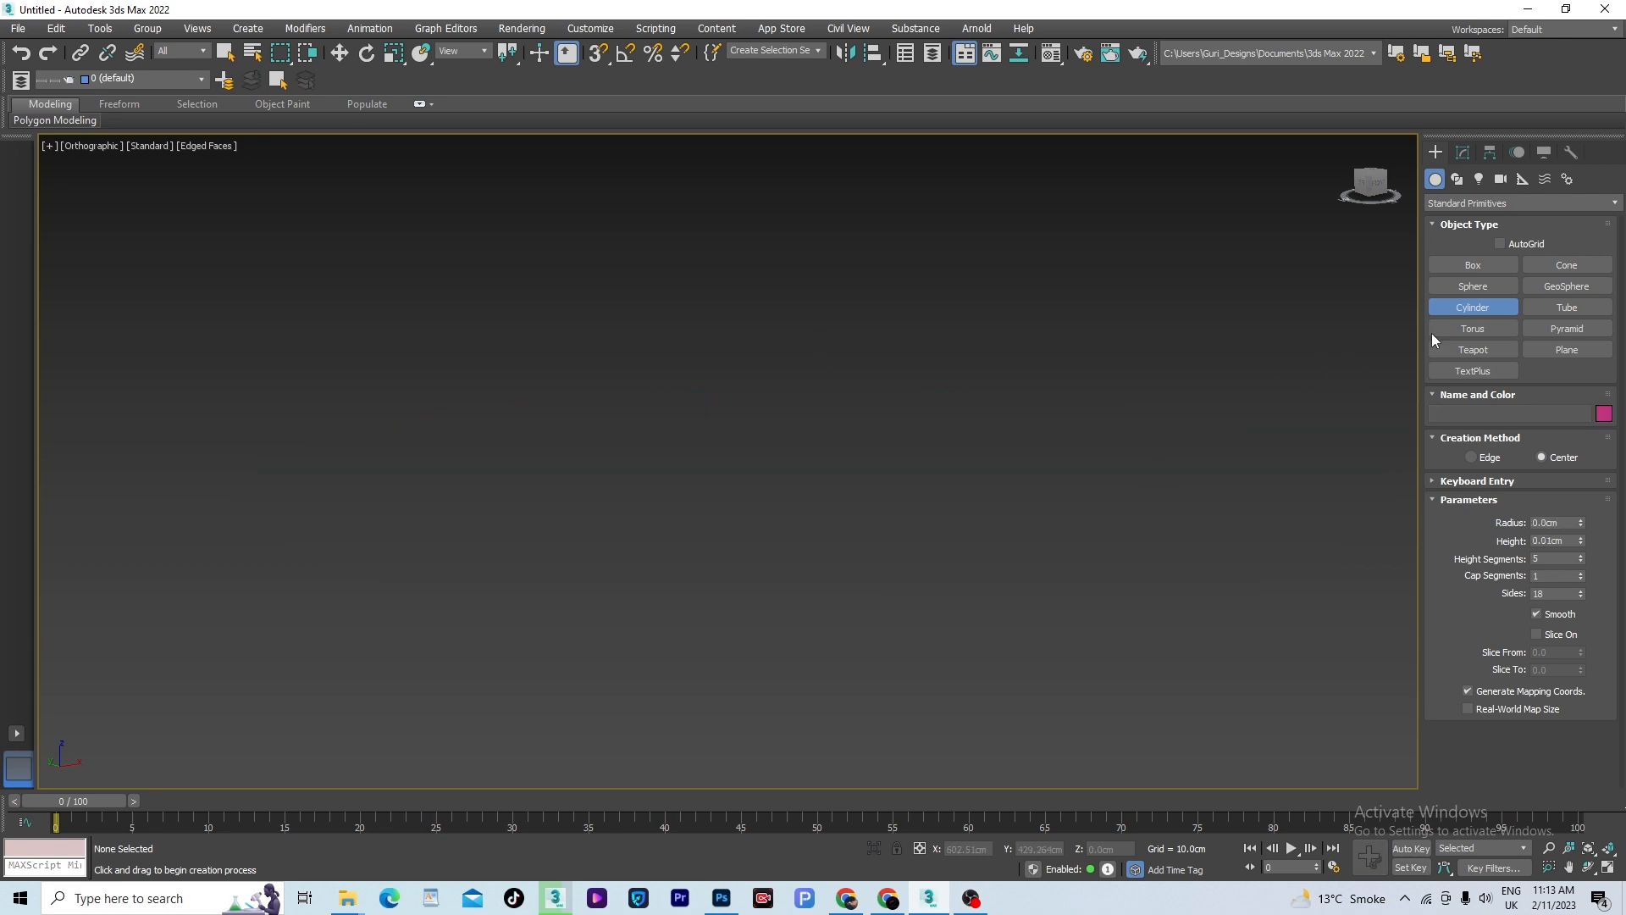
- Create a sphere near the middle of the empty scene and deselect it
{"action": "left_click", "coordinate": [1465, 290]}
{"action": "left_click_drag", "start_coordinate": [765, 524], "coordinate": [844, 624]}
{"action": "key", "text": "r"}
{"action": "scroll", "coordinate": [844, 624], "scroll_direction": "down", "scroll_amount": 5}
{"action": "left_click", "coordinate": [1093, 625]}
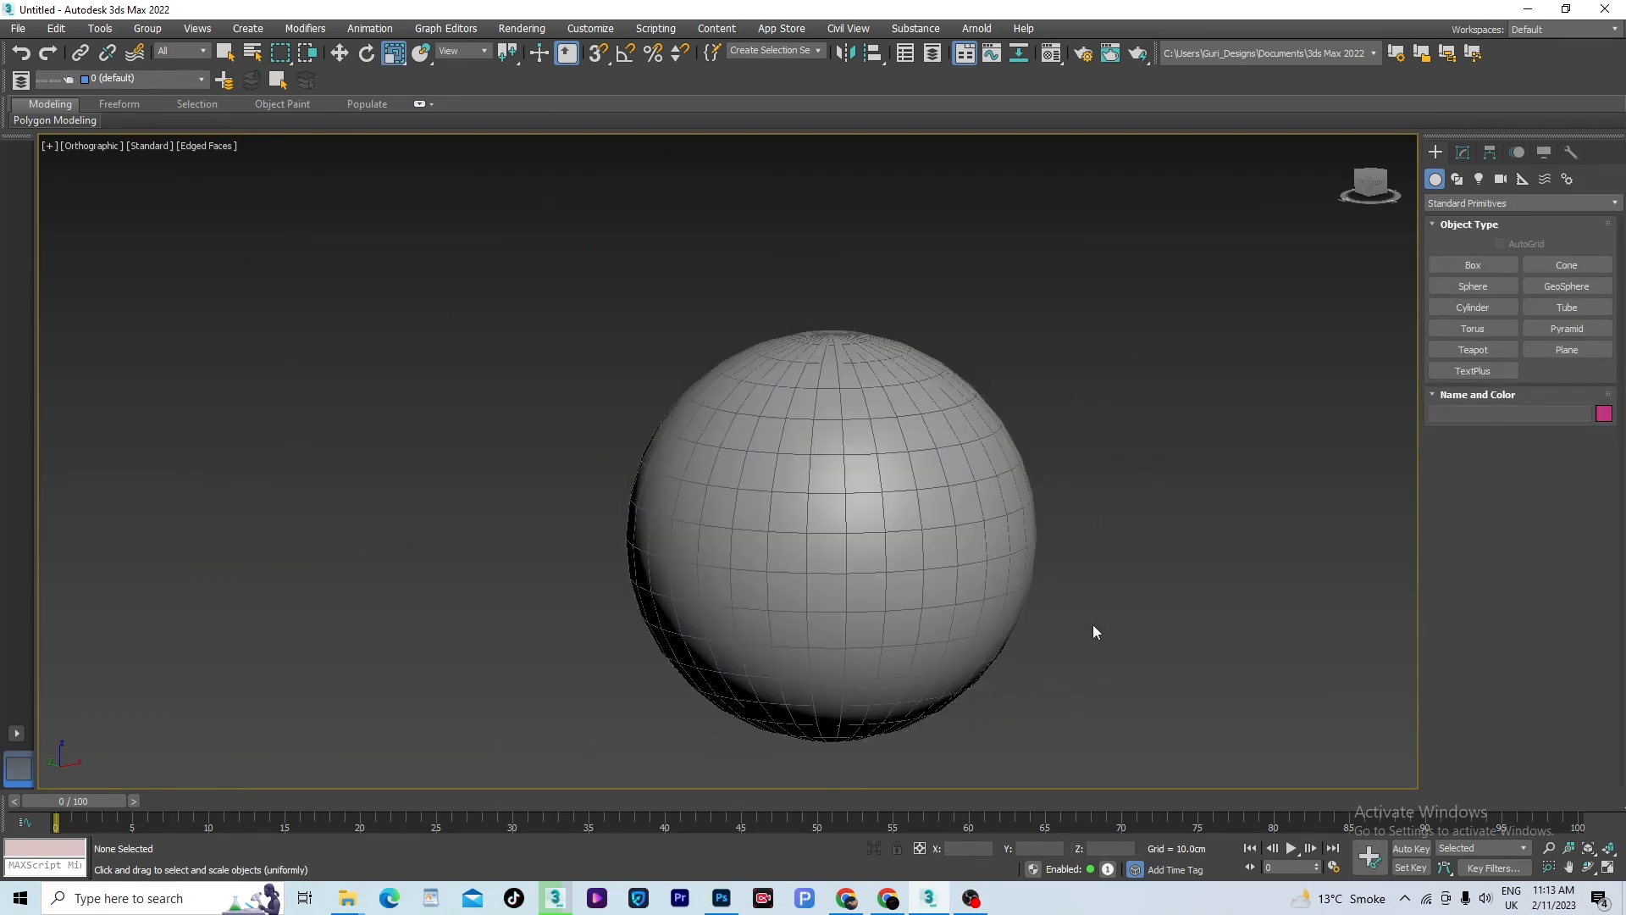
- Place a guridesign text spline over the sphere's middle in the Front view and display the scene as wireframe
{"action": "key", "text": "f"}
{"action": "scroll", "coordinate": [929, 399], "scroll_direction": "down", "scroll_amount": 5}
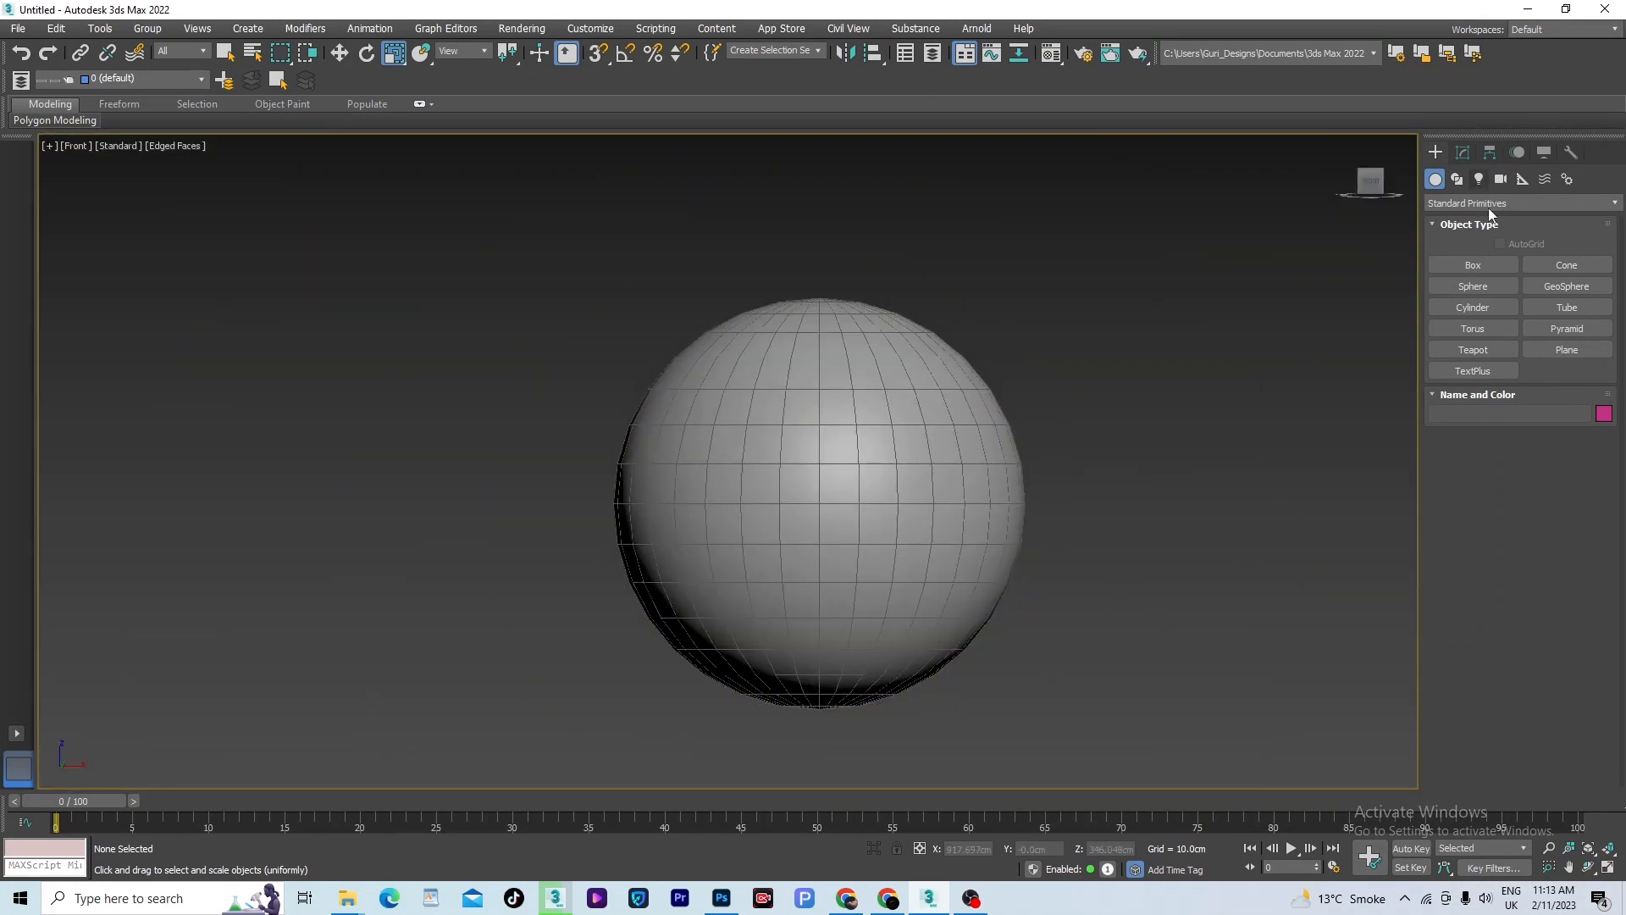
{"action": "left_click", "coordinate": [1458, 179]}
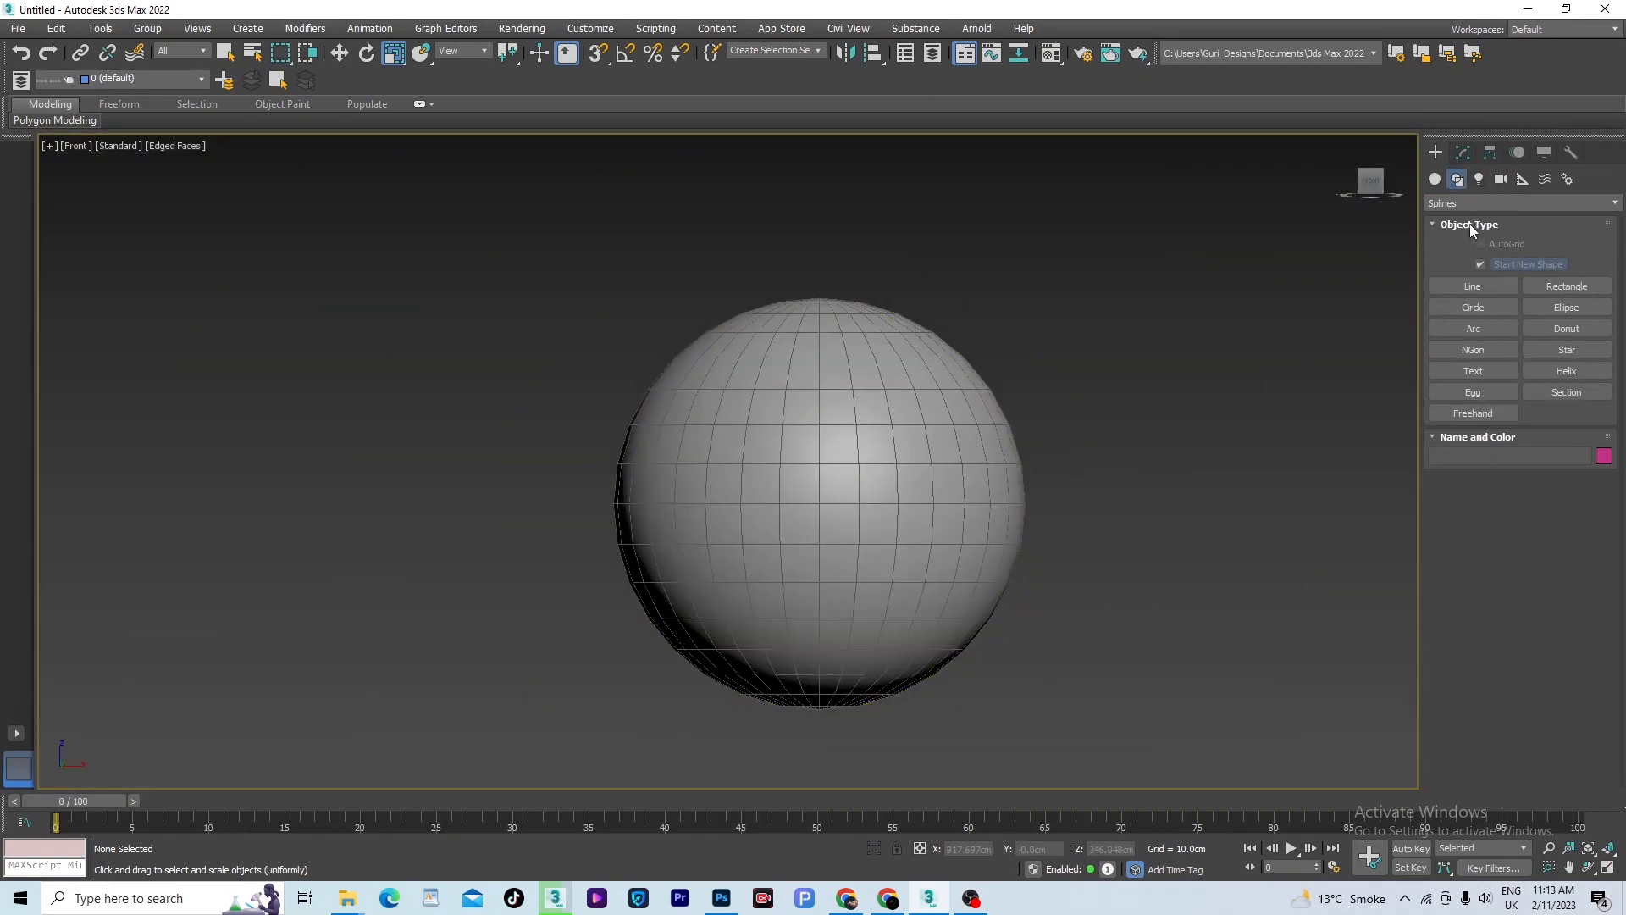
{"action": "left_click", "coordinate": [1476, 372]}
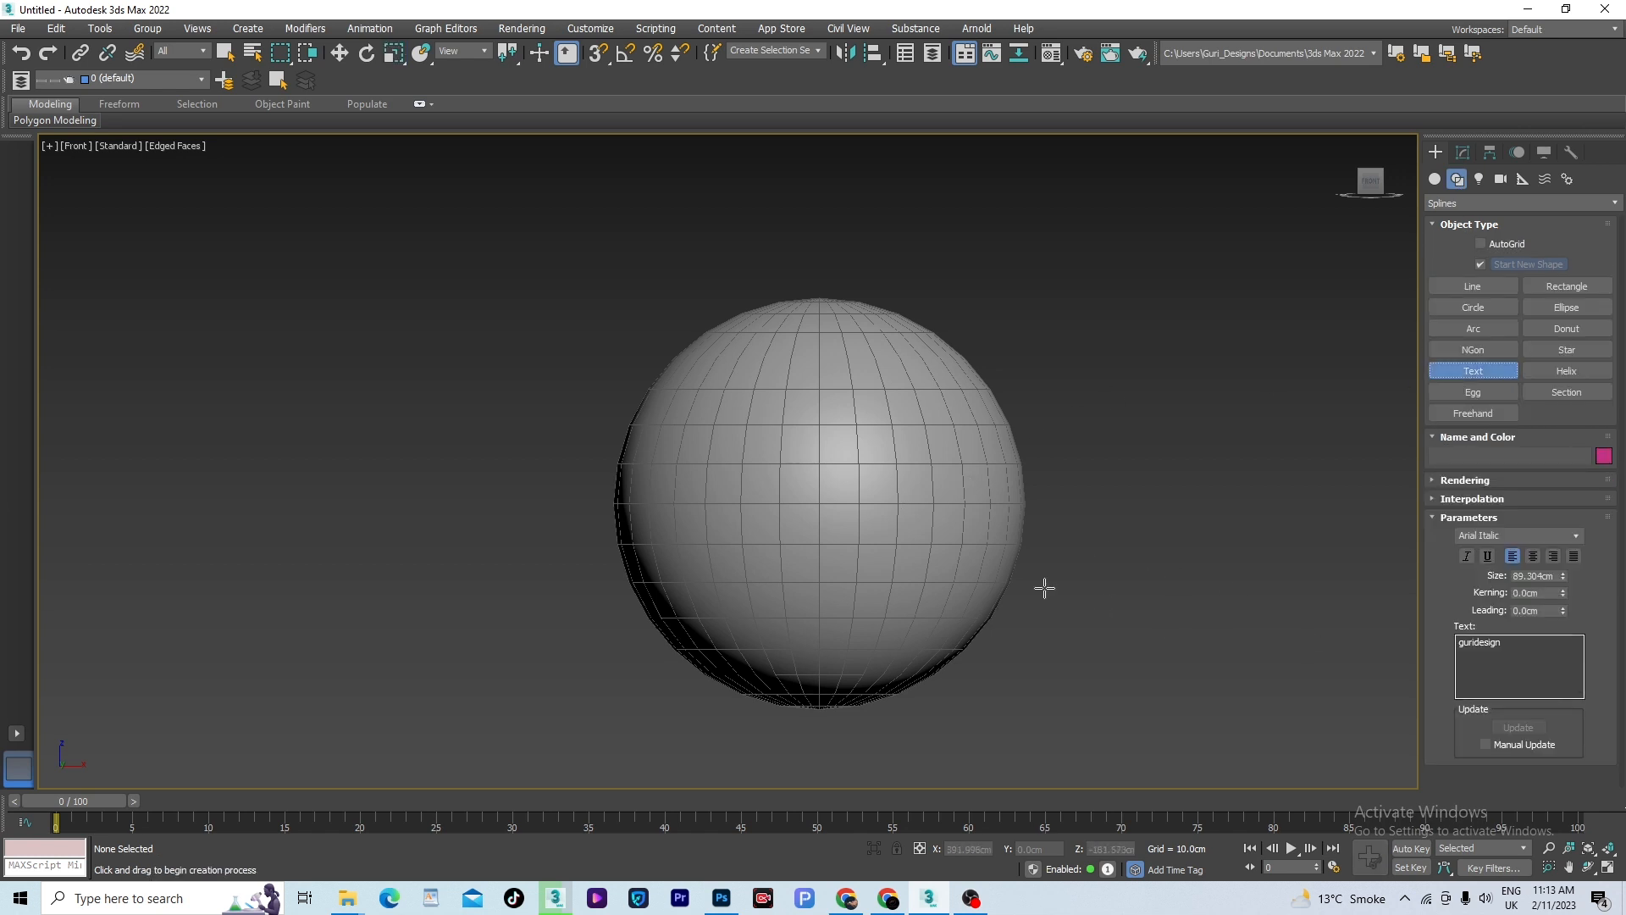
{"action": "left_click", "coordinate": [806, 475]}
{"action": "scroll", "coordinate": [806, 474], "scroll_direction": "up", "scroll_amount": 2}
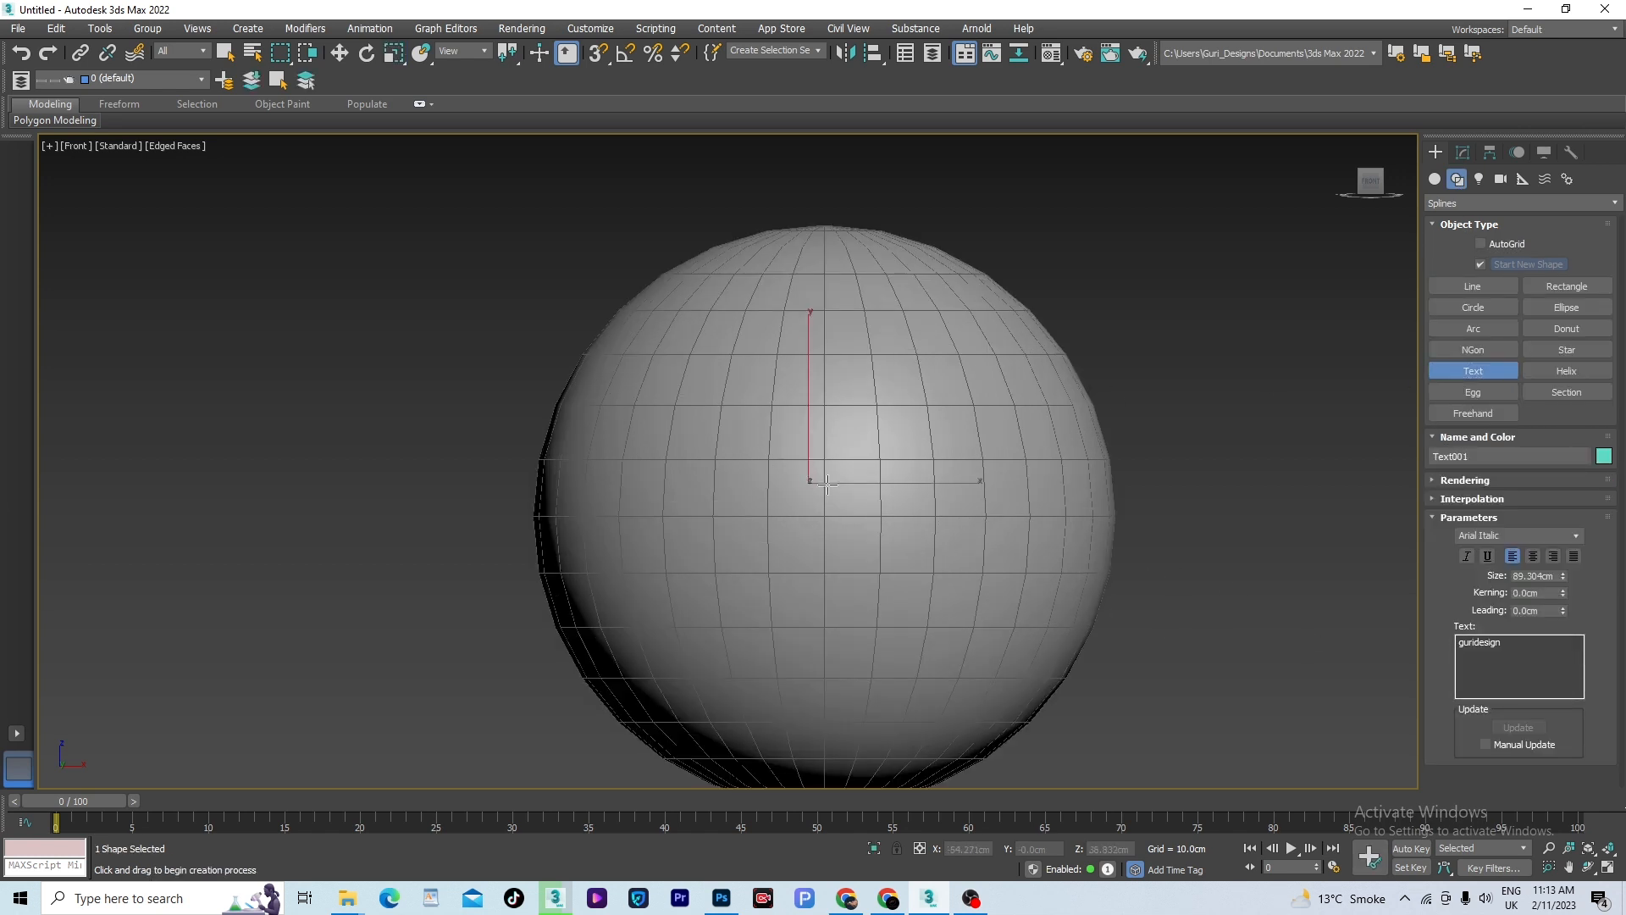
{"action": "key", "text": "F3"}
{"action": "scroll", "coordinate": [881, 473], "scroll_direction": "down", "scroll_amount": 2}
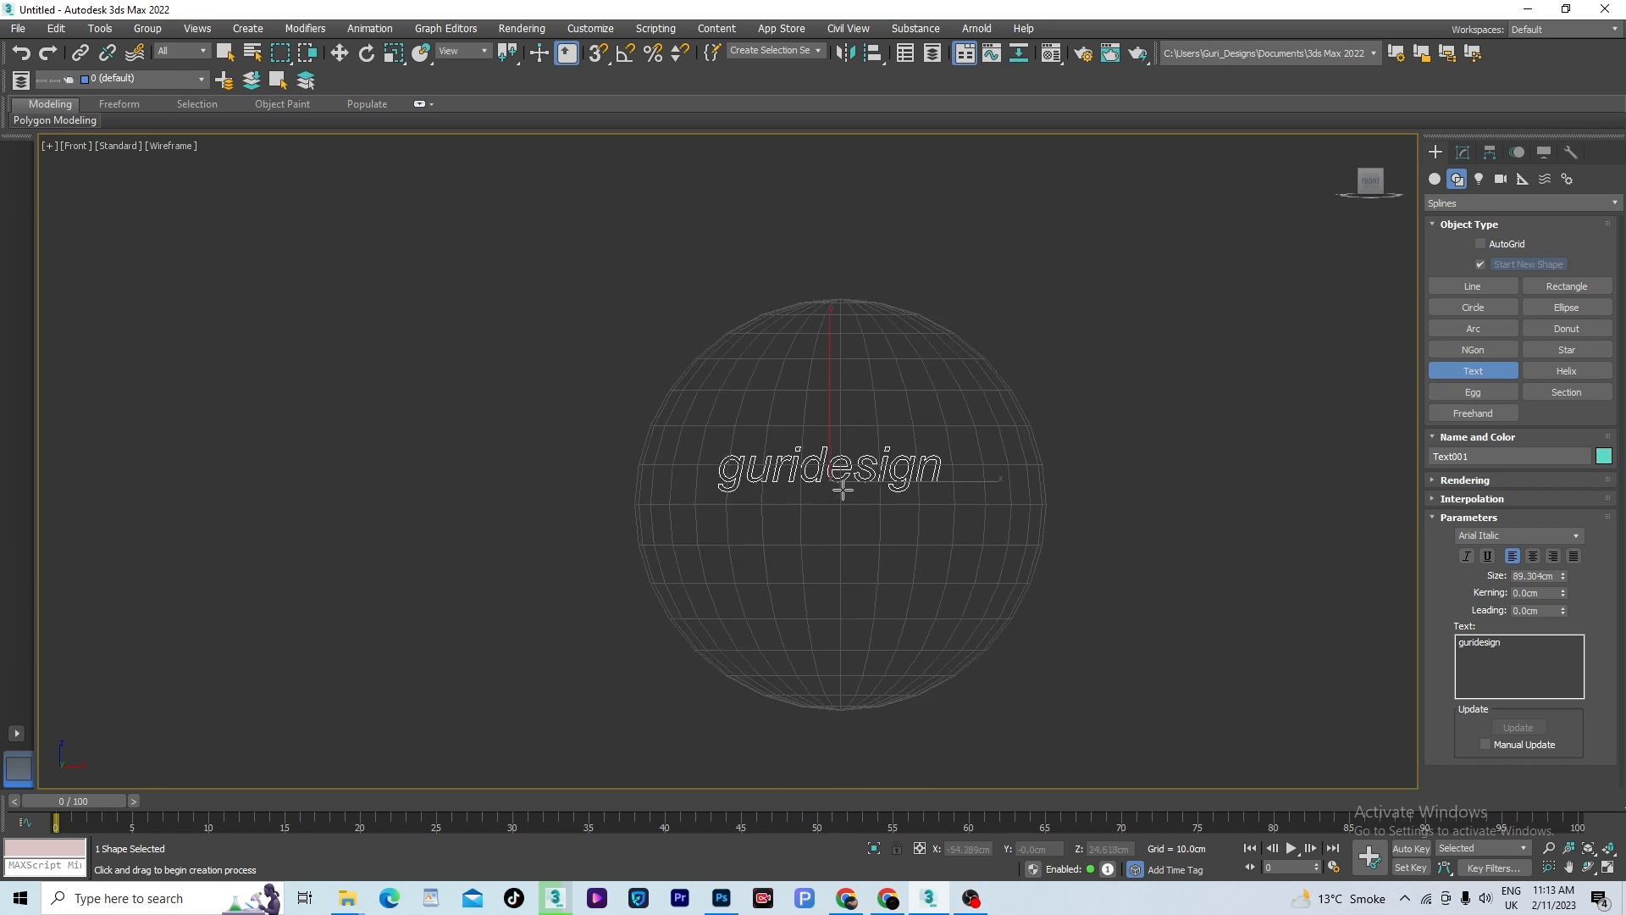
- Scale the text uniformly to about 130% and move it in front of the sphere, to about Y -168.26 cm
{"action": "key", "text": "r"}
{"action": "left_click_drag", "start_coordinate": [857, 462], "coordinate": [869, 434]}
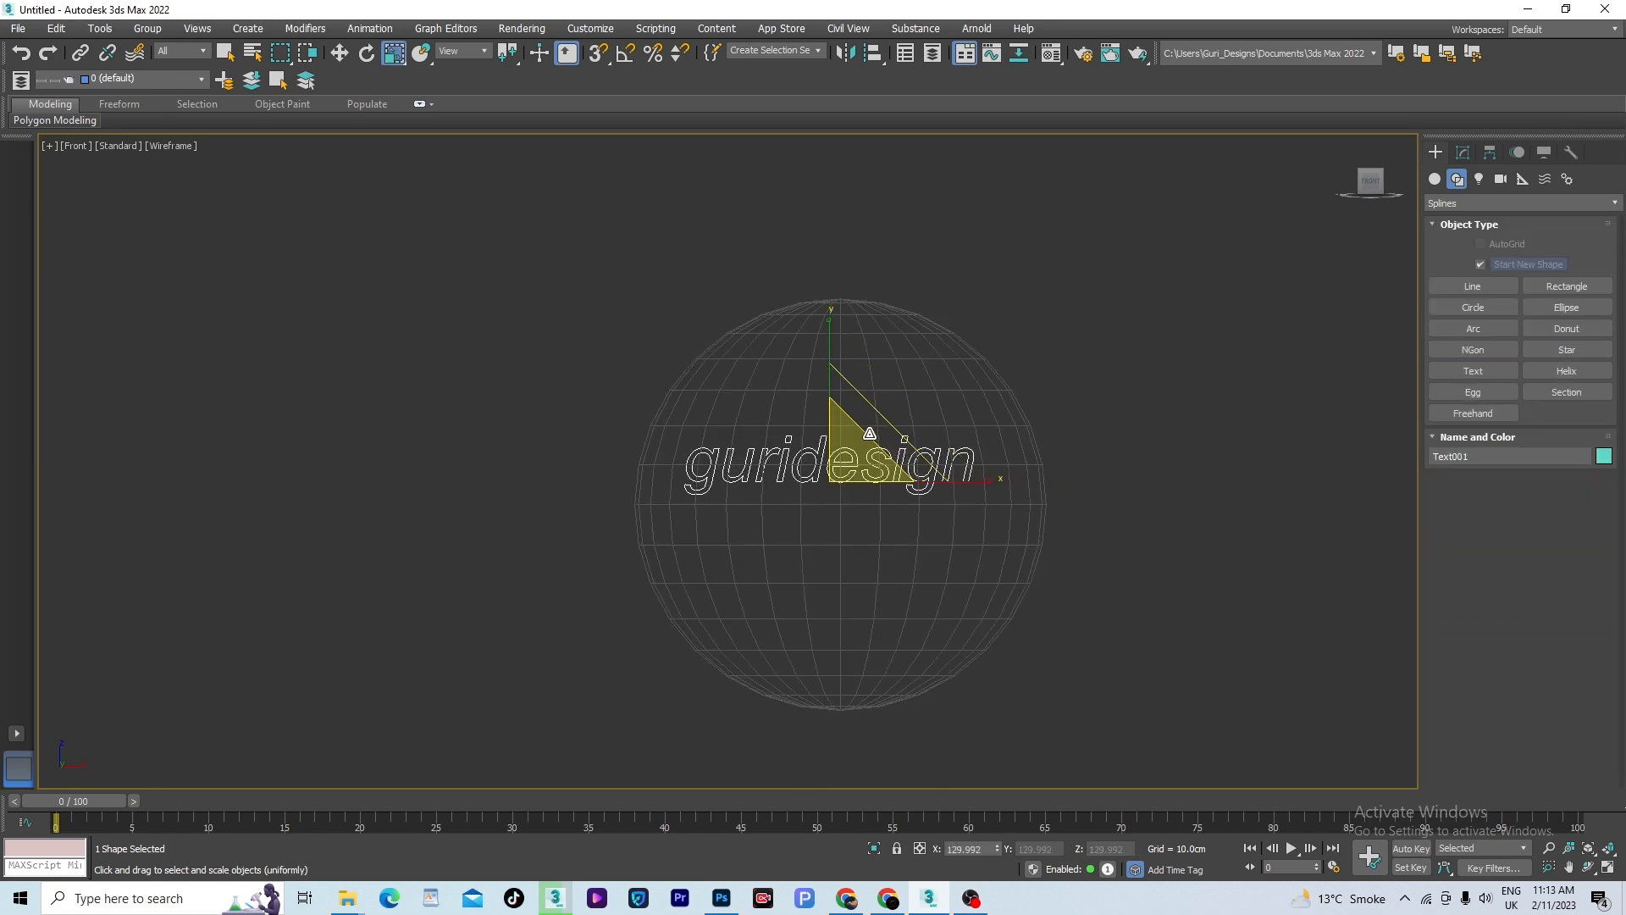
{"action": "key", "text": "t"}
{"action": "scroll", "coordinate": [890, 454], "scroll_direction": "down", "scroll_amount": 3}
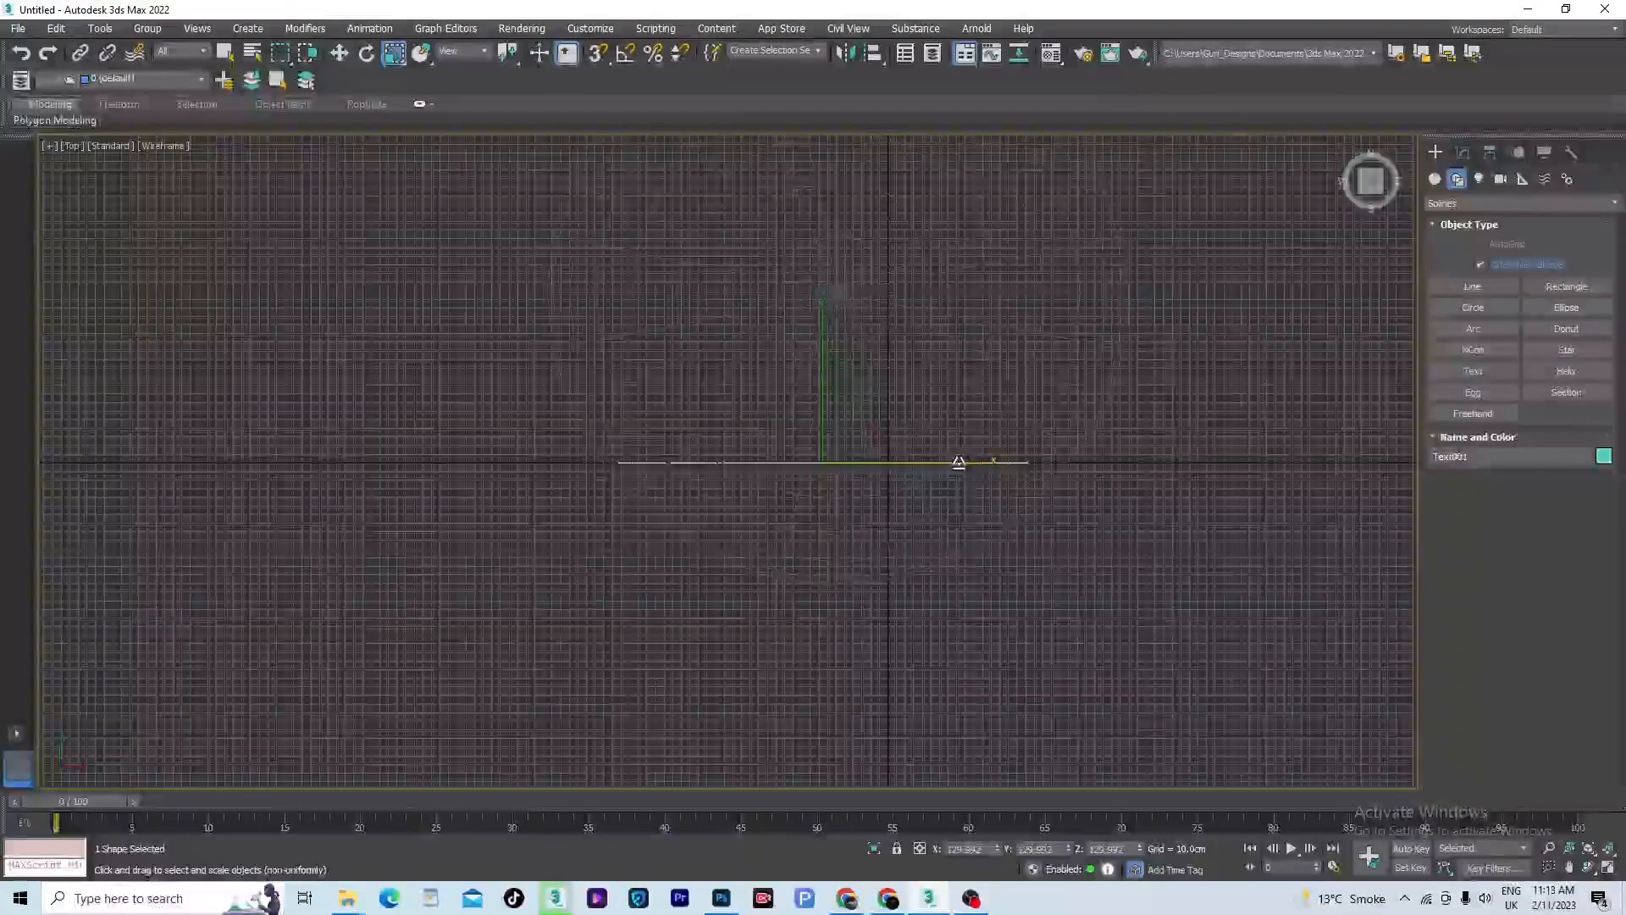
{"action": "key", "text": "w"}
{"action": "left_click_drag", "start_coordinate": [843, 364], "coordinate": [878, 465]}
{"action": "key", "text": "f"}
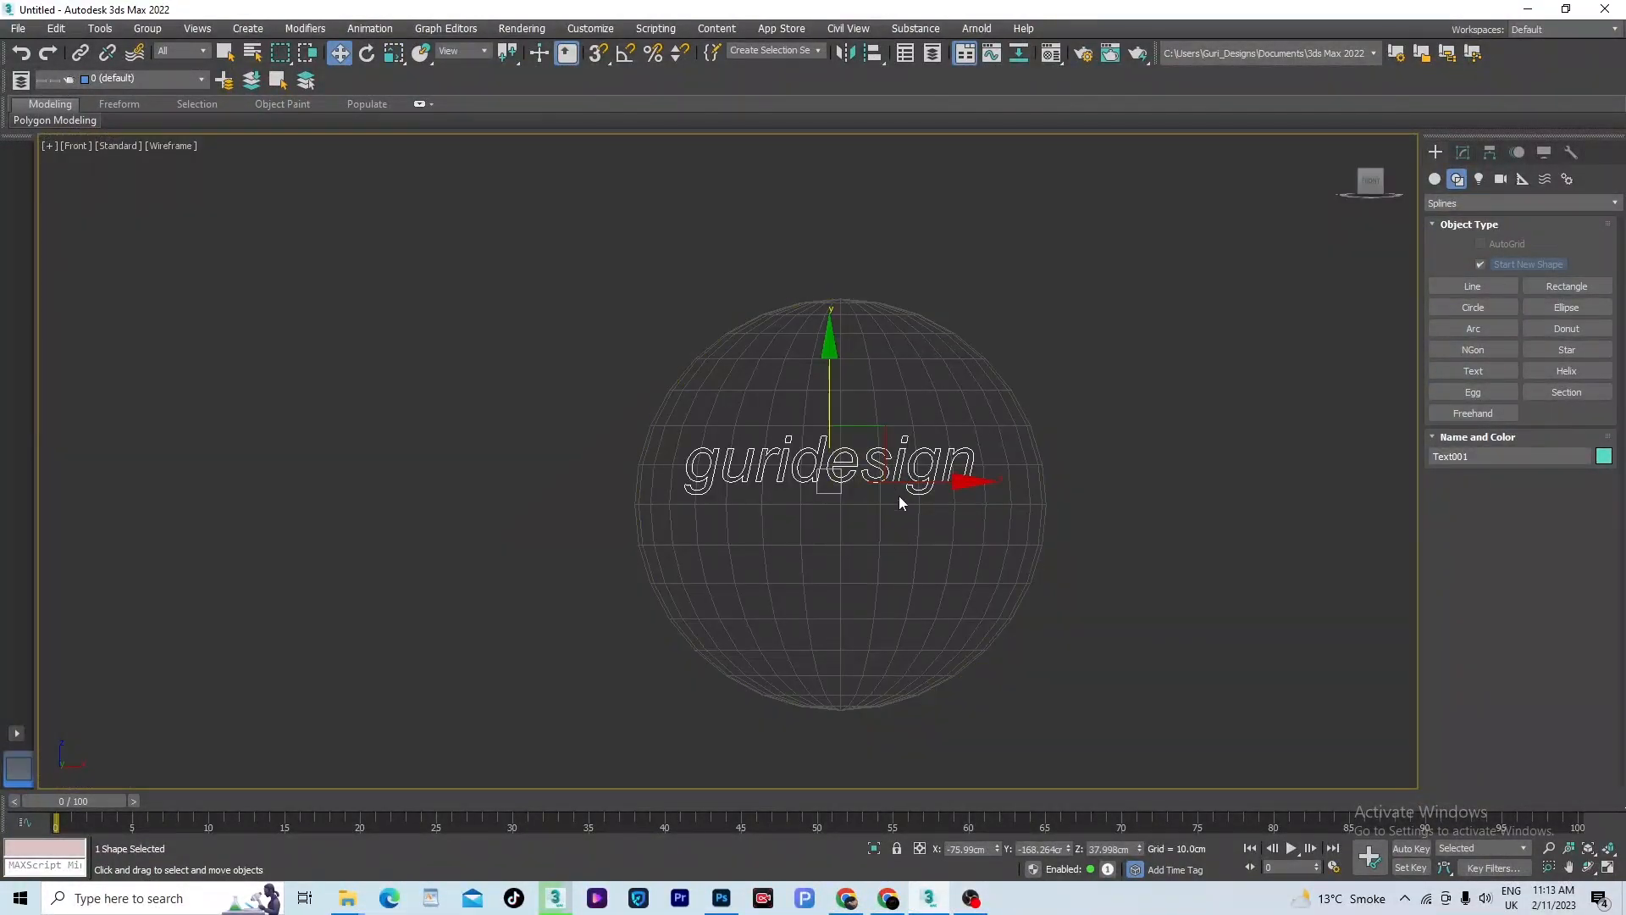
- Apply ShapeMerge to the sphere and pick the guridesign text as an instanced shape with the Merge operation
{"action": "left_click", "coordinate": [959, 382]}
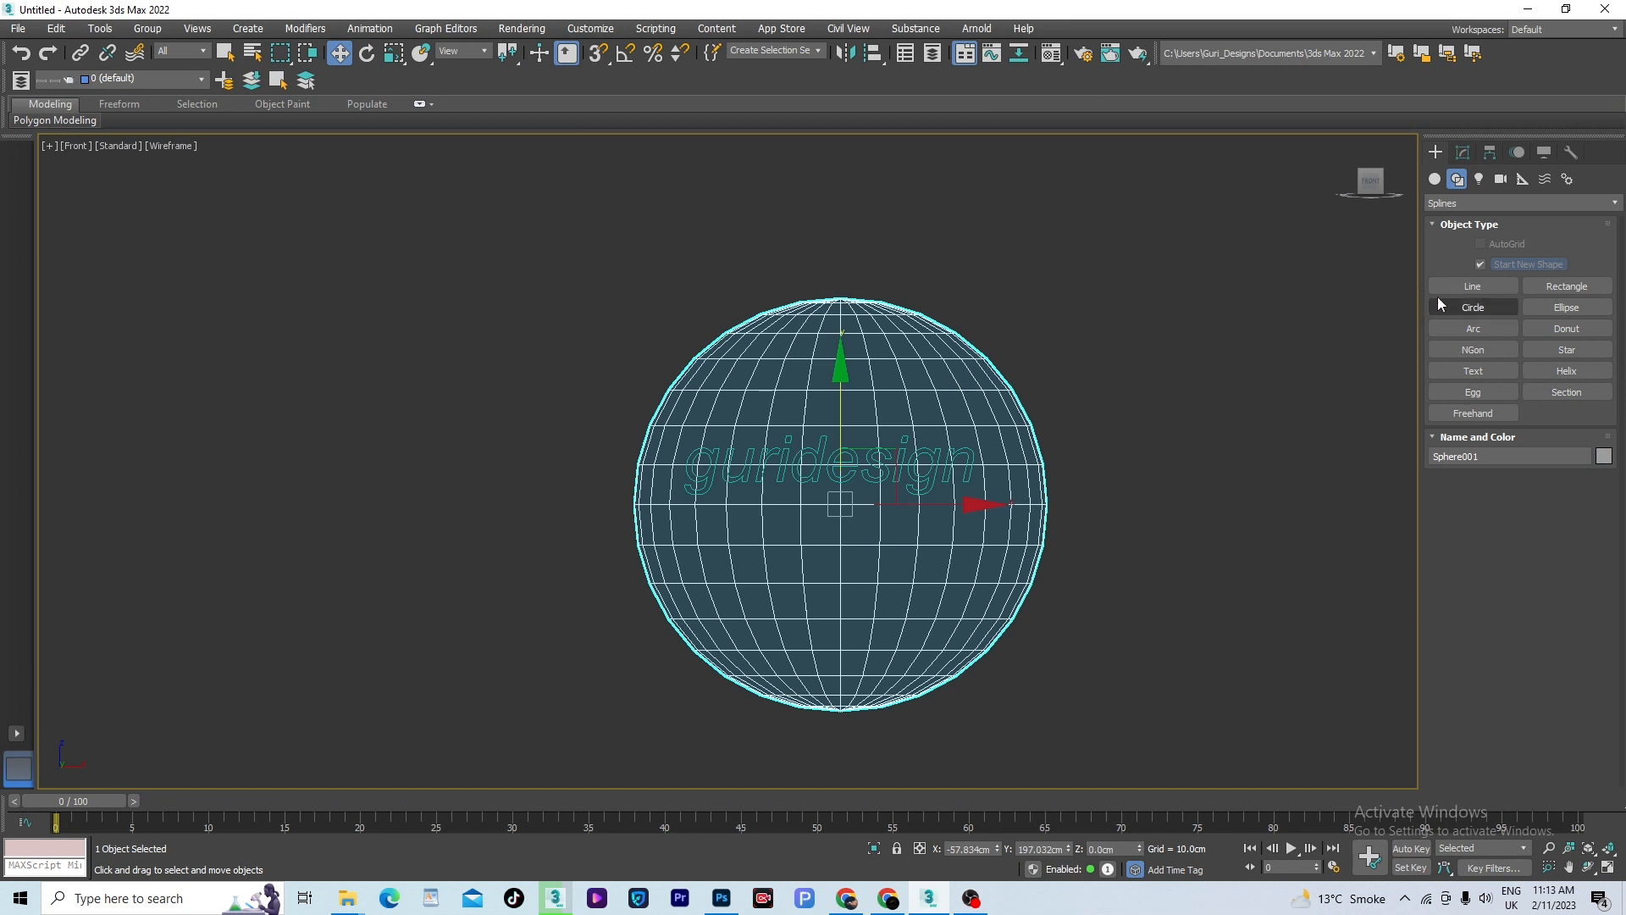
{"action": "left_click", "coordinate": [1435, 180]}
{"action": "left_click", "coordinate": [1548, 204]}
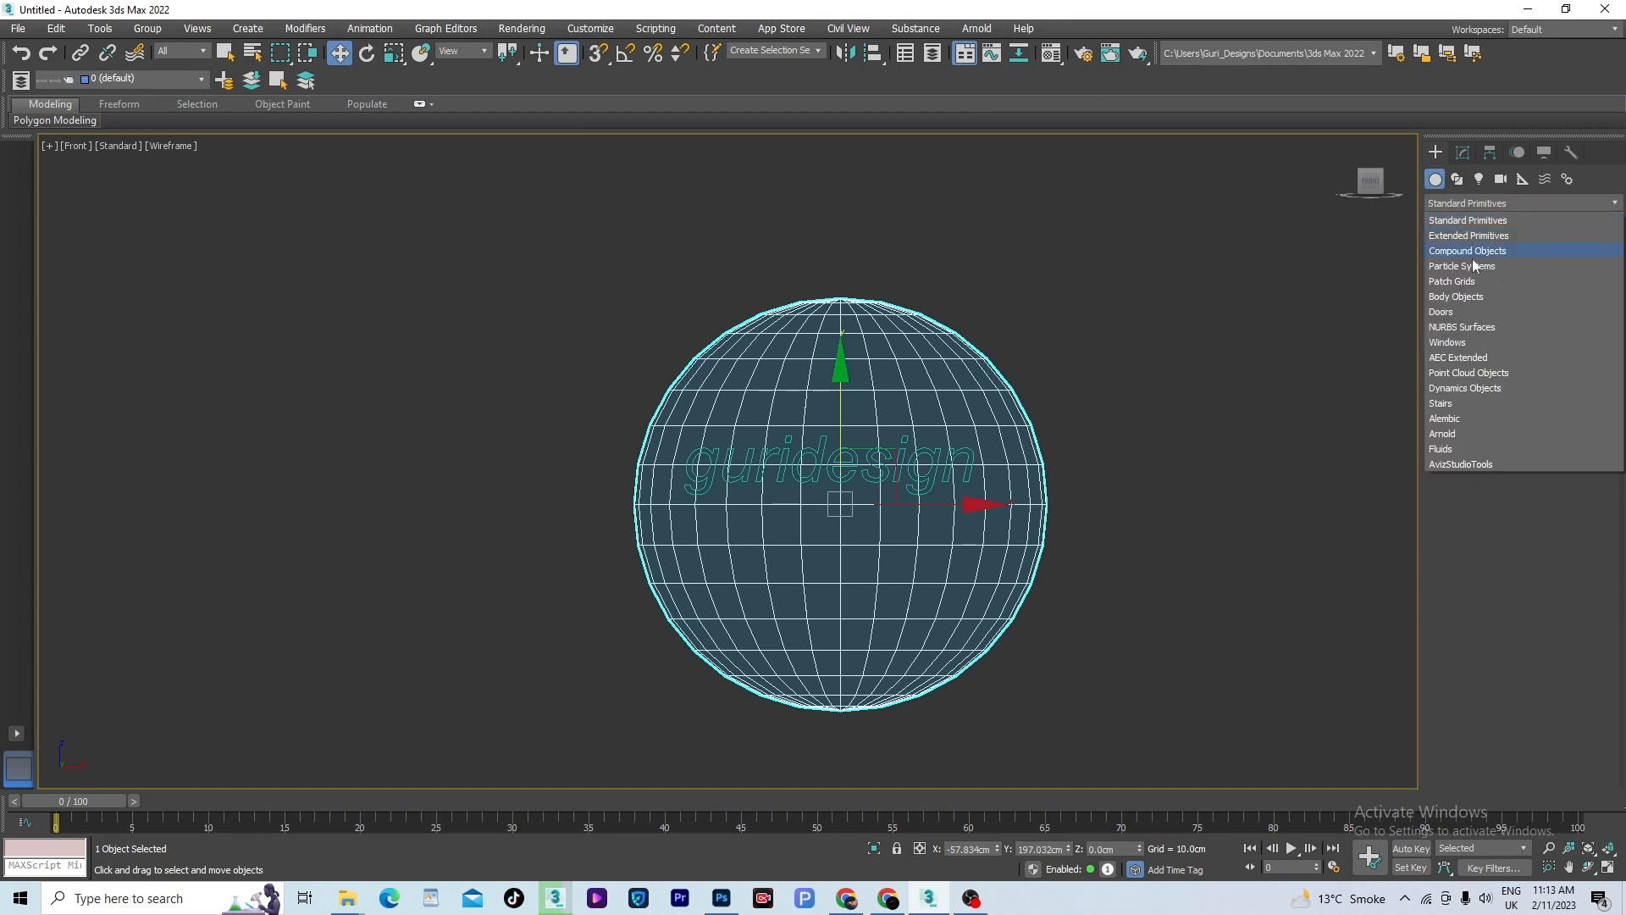
{"action": "left_click", "coordinate": [1470, 252]}
{"action": "left_click", "coordinate": [1567, 308]}
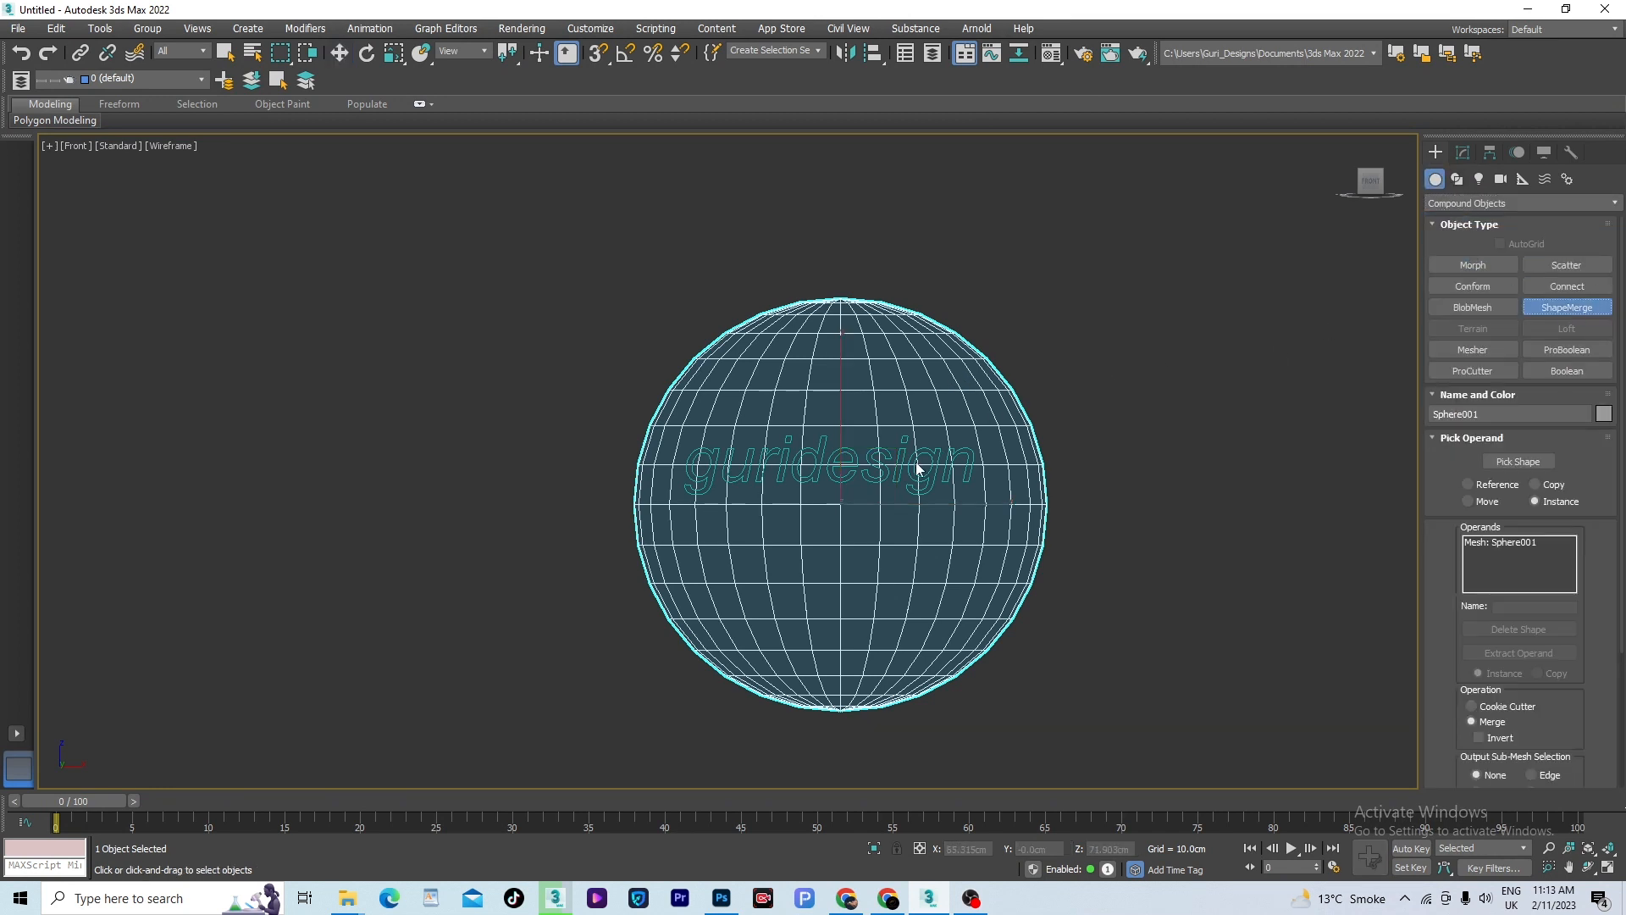
{"action": "left_click", "coordinate": [1501, 462]}
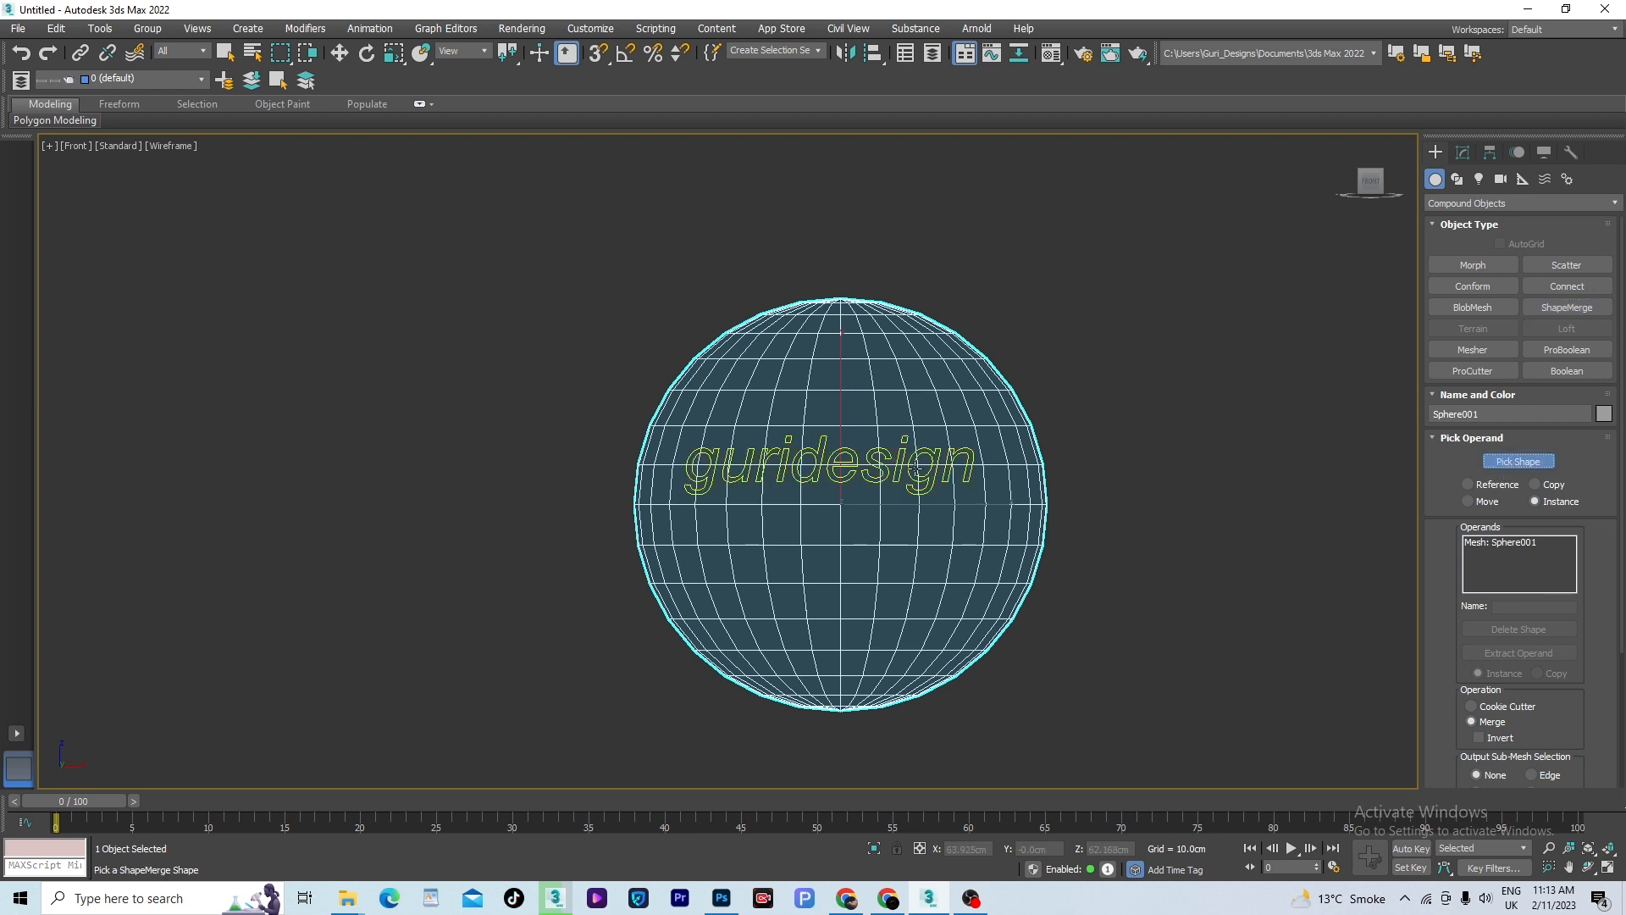
{"action": "left_click", "coordinate": [939, 471]}
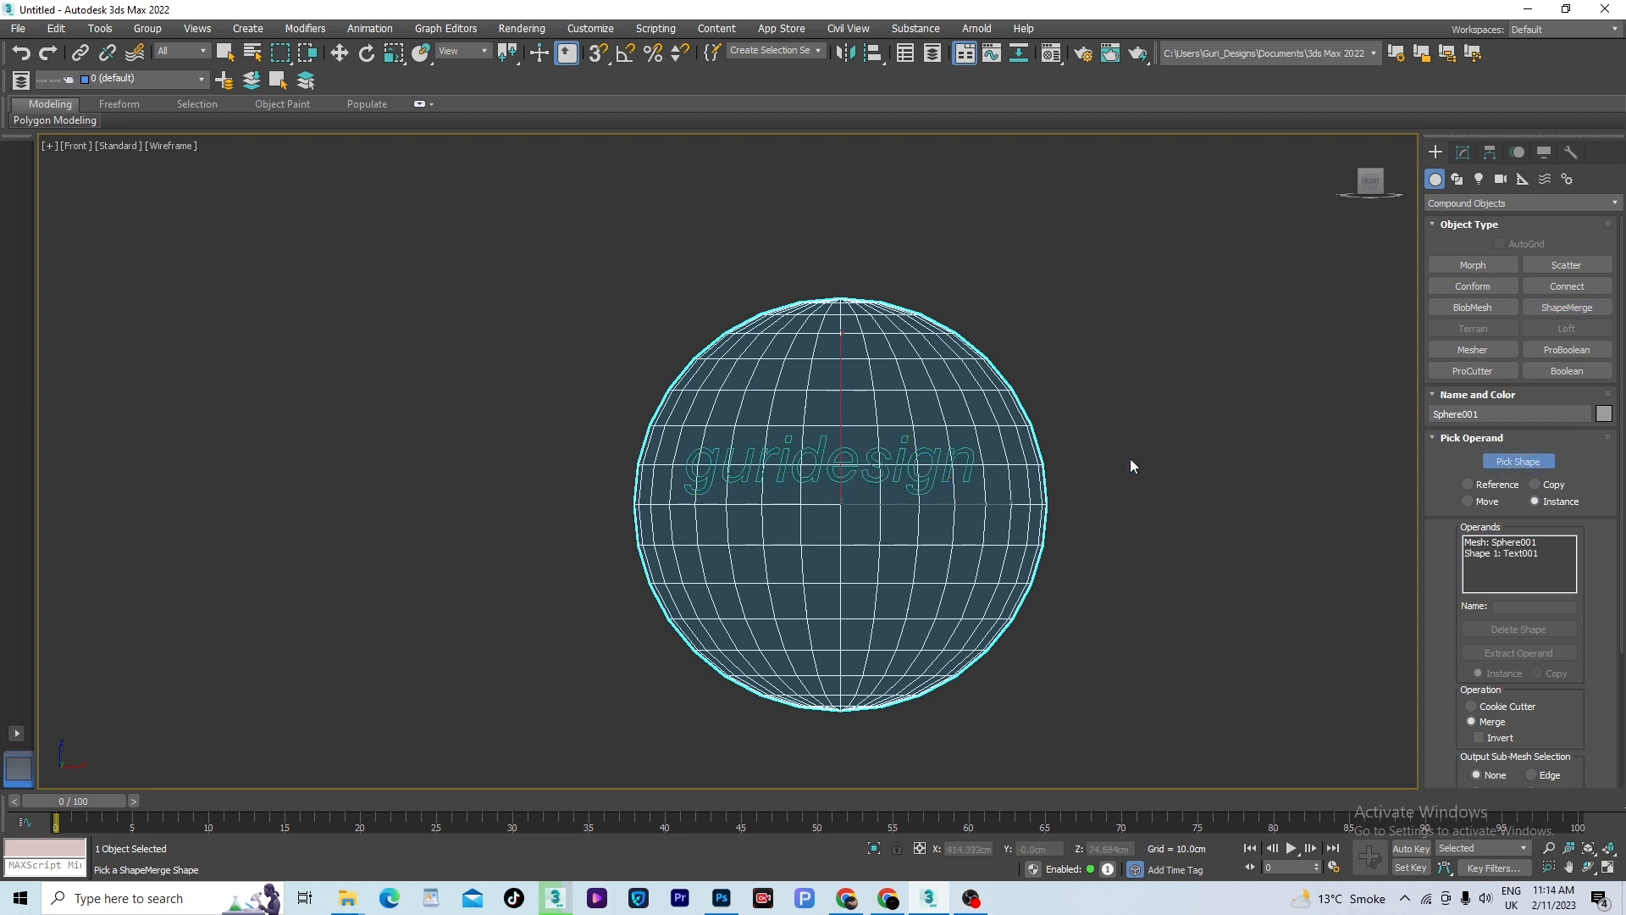
{"action": "right_click", "coordinate": [1120, 419]}
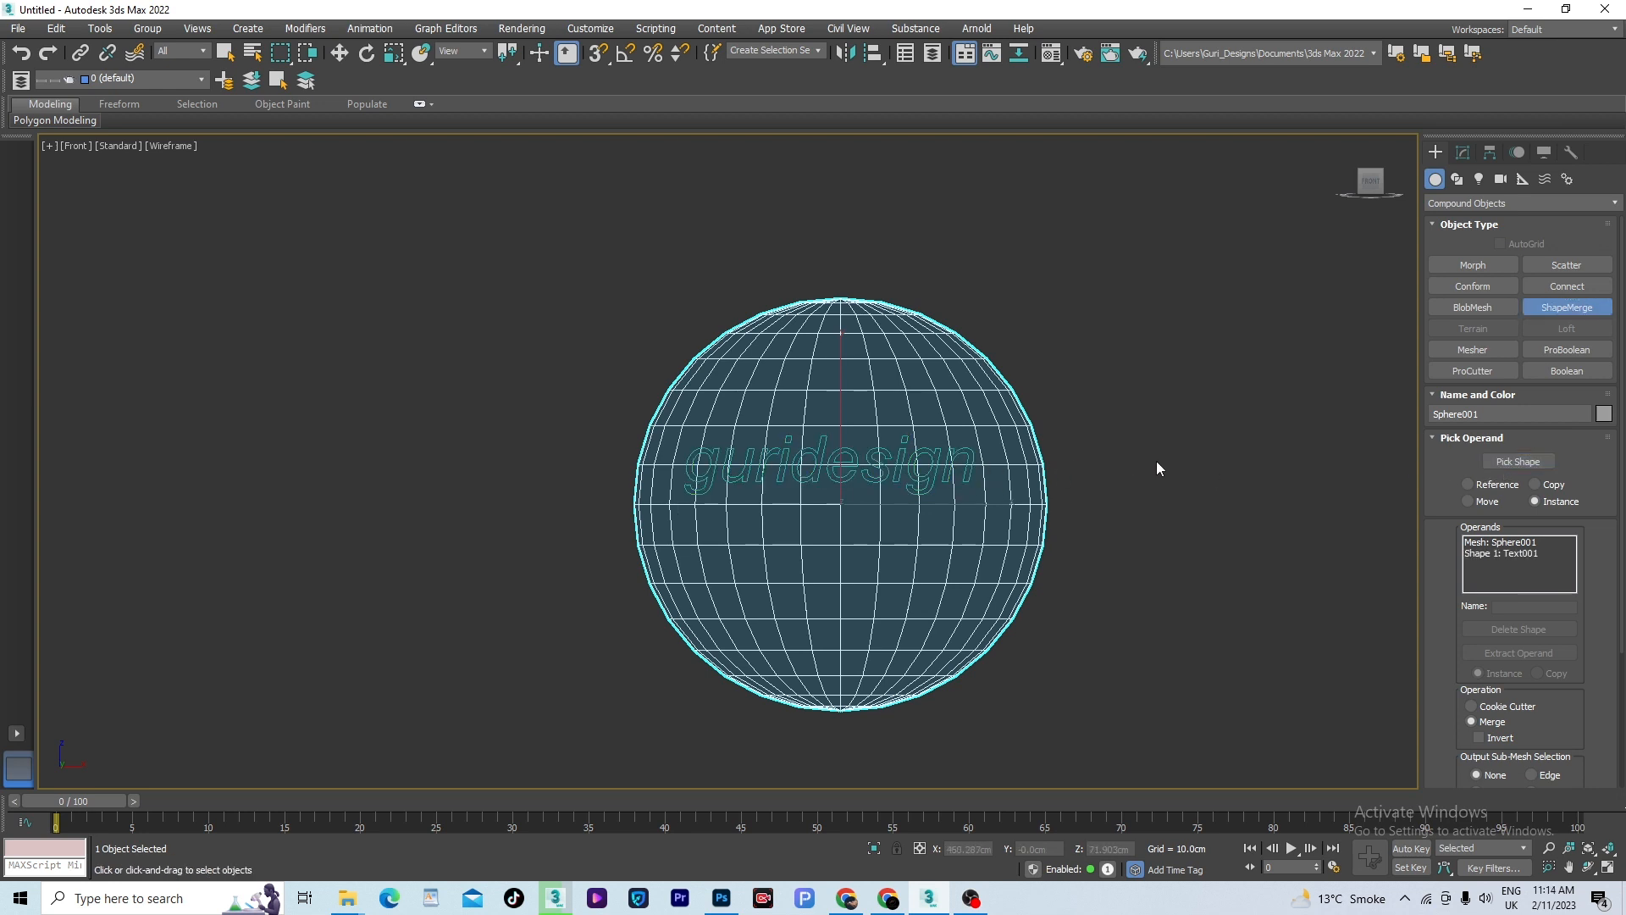
- Move the original guridesign text down to about Z -102.39 cm, below the merged outline
{"action": "key", "text": "w"}
{"action": "left_click", "coordinate": [1182, 472]}
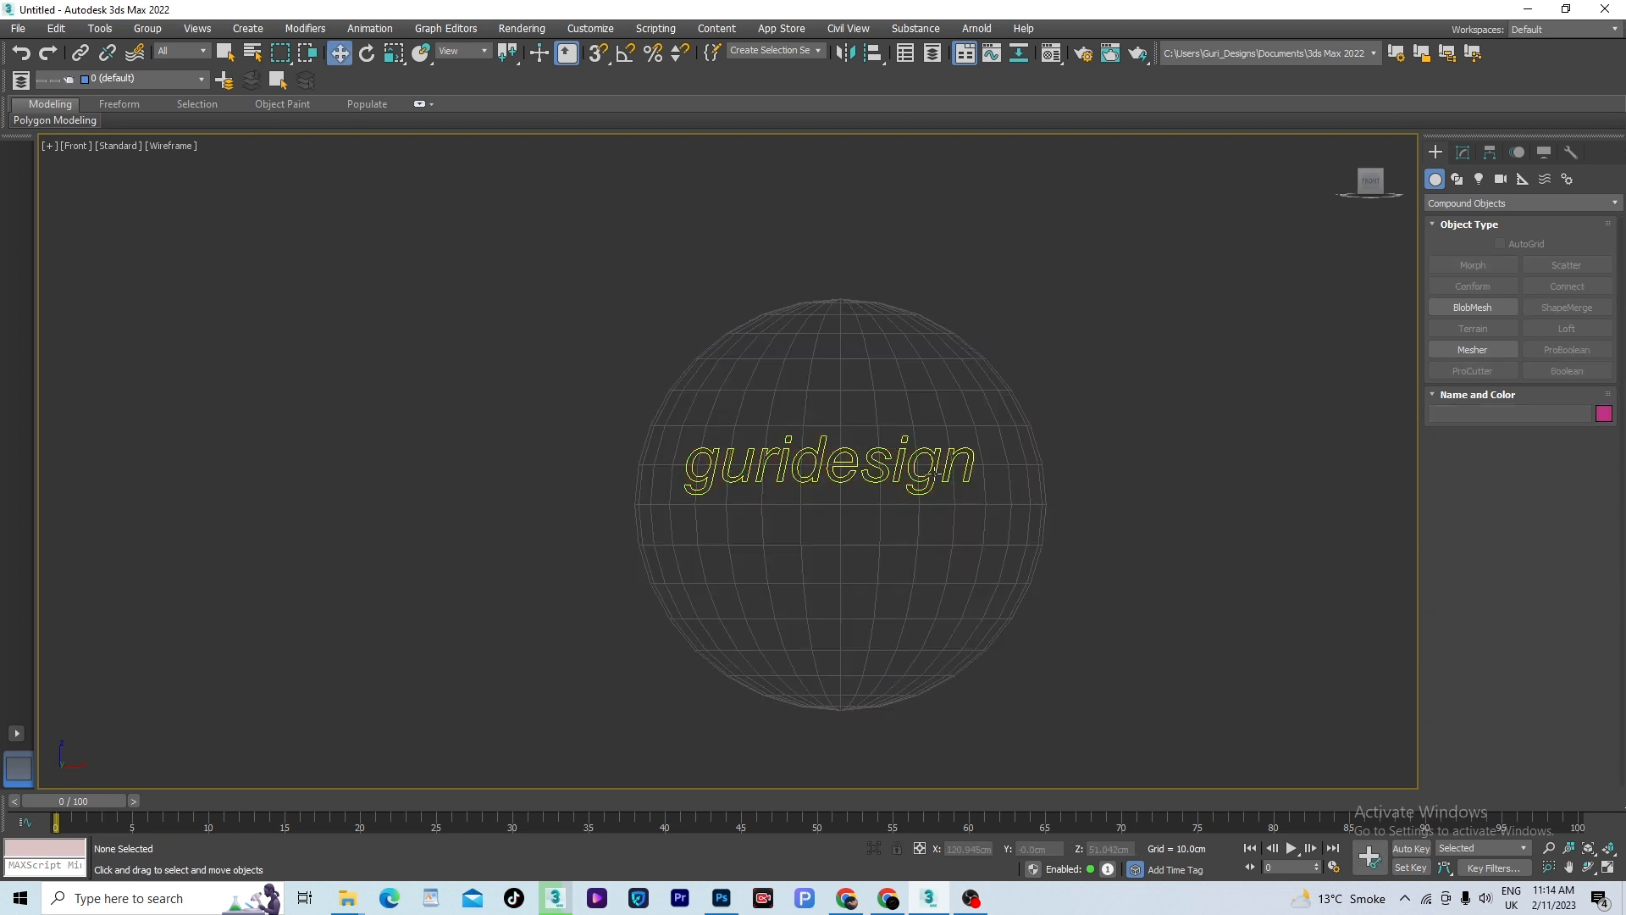
{"action": "left_click", "coordinate": [880, 471]}
{"action": "left_click_drag", "start_coordinate": [830, 403], "coordinate": [899, 504]}
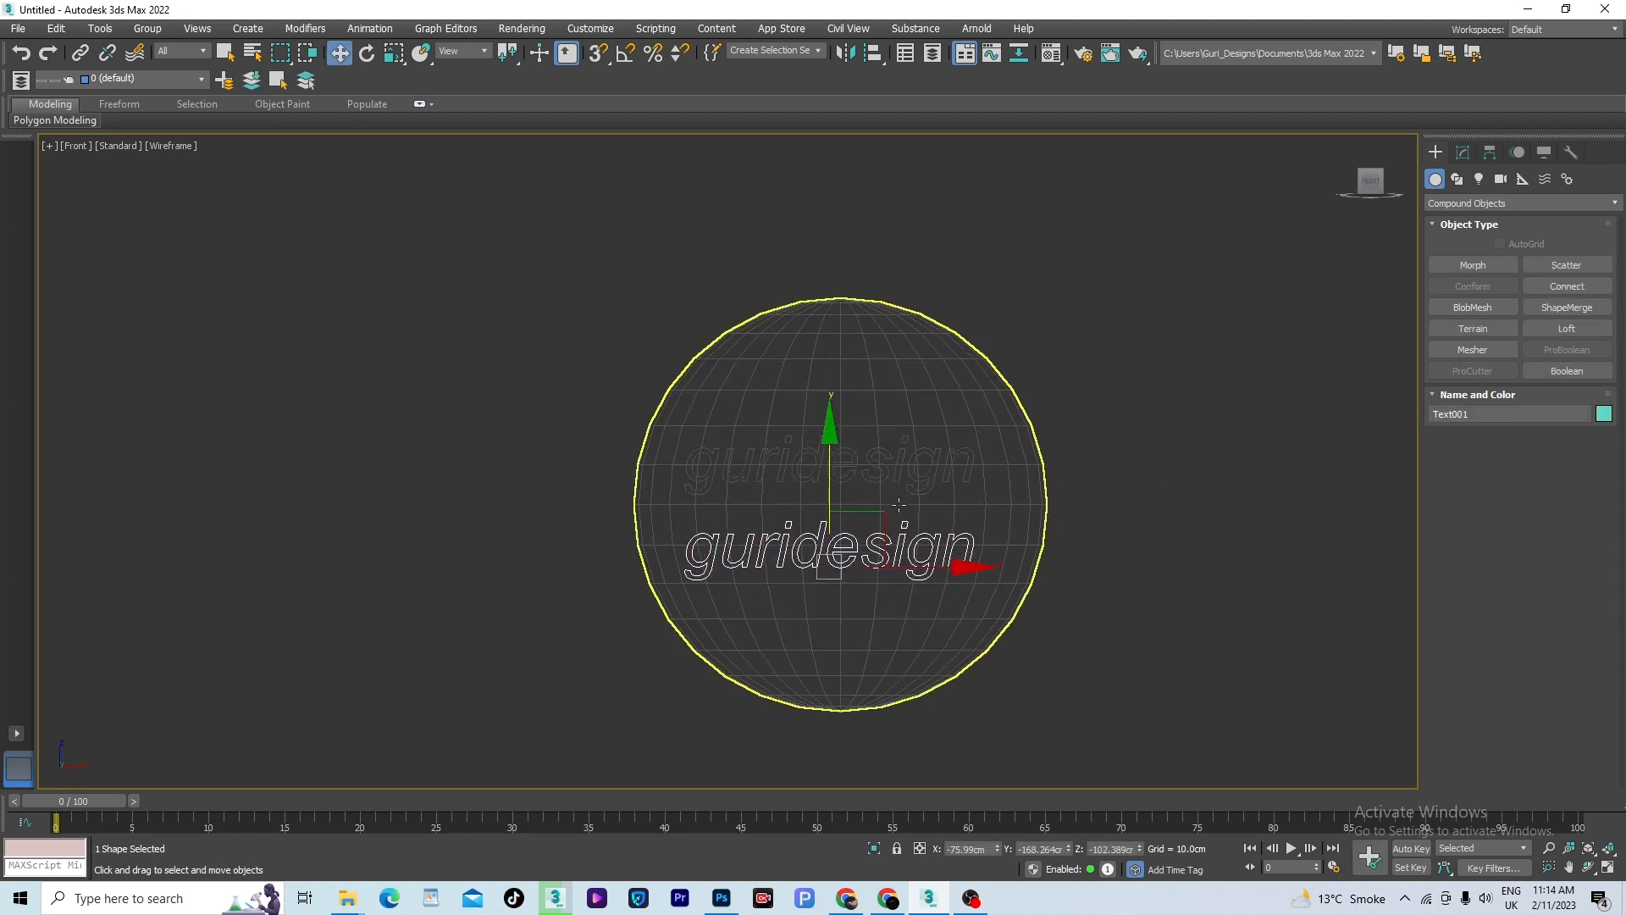
- Show the sphere shaded with edged faces and examine the merged guridesign outline from several angles
{"action": "middle_click_drag", "start_coordinate": [899, 504], "coordinate": [999, 588], "text": "alt"}
{"action": "key", "text": "F3"}
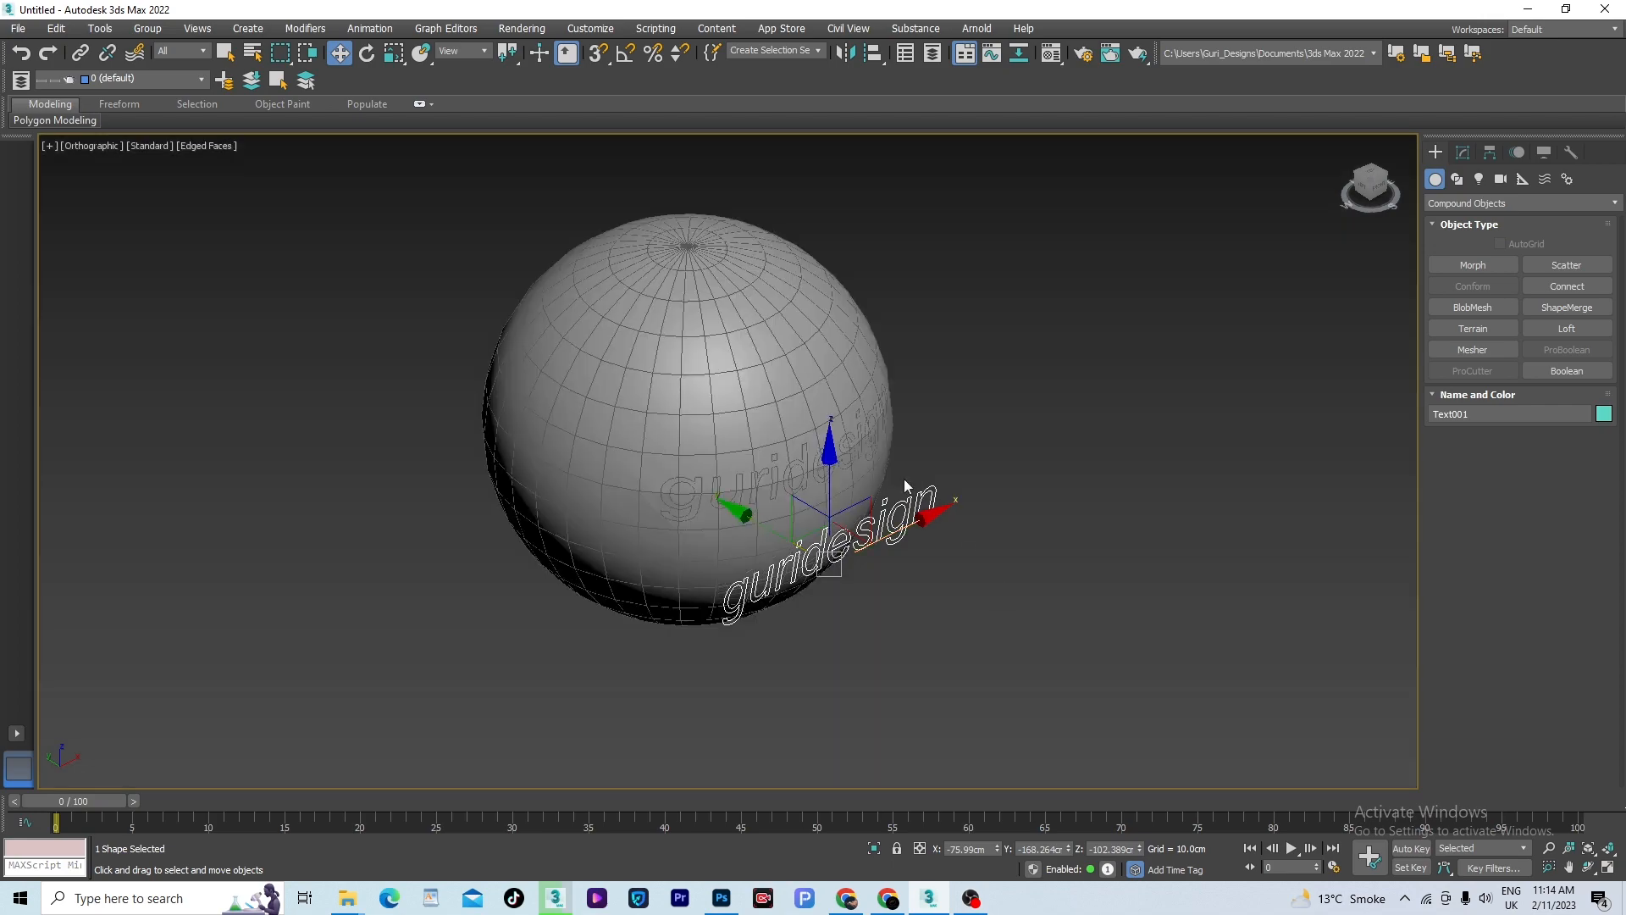
{"action": "scroll", "coordinate": [849, 501], "scroll_direction": "up", "scroll_amount": 5}
{"action": "scroll", "coordinate": [850, 500], "scroll_direction": "down", "scroll_amount": 2}
{"action": "mouse_move", "coordinate": [1004, 505]}
{"action": "middle_mouse_down", "text": "alt"}
{"action": "mouse_move", "coordinate": [842, 482]}
{"action": "mouse_move", "coordinate": [1013, 480]}
{"action": "mouse_move", "coordinate": [989, 481]}
{"action": "middle_mouse_up", "text": "alt"}
{"action": "scroll", "coordinate": [989, 481], "scroll_direction": "down", "scroll_amount": 4}
{"action": "middle_click_drag", "start_coordinate": [1122, 485], "coordinate": [1044, 481], "text": "alt"}
{"action": "scroll", "coordinate": [974, 462], "scroll_direction": "up", "scroll_amount": 5}
{"action": "scroll", "coordinate": [988, 476], "scroll_direction": "down", "scroll_amount": 4}
- Set the sphere's ShapeMerge output sub-mesh selection to Face
{"action": "left_click", "coordinate": [880, 349]}
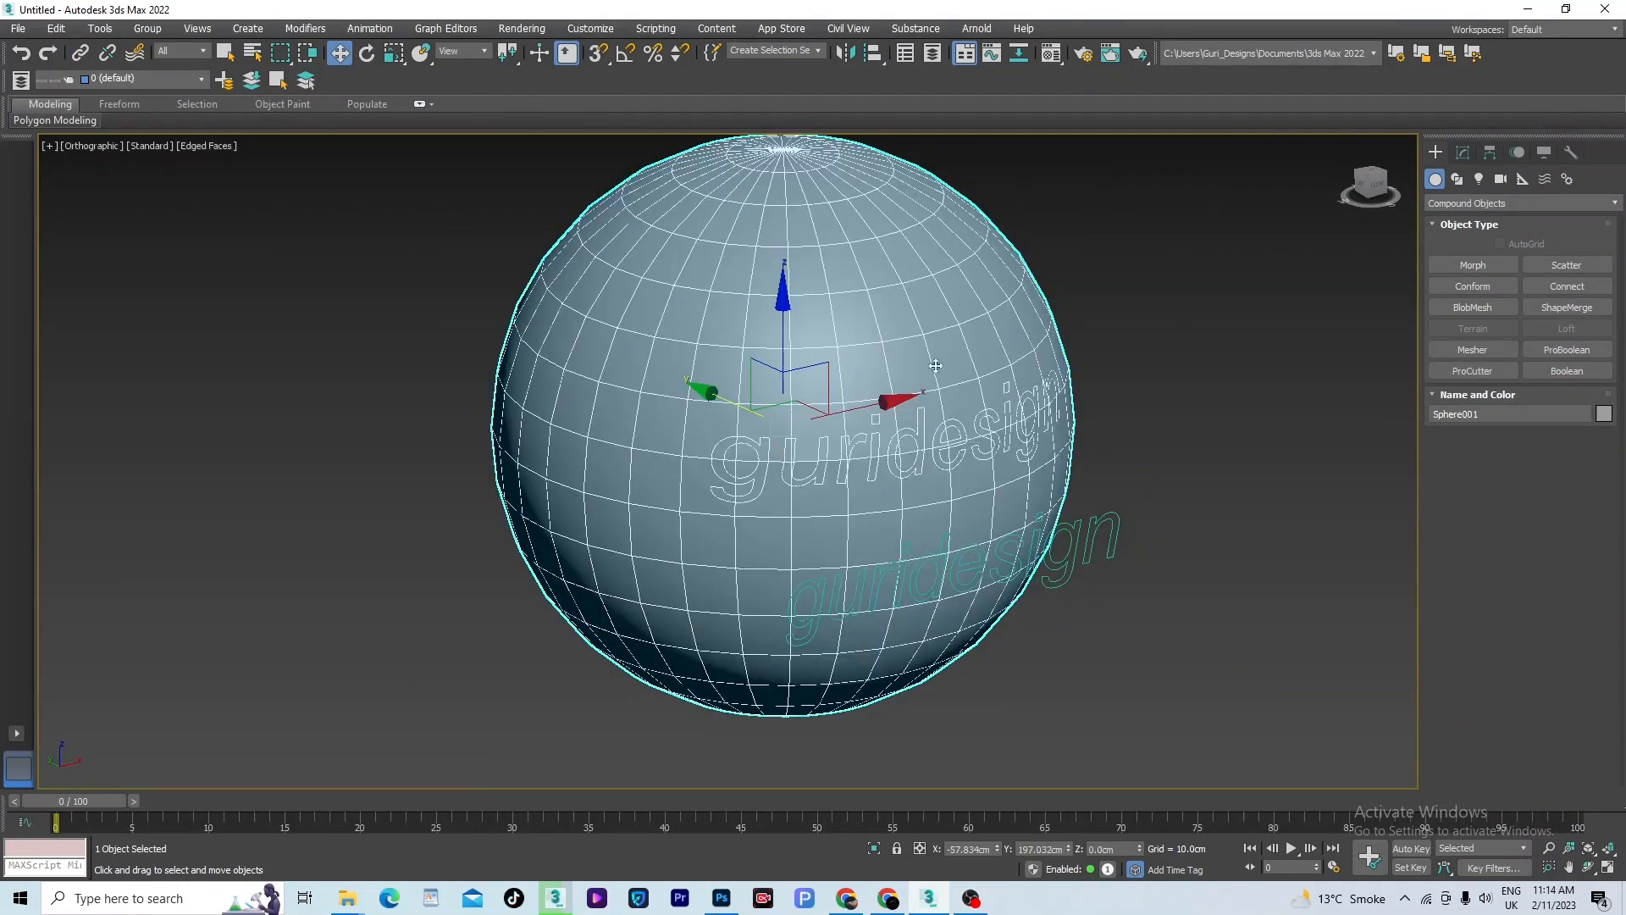
{"action": "left_click", "coordinate": [1462, 151]}
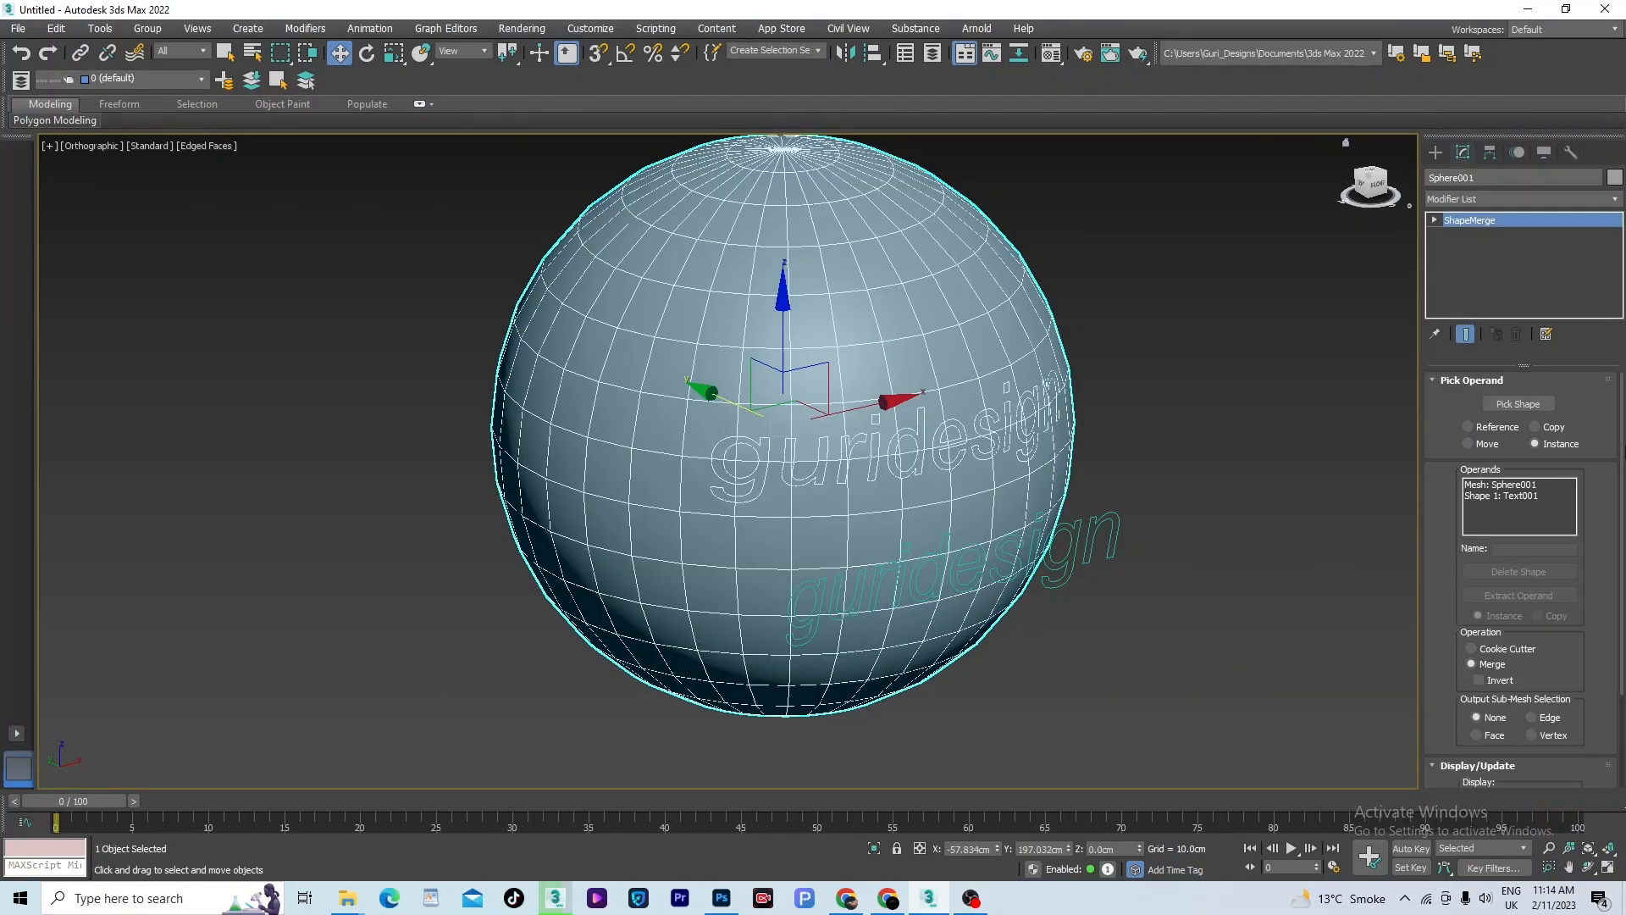
{"action": "scroll", "coordinate": [1525, 576], "scroll_direction": "down", "scroll_amount": 2}
{"action": "scroll", "coordinate": [1613, 579], "scroll_direction": "down", "scroll_amount": 1}
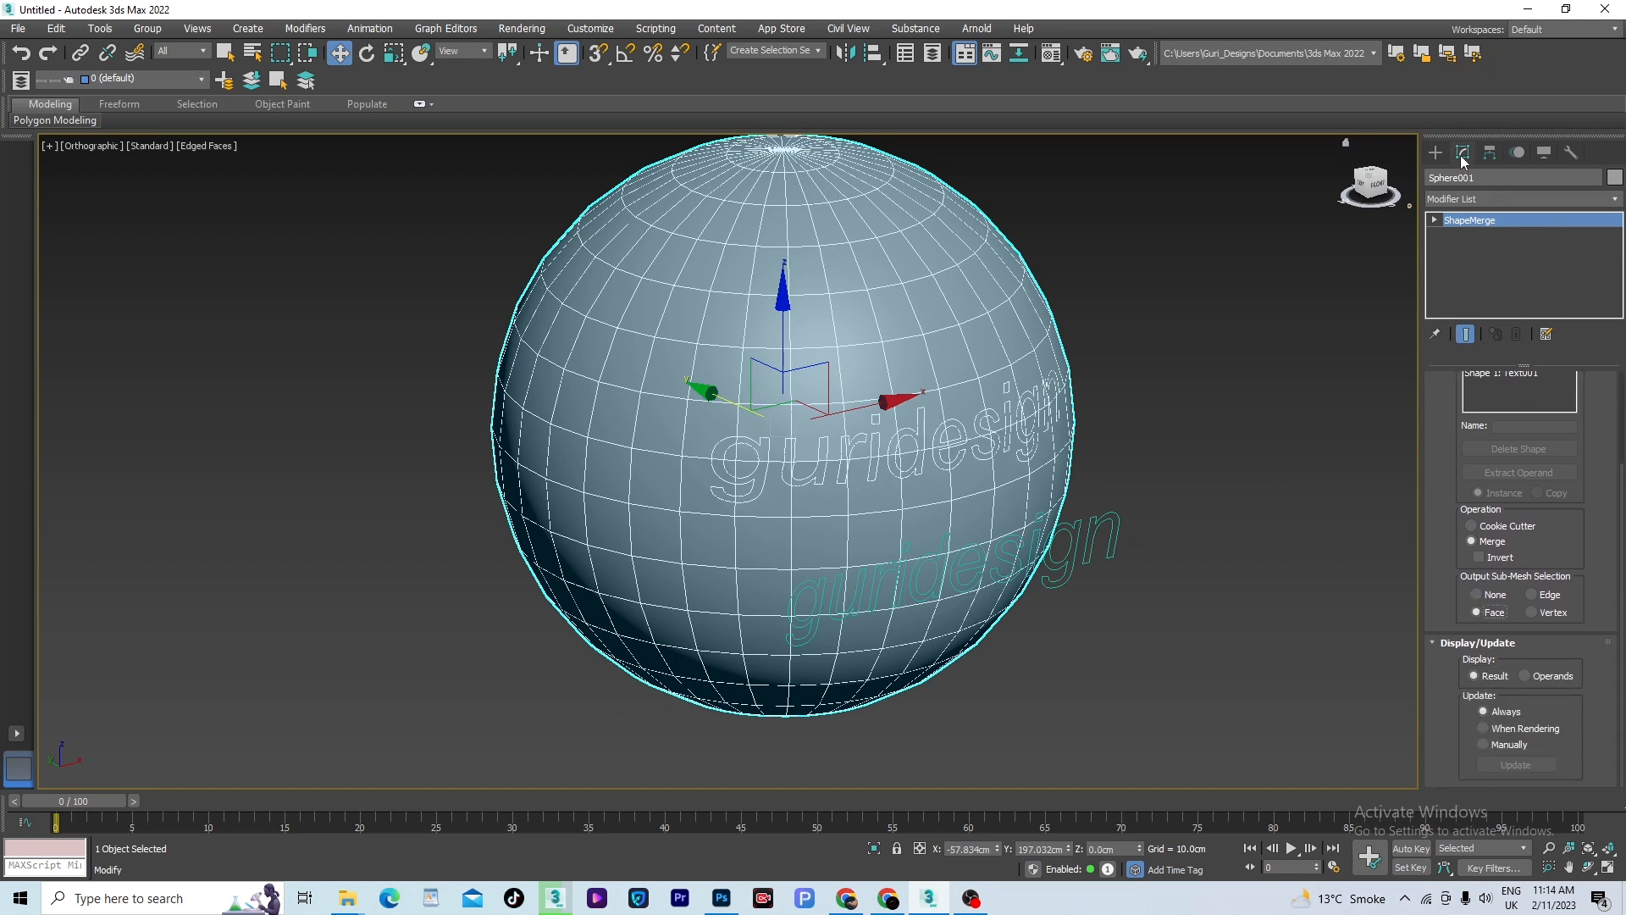
- Add a Face Extrude modifier to the sphere and set its amount to 1.5
{"action": "left_click", "coordinate": [1588, 200]}
{"action": "key", "text": "f"}
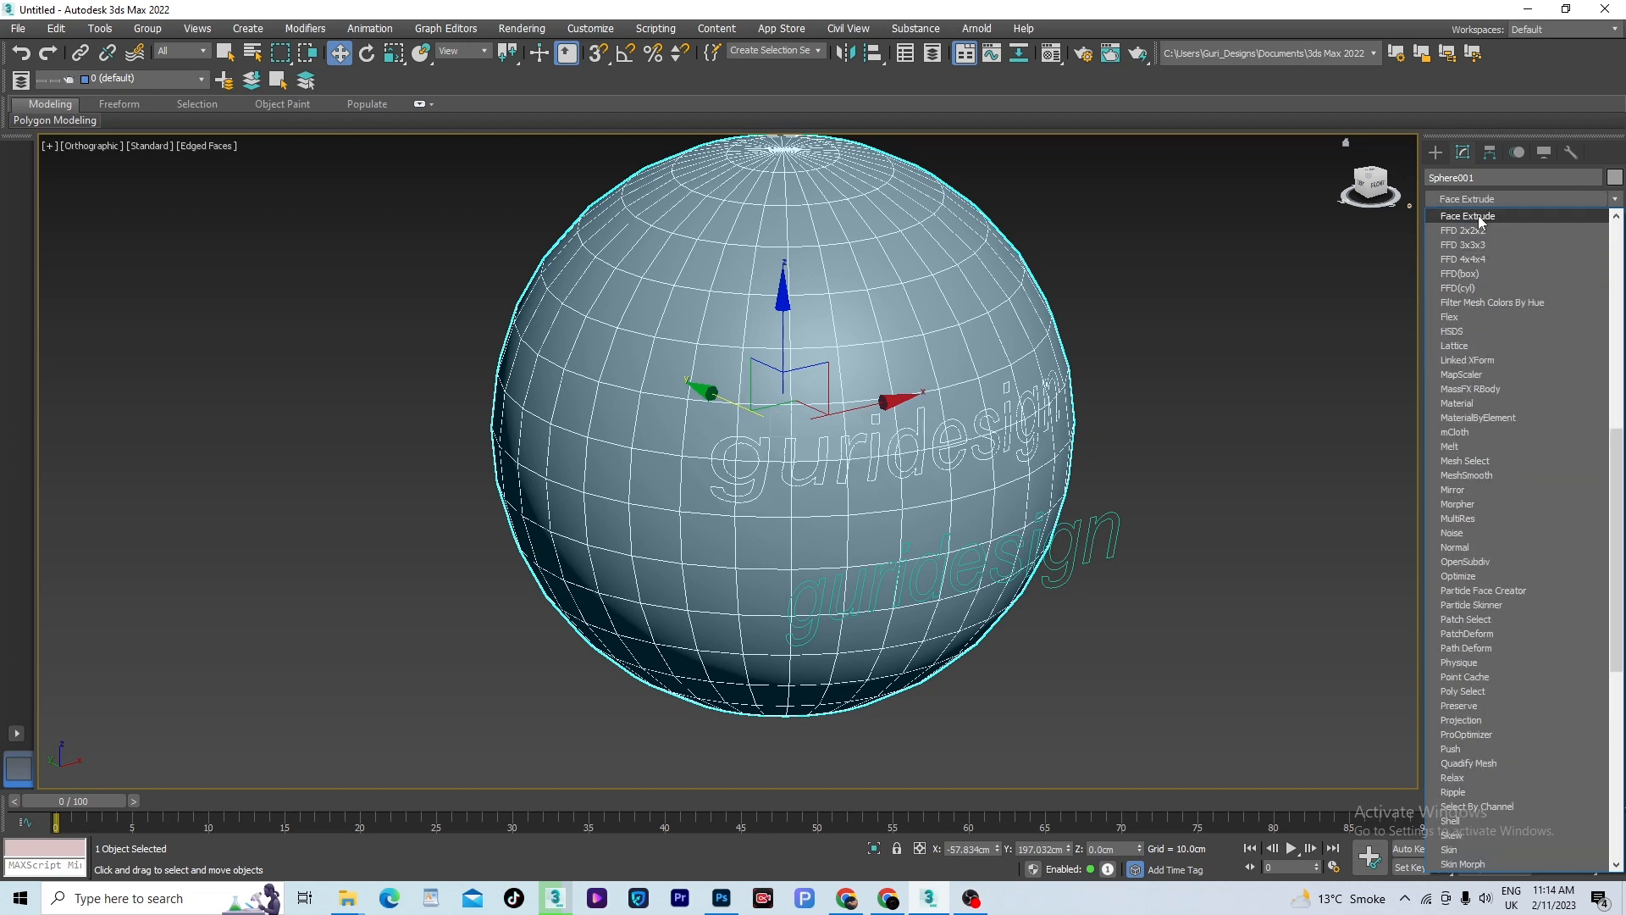
{"action": "left_click", "coordinate": [1477, 215]}
{"action": "key", "text": "z"}
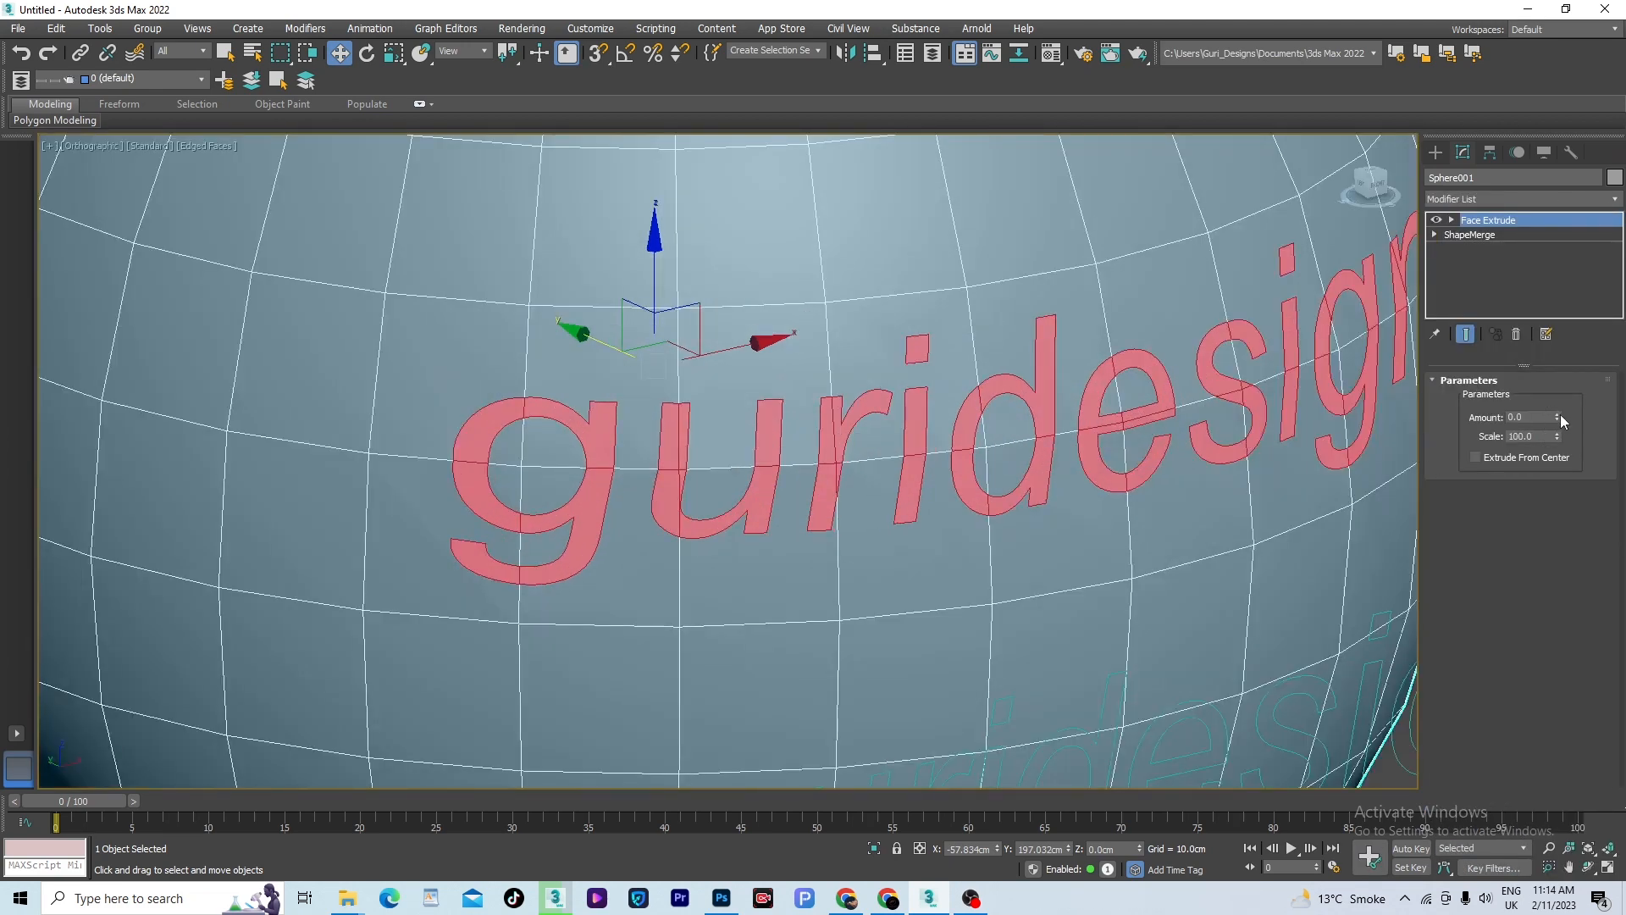
{"action": "left_click_drag", "start_coordinate": [1559, 414], "coordinate": [1560, 395]}
{"action": "key", "text": "z"}
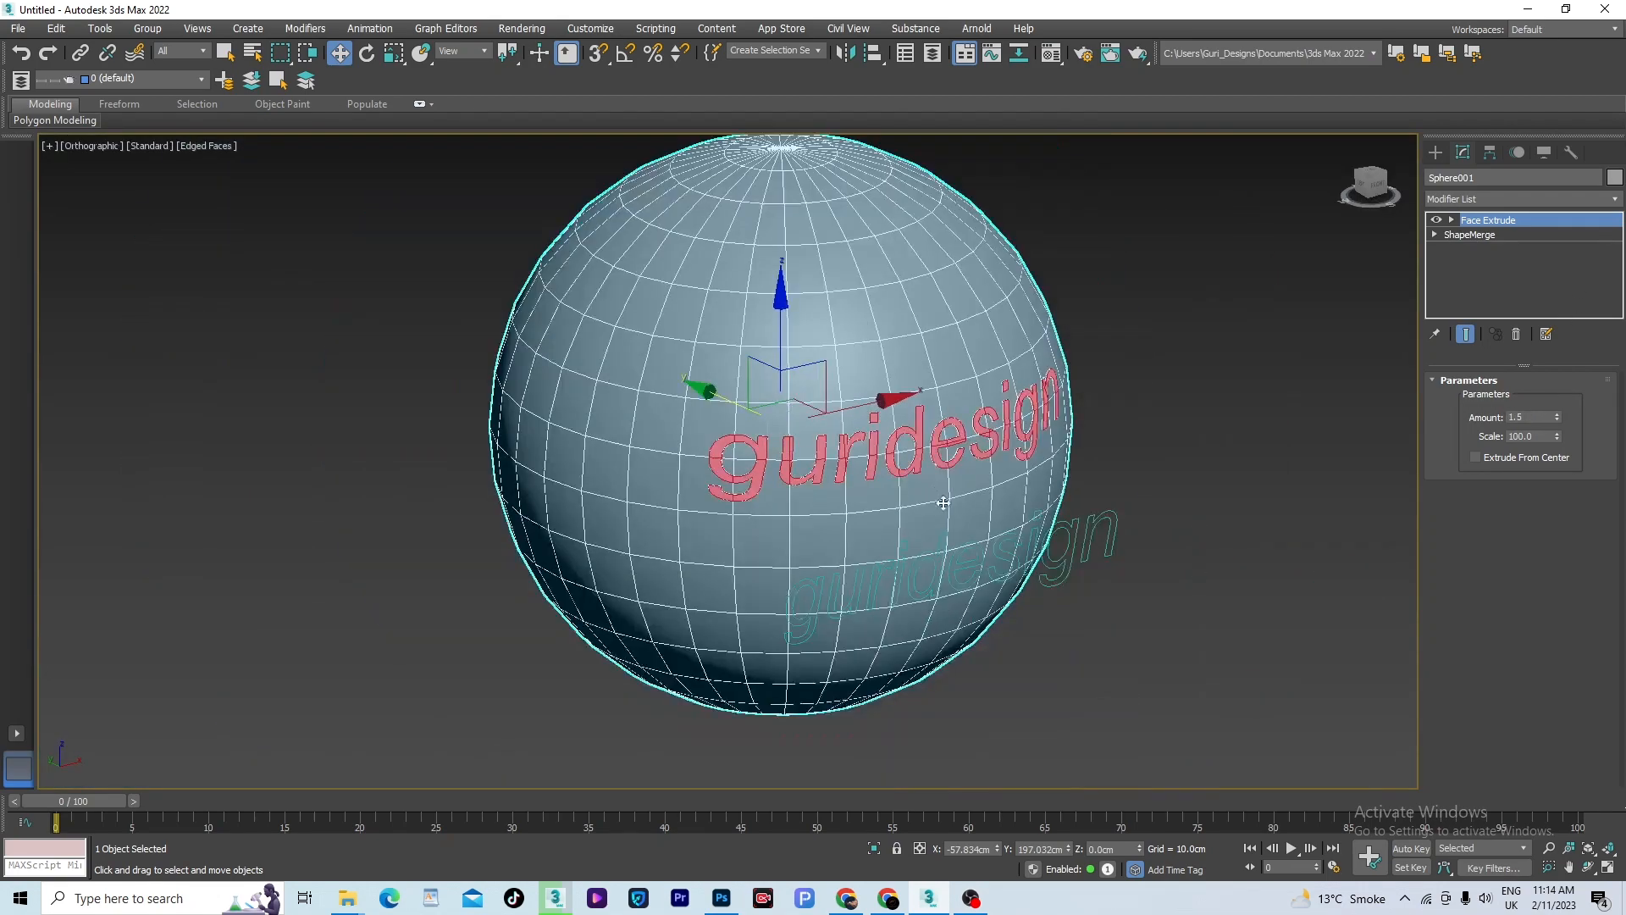
- Increase the Face Extrude amount on the sphere's lettering to 4.695
{"action": "middle_click_drag", "start_coordinate": [943, 503], "coordinate": [997, 559], "text": "alt"}
{"action": "scroll", "coordinate": [926, 555], "scroll_direction": "up", "scroll_amount": 7}
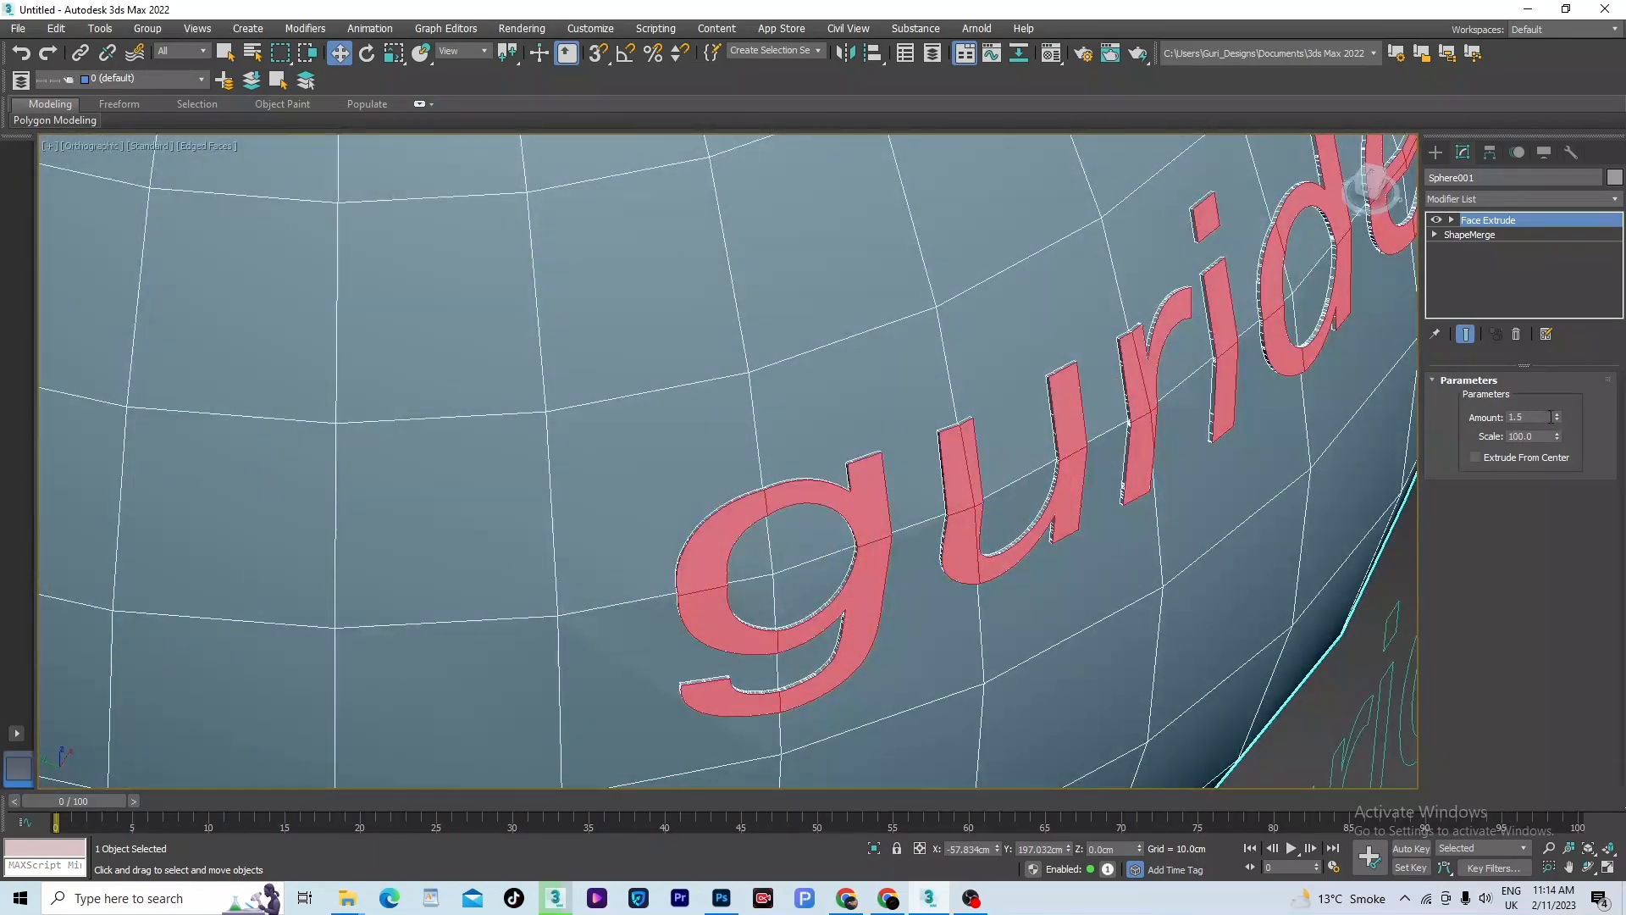
{"action": "left_click_drag", "start_coordinate": [1558, 421], "coordinate": [1559, 404]}
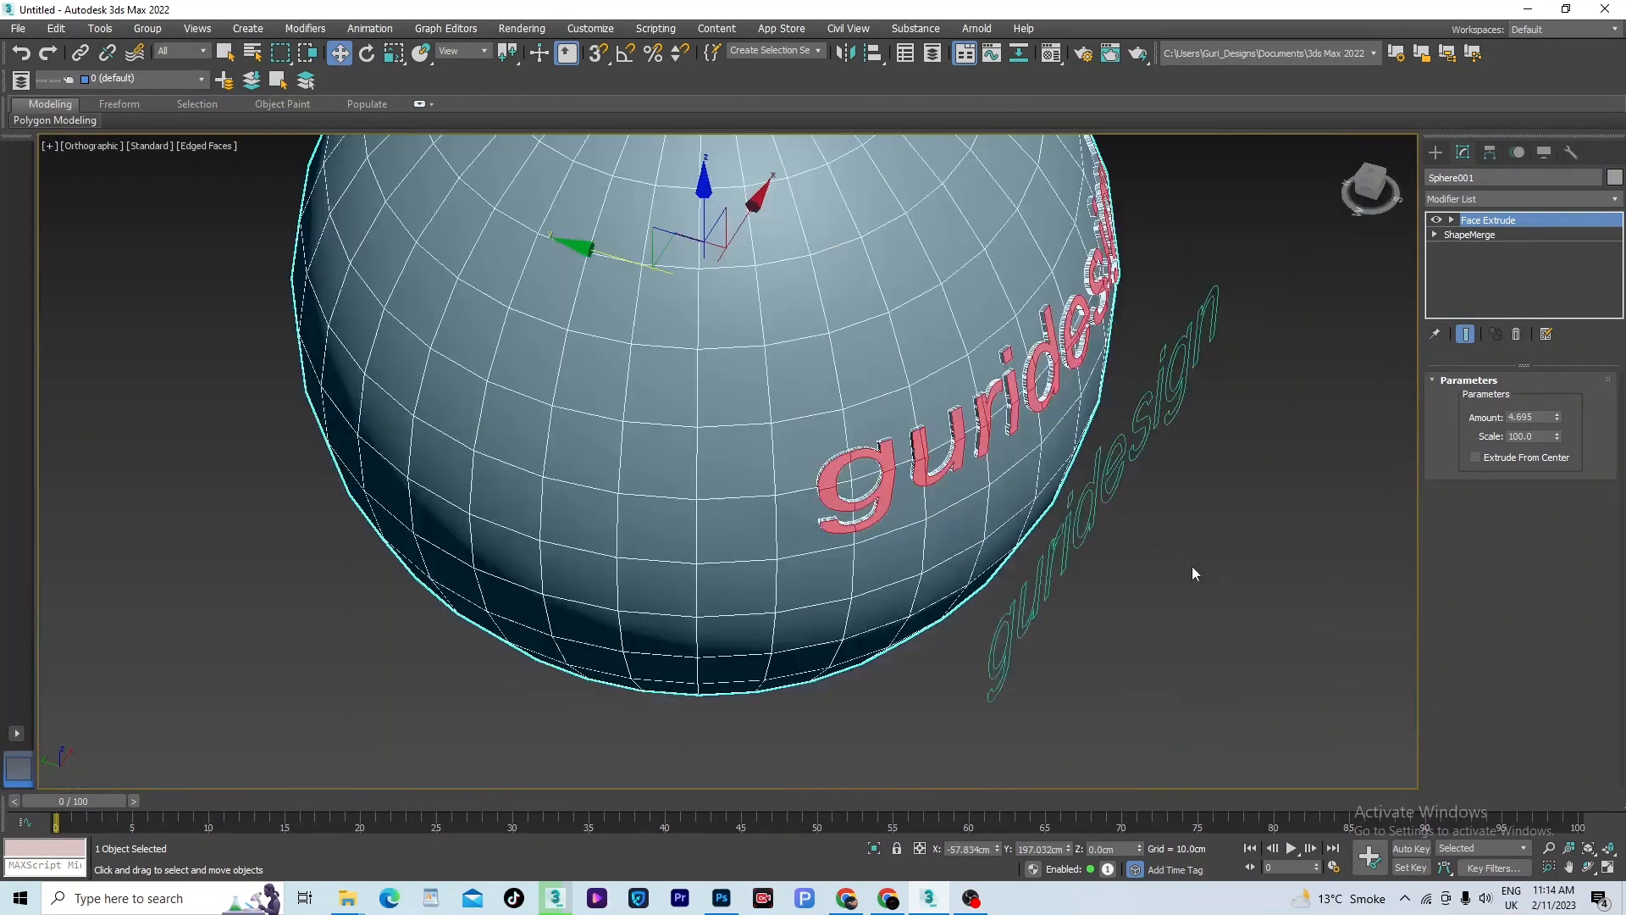
- Delete the extruded sphere and the original text, emptying the scene
{"action": "key", "text": "z"}
{"action": "scroll", "coordinate": [1101, 532], "scroll_direction": "down", "scroll_amount": 5}
{"action": "middle_click_drag", "start_coordinate": [1140, 555], "coordinate": [1113, 565], "text": "alt"}
{"action": "right_click", "coordinate": [1115, 564]}
{"action": "key", "text": "ctrl+a"}
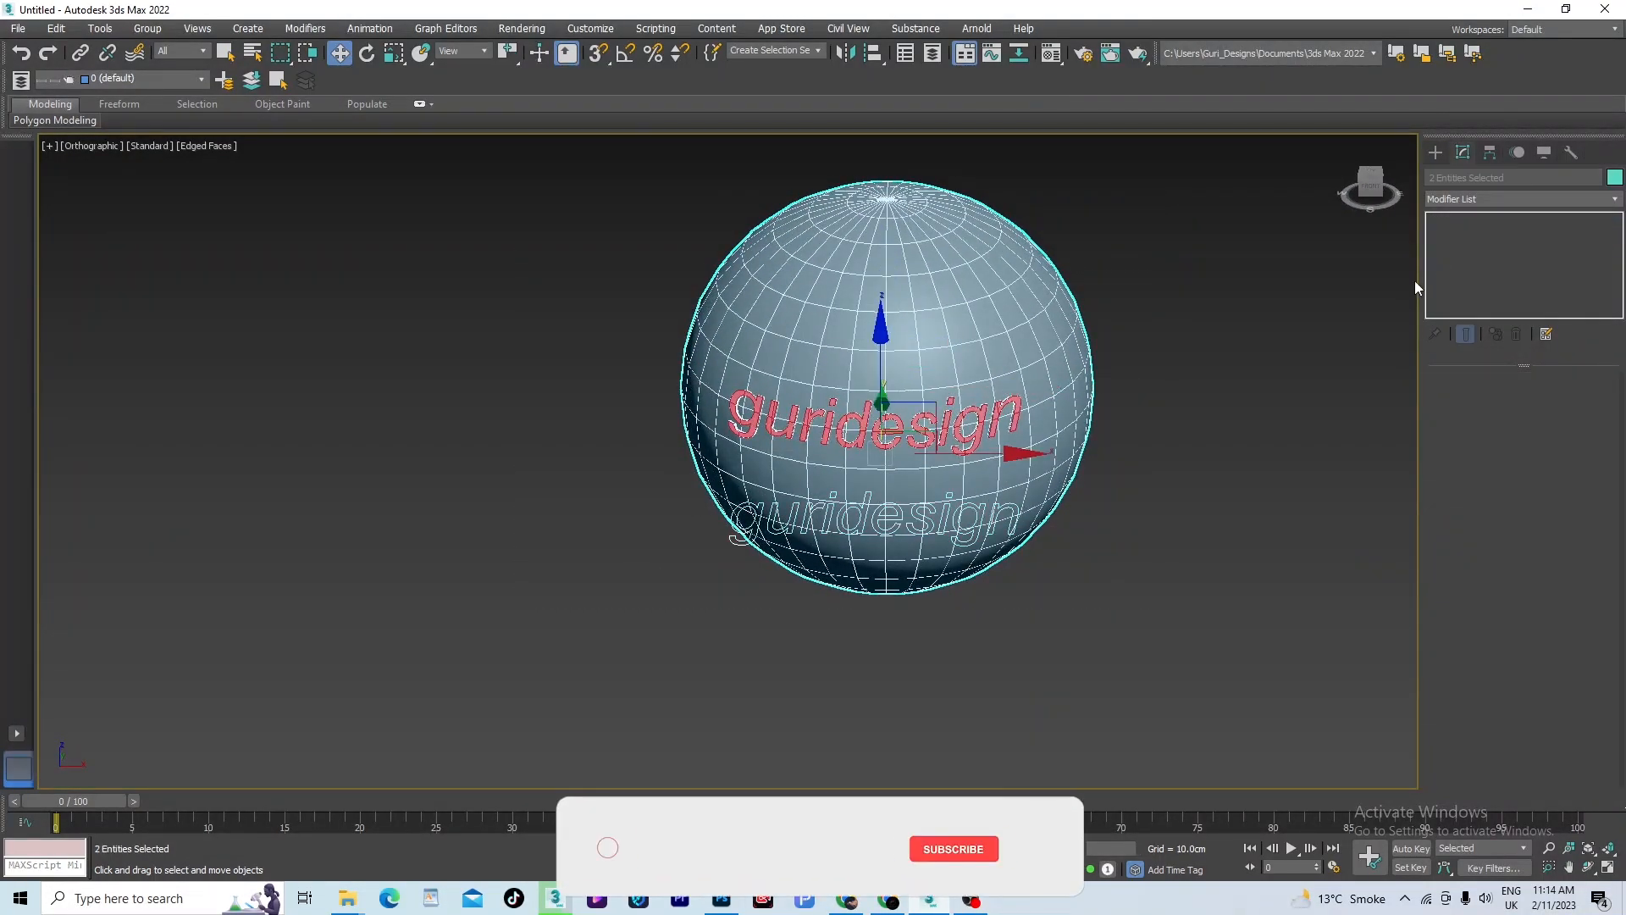
{"action": "key", "text": "Delete"}
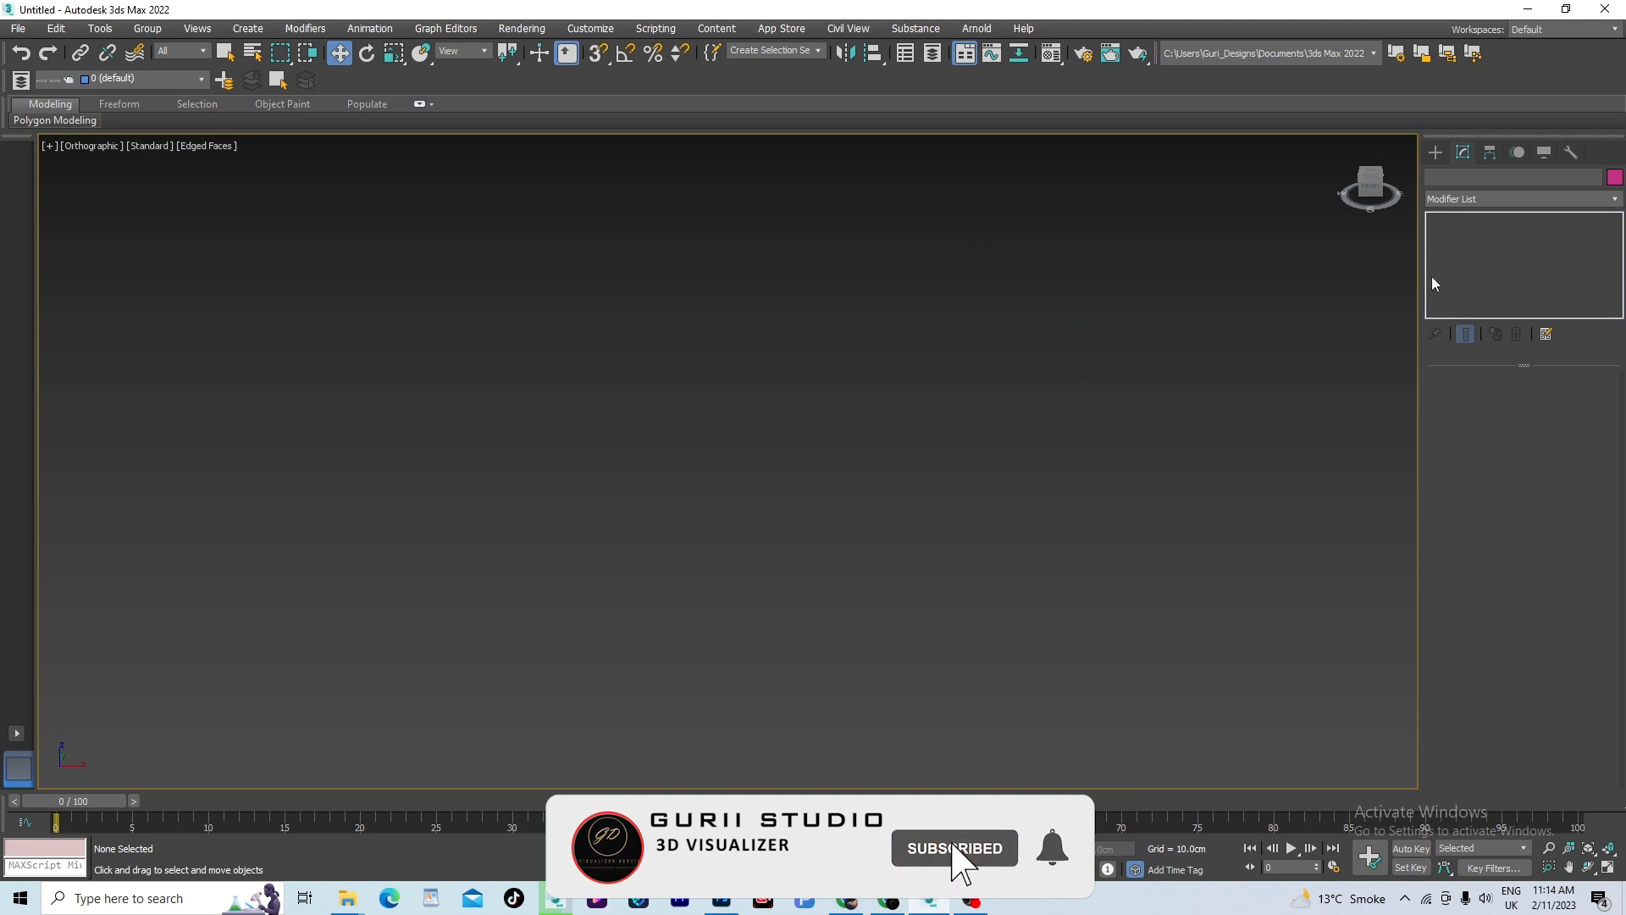
- Draw a flat standard-primitive box in the front view, about 283 cm long, 210 cm wide and 0 cm high
{"action": "key", "text": "f"}
{"action": "left_click", "coordinate": [1435, 152]}
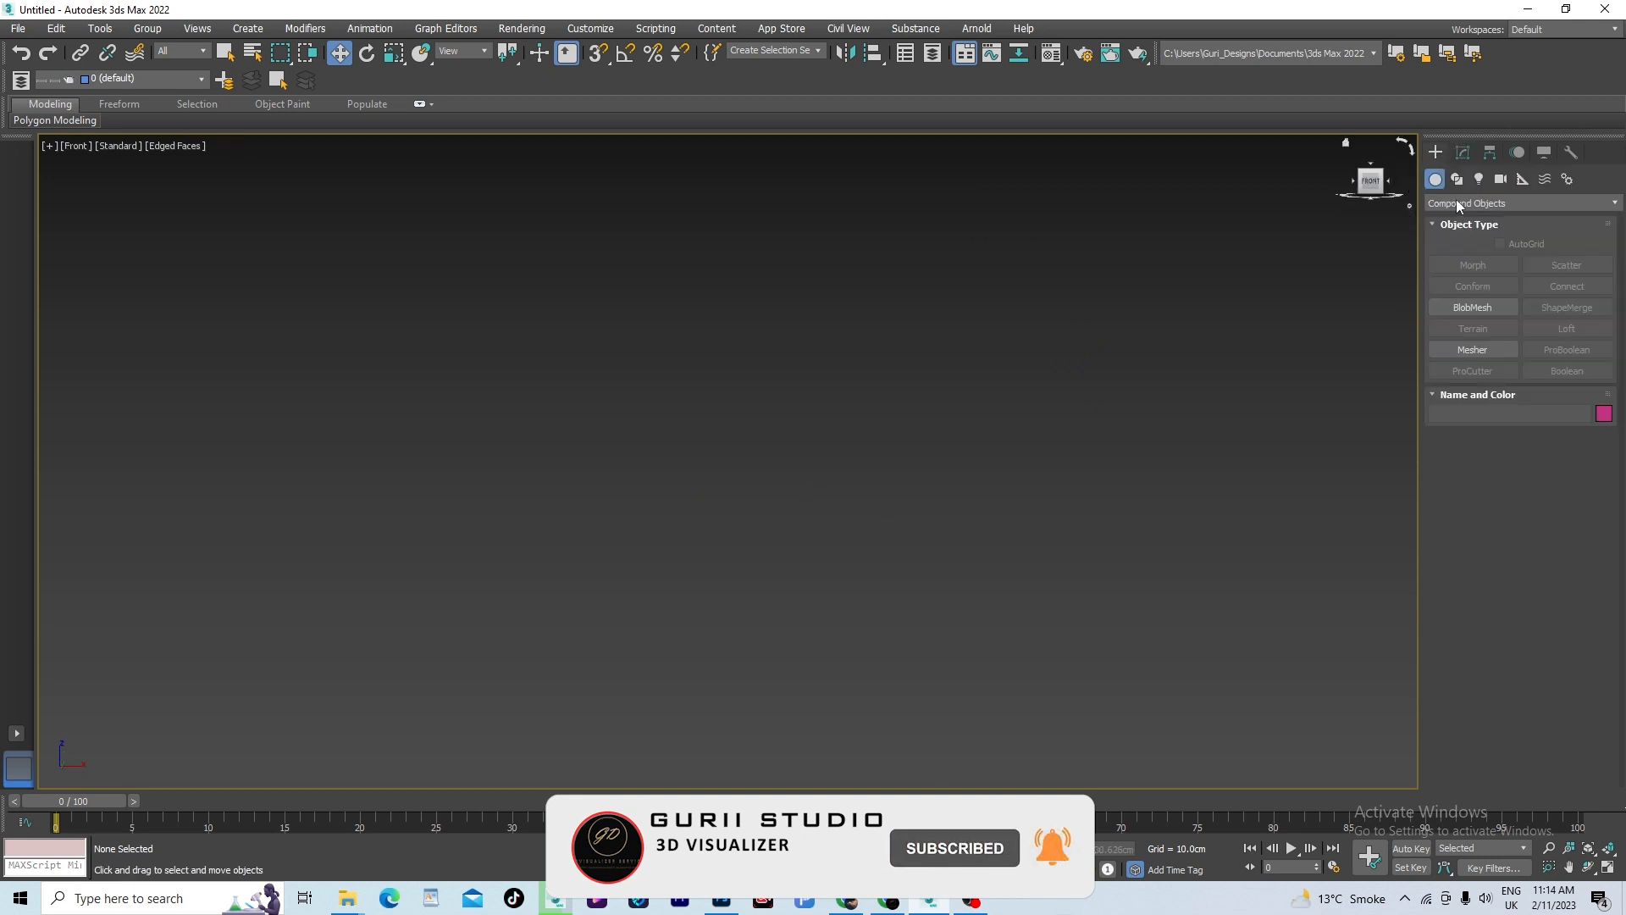
{"action": "left_click", "coordinate": [1449, 203]}
{"action": "left_click", "coordinate": [1457, 219]}
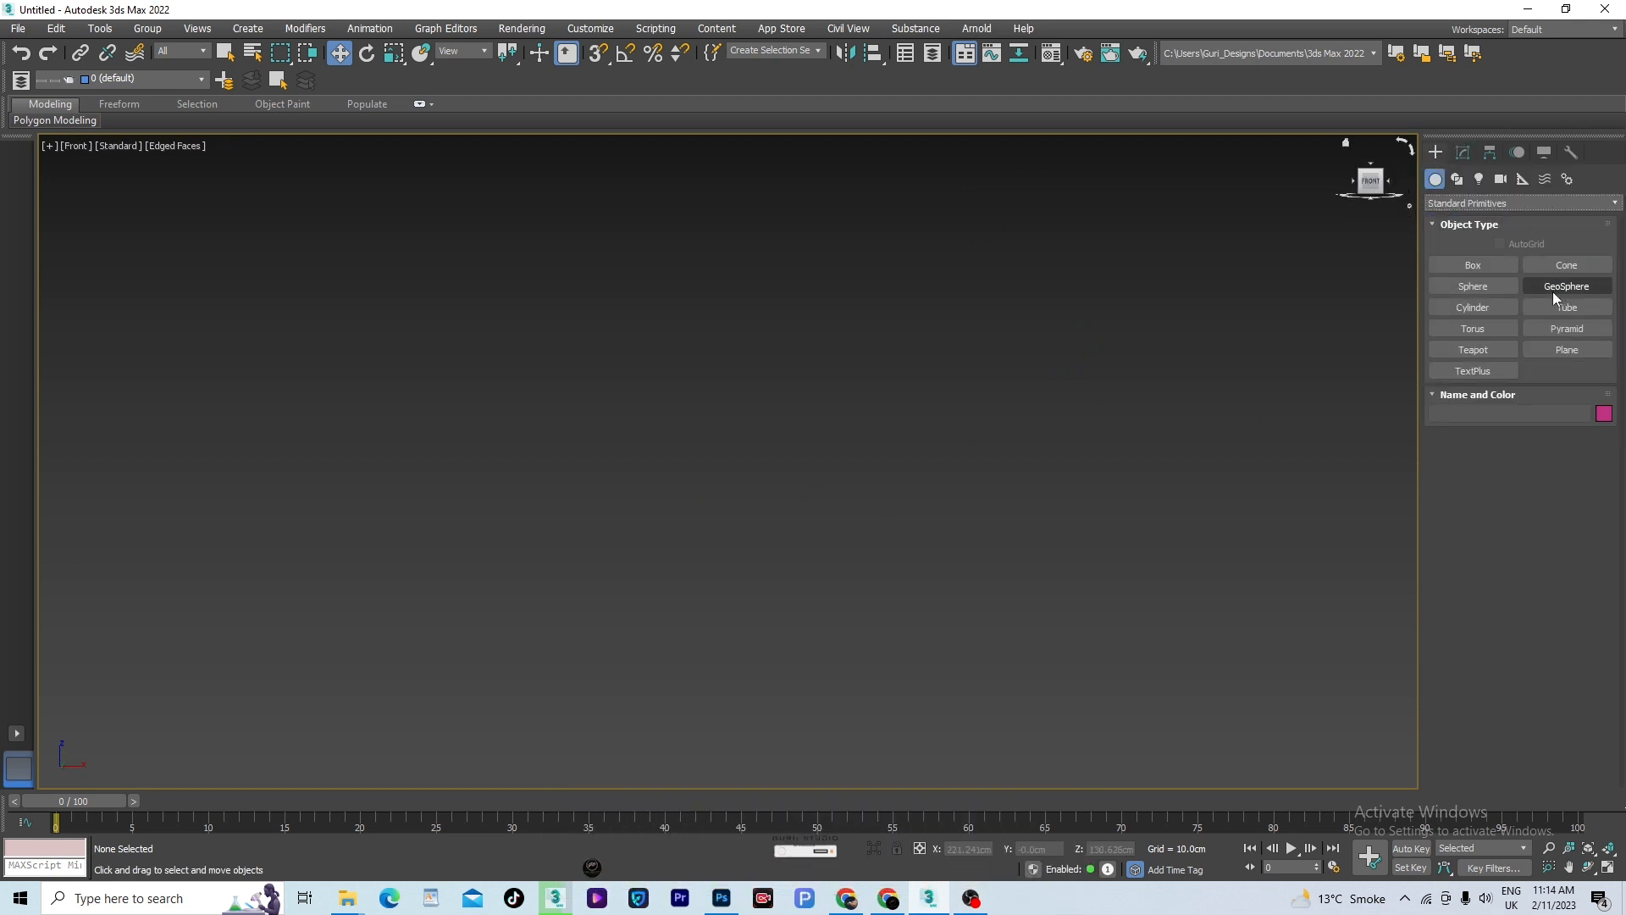
{"action": "left_click", "coordinate": [1472, 266]}
{"action": "left_click_drag", "start_coordinate": [573, 272], "coordinate": [939, 762]}
{"action": "left_click", "coordinate": [938, 762]}
{"action": "key", "text": "w"}
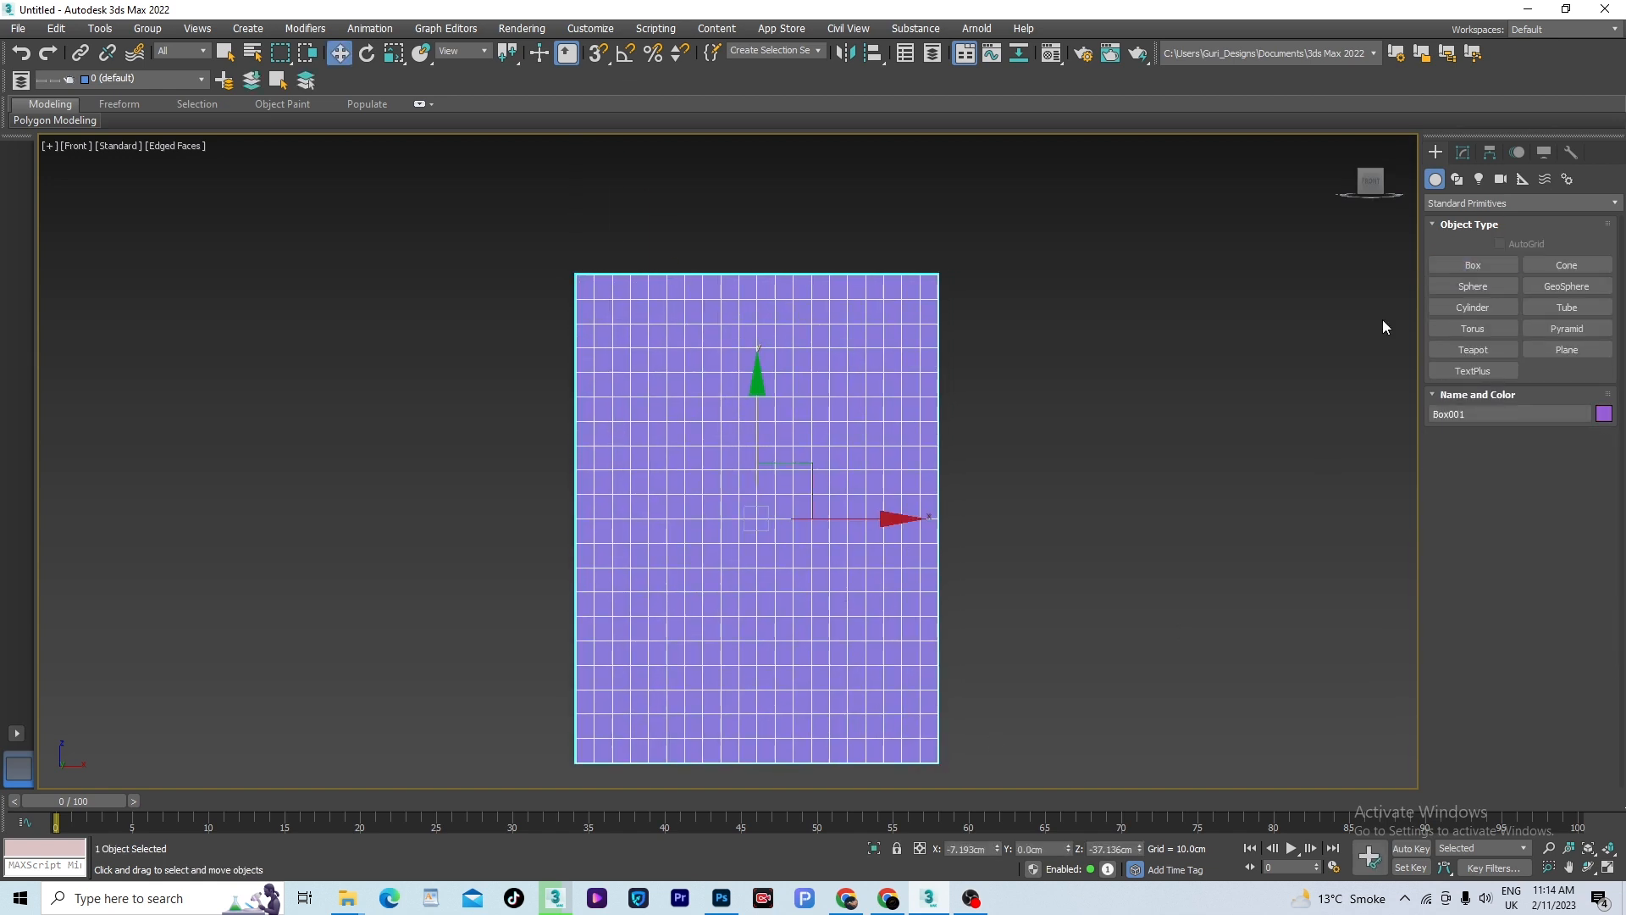
{"action": "left_click", "coordinate": [1460, 153]}
- Draw an open line spline with nine corner points winding back and forth across the box's face
{"action": "left_click", "coordinate": [1433, 153]}
{"action": "left_click", "coordinate": [1455, 180]}
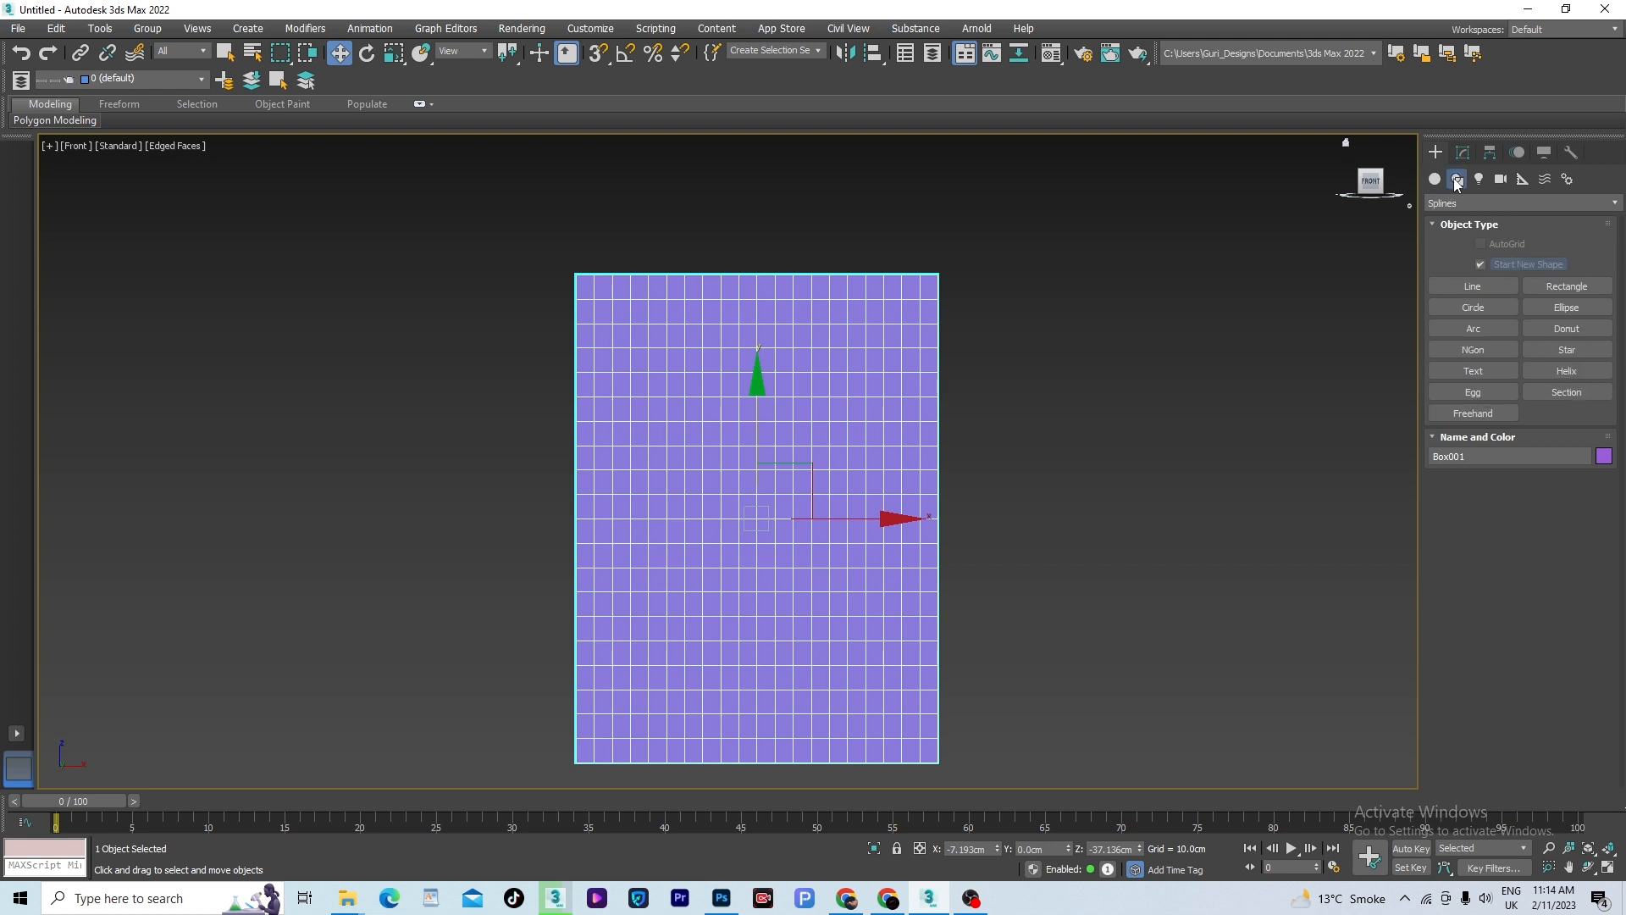
{"action": "left_click", "coordinate": [1470, 285]}
{"action": "left_click", "coordinate": [765, 681]}
{"action": "left_click", "coordinate": [632, 512]}
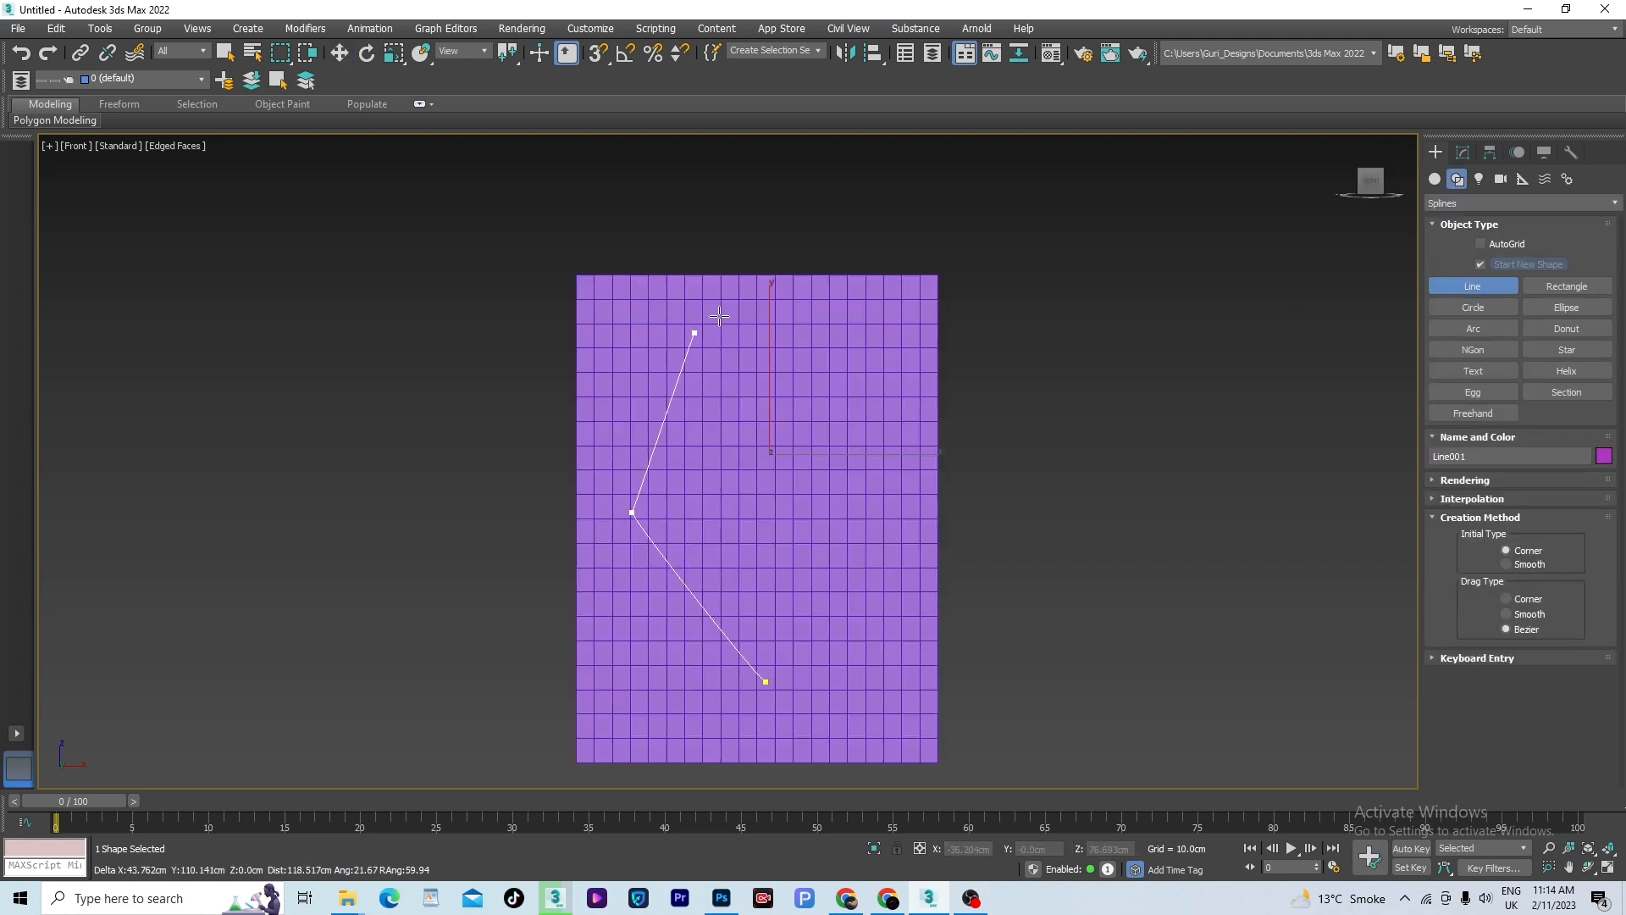
{"action": "left_click", "coordinate": [721, 313]}
{"action": "left_click", "coordinate": [859, 414]}
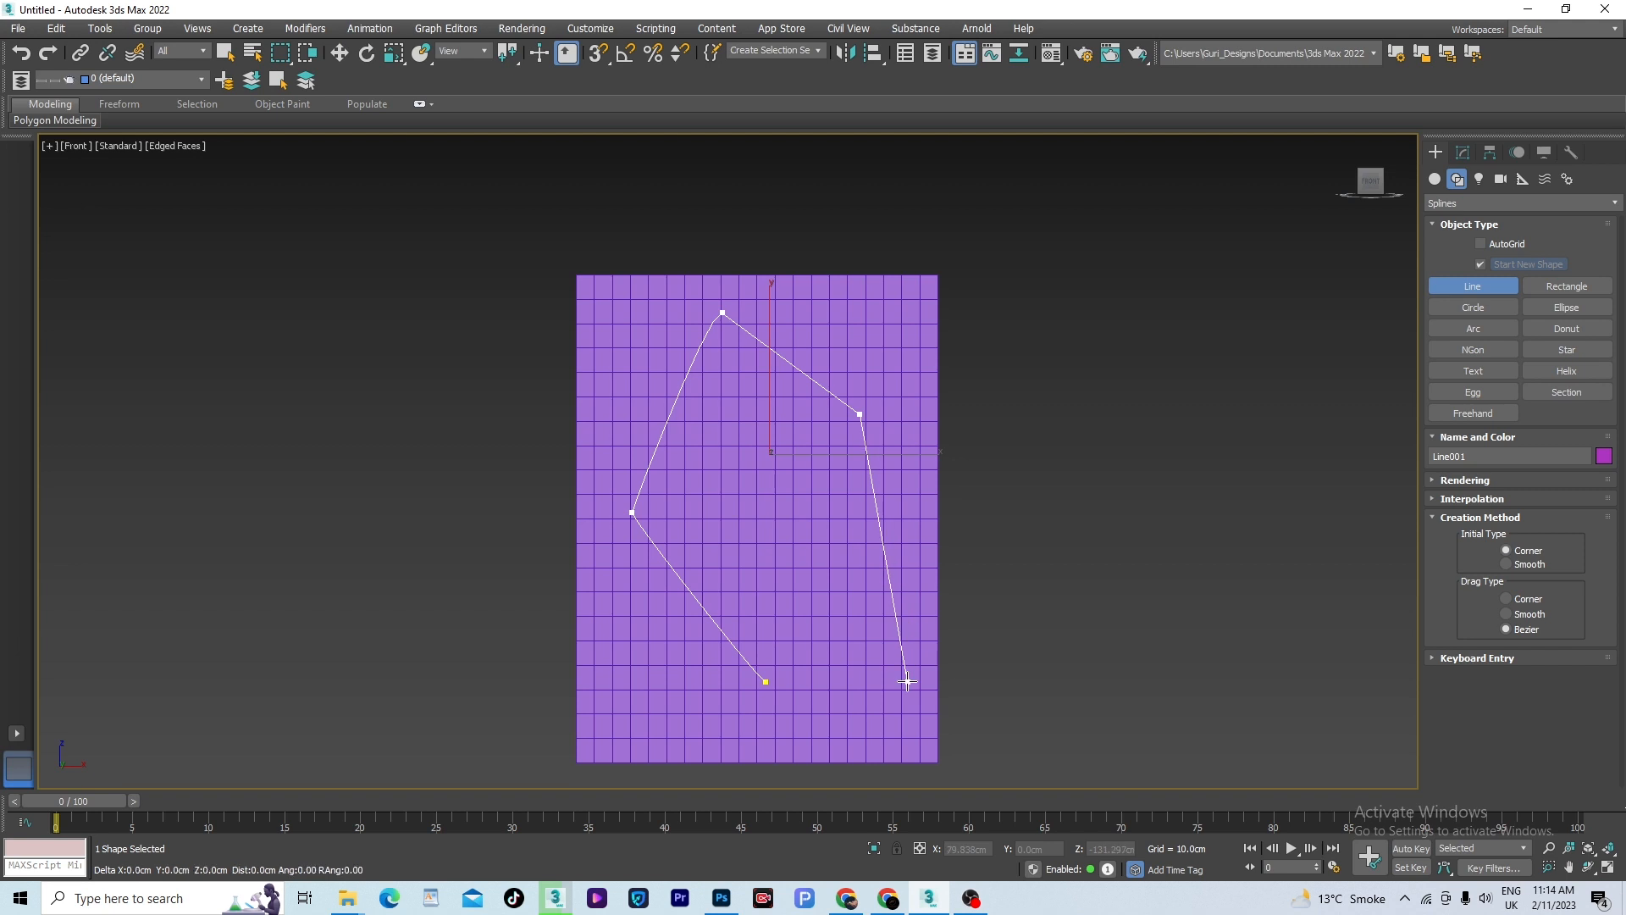
{"action": "left_click", "coordinate": [908, 681]}
{"action": "left_click", "coordinate": [805, 429]}
{"action": "left_click", "coordinate": [735, 477]}
{"action": "left_click", "coordinate": [706, 492]}
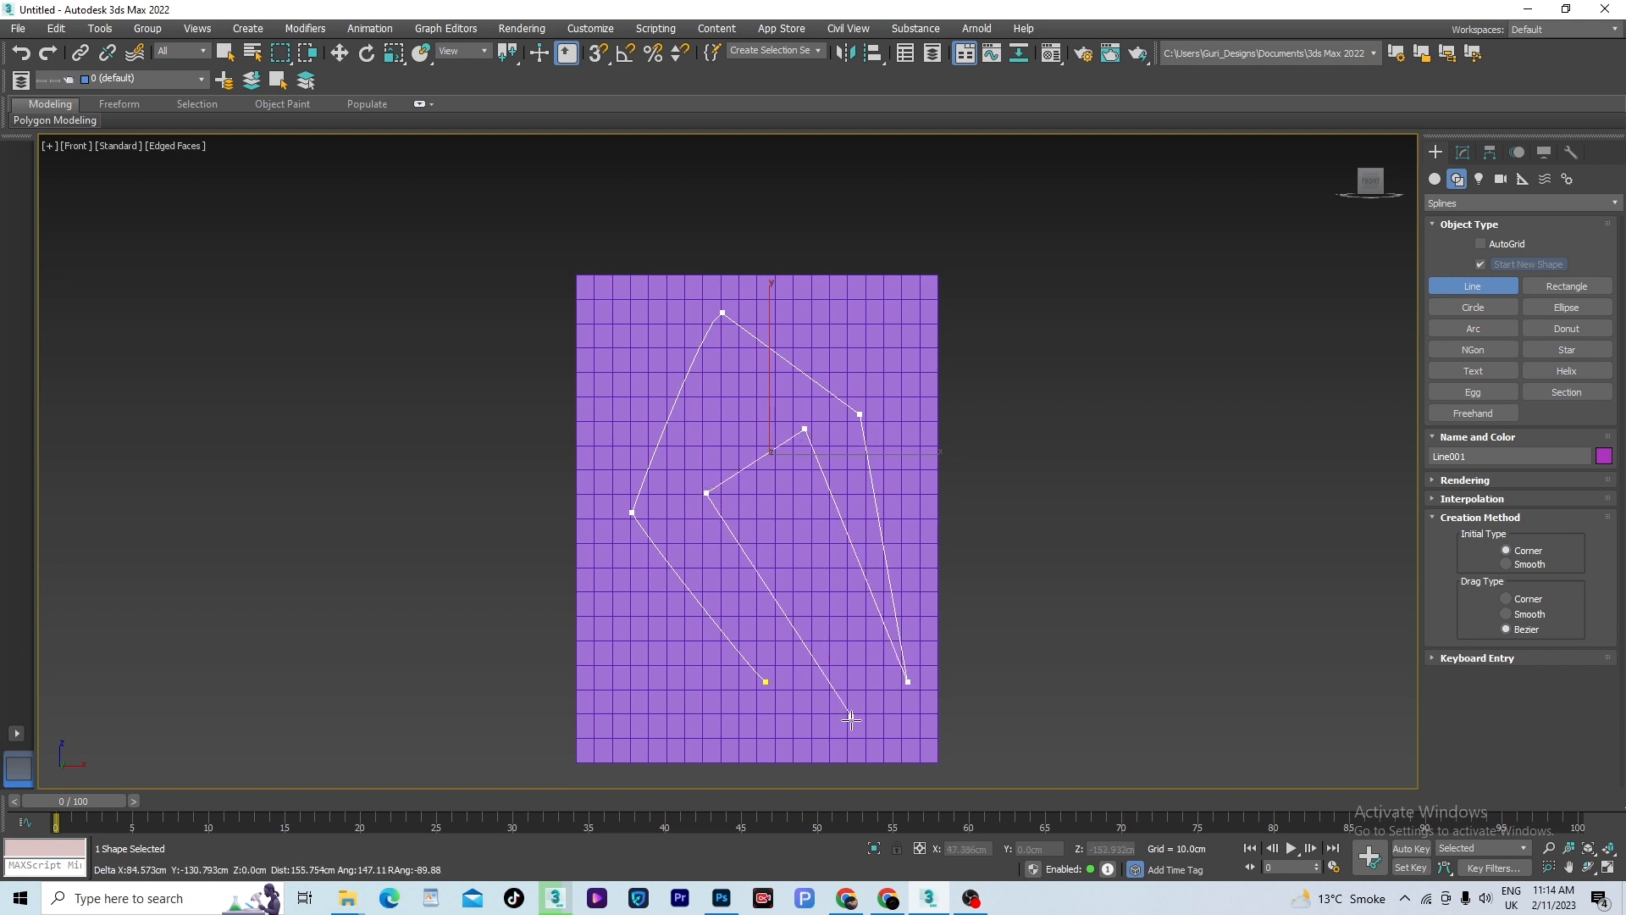
{"action": "left_click", "coordinate": [851, 722]}
{"action": "left_click", "coordinate": [735, 730]}
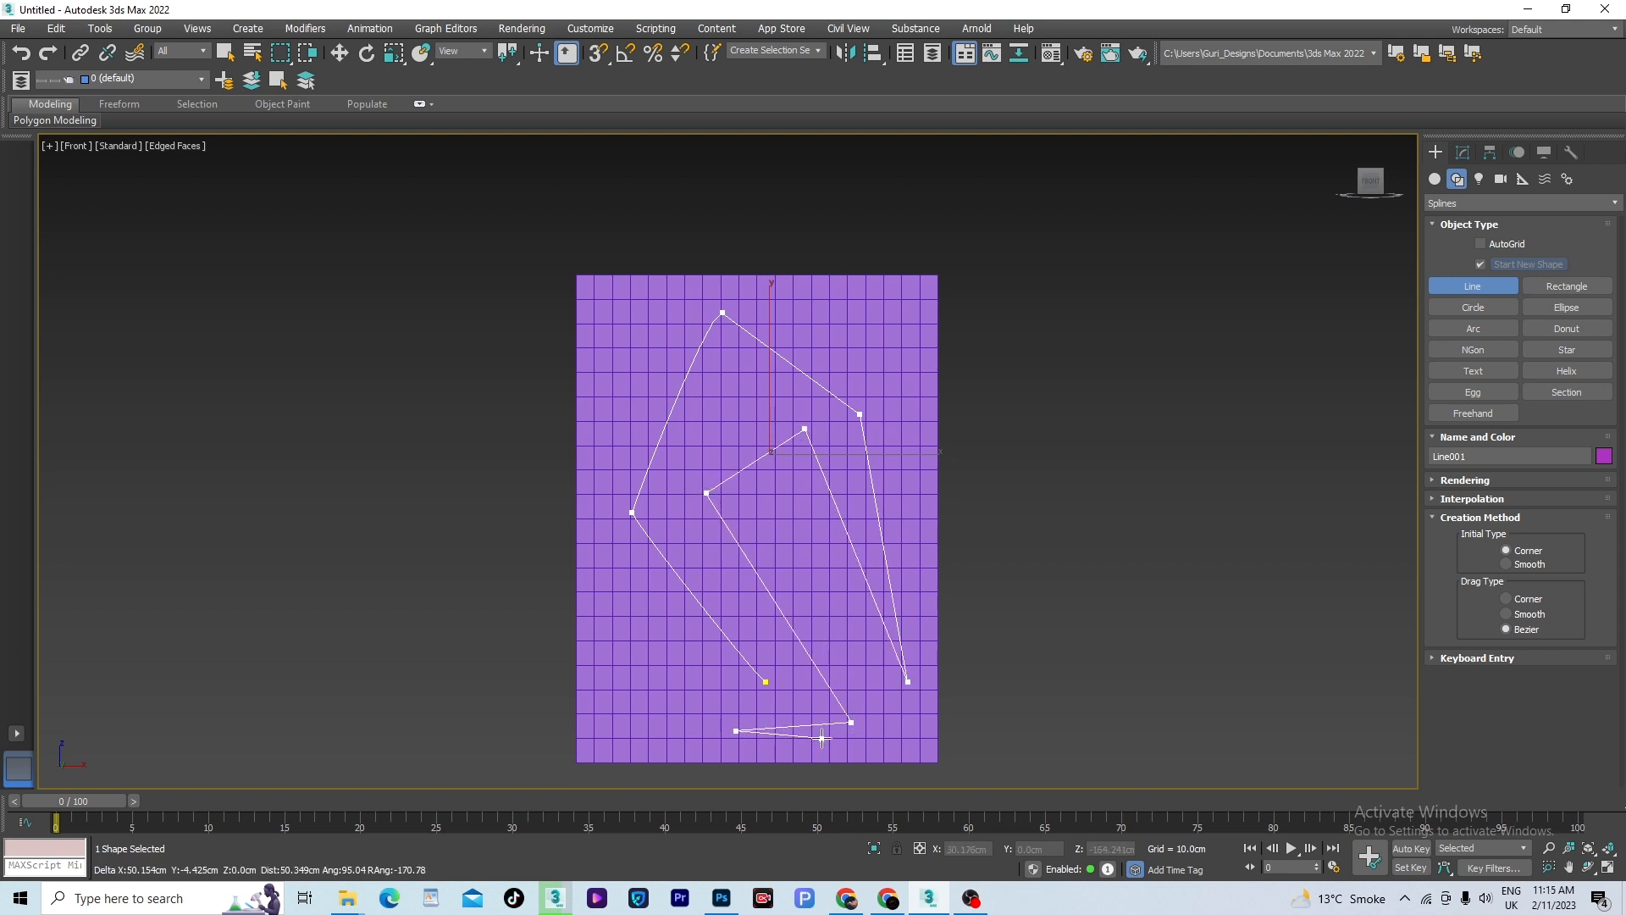
{"action": "right_click", "coordinate": [822, 739]}
{"action": "key", "text": "w"}
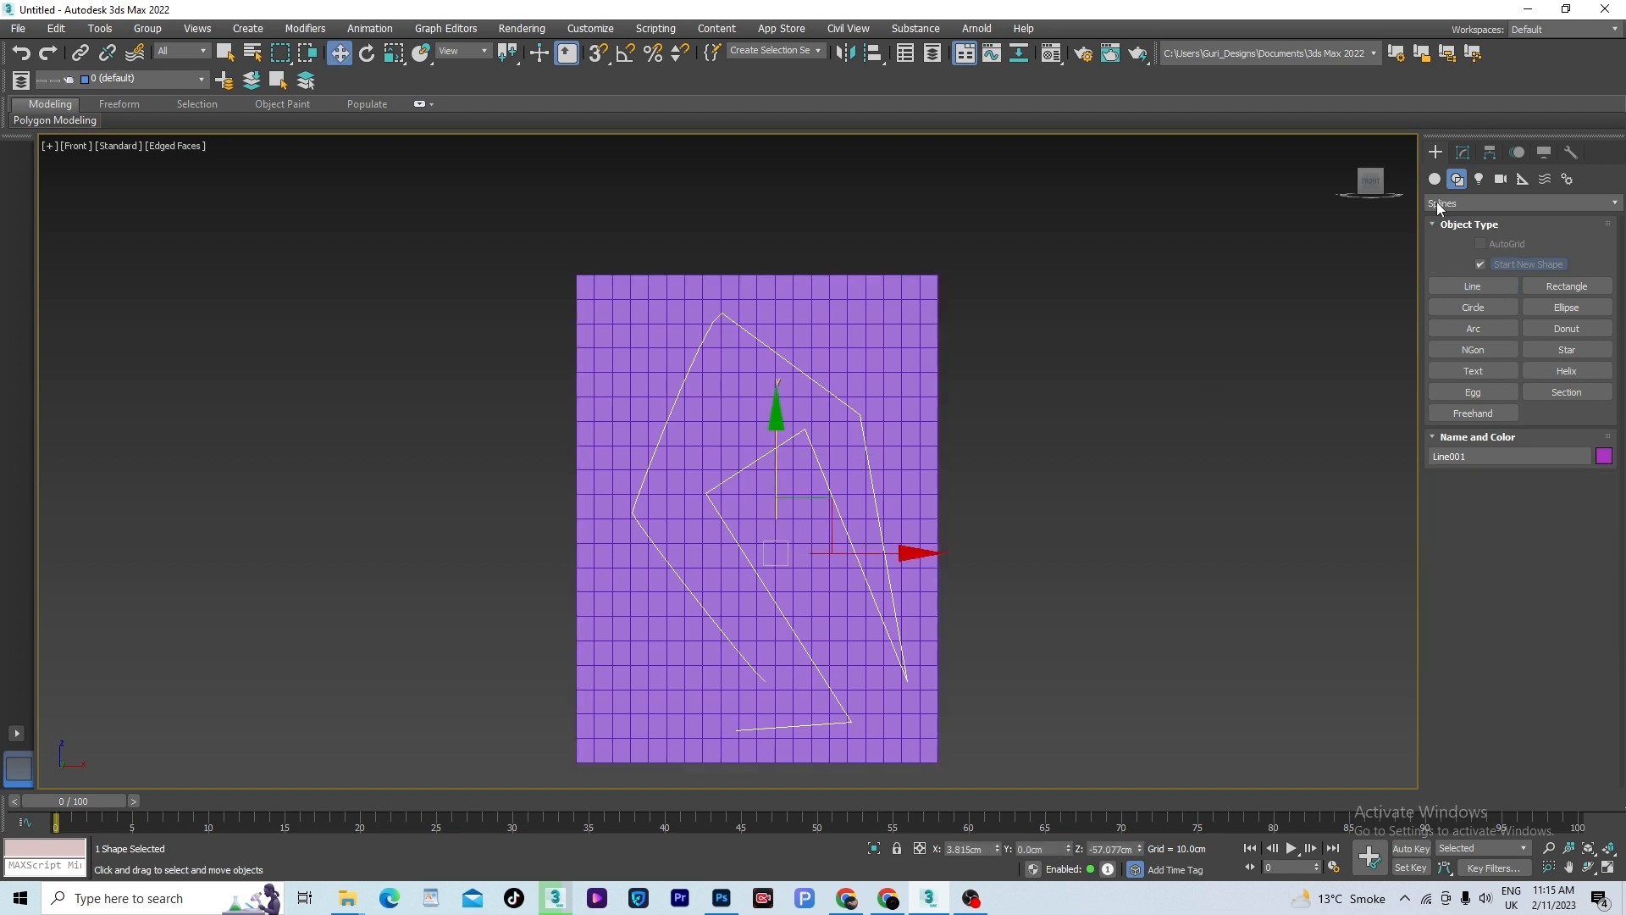
- Select all vertices of the line and convert them to Smooth
{"action": "left_click", "coordinate": [1464, 152]}
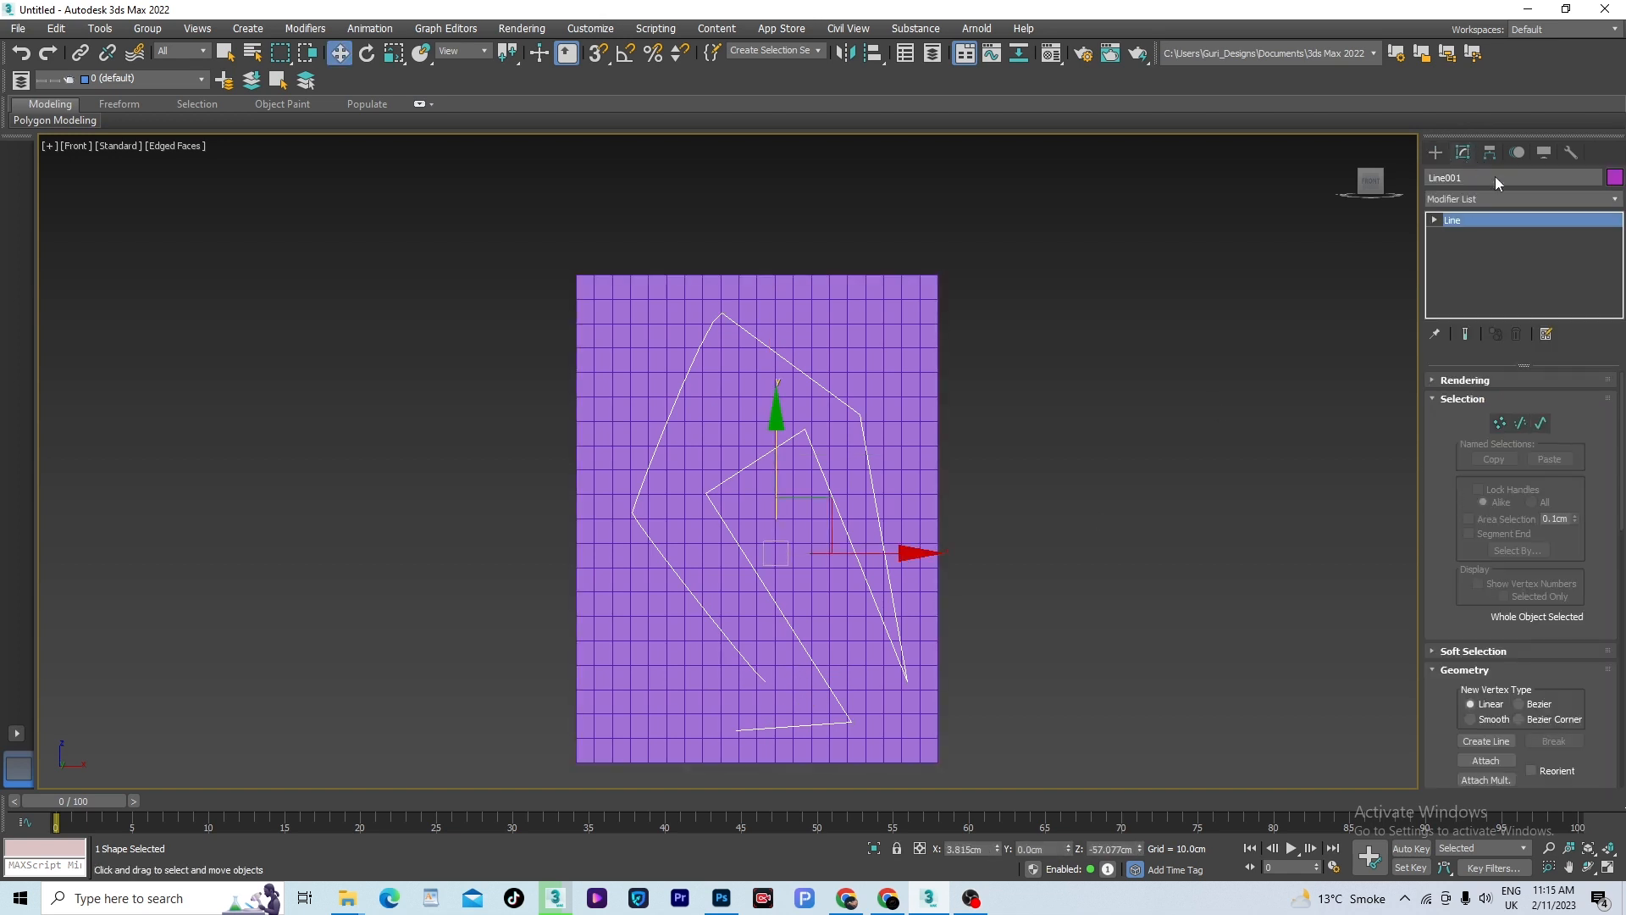
{"action": "left_click", "coordinate": [1499, 423]}
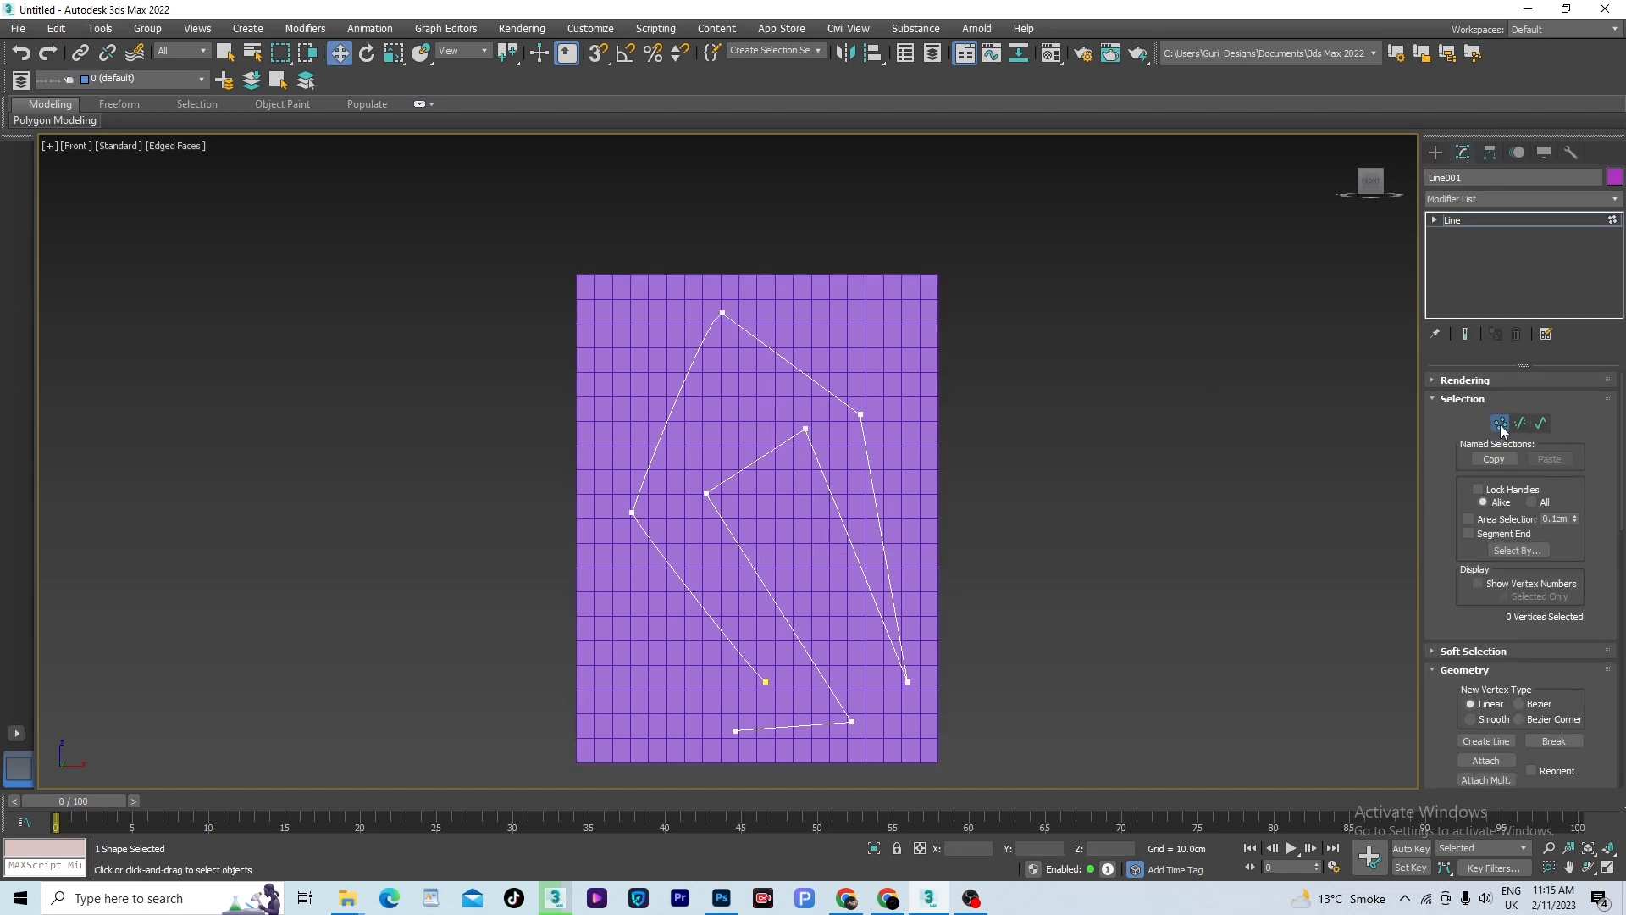
{"action": "scroll", "coordinate": [983, 392], "scroll_direction": "down", "scroll_amount": 5}
{"action": "left_click_drag", "start_coordinate": [1075, 273], "coordinate": [656, 651]}
{"action": "right_click", "coordinate": [744, 378]}
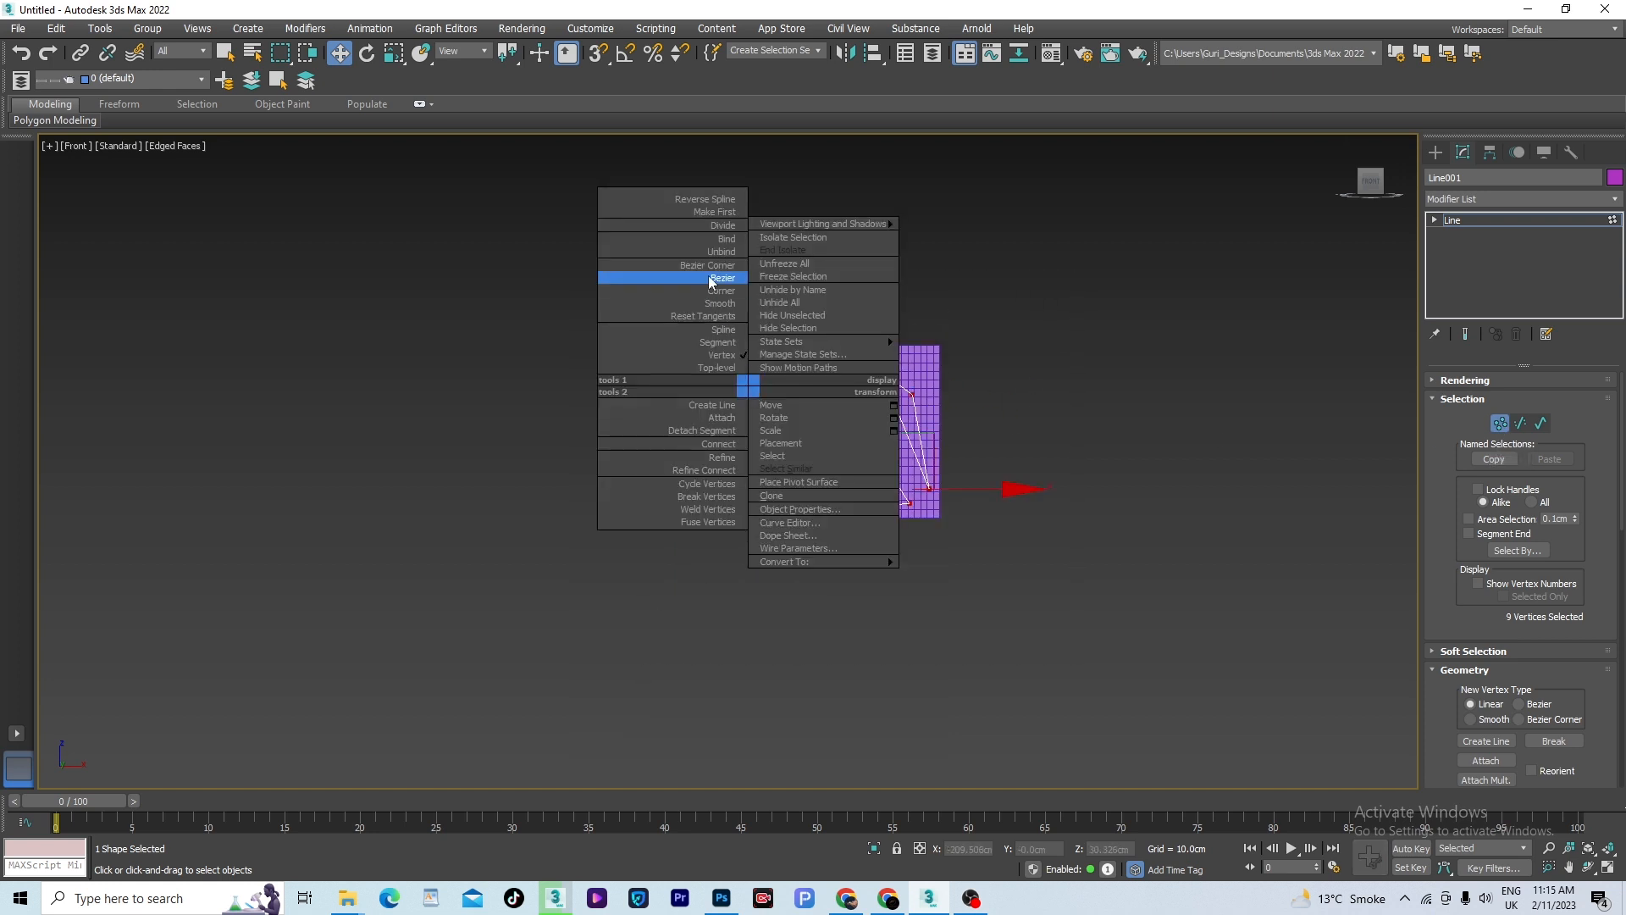
{"action": "left_click", "coordinate": [724, 303]}
{"action": "scroll", "coordinate": [900, 401], "scroll_direction": "up", "scroll_amount": 5}
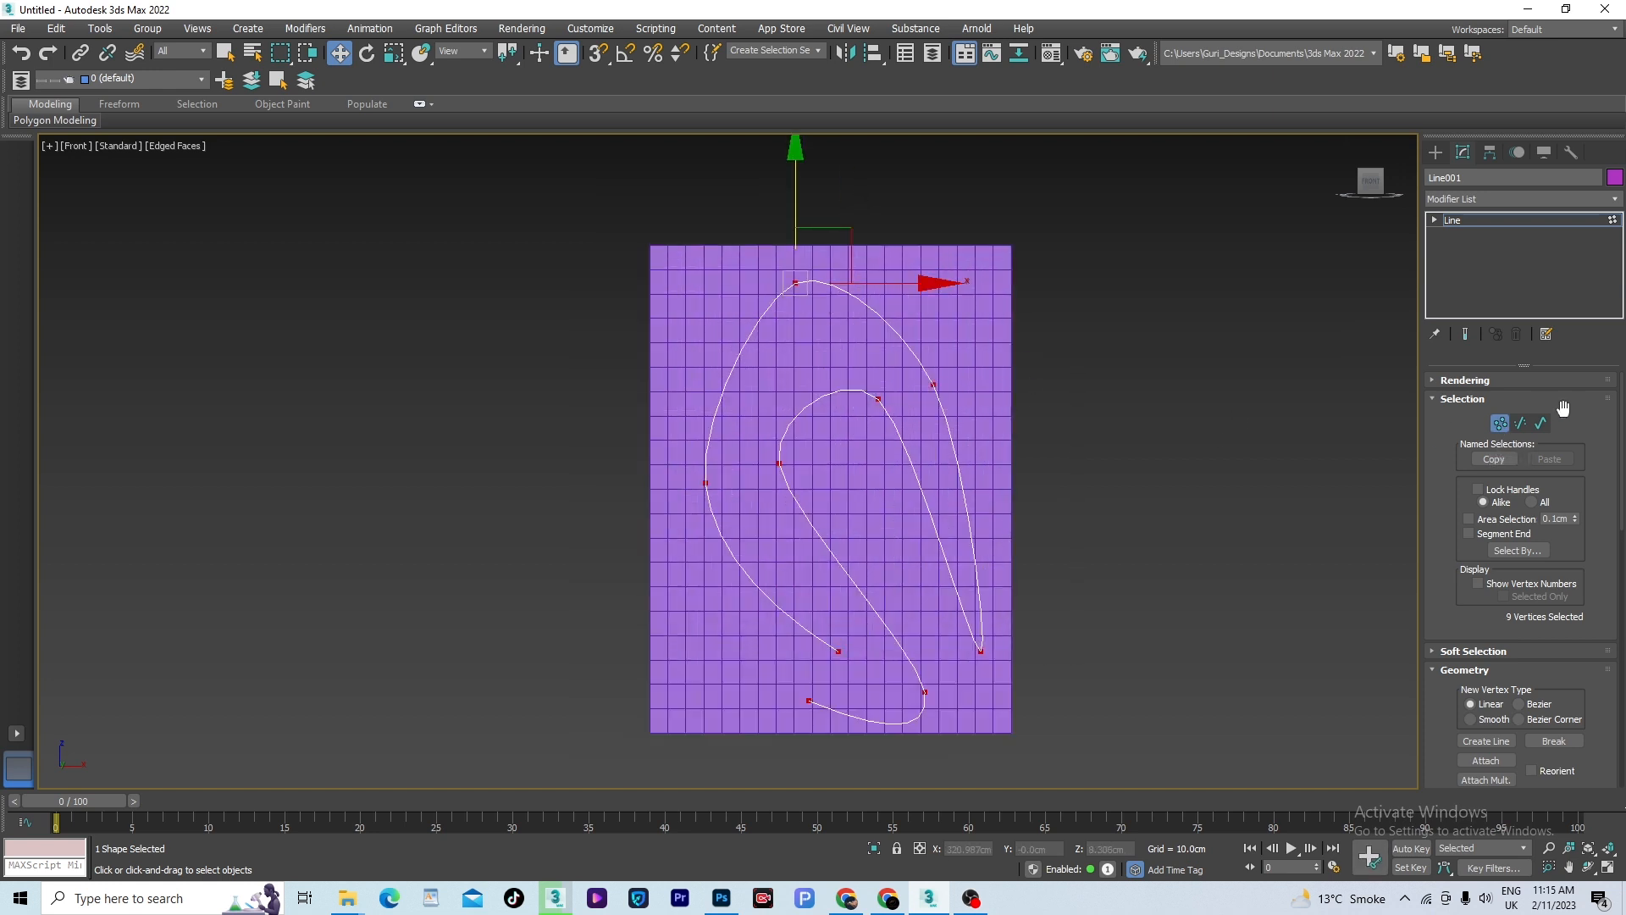
- Select the line's entire curve at the Spline sub-object level and reveal its geometry editing options
{"action": "left_click", "coordinate": [1540, 423]}
{"action": "scroll", "coordinate": [971, 354], "scroll_direction": "up", "scroll_amount": 3}
{"action": "left_click", "coordinate": [866, 398]}
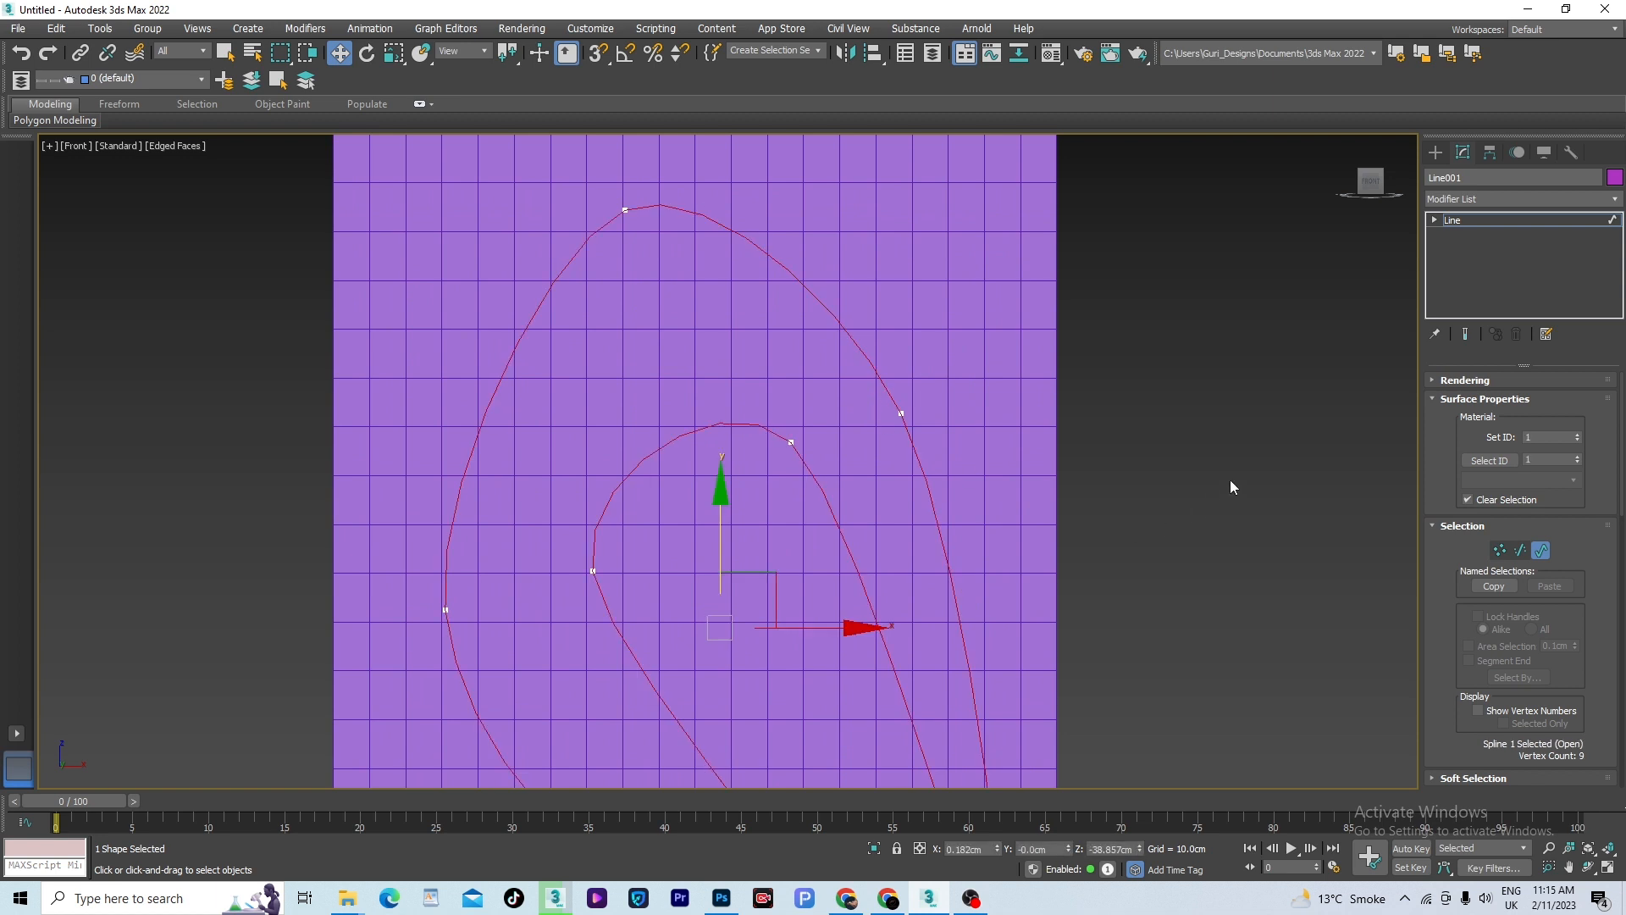
{"action": "left_click_drag", "start_coordinate": [1623, 488], "coordinate": [1623, 688]}
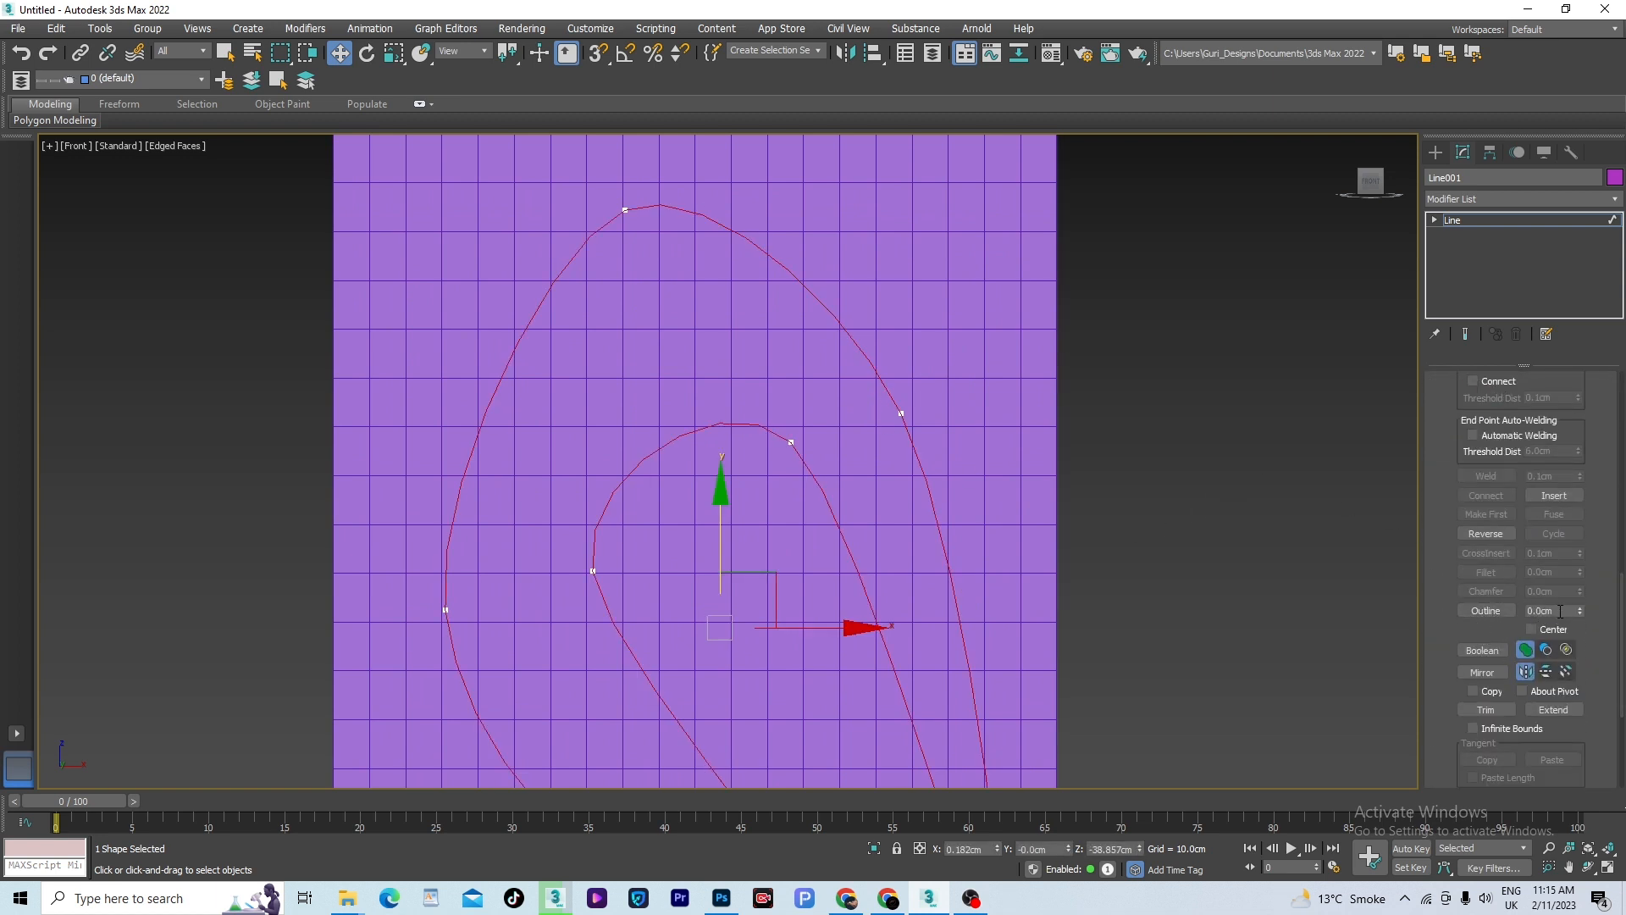
{"action": "left_click", "coordinate": [1478, 610]}
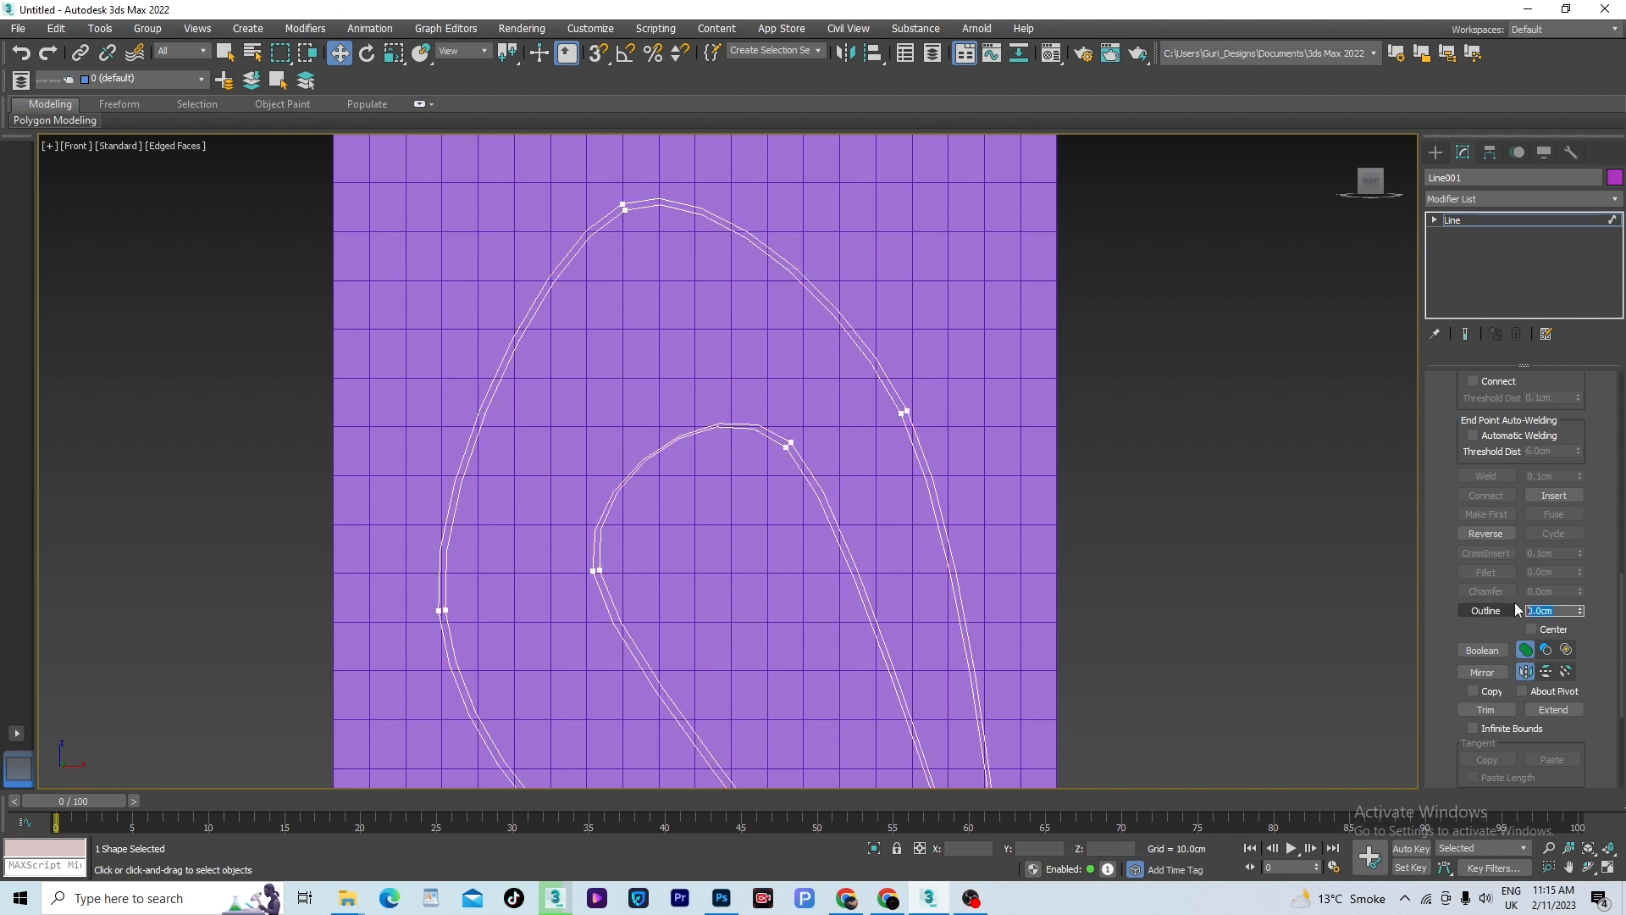
{"action": "key", "text": "Return"}
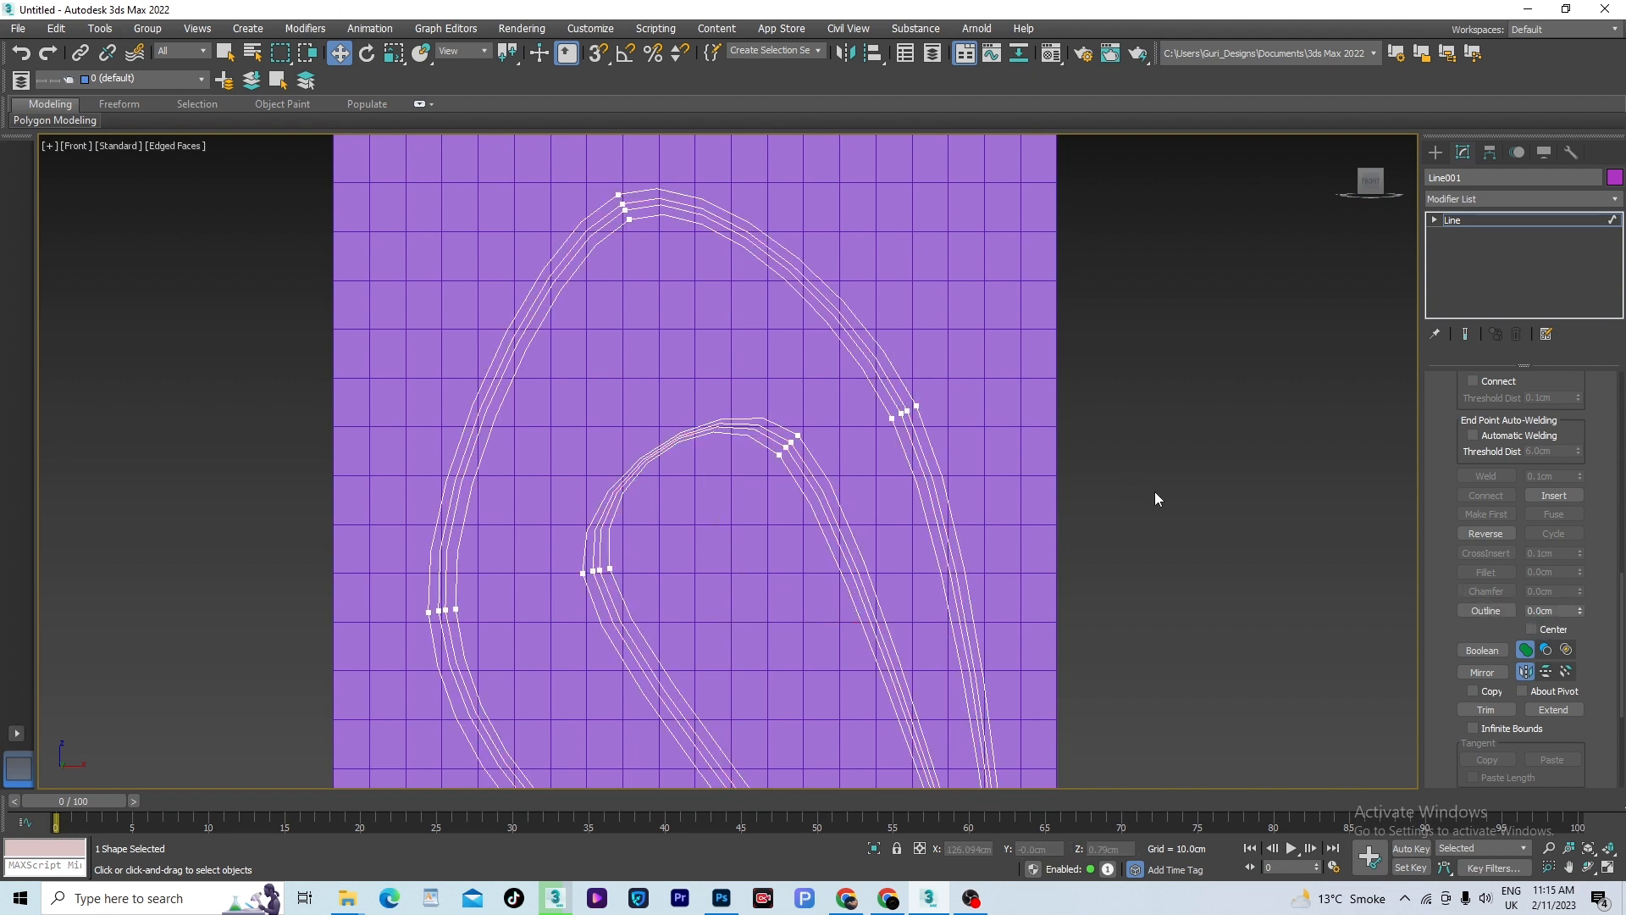
{"action": "left_click", "coordinate": [1155, 491]}
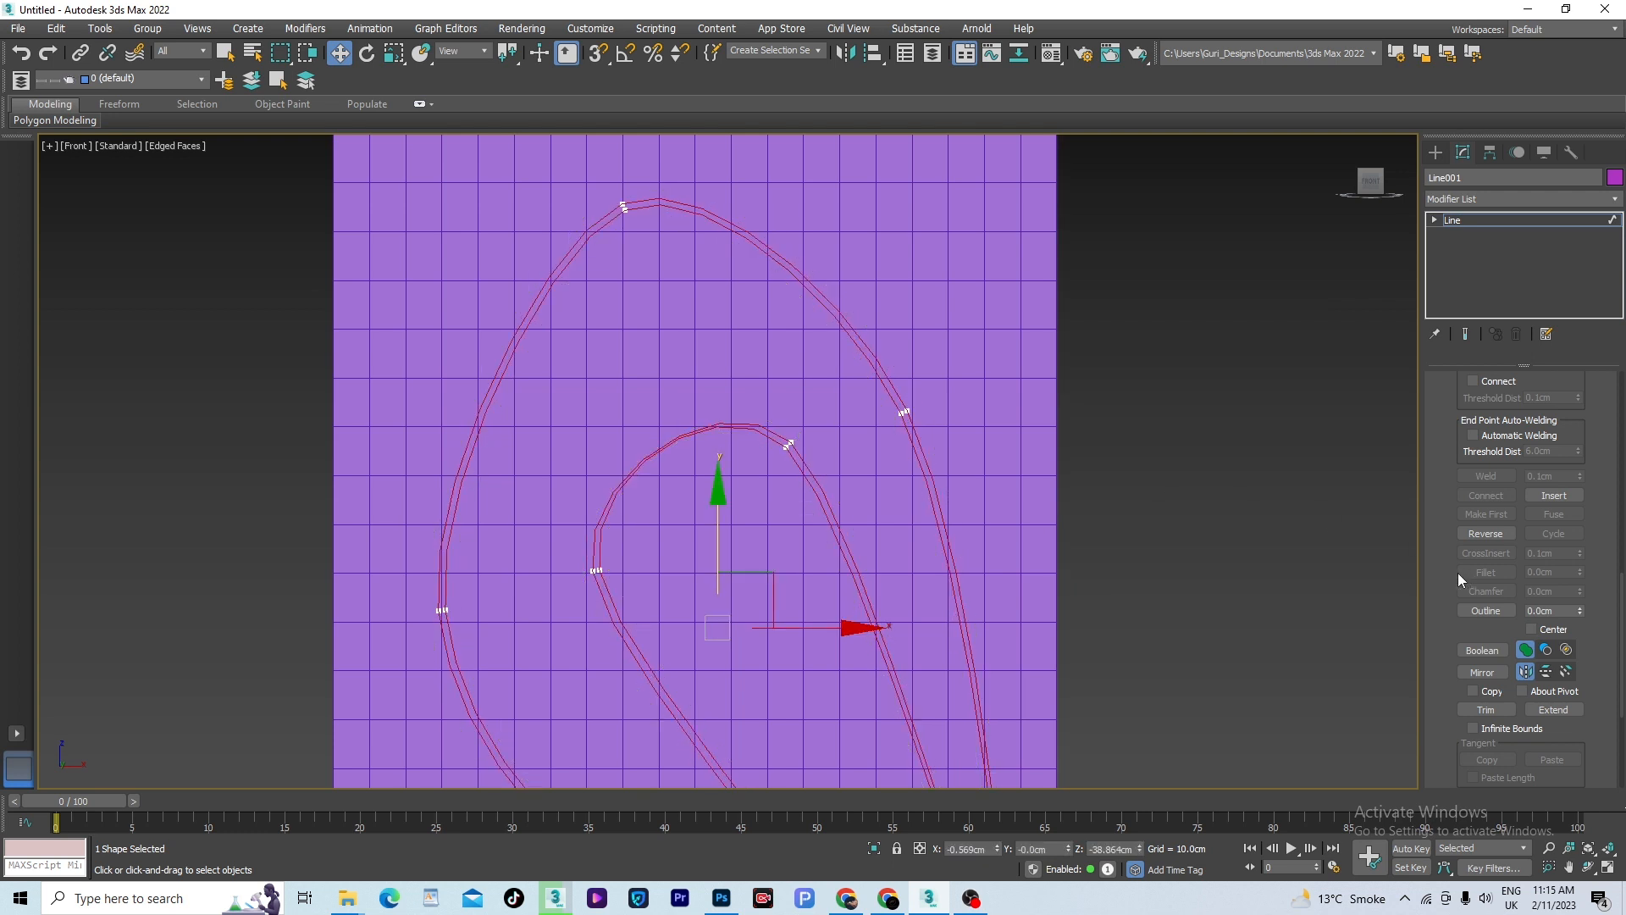
{"action": "key", "text": "ctrl+z"}
{"action": "key", "text": "ctrl+z"}
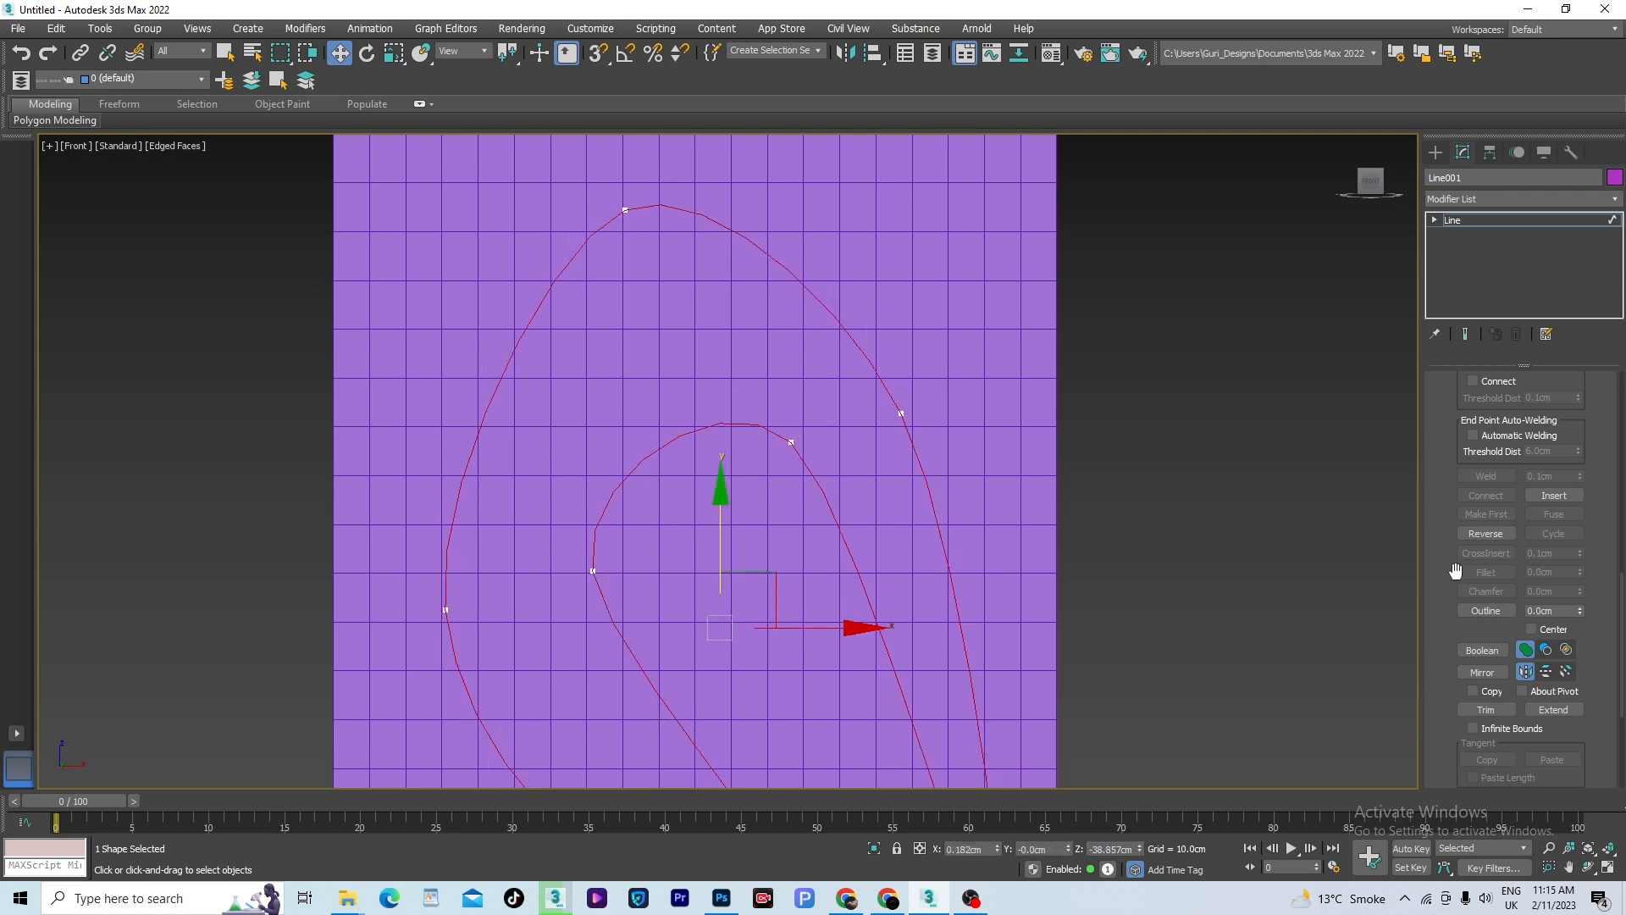
- Outline the selected spline to turn it into a thin closed strip
{"action": "left_click", "coordinate": [1549, 610]}
{"action": "key", "text": "Return"}
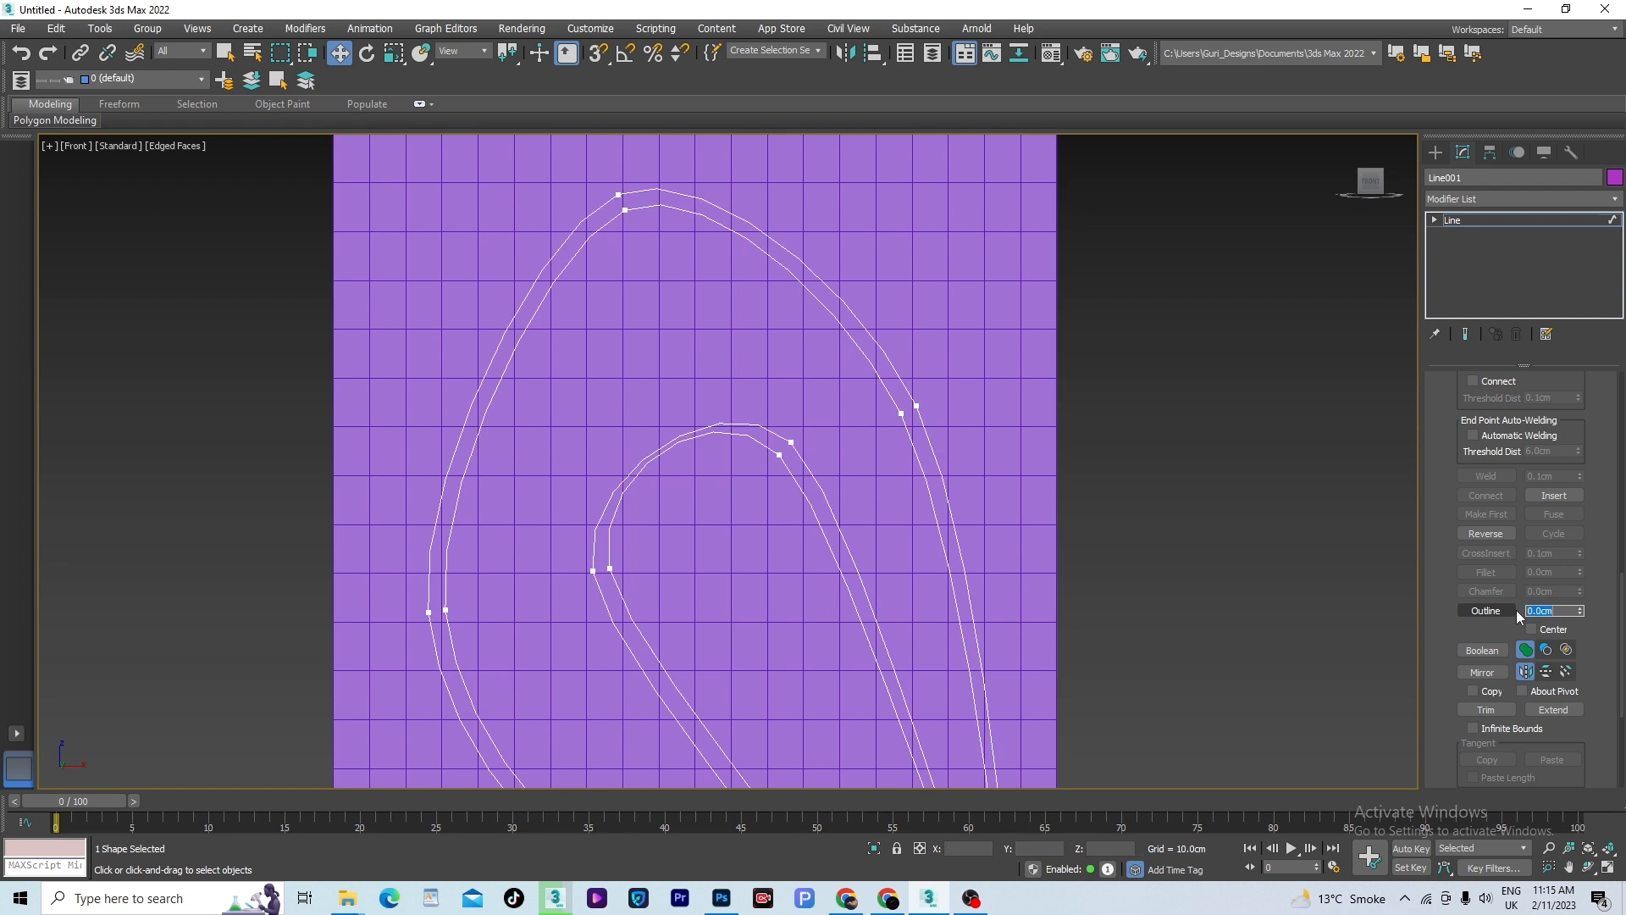
{"action": "scroll", "coordinate": [875, 281], "scroll_direction": "down", "scroll_amount": 4}
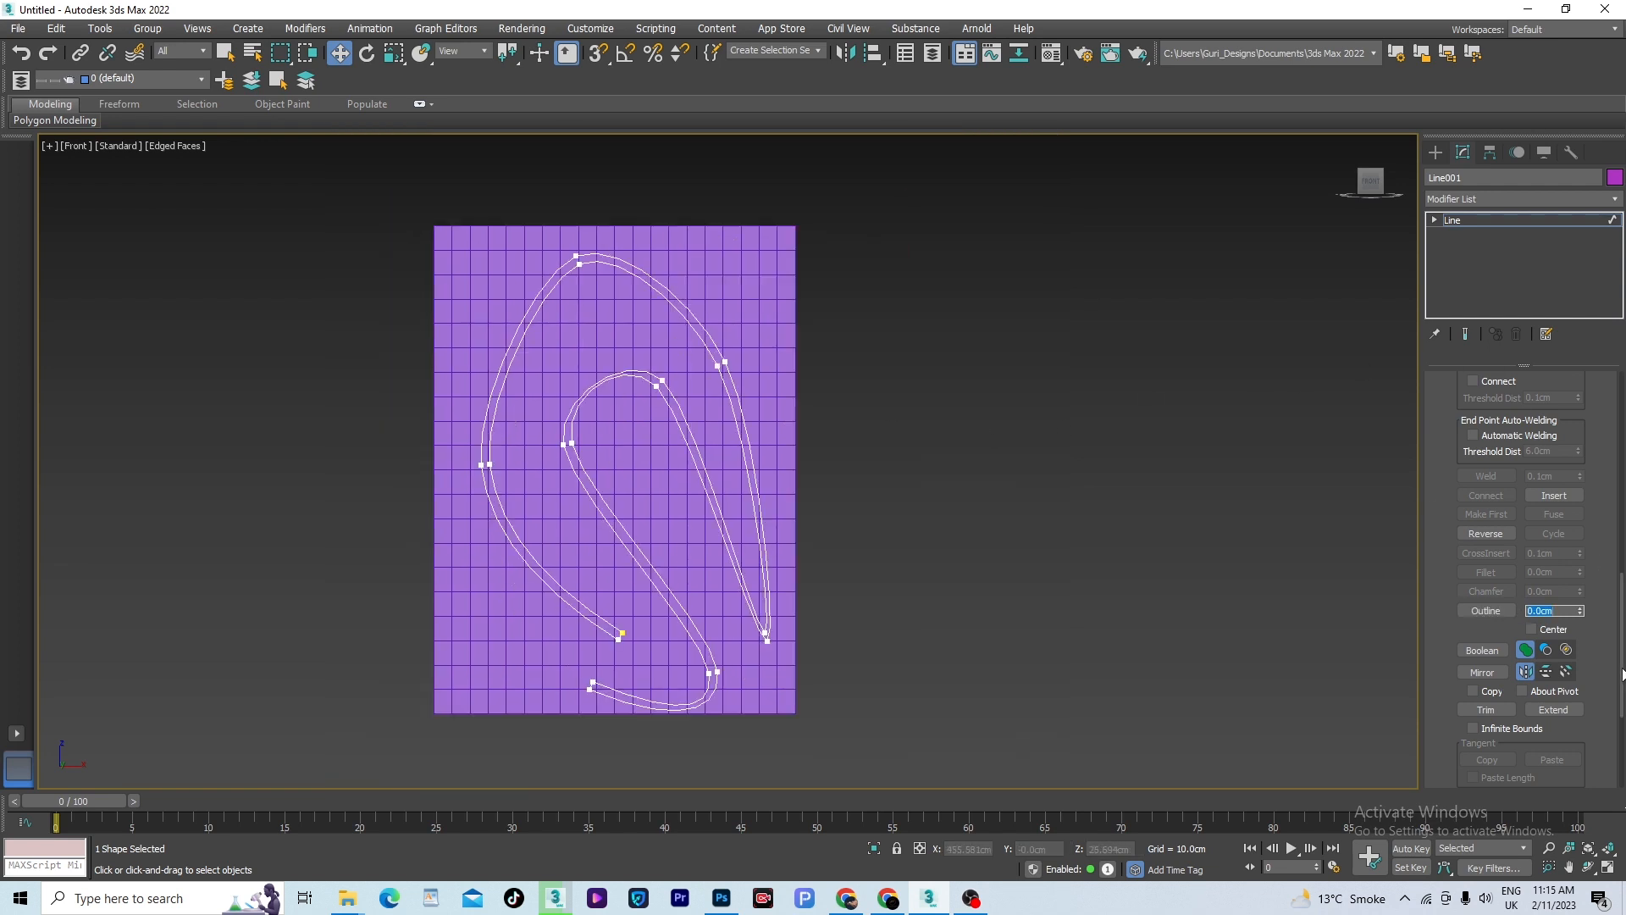
- Enable Adaptive interpolation for the outlined line and leave spline editing
{"action": "scroll", "coordinate": [1613, 410], "scroll_direction": "up", "scroll_amount": 5}
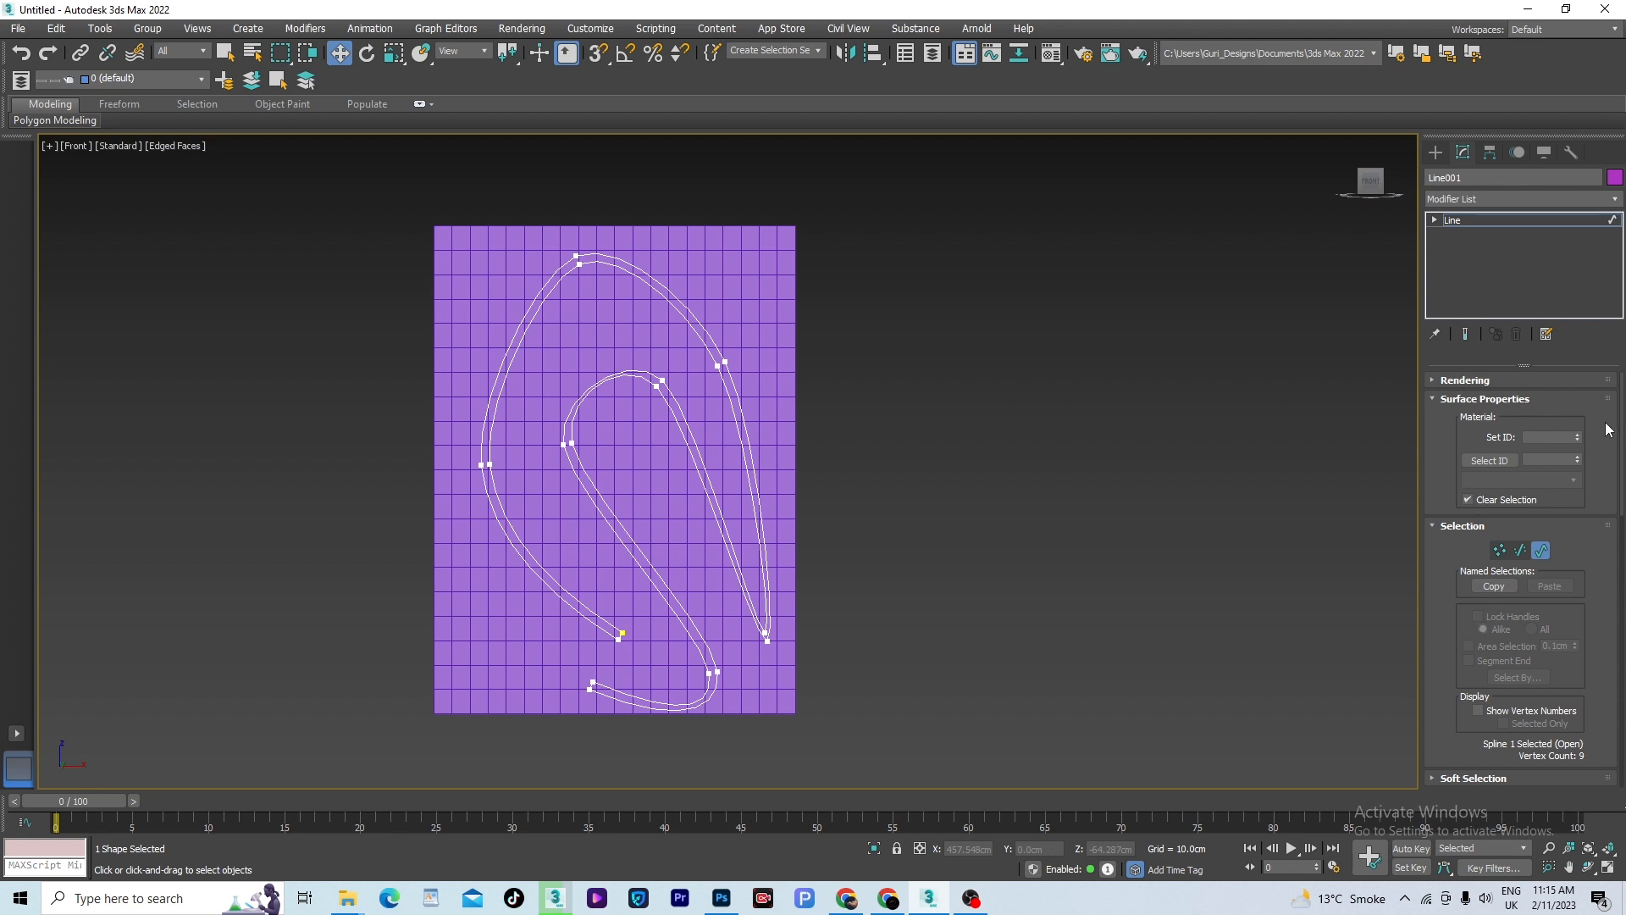
{"action": "scroll", "coordinate": [1524, 508], "scroll_direction": "down", "scroll_amount": 10}
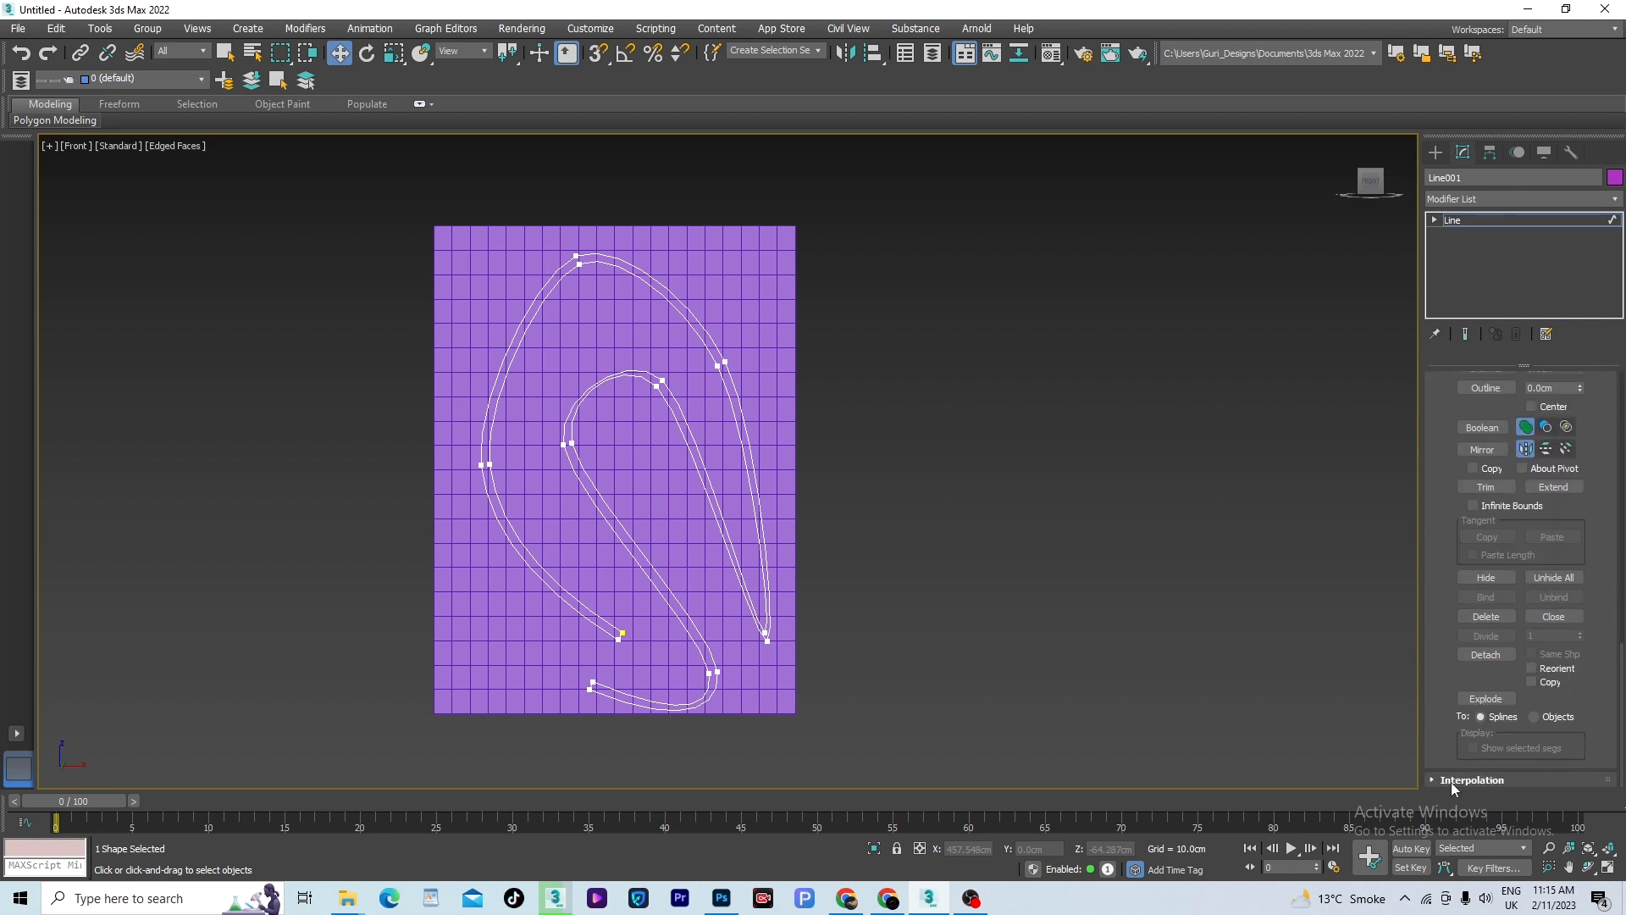
{"action": "left_click", "coordinate": [1431, 780]}
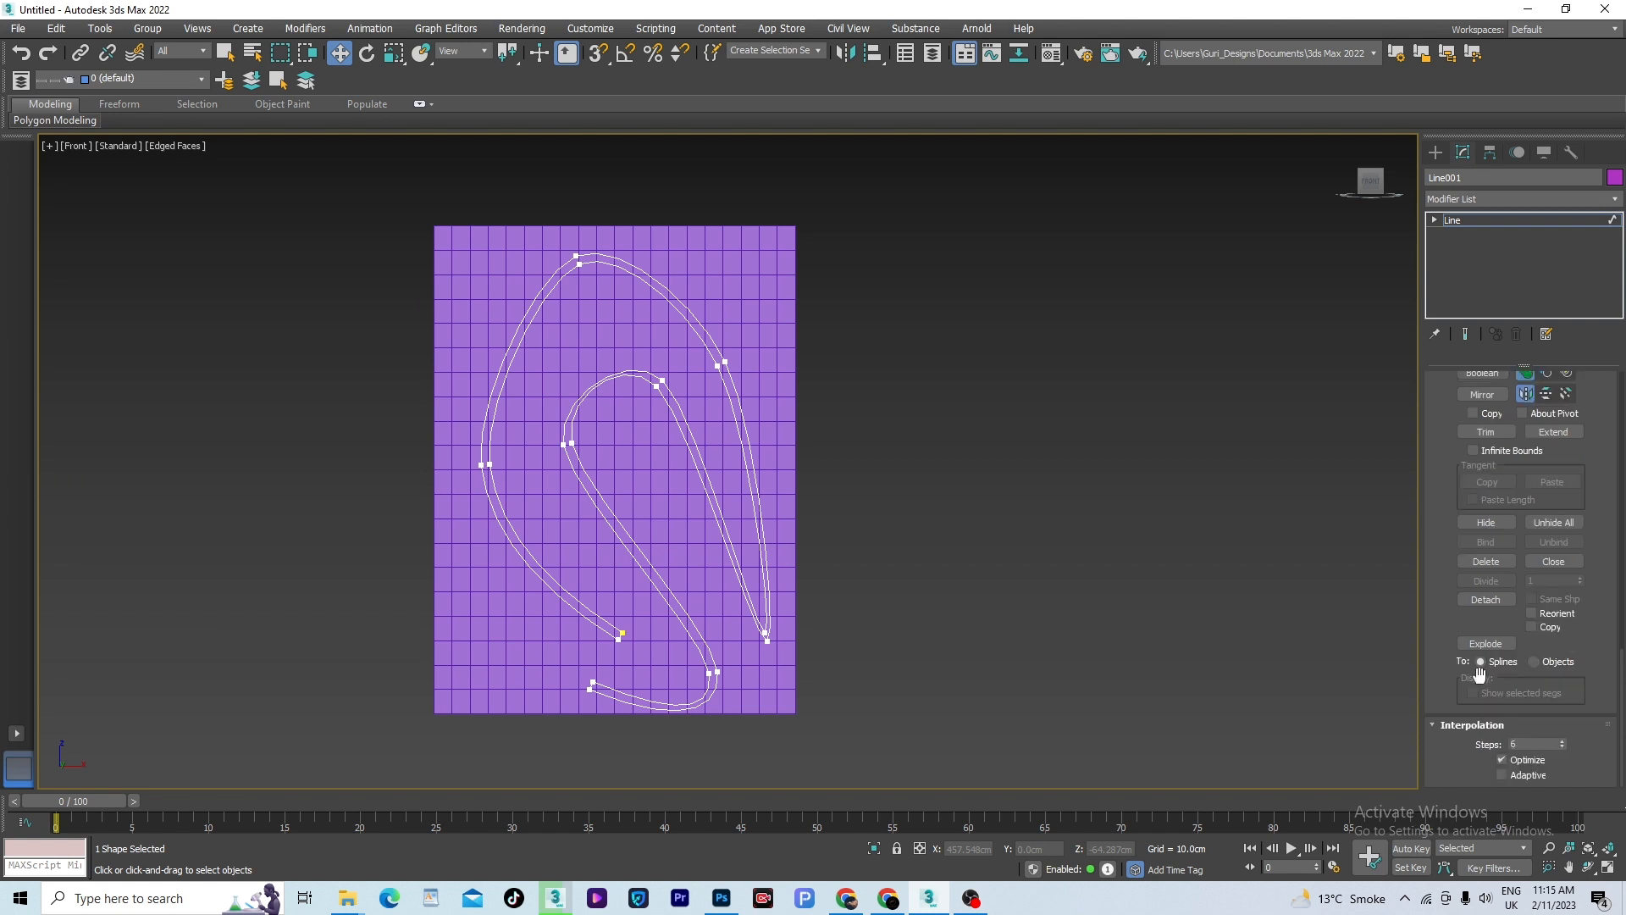
{"action": "left_click", "coordinate": [1502, 775]}
{"action": "scroll", "coordinate": [627, 405], "scroll_direction": "up", "scroll_amount": 2}
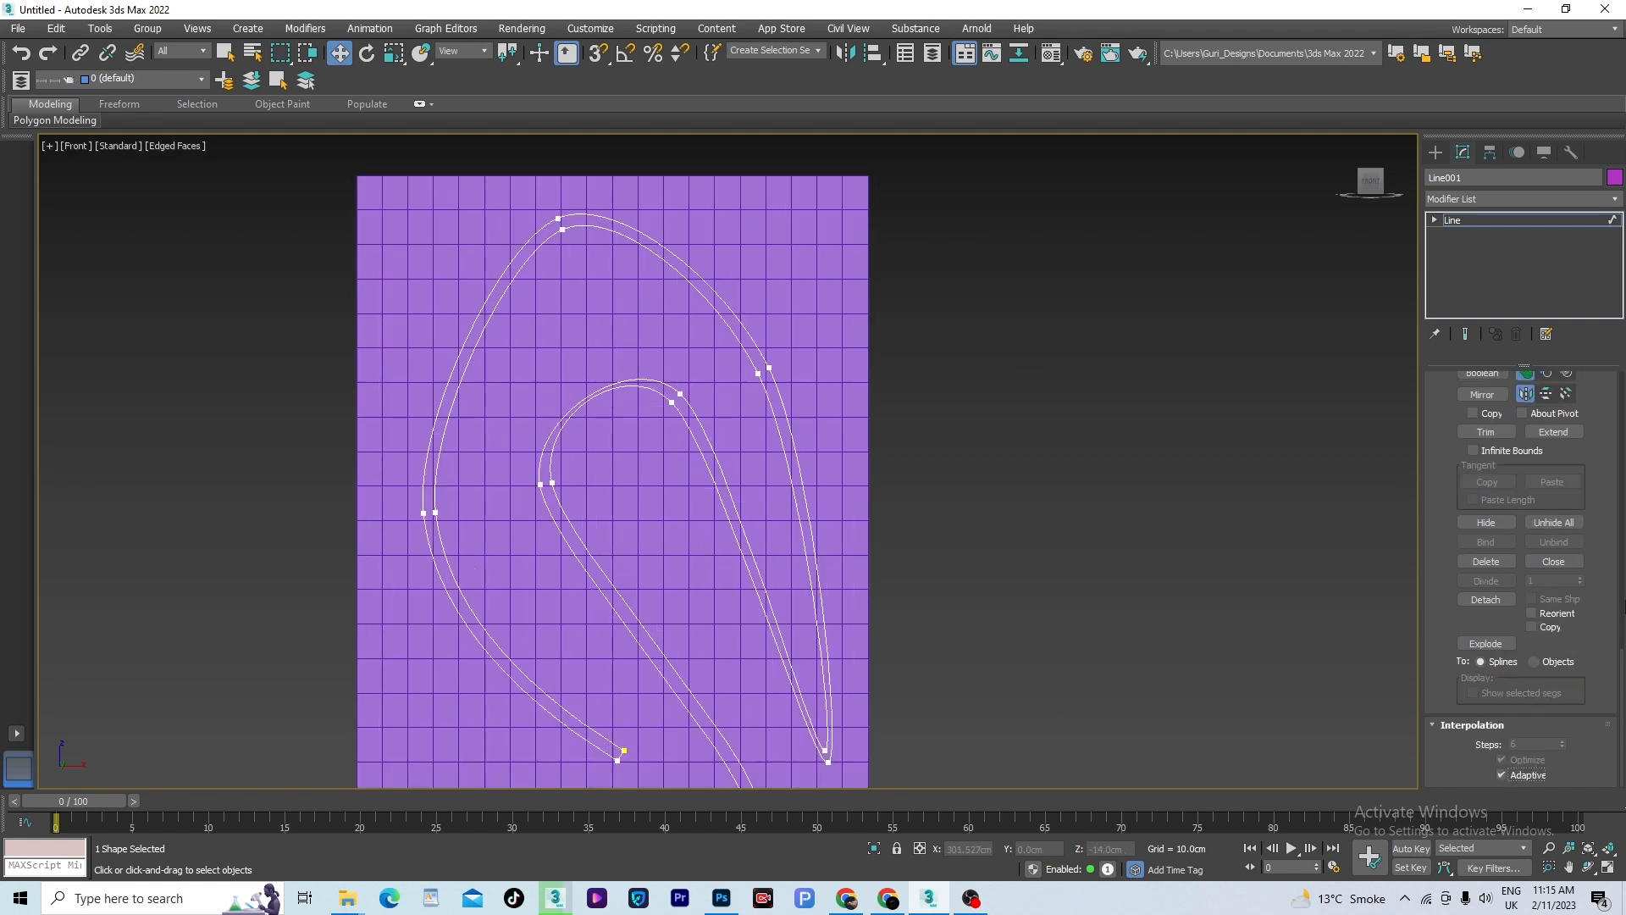
{"action": "scroll", "coordinate": [1558, 487], "scroll_direction": "up", "scroll_amount": 5}
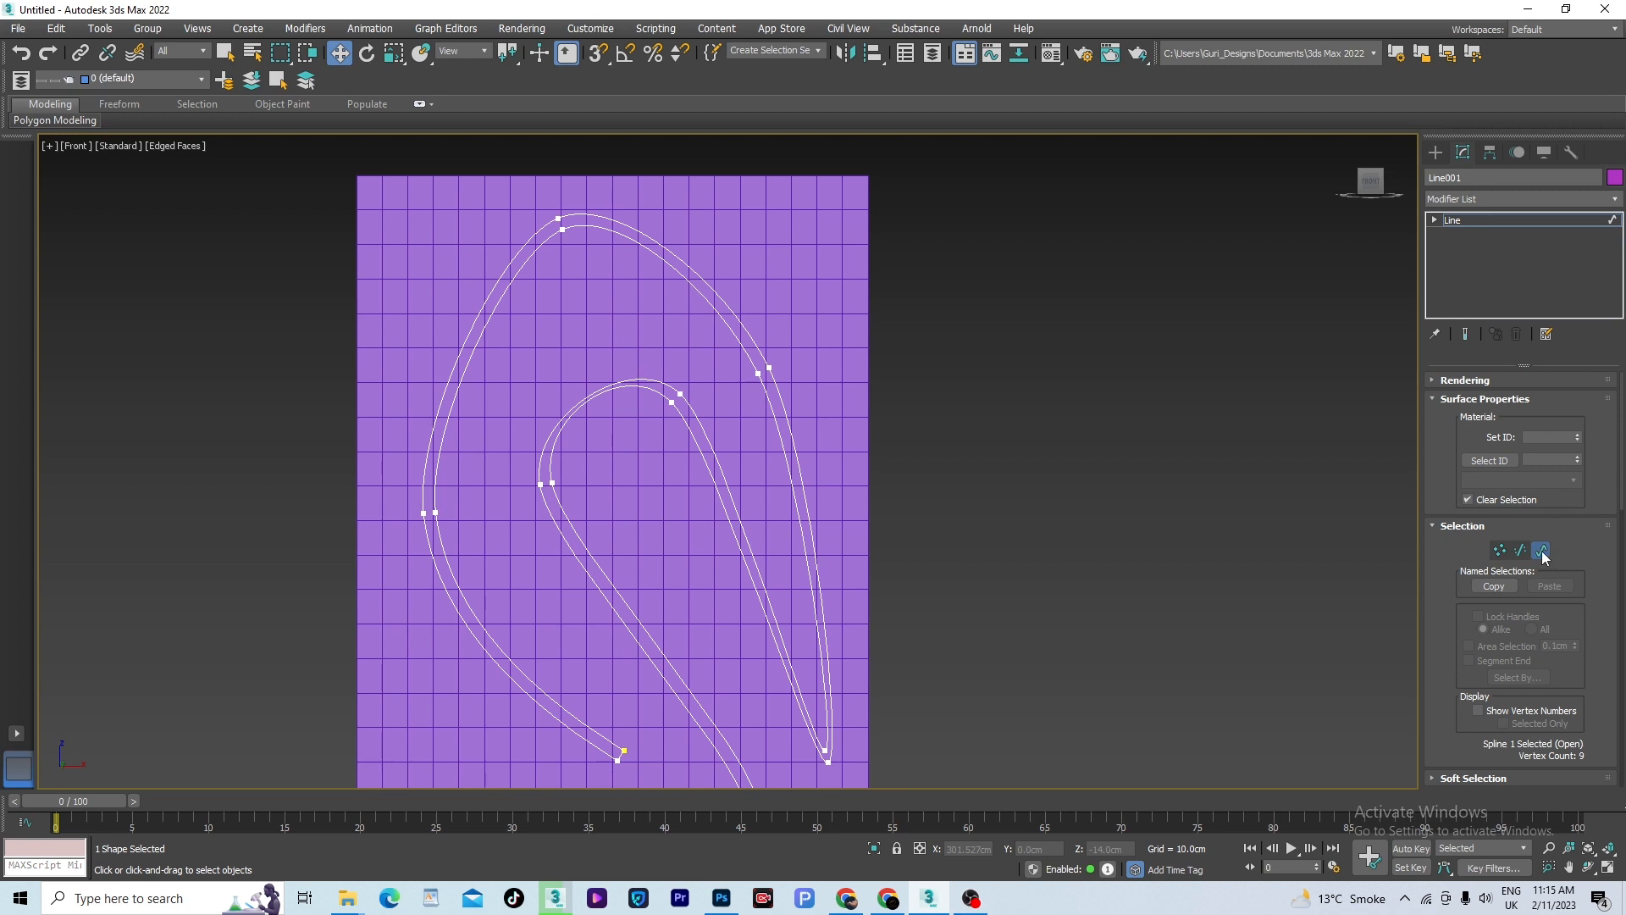
{"action": "left_click", "coordinate": [1542, 552]}
- Create a ShapeMerge compound object from the box and pick the outlined curve as an instanced shape
{"action": "scroll", "coordinate": [989, 467], "scroll_direction": "down", "scroll_amount": 2}
{"action": "left_click", "coordinate": [989, 467]}
{"action": "left_click", "coordinate": [808, 316]}
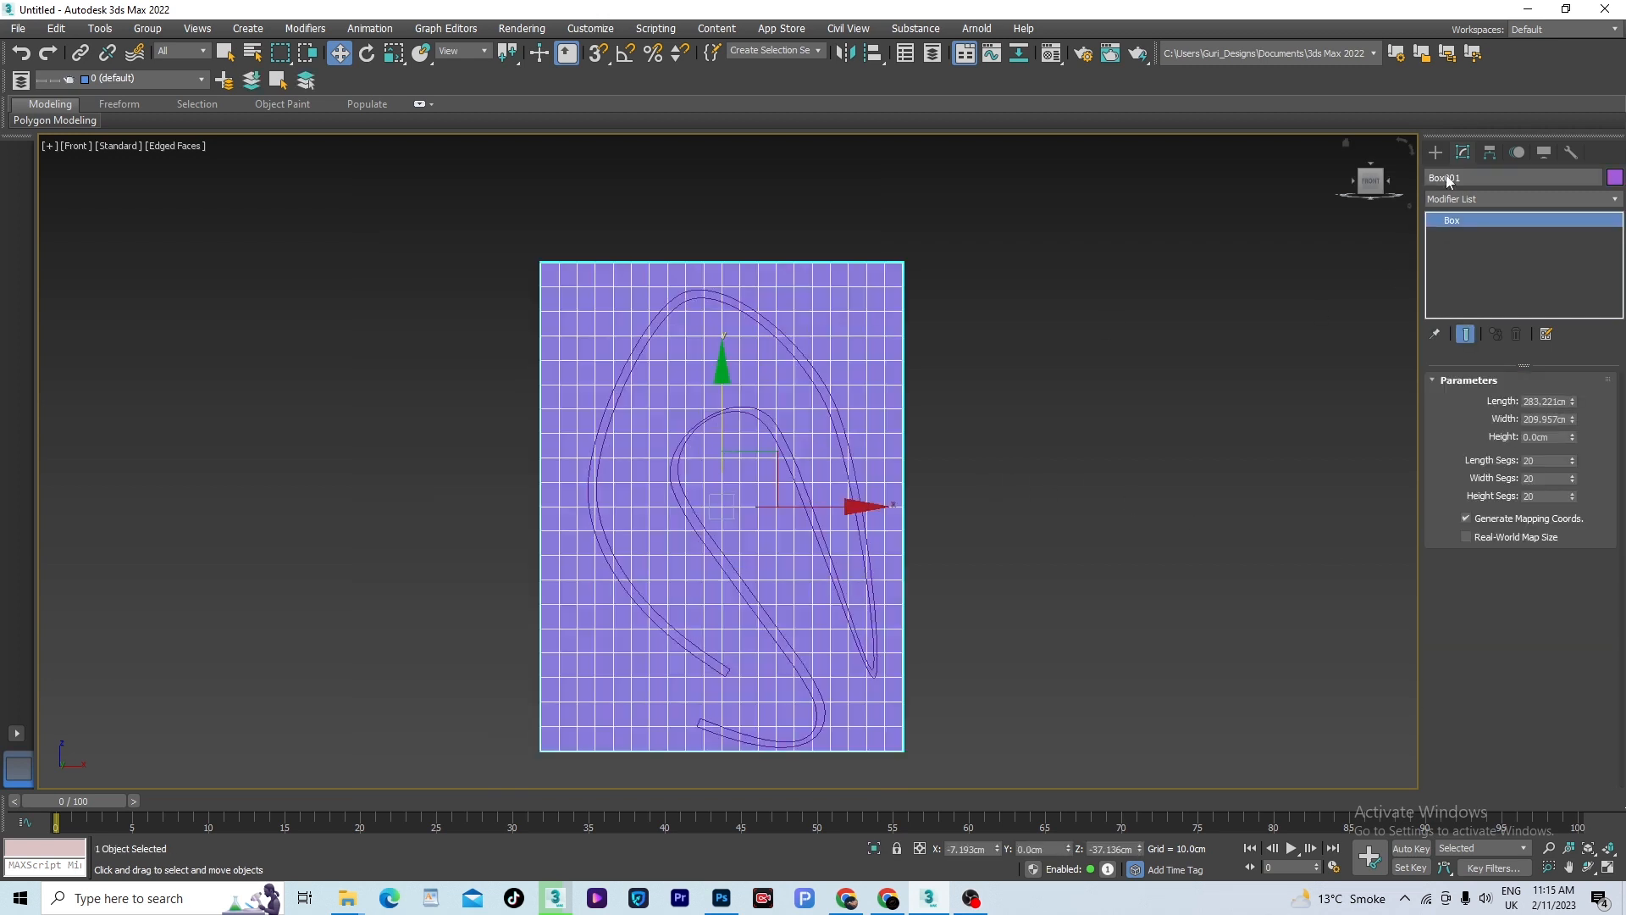
{"action": "left_click", "coordinate": [1435, 152]}
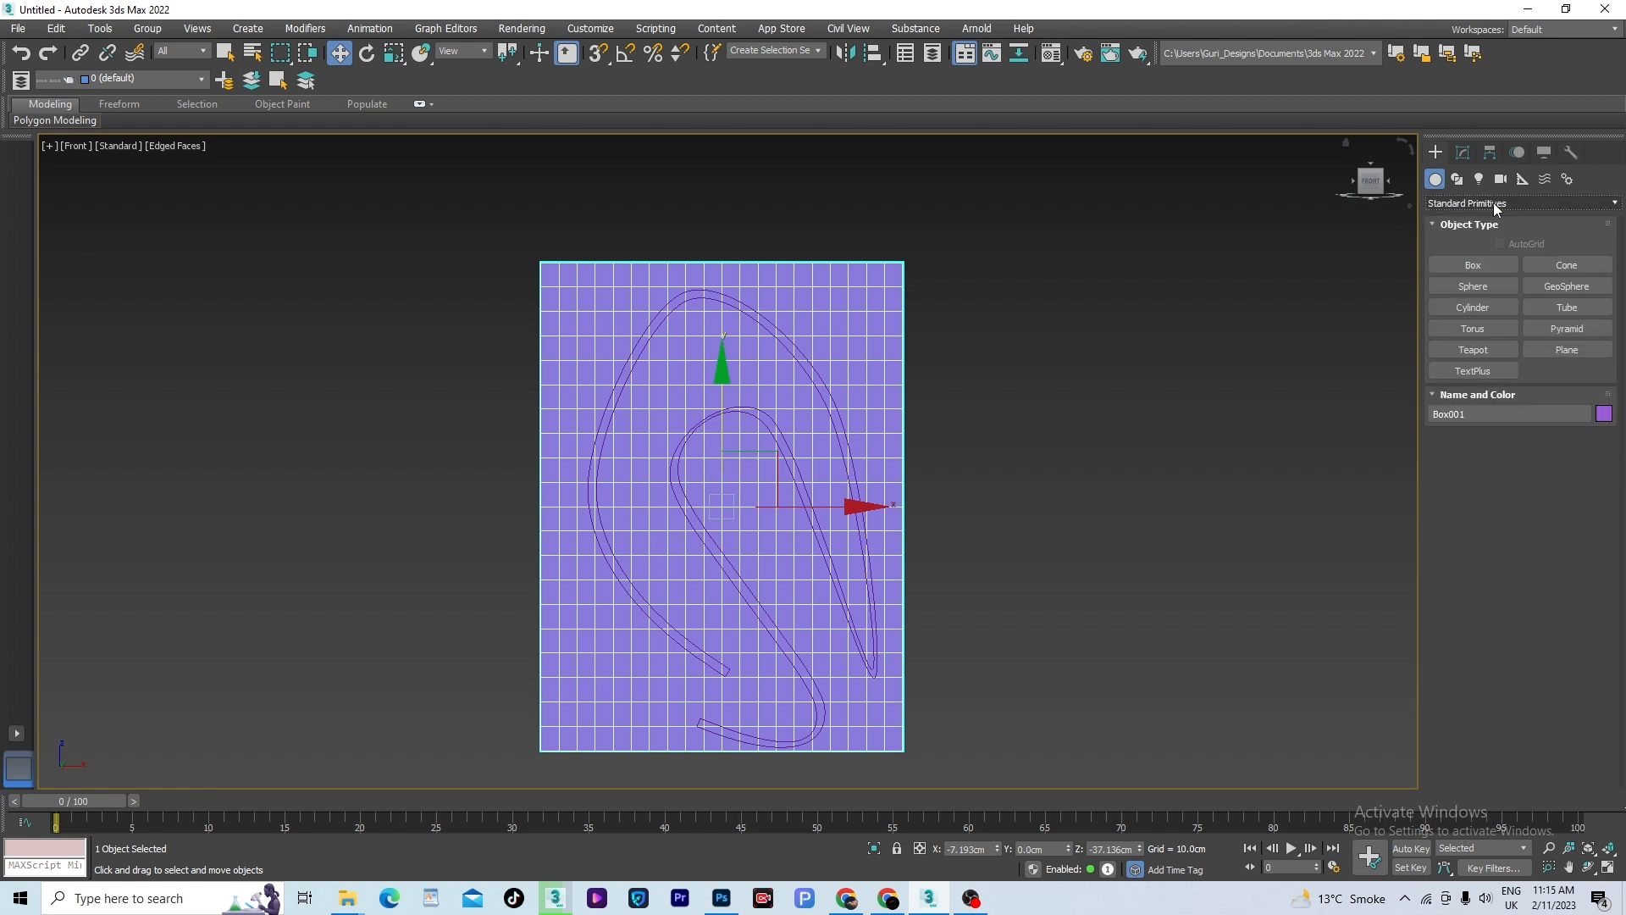
{"action": "left_click", "coordinate": [1492, 202]}
{"action": "left_click", "coordinate": [1468, 249]}
{"action": "left_click", "coordinate": [1560, 307]}
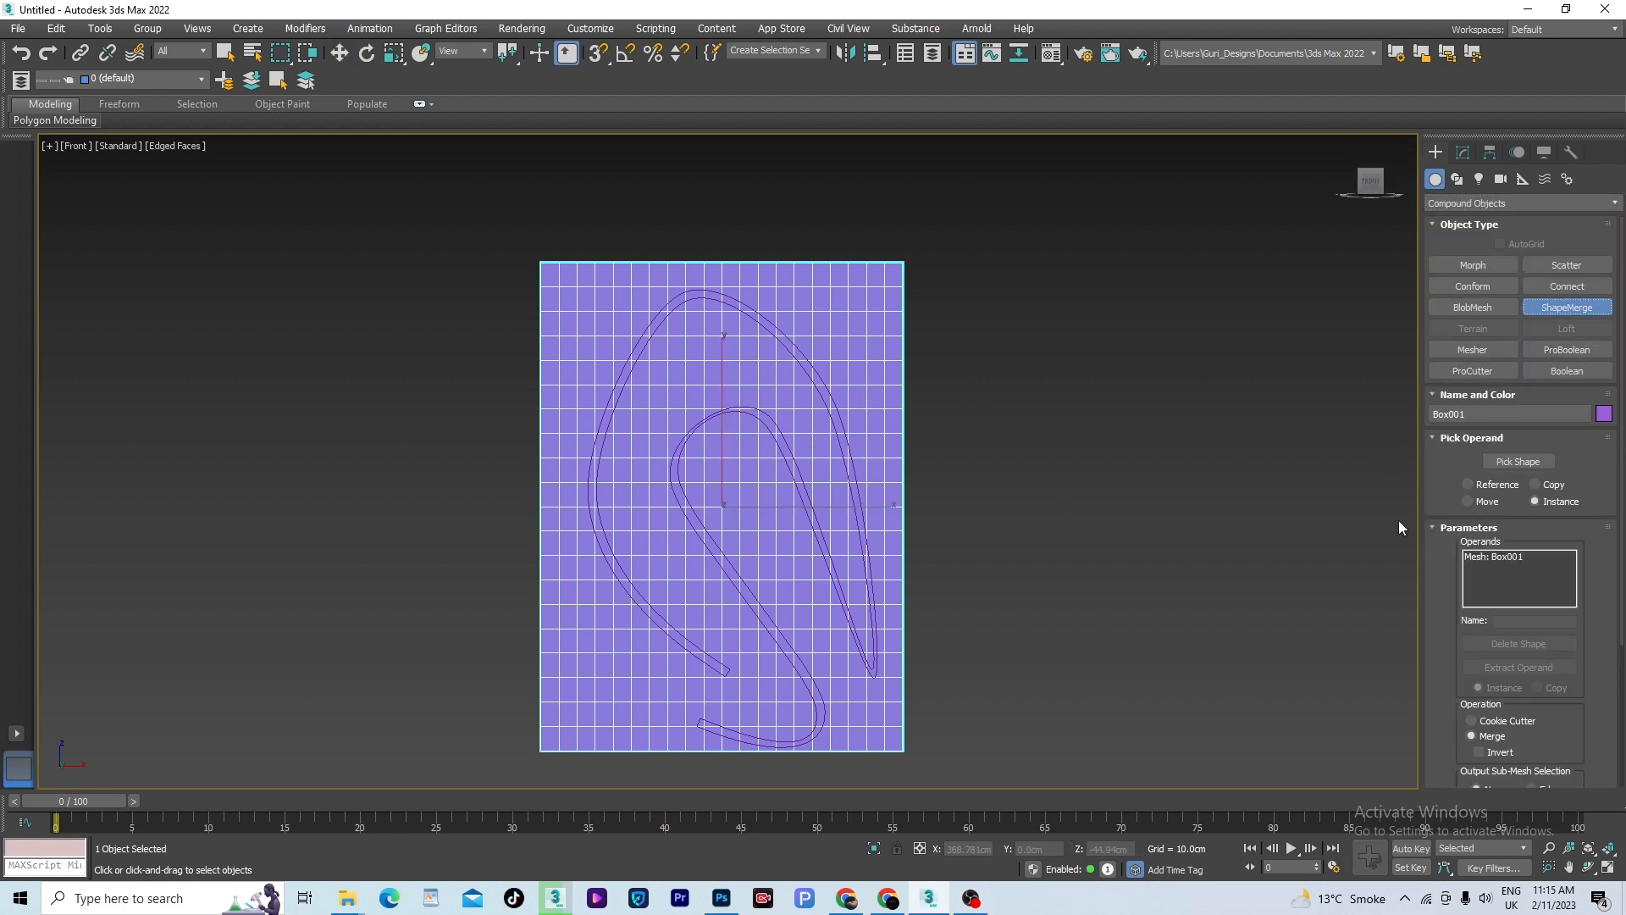
{"action": "left_click", "coordinate": [1519, 462]}
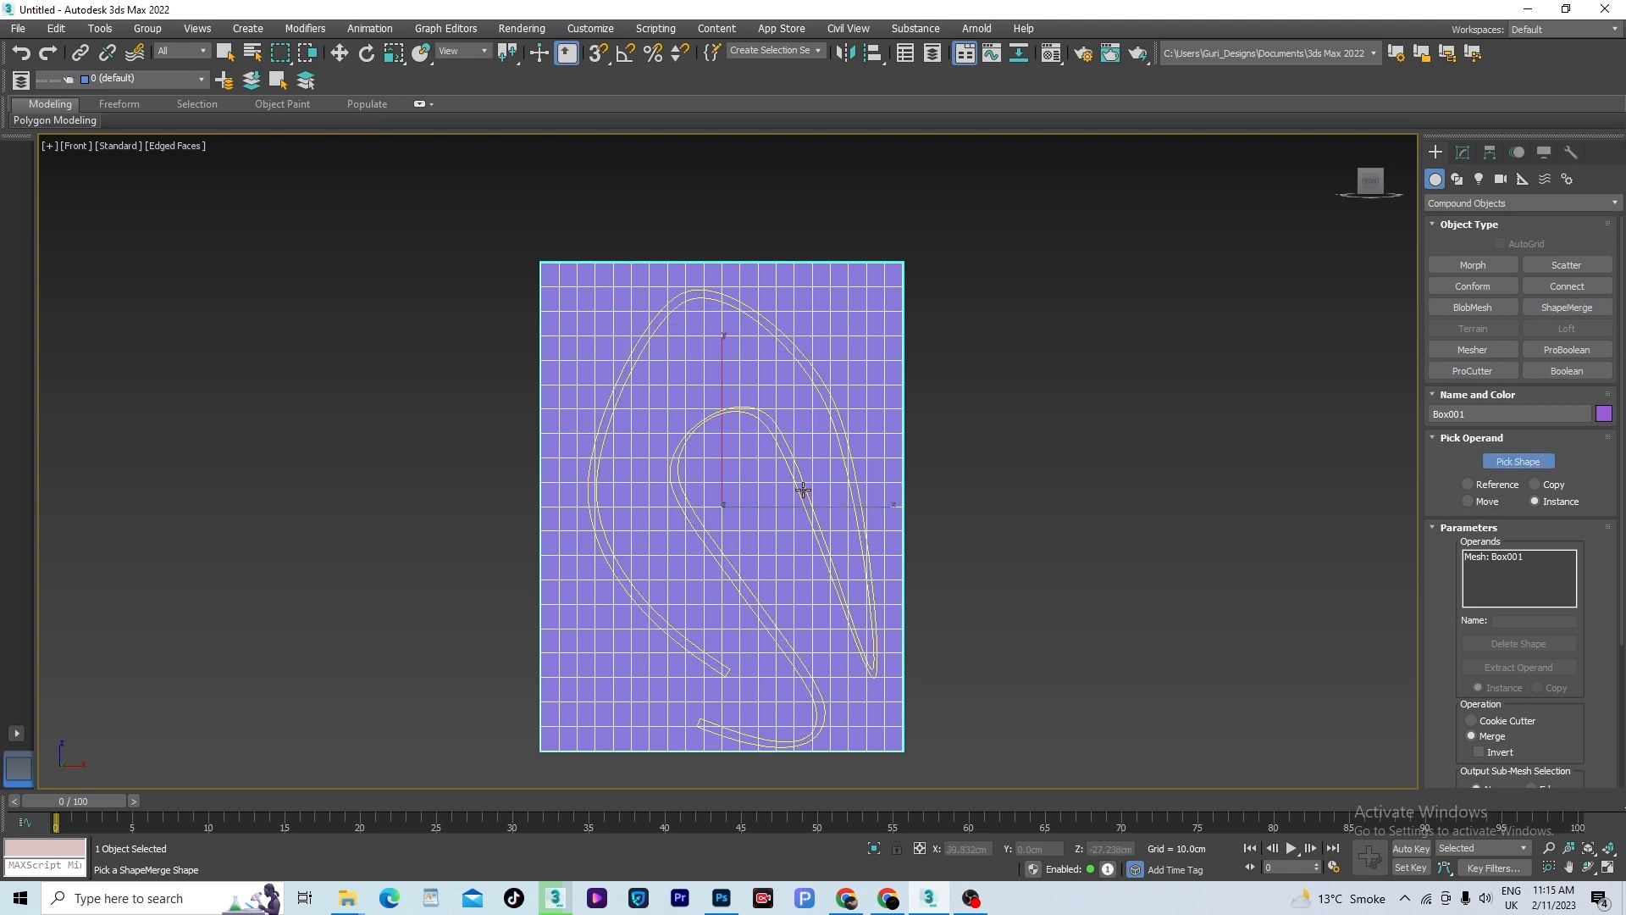
{"action": "left_click", "coordinate": [803, 489]}
{"action": "scroll", "coordinate": [872, 479], "scroll_direction": "down", "scroll_amount": 2}
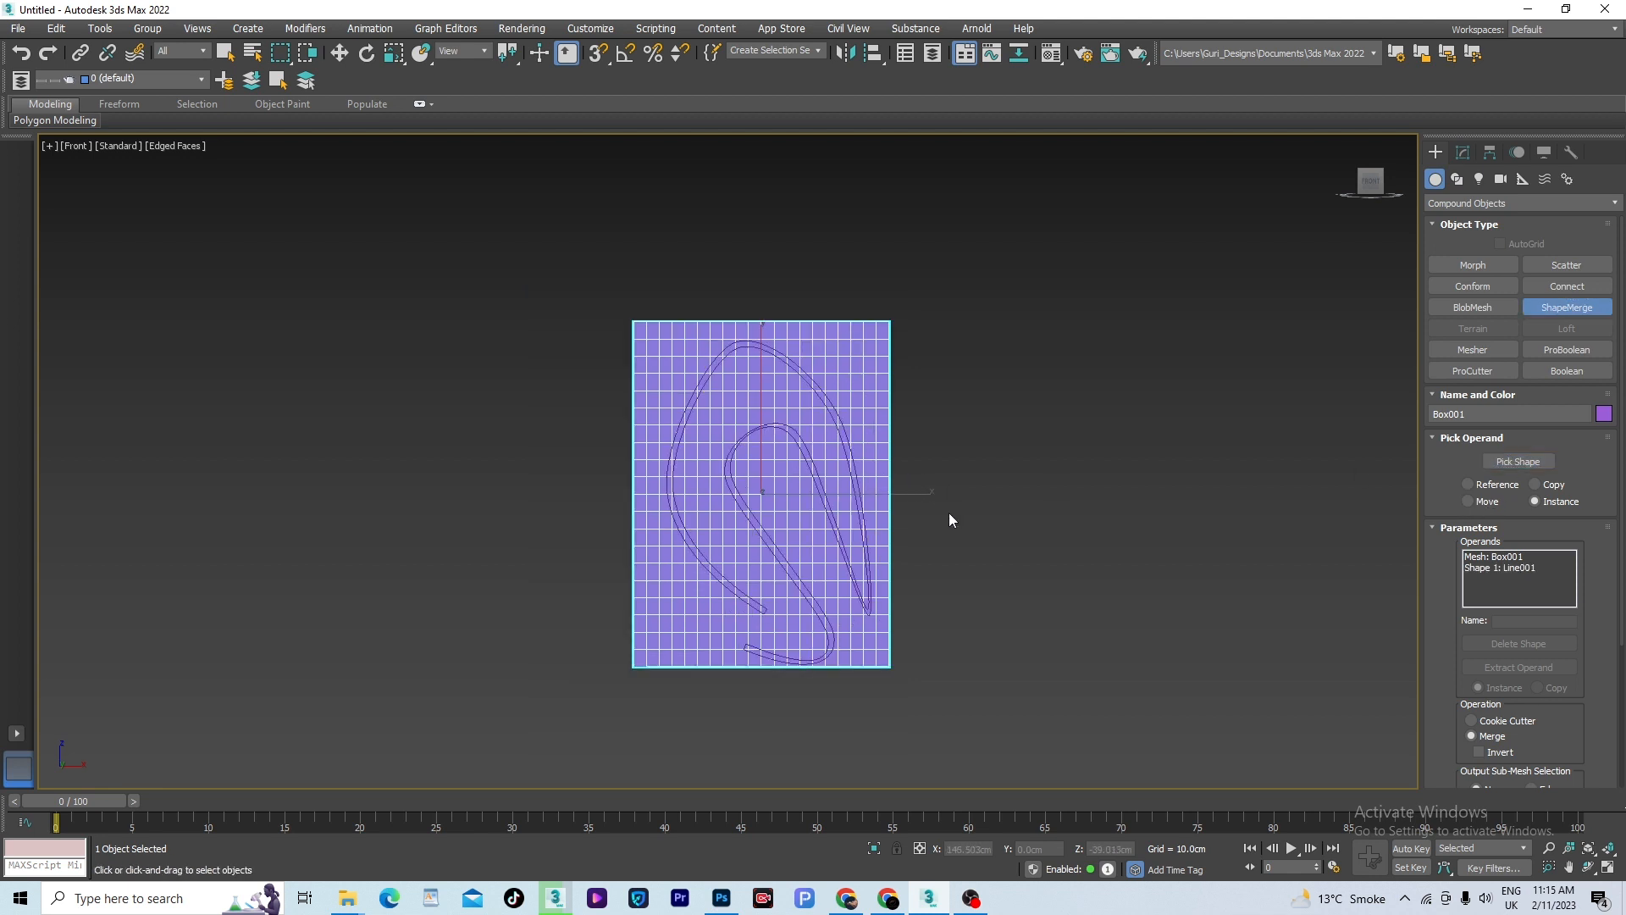
- Move the original outlined curve along X clear of the box, then select the merged box
{"action": "key", "text": "w"}
{"action": "left_click", "coordinate": [1039, 545]}
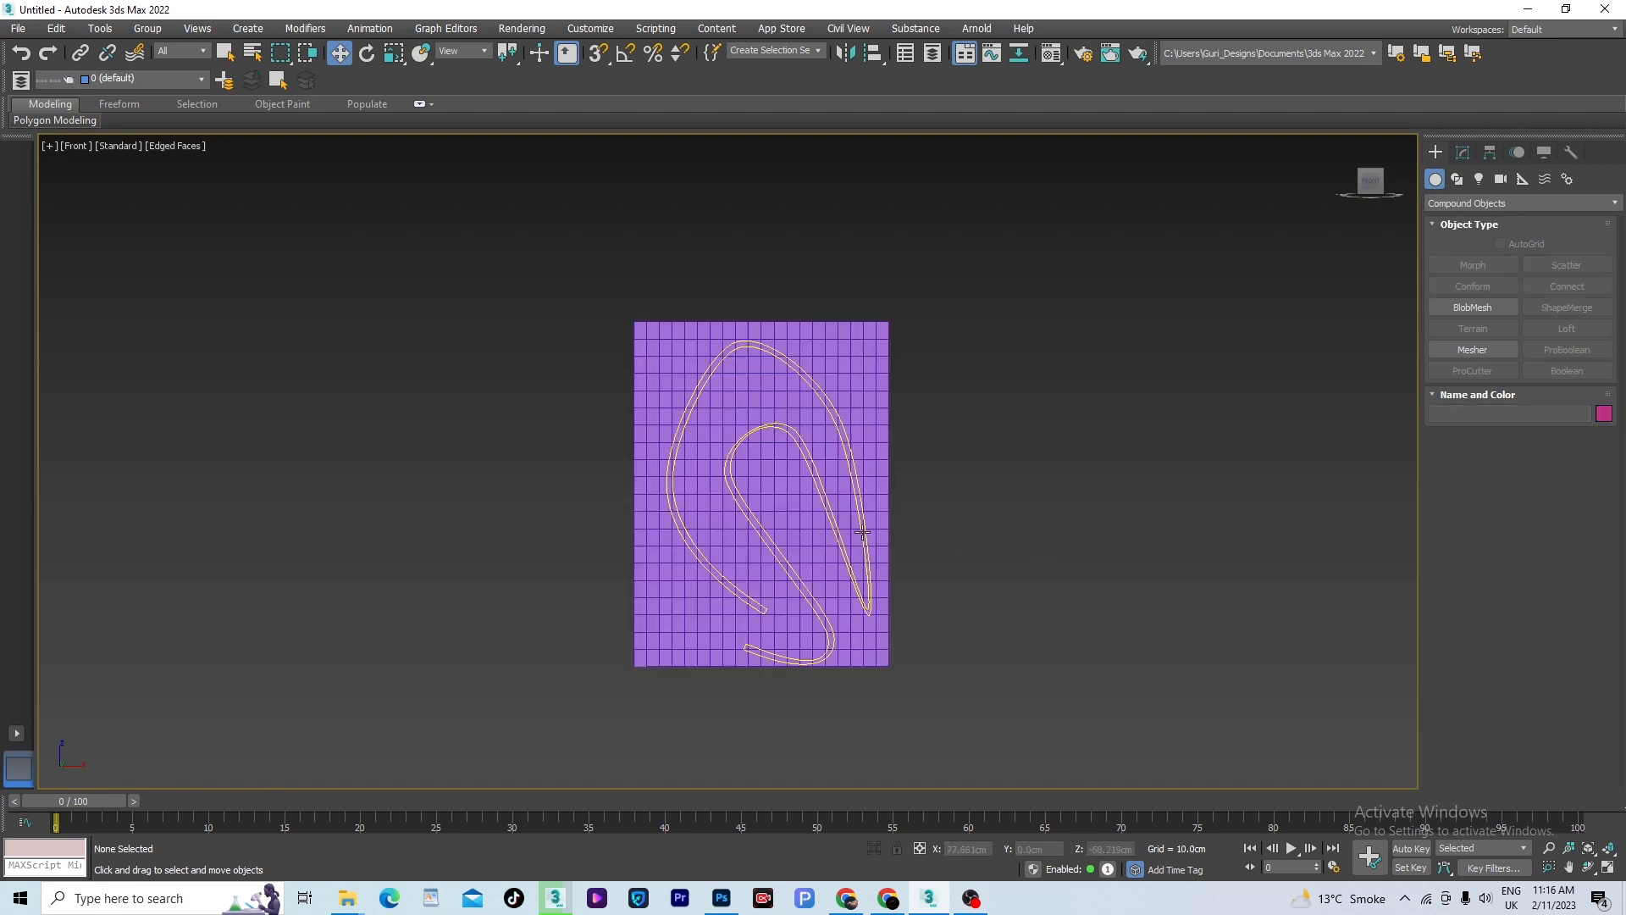
{"action": "left_click", "coordinate": [836, 522]}
{"action": "left_click_drag", "start_coordinate": [892, 529], "coordinate": [1196, 517]}
{"action": "left_click", "coordinate": [828, 436]}
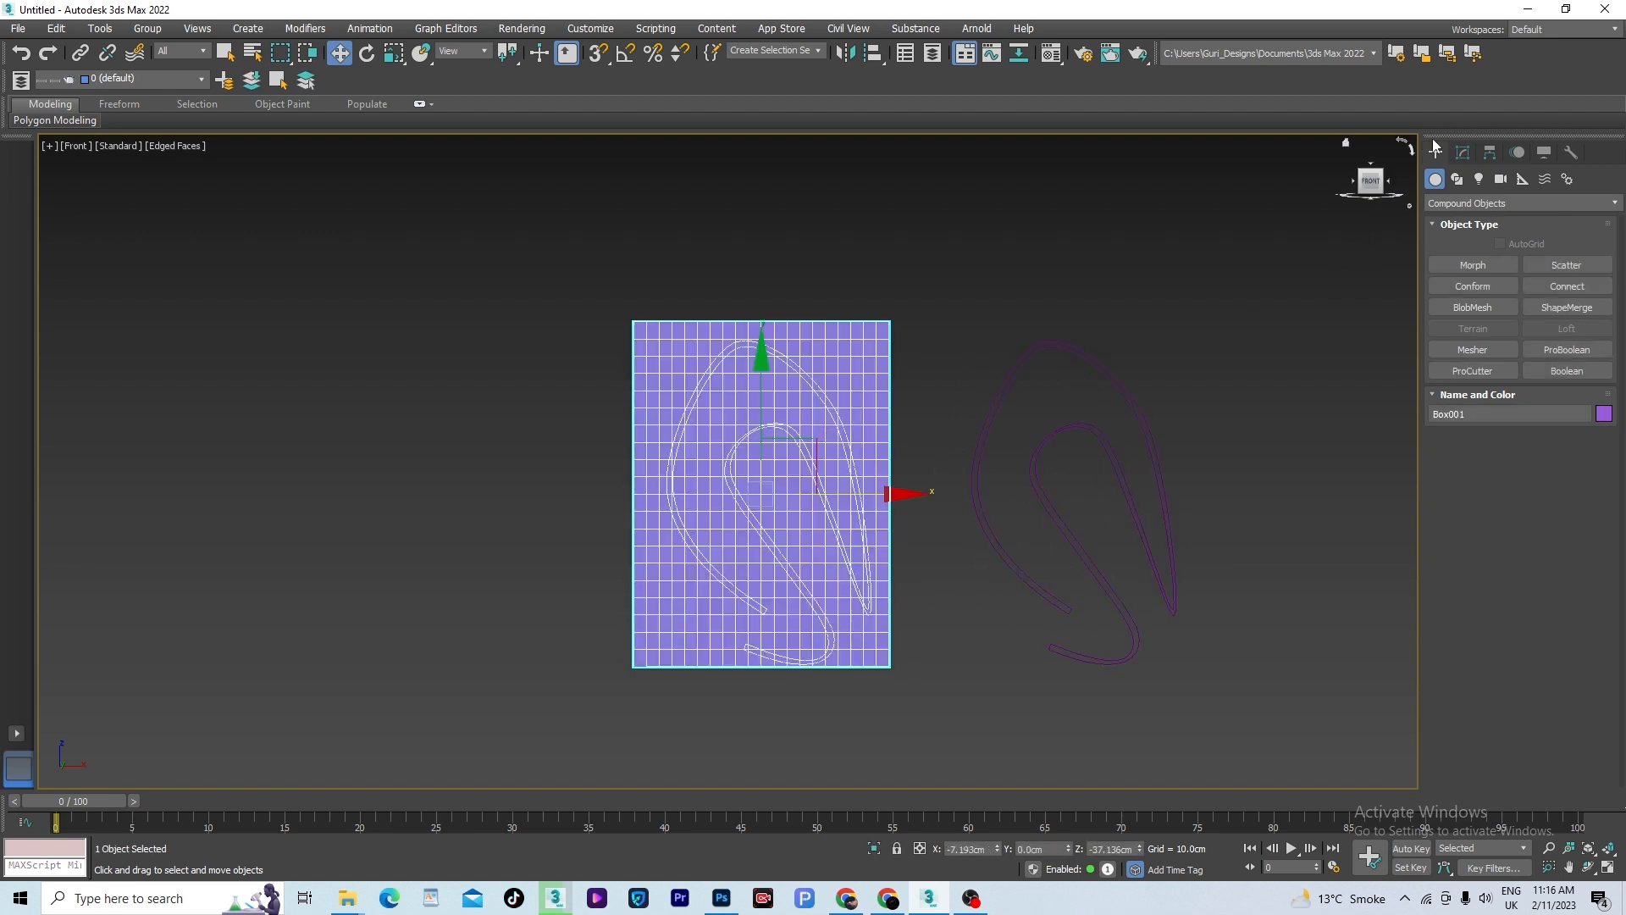
- Add a Face Extrude modifier on top of the box's ShapeMerge
{"action": "left_click", "coordinate": [1463, 152]}
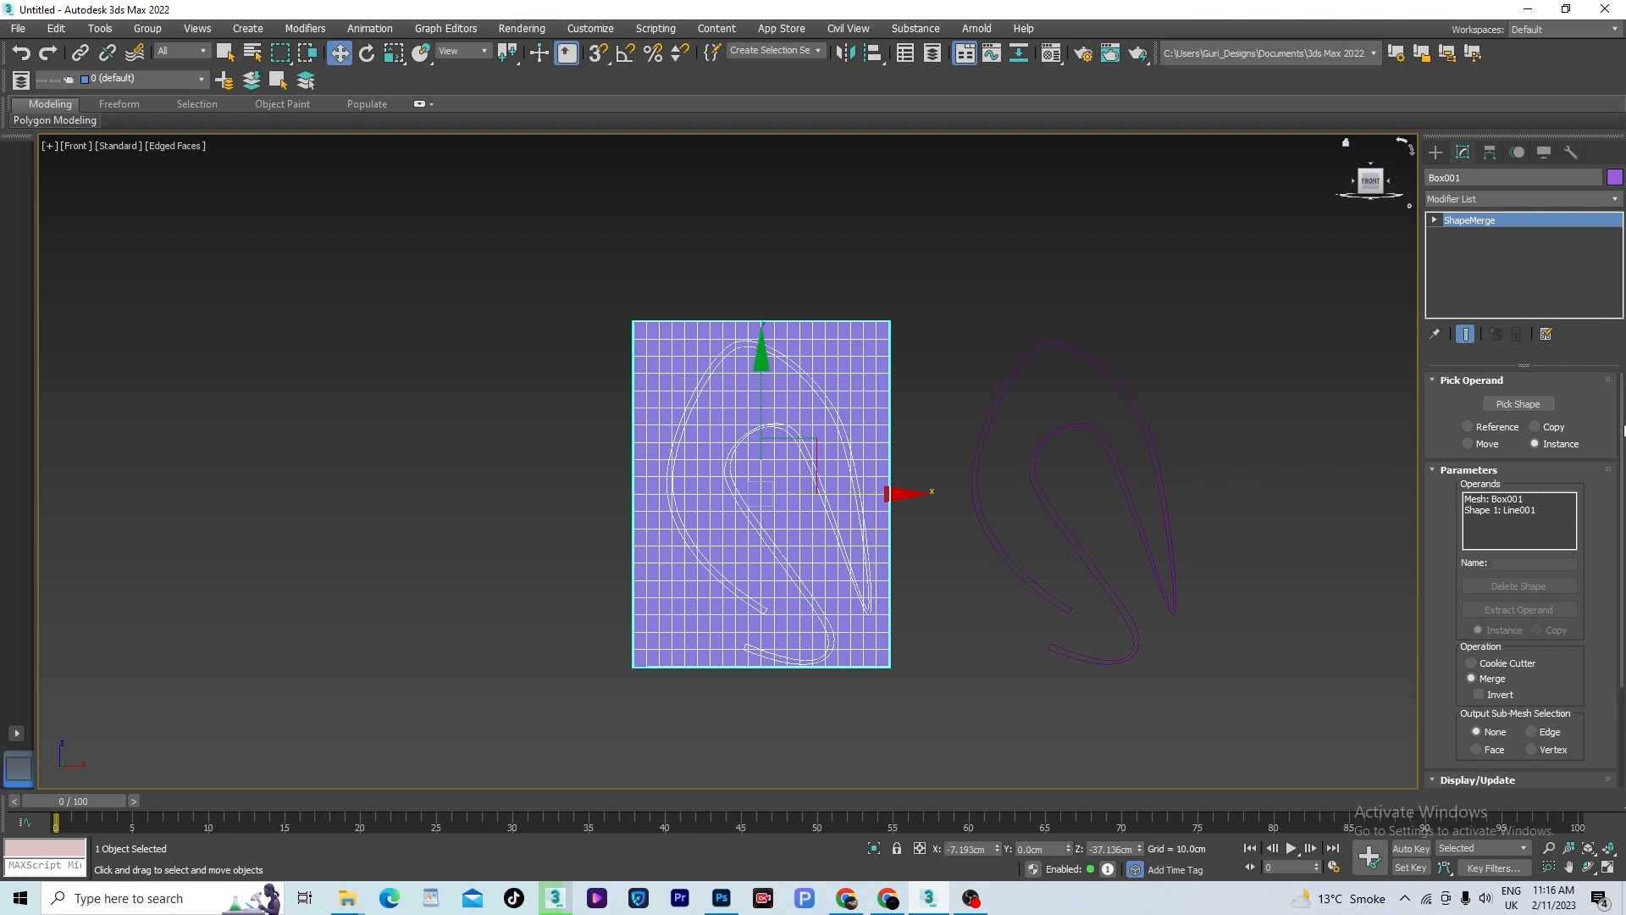
{"action": "scroll", "coordinate": [1499, 627], "scroll_direction": "down", "scroll_amount": 3}
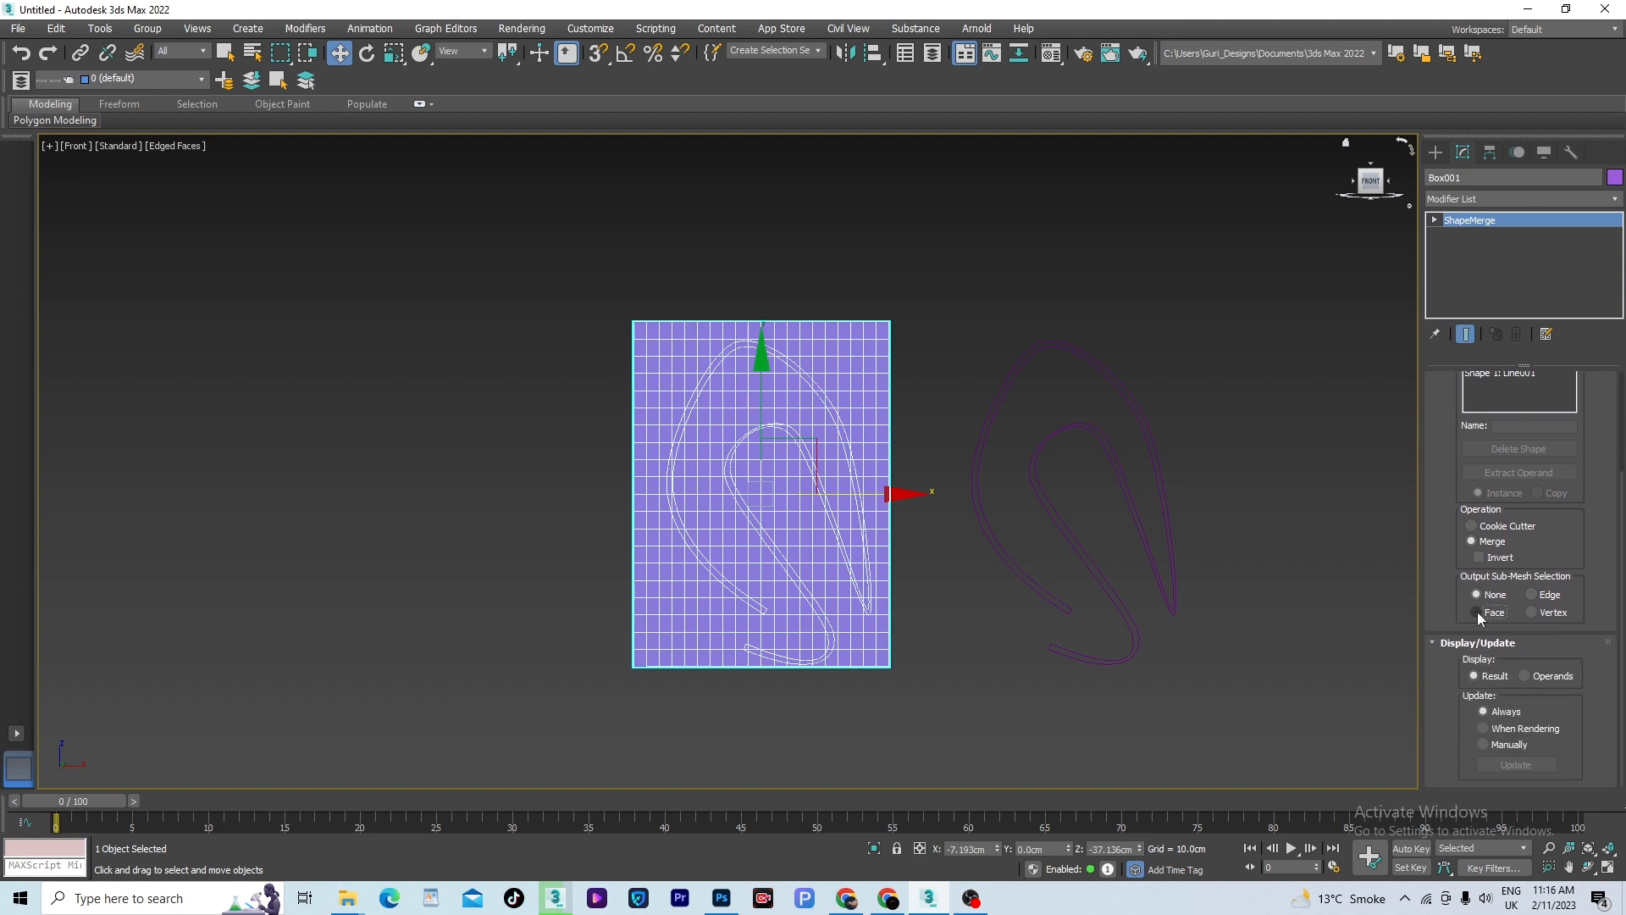
{"action": "left_click", "coordinate": [1612, 200]}
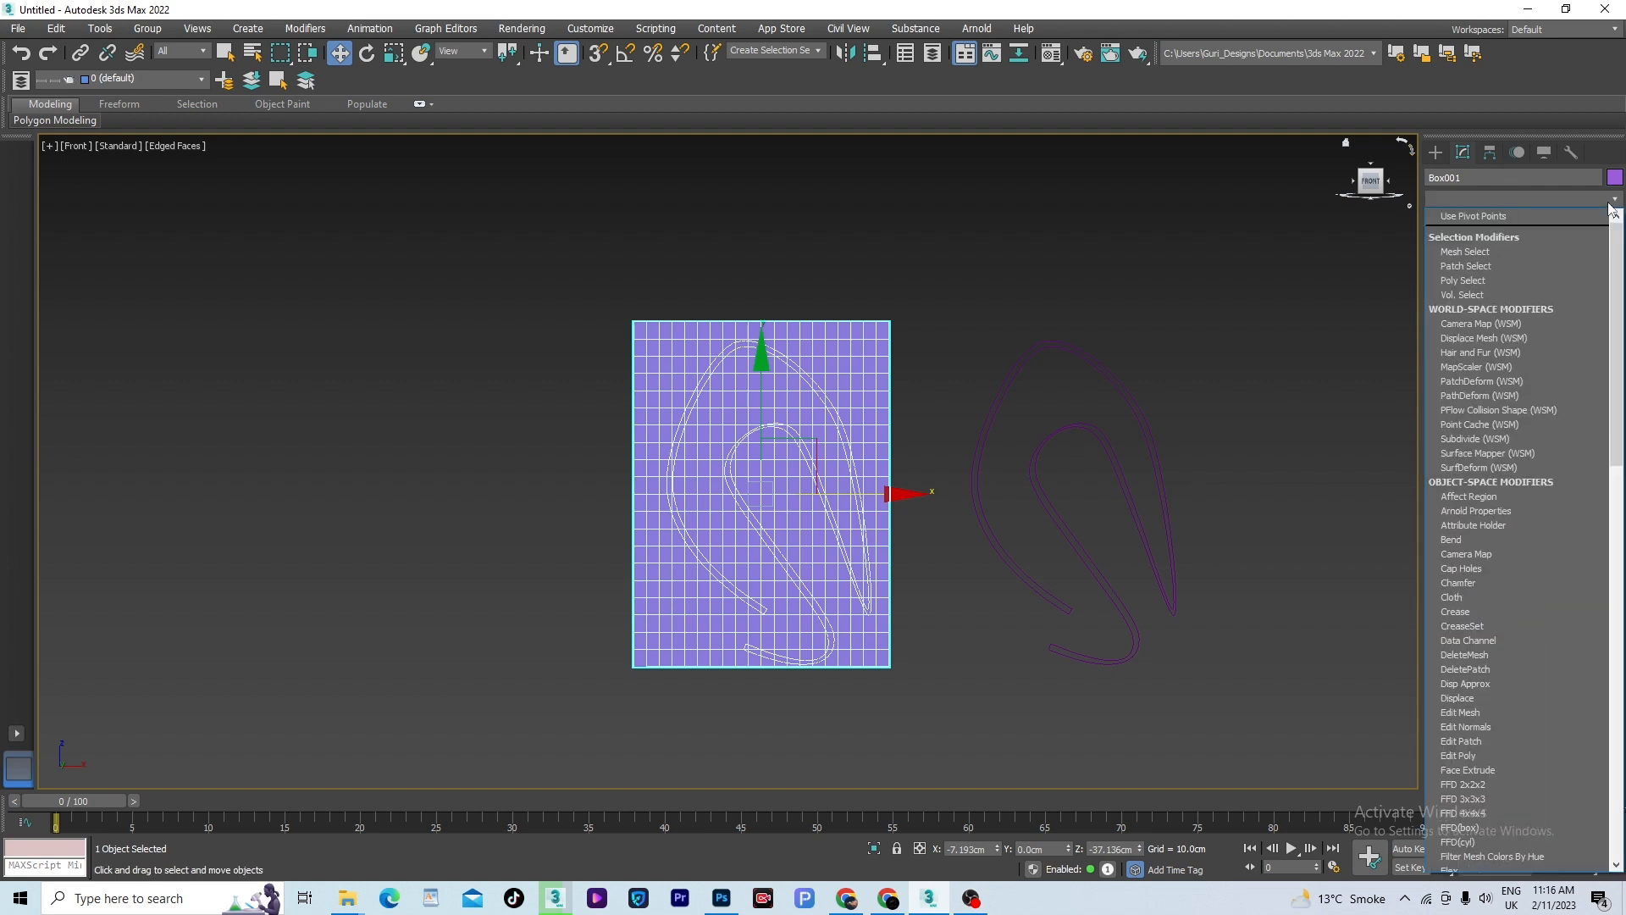
{"action": "key", "text": "f"}
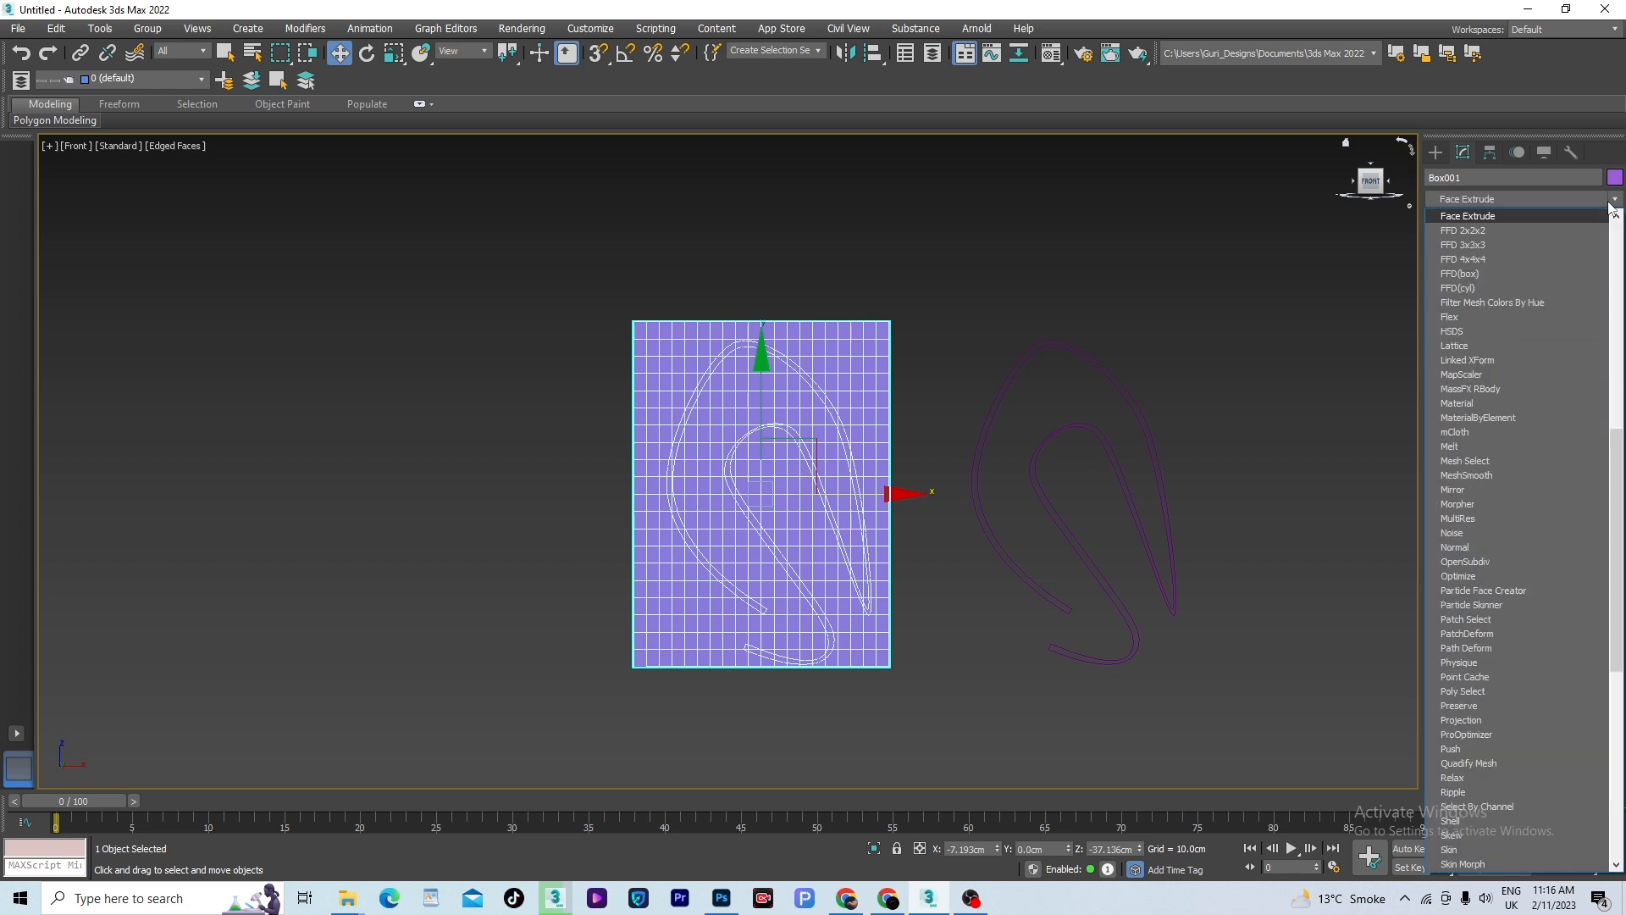
{"action": "left_click", "coordinate": [1487, 221]}
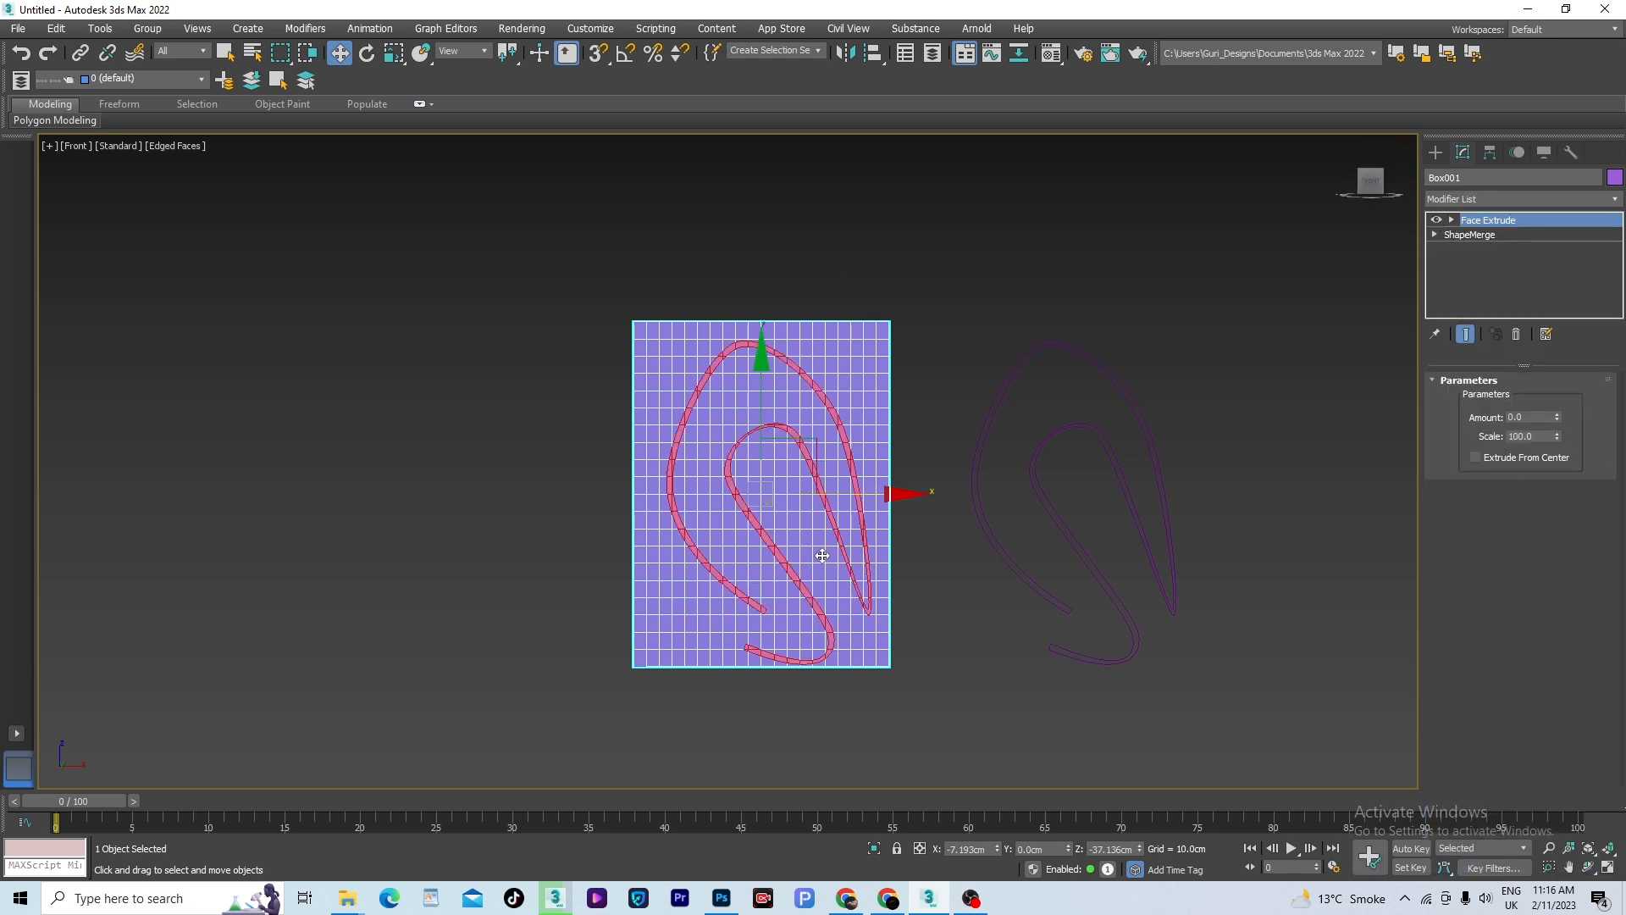
- Set the Face Extrude amount to about 5.724 and inspect the raised strip on the box from several angles
{"action": "middle_click_drag", "start_coordinate": [821, 556], "coordinate": [871, 585], "text": "alt"}
{"action": "key", "text": "F3"}
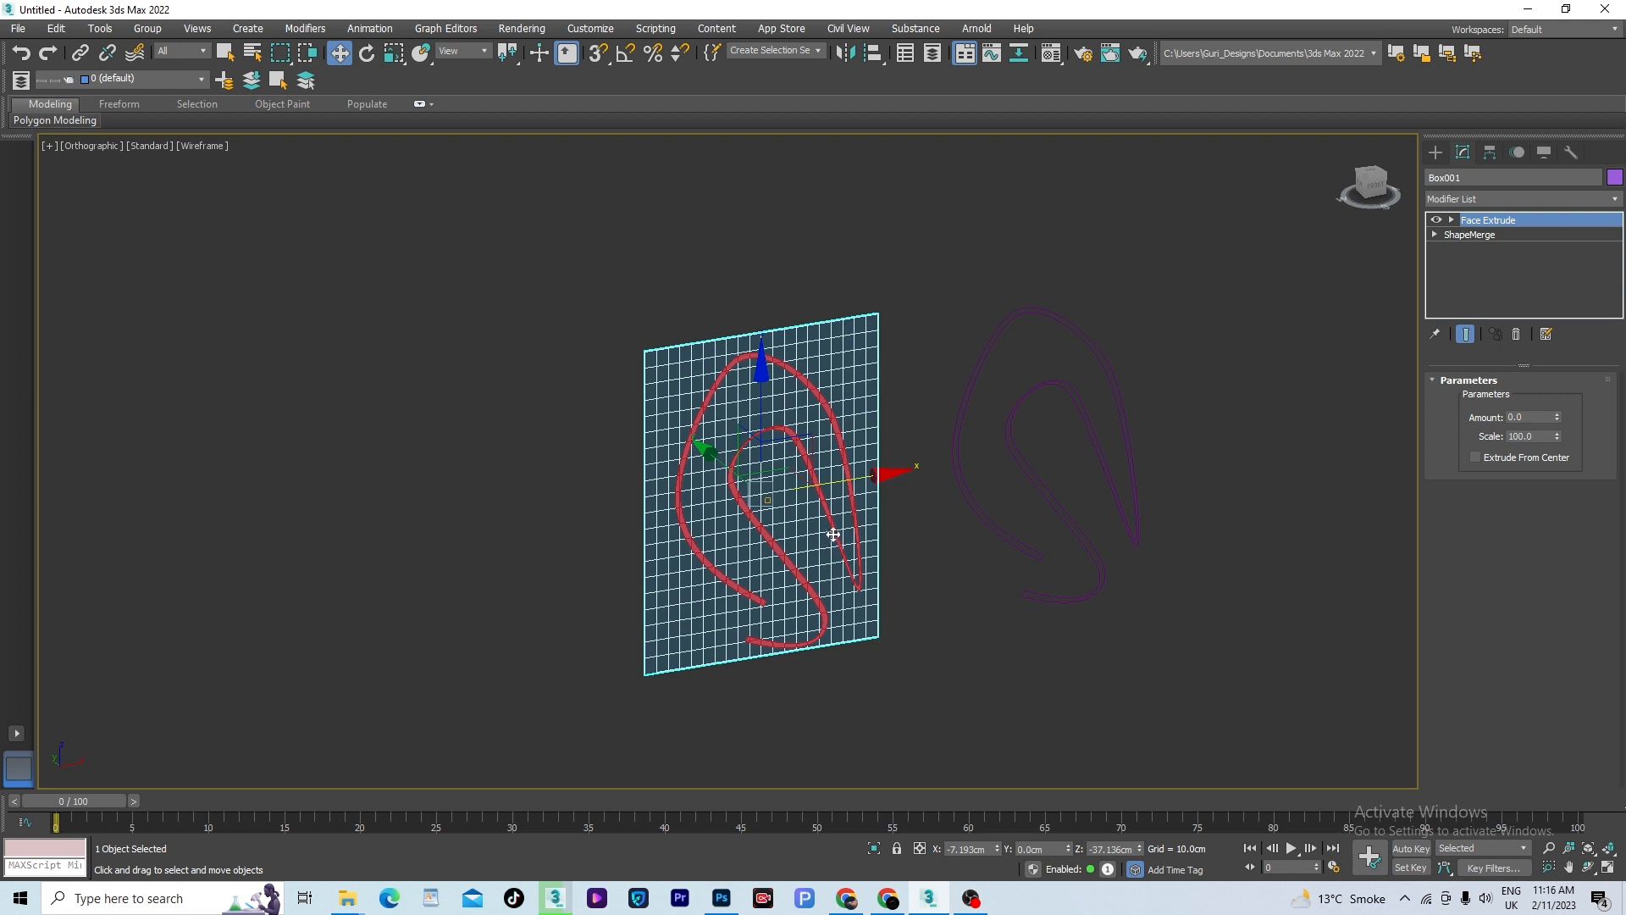
{"action": "key", "text": "F3"}
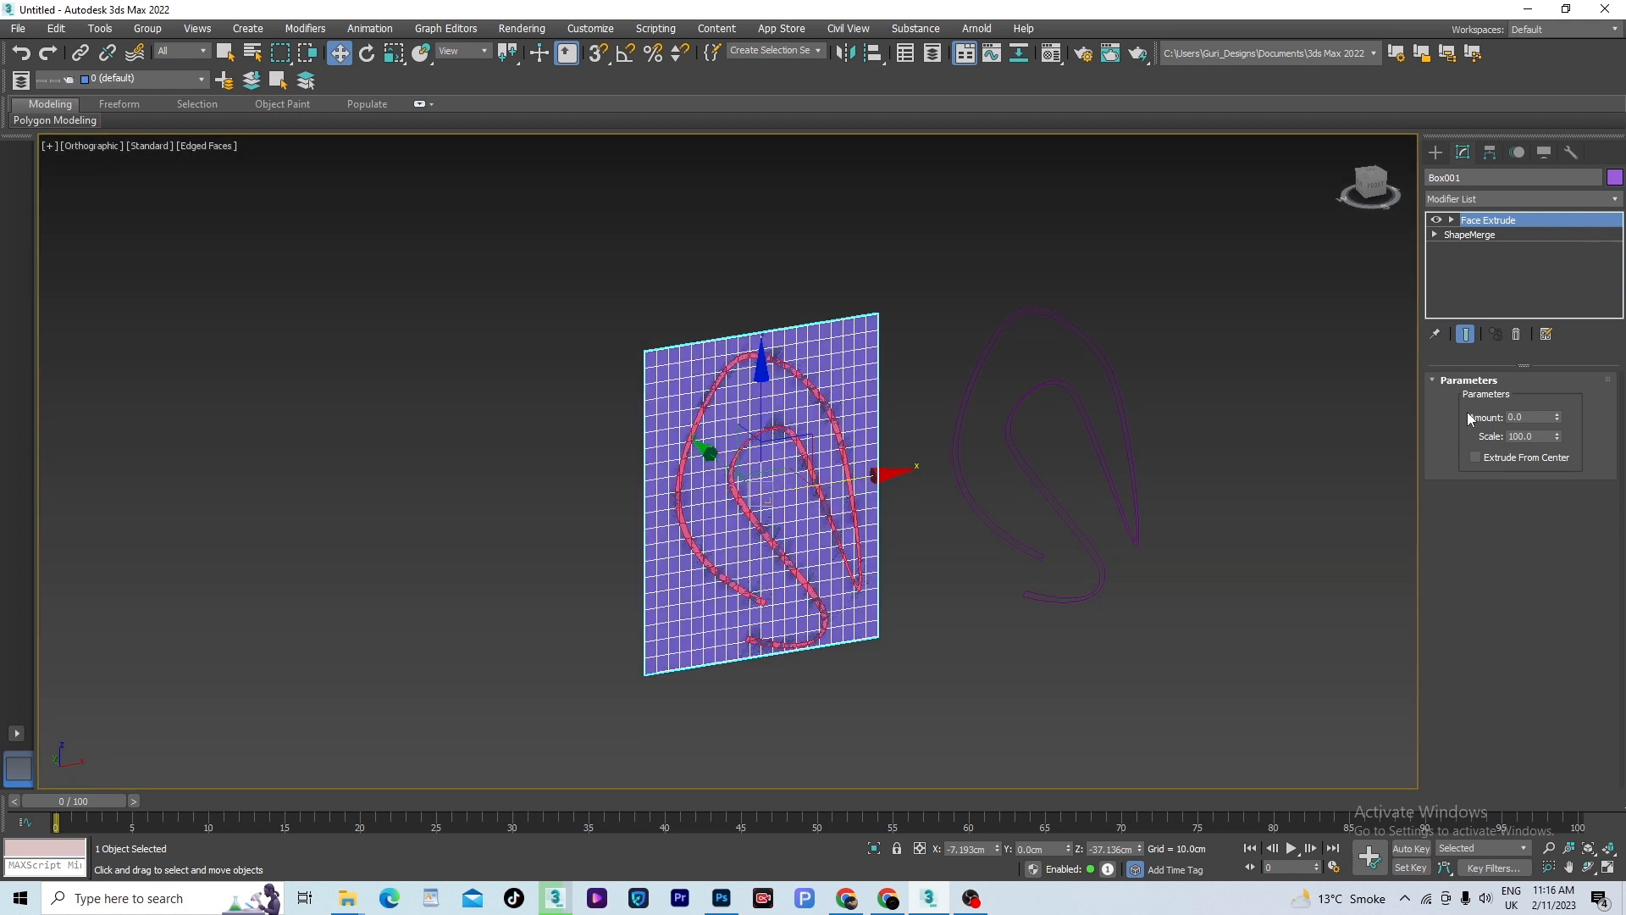
{"action": "left_click_drag", "start_coordinate": [1556, 417], "coordinate": [1561, 327]}
{"action": "scroll", "coordinate": [774, 536], "scroll_direction": "up", "scroll_amount": 3}
{"action": "middle_click_drag", "start_coordinate": [756, 350], "coordinate": [813, 441], "text": "alt"}
{"action": "scroll", "coordinate": [734, 269], "scroll_direction": "up", "scroll_amount": 5}
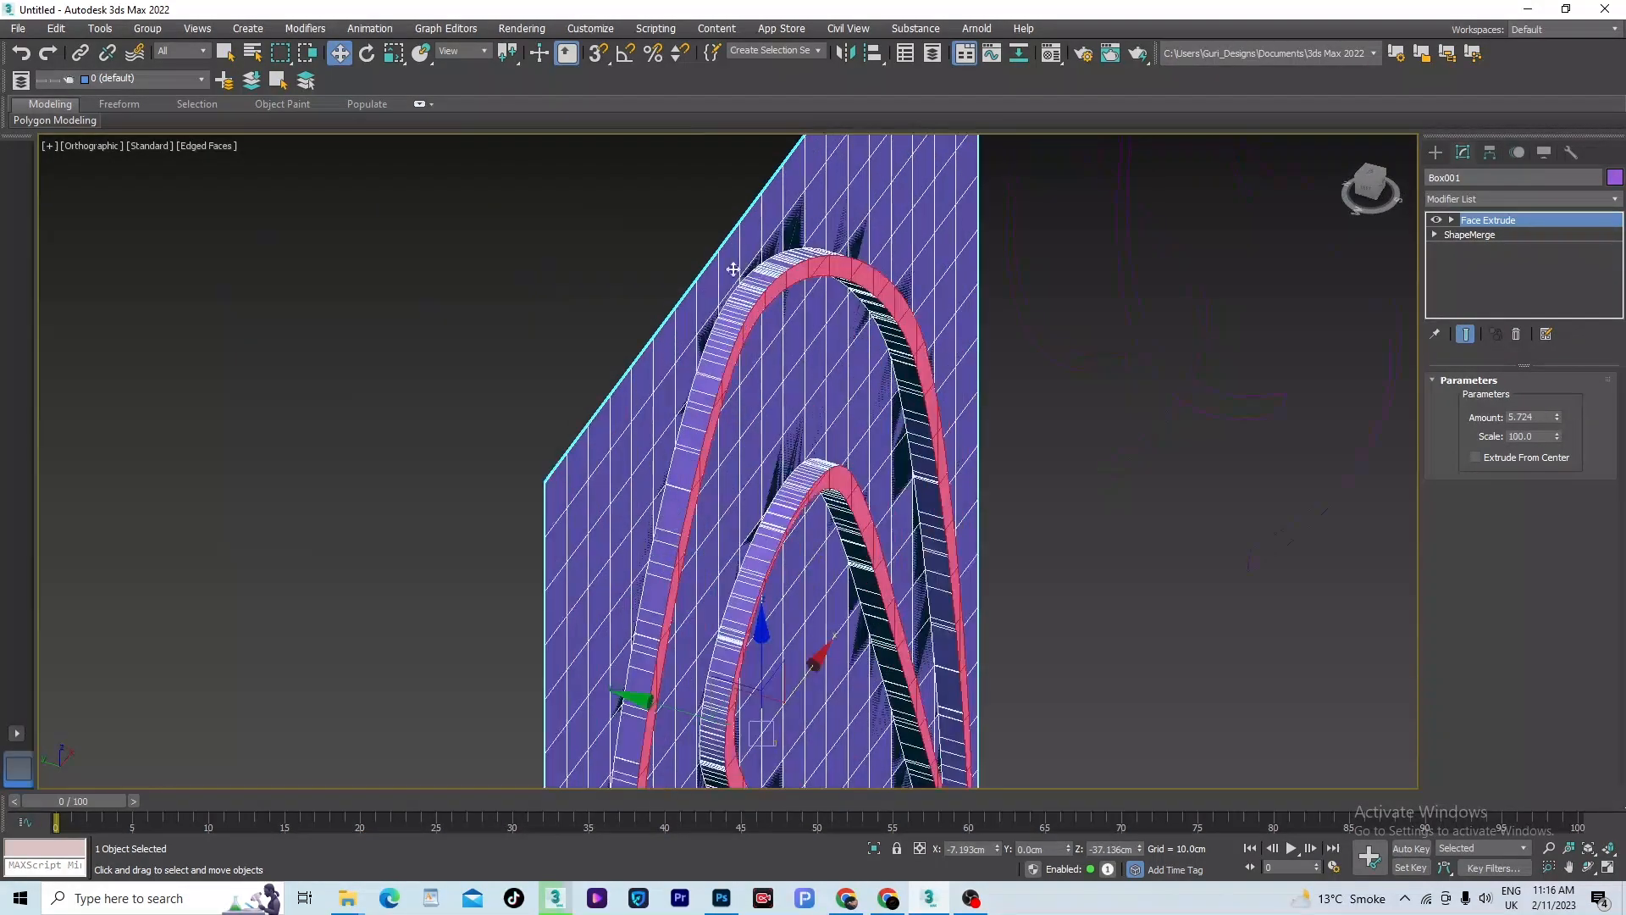
{"action": "scroll", "coordinate": [689, 414], "scroll_direction": "down", "scroll_amount": 5}
{"action": "middle_click_drag", "start_coordinate": [766, 563], "coordinate": [826, 587], "text": "alt"}
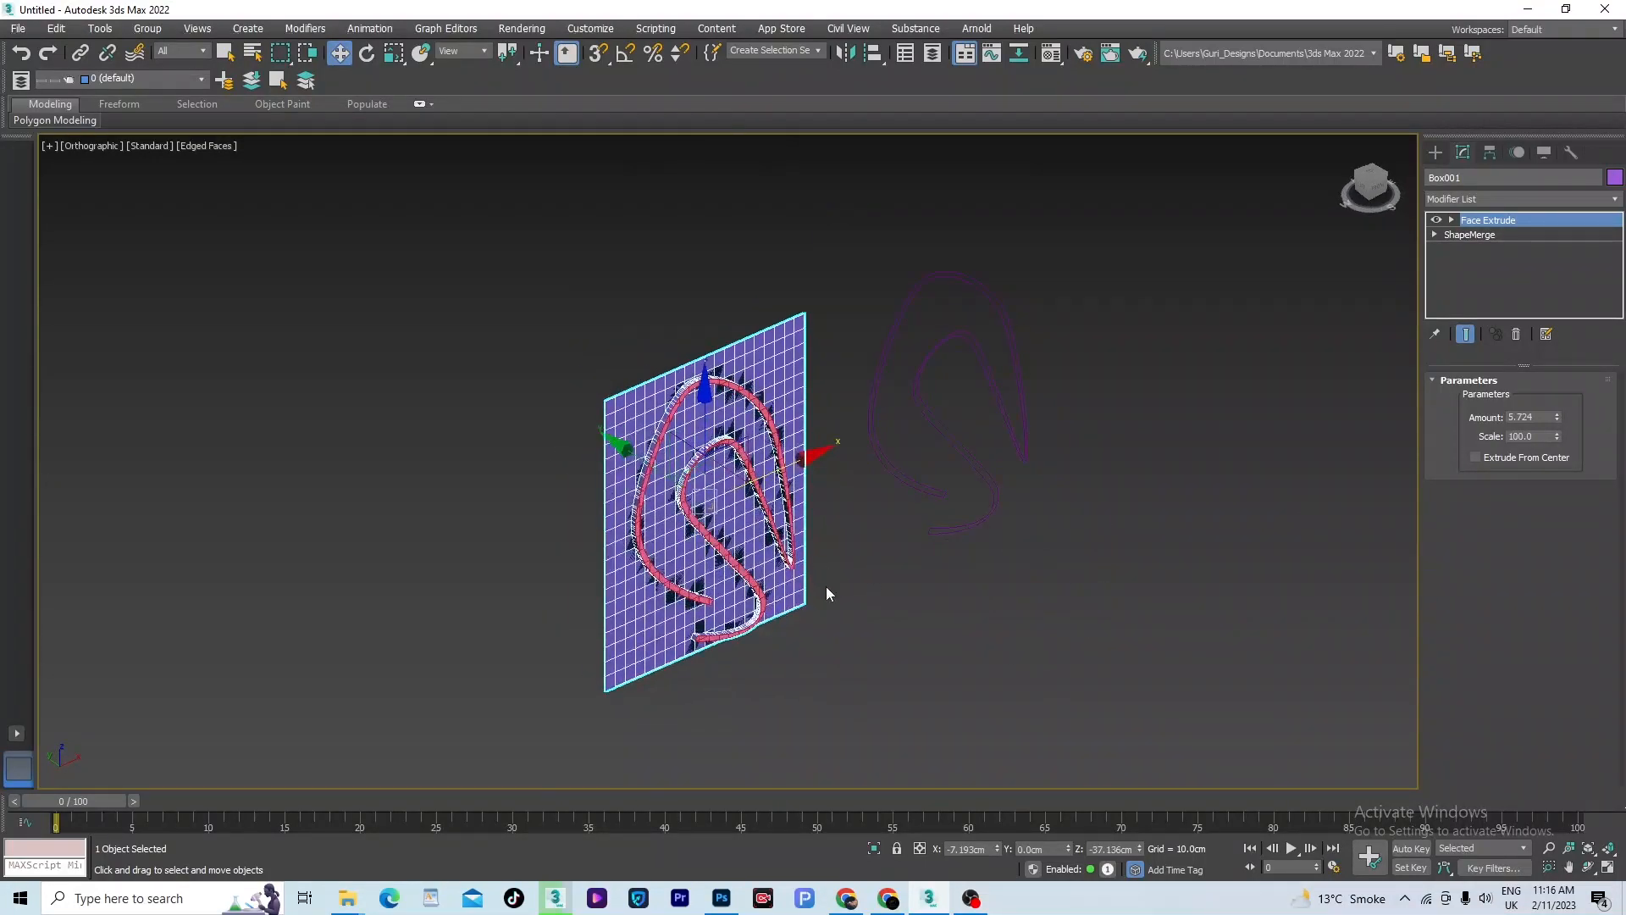
- Delete both the extruded box and the source curve from the scene
{"action": "left_click", "coordinate": [826, 586]}
{"action": "left_click_drag", "start_coordinate": [327, 742], "coordinate": [327, 739]}
{"action": "key", "text": "Delete"}
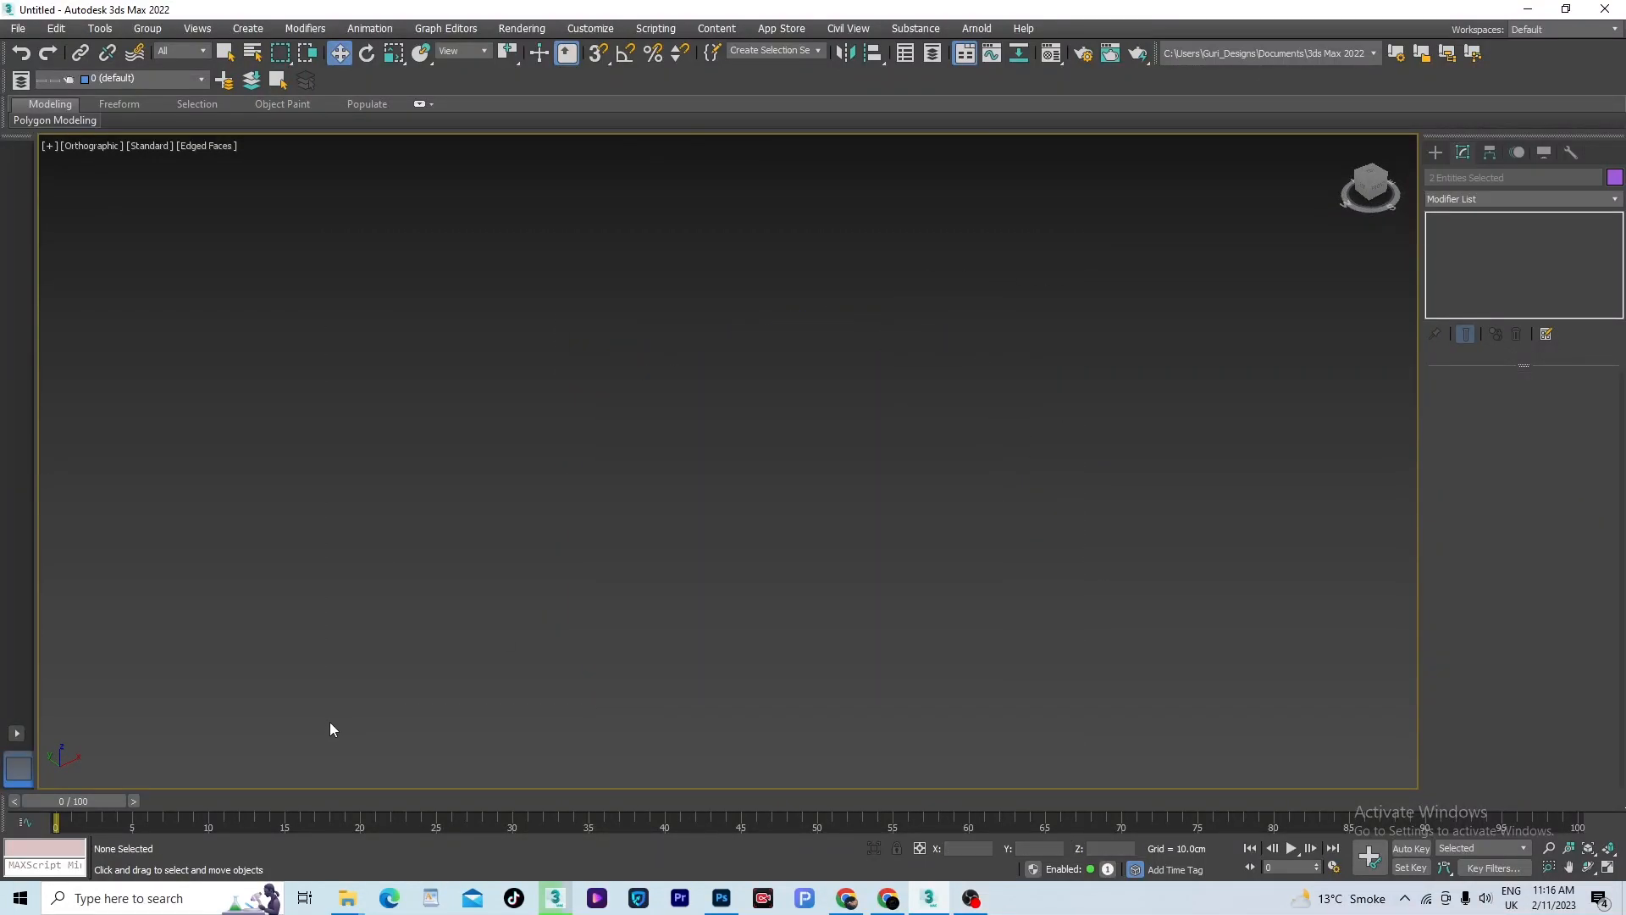
- Create a standard primitive sphere with a radius of about 204 cm near the origin in the Top view
{"action": "key", "text": "t"}
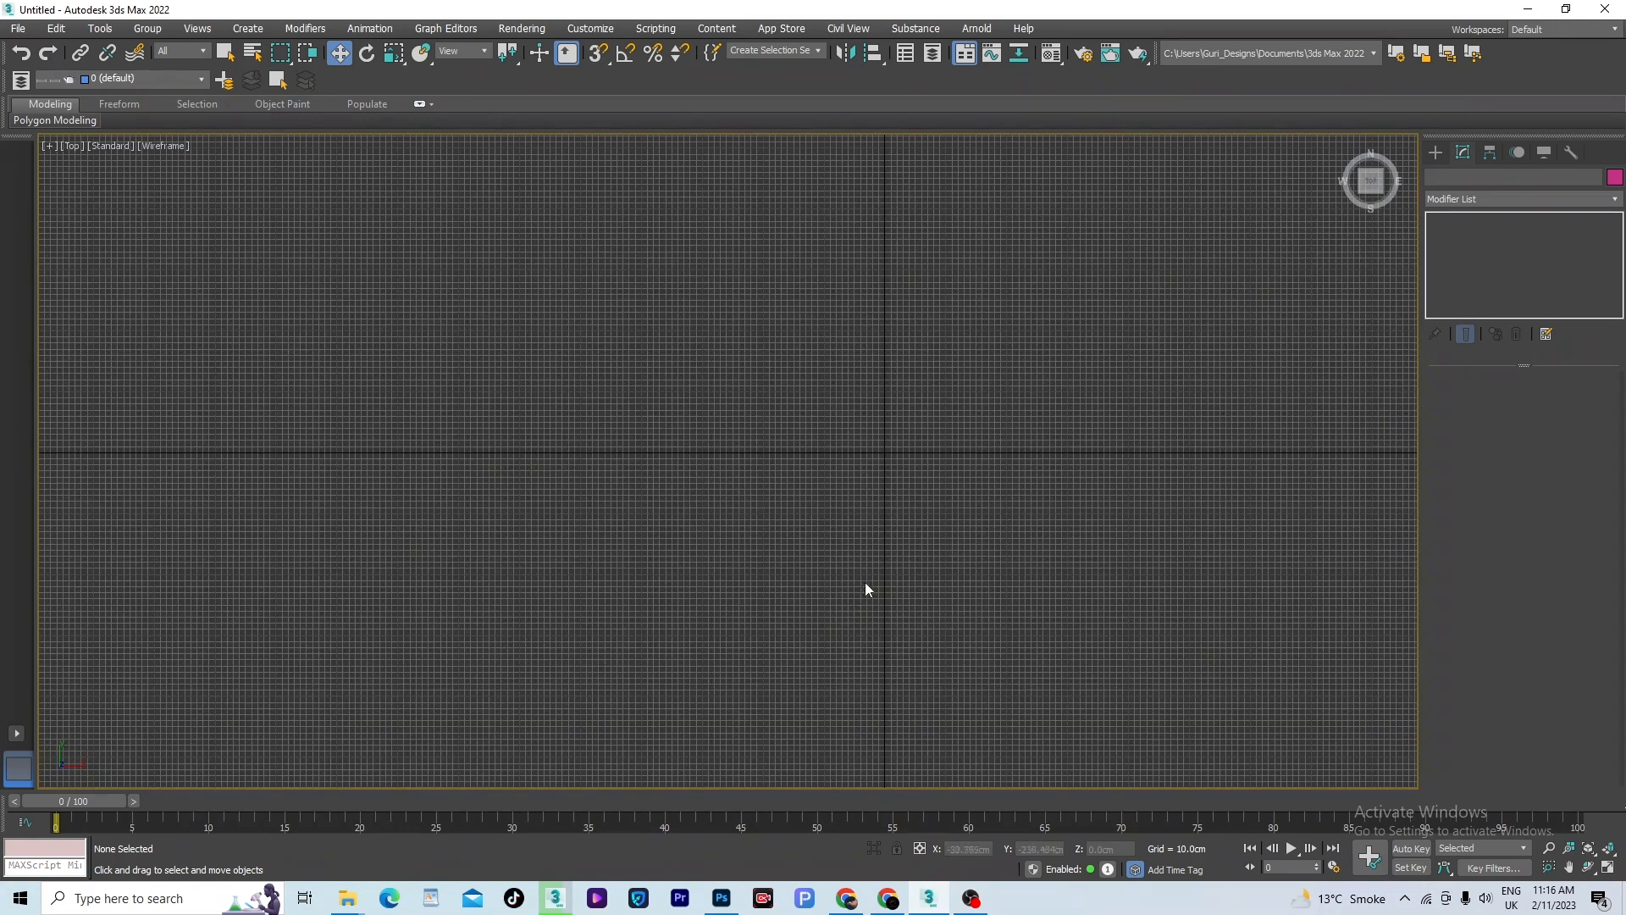
{"action": "scroll", "coordinate": [865, 590], "scroll_direction": "up", "scroll_amount": 6}
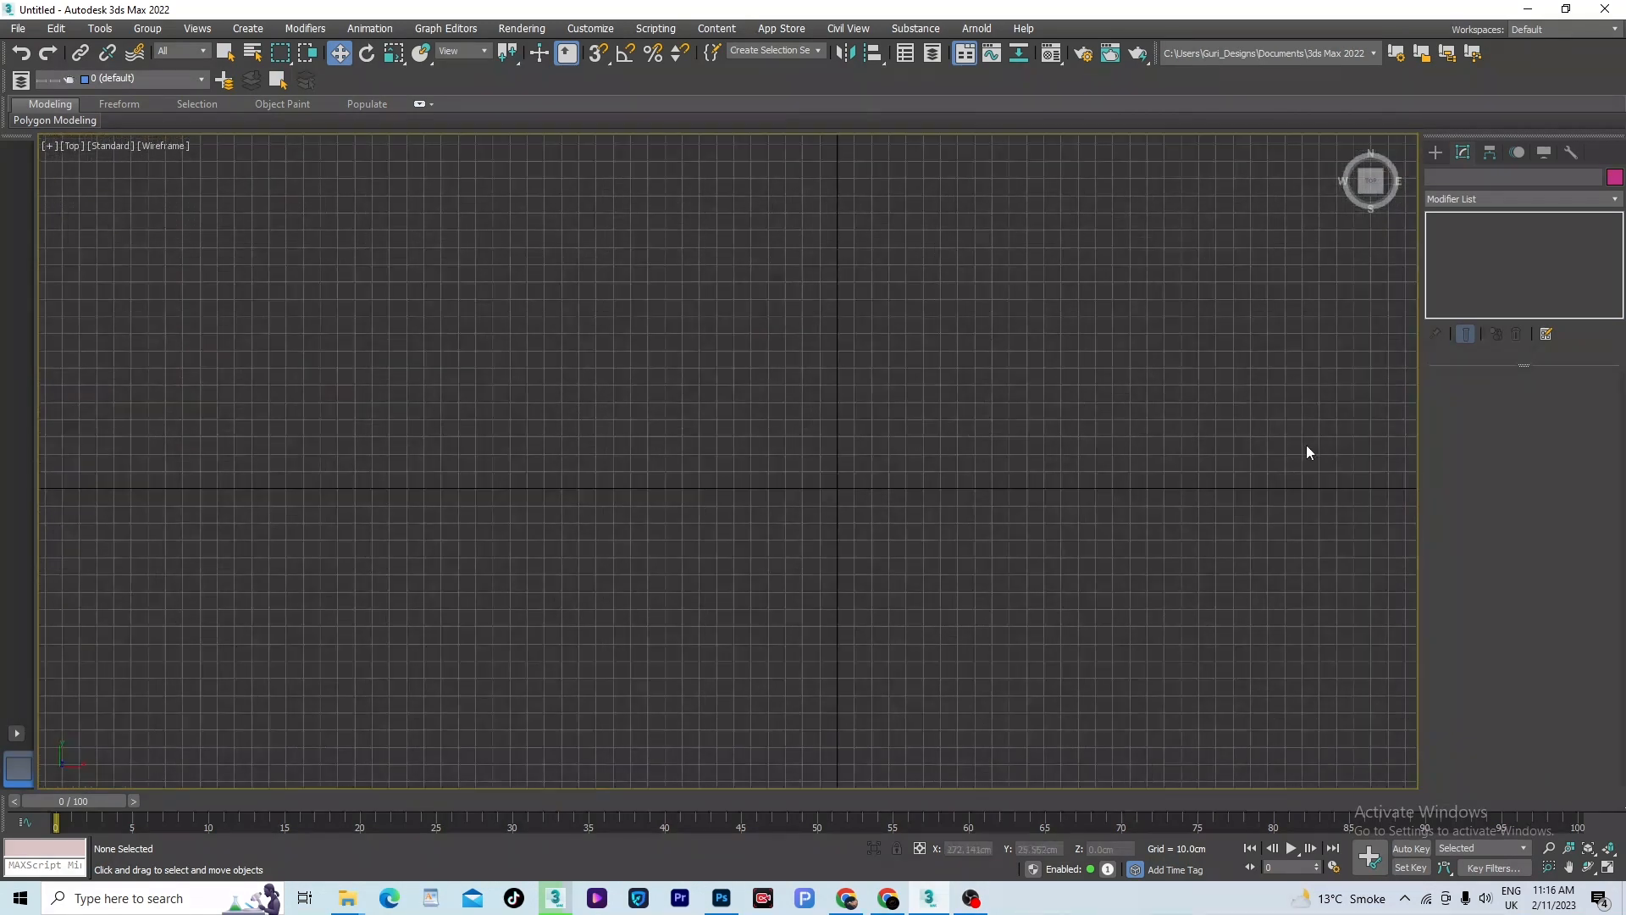
{"action": "left_click", "coordinate": [1437, 151]}
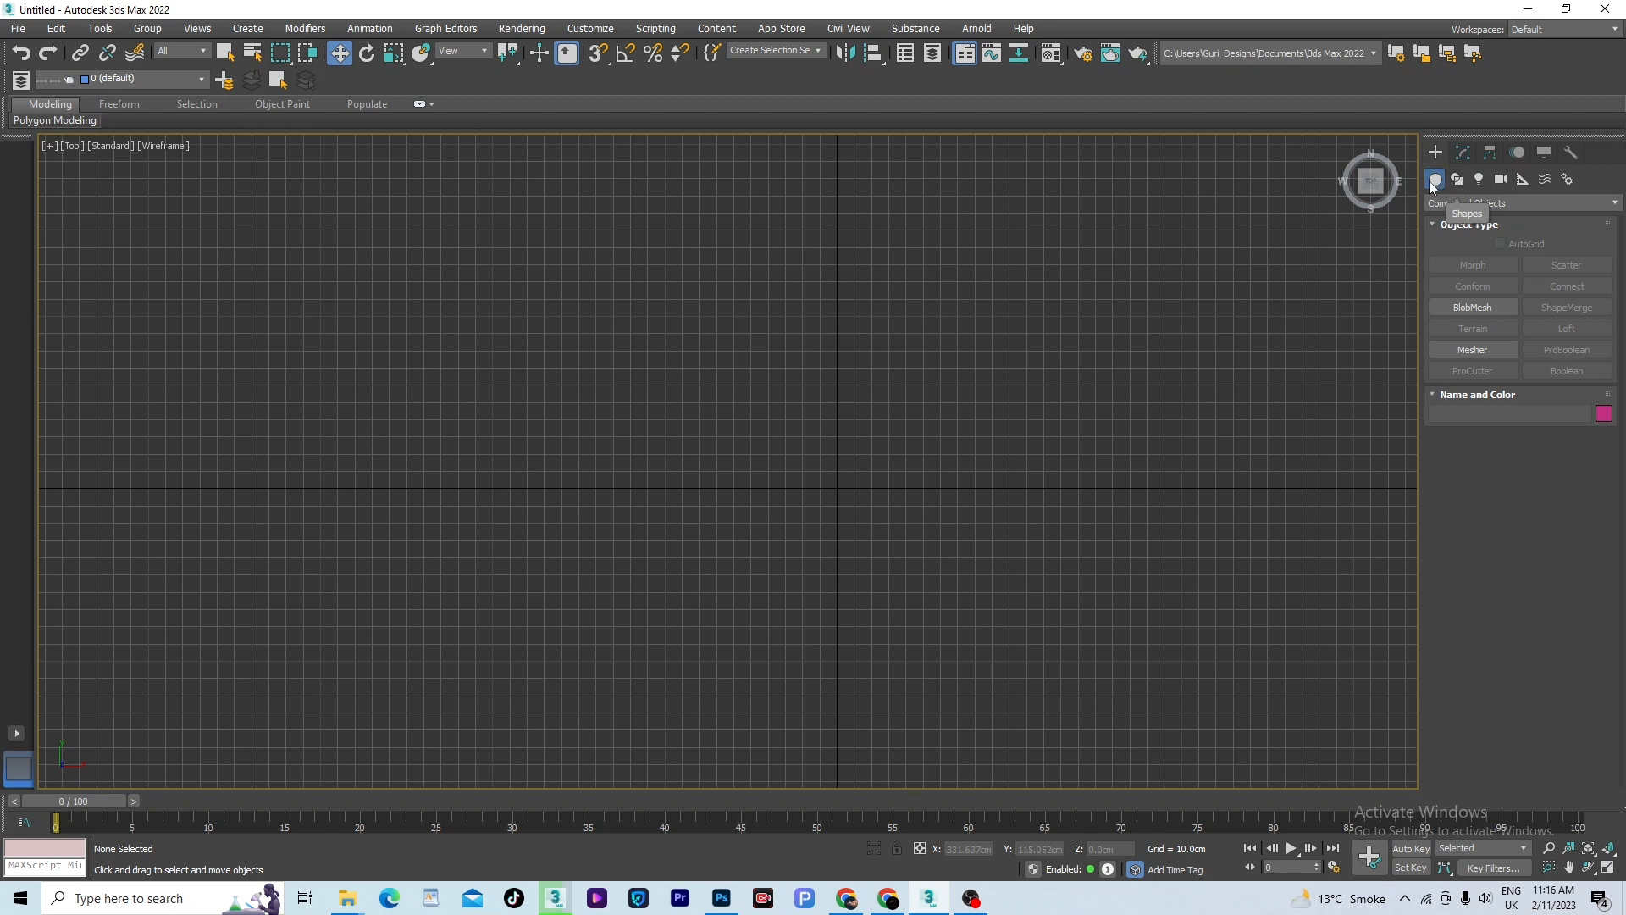
{"action": "left_click", "coordinate": [1511, 204]}
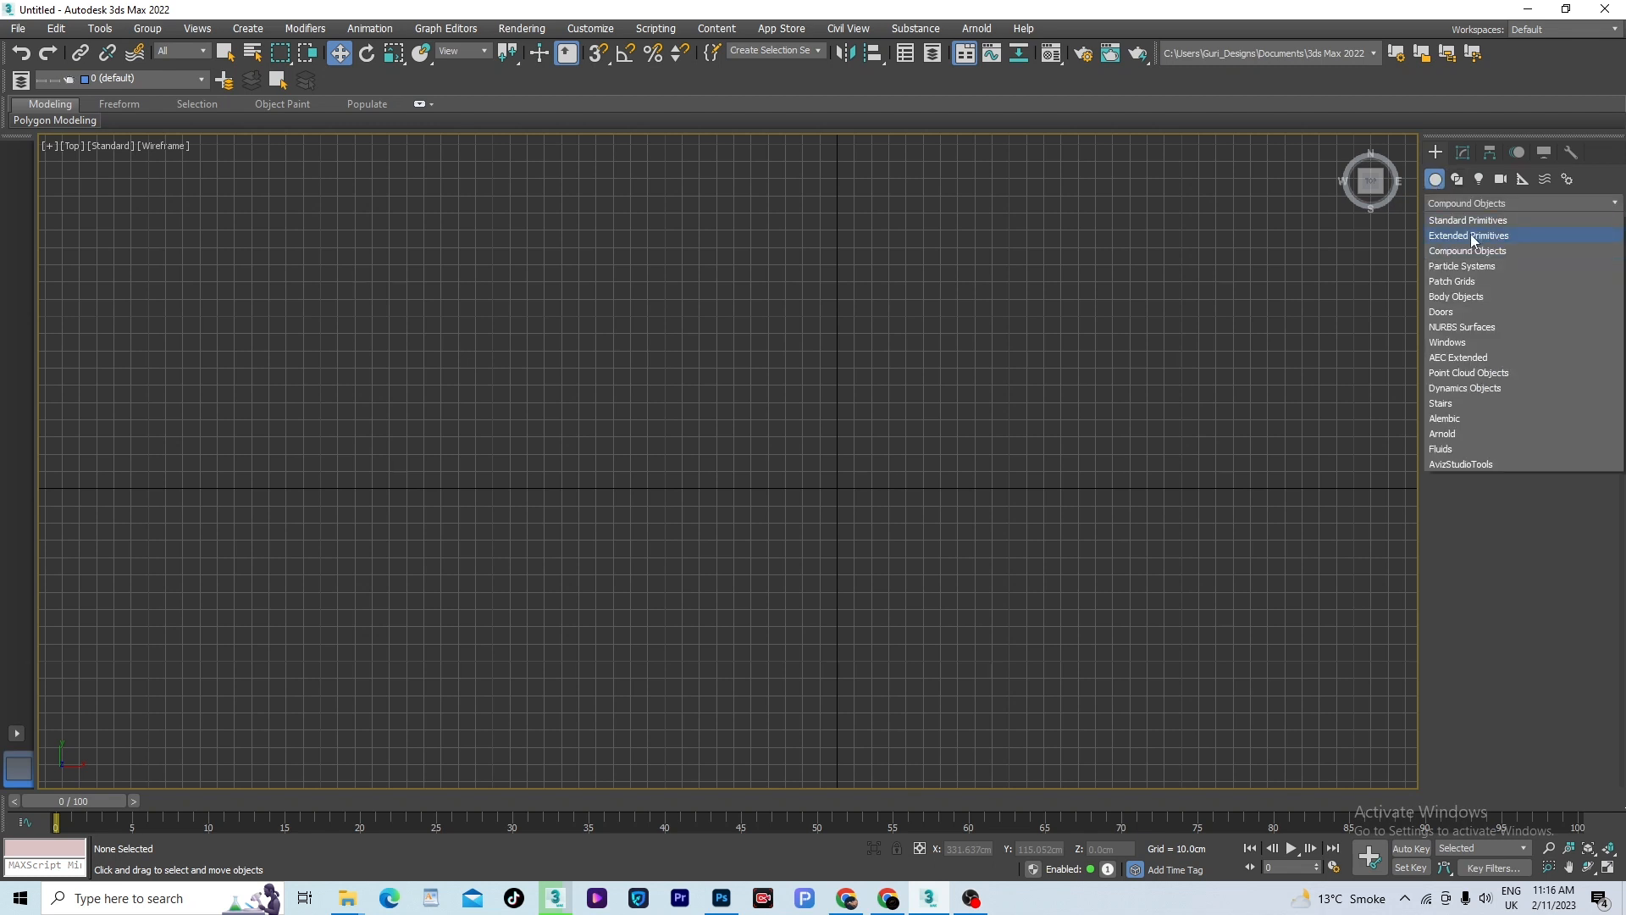
{"action": "left_click", "coordinate": [1470, 235]}
{"action": "left_click", "coordinate": [1560, 206]}
{"action": "left_click", "coordinate": [1467, 220]}
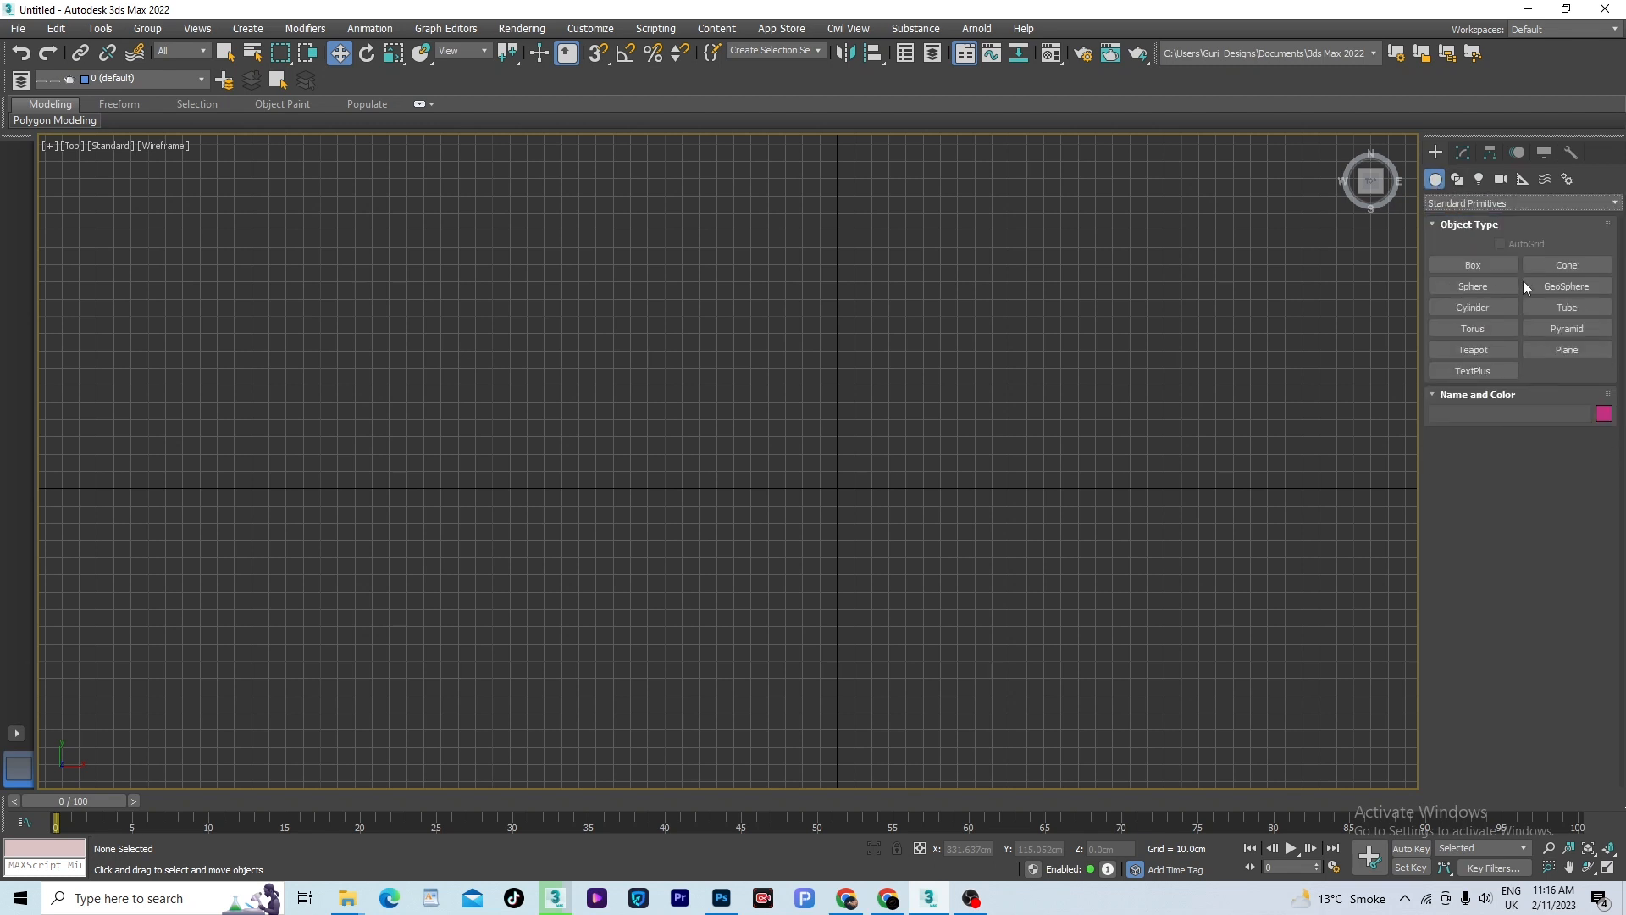
{"action": "left_click", "coordinate": [1473, 285]}
{"action": "left_click_drag", "start_coordinate": [834, 477], "coordinate": [1103, 706]}
{"action": "right_click", "coordinate": [1104, 708]}
{"action": "scroll", "coordinate": [1070, 442], "scroll_direction": "down", "scroll_amount": 5}
{"action": "left_click", "coordinate": [1121, 426]}
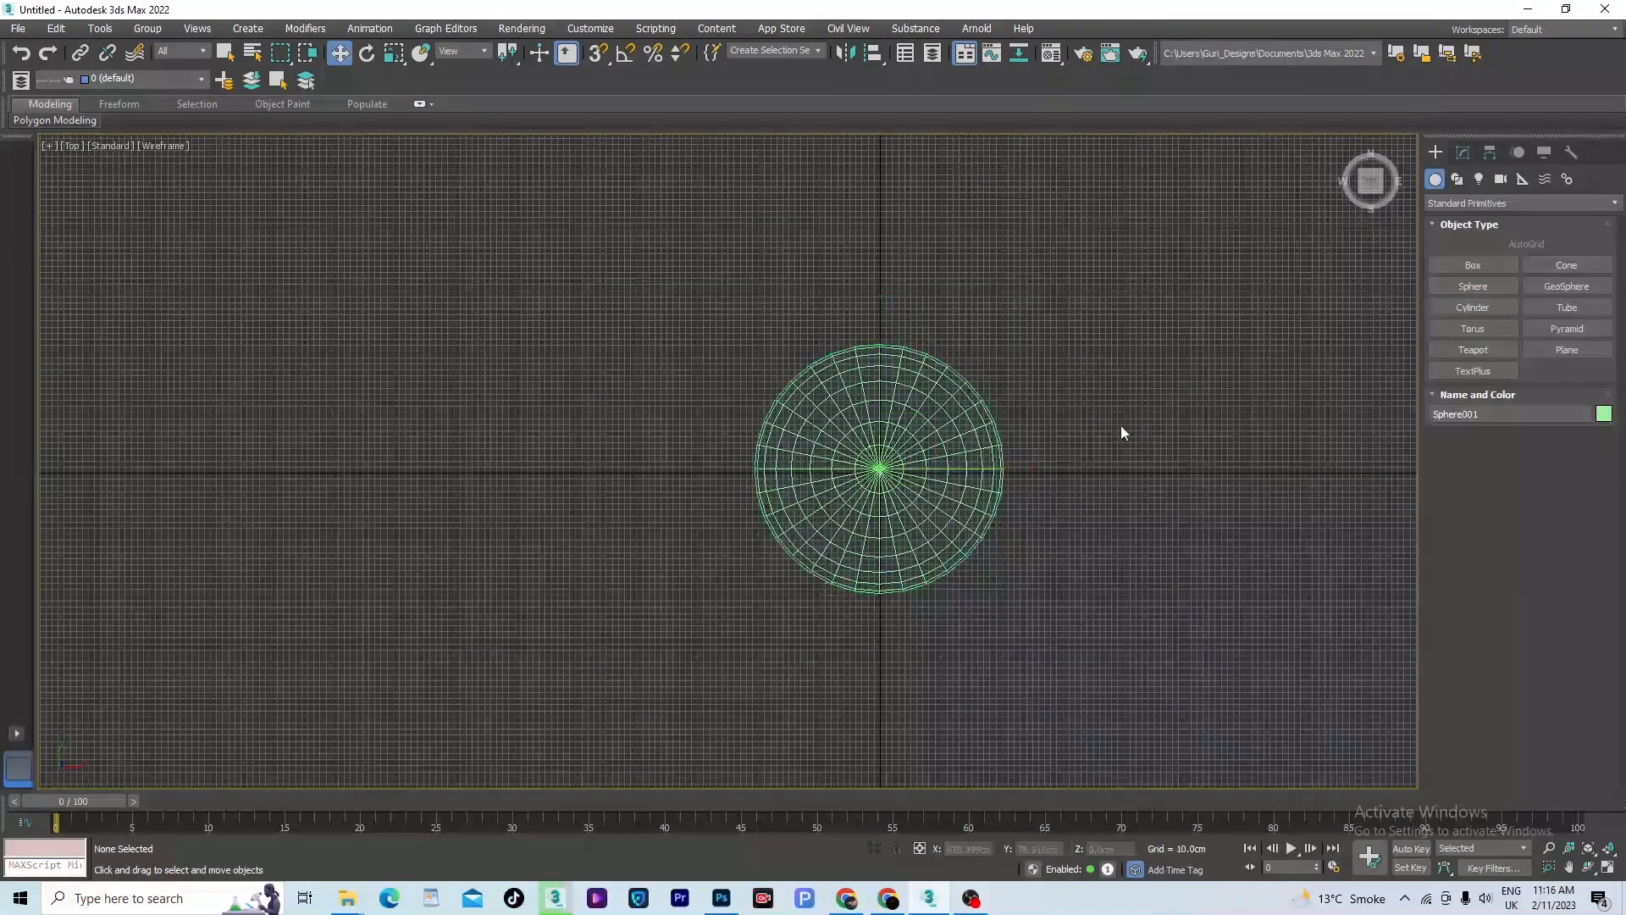
- Apply an FFD 4x4x4 modifier to the sphere and enter its Control Points level
{"action": "left_click", "coordinate": [925, 439]}
{"action": "left_click", "coordinate": [1463, 152]}
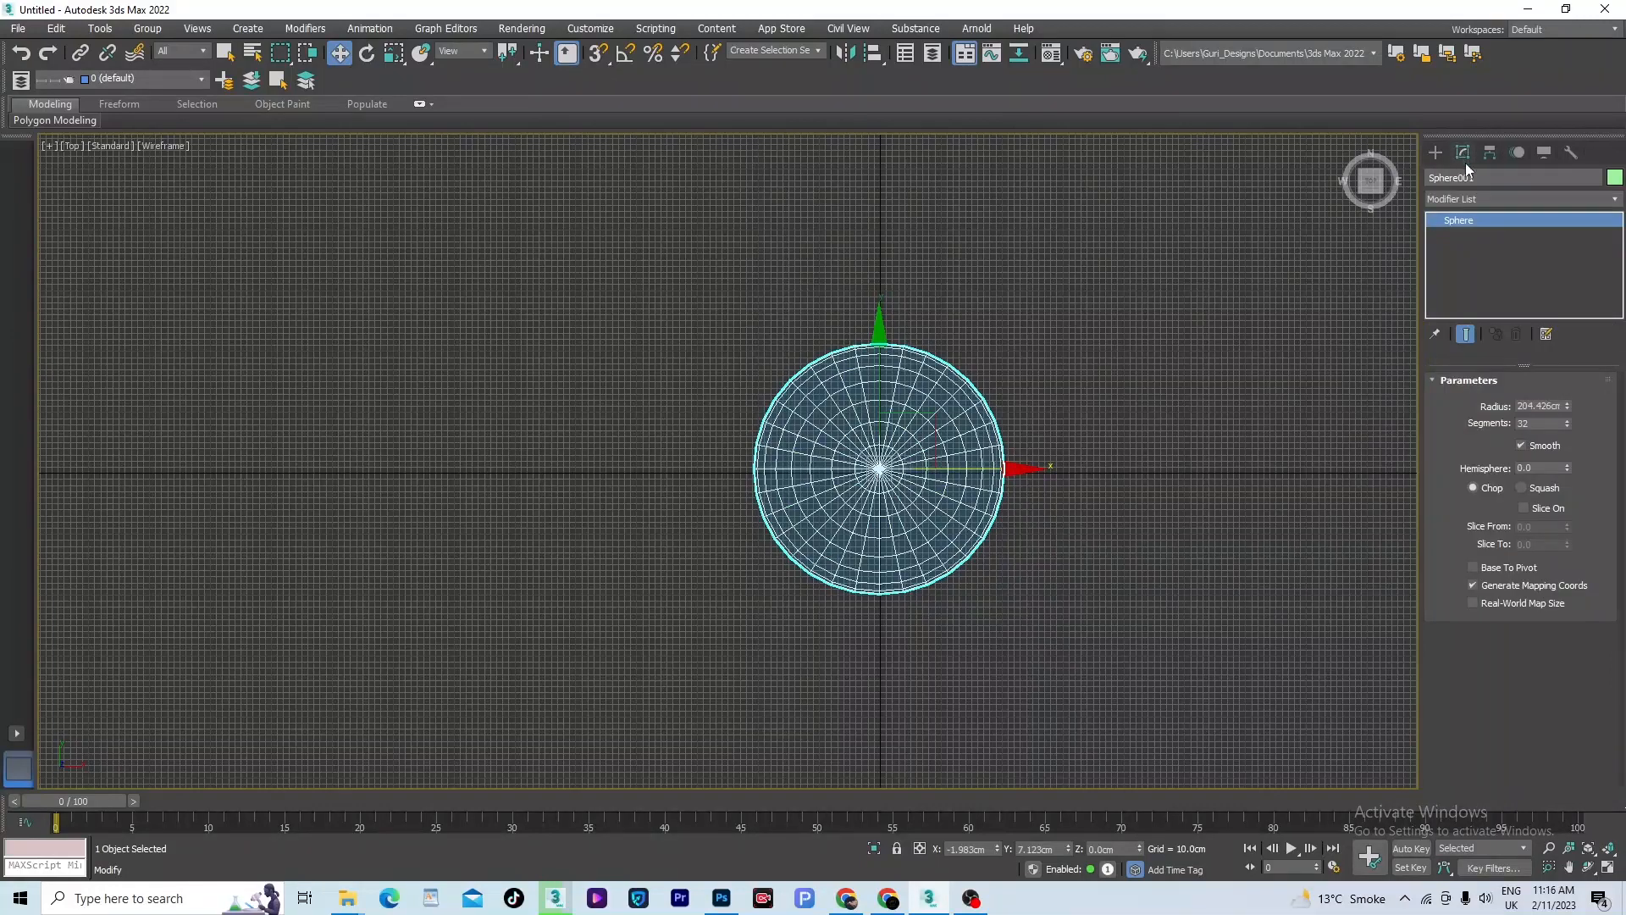
{"action": "left_click", "coordinate": [1606, 201]}
{"action": "key", "text": "f"}
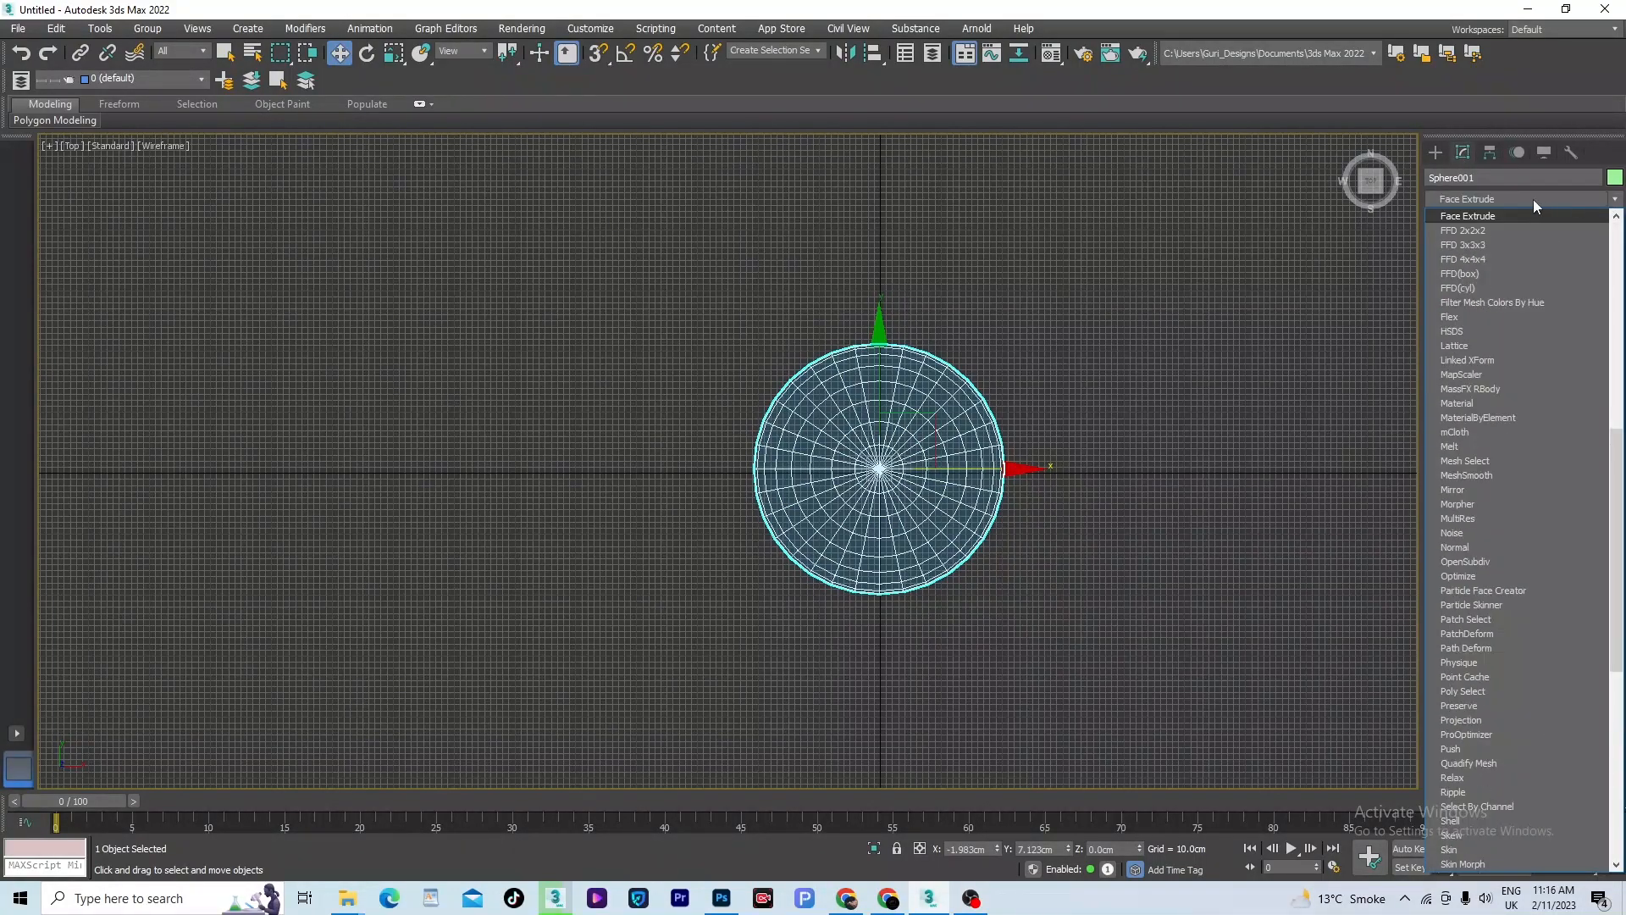
{"action": "left_click", "coordinate": [1475, 258]}
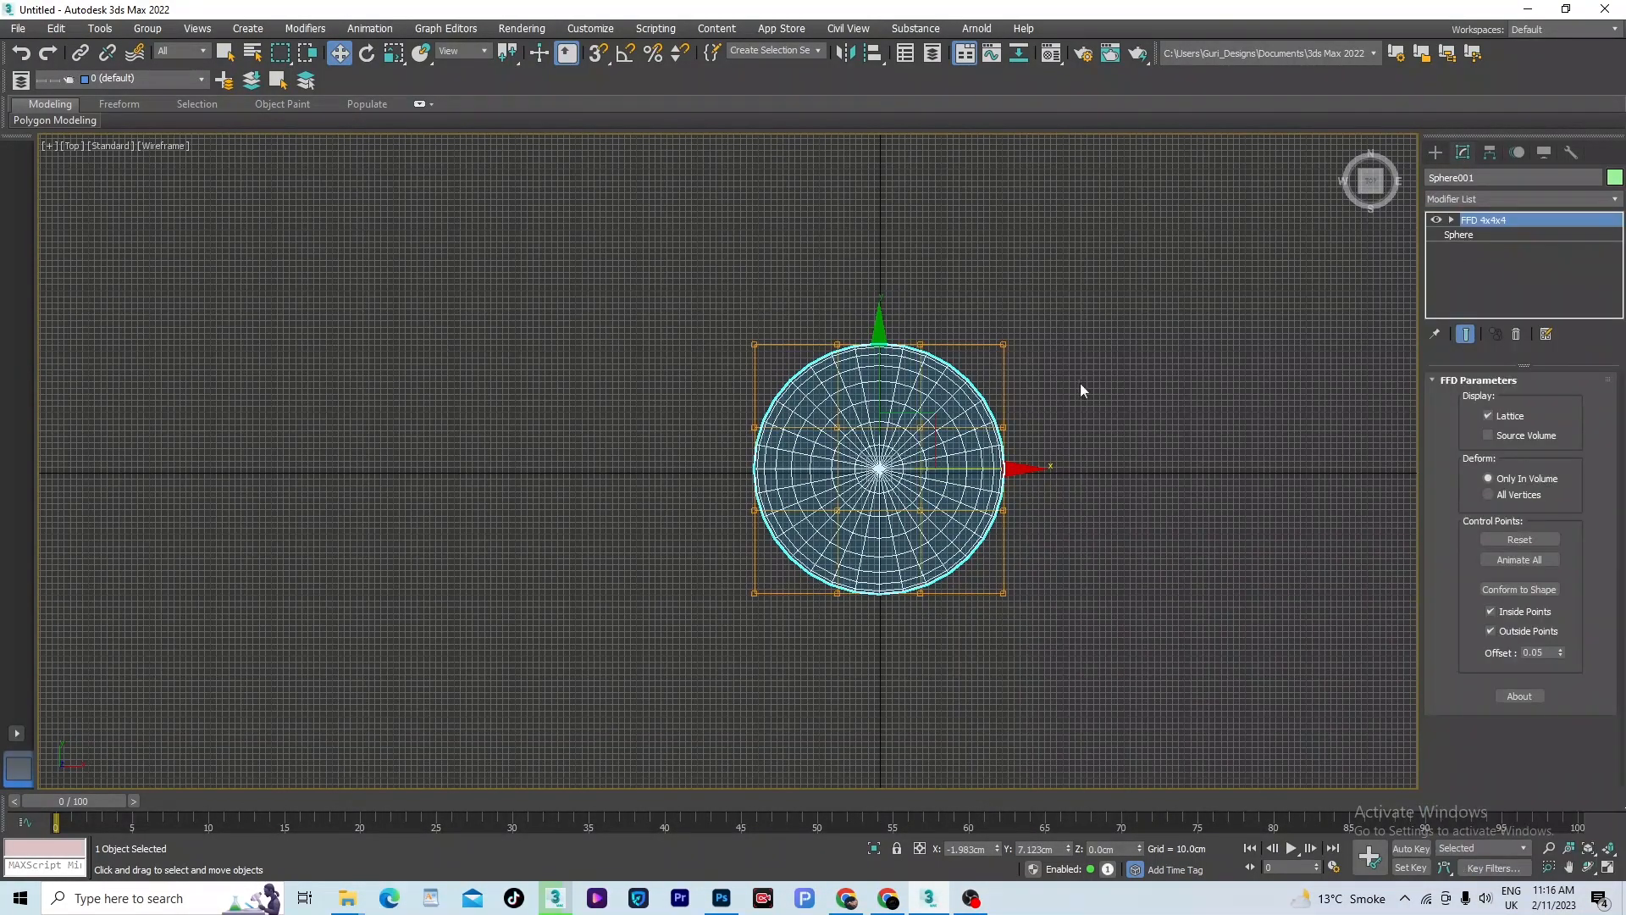
{"action": "left_click", "coordinate": [1452, 220]}
{"action": "left_click", "coordinate": [1497, 234]}
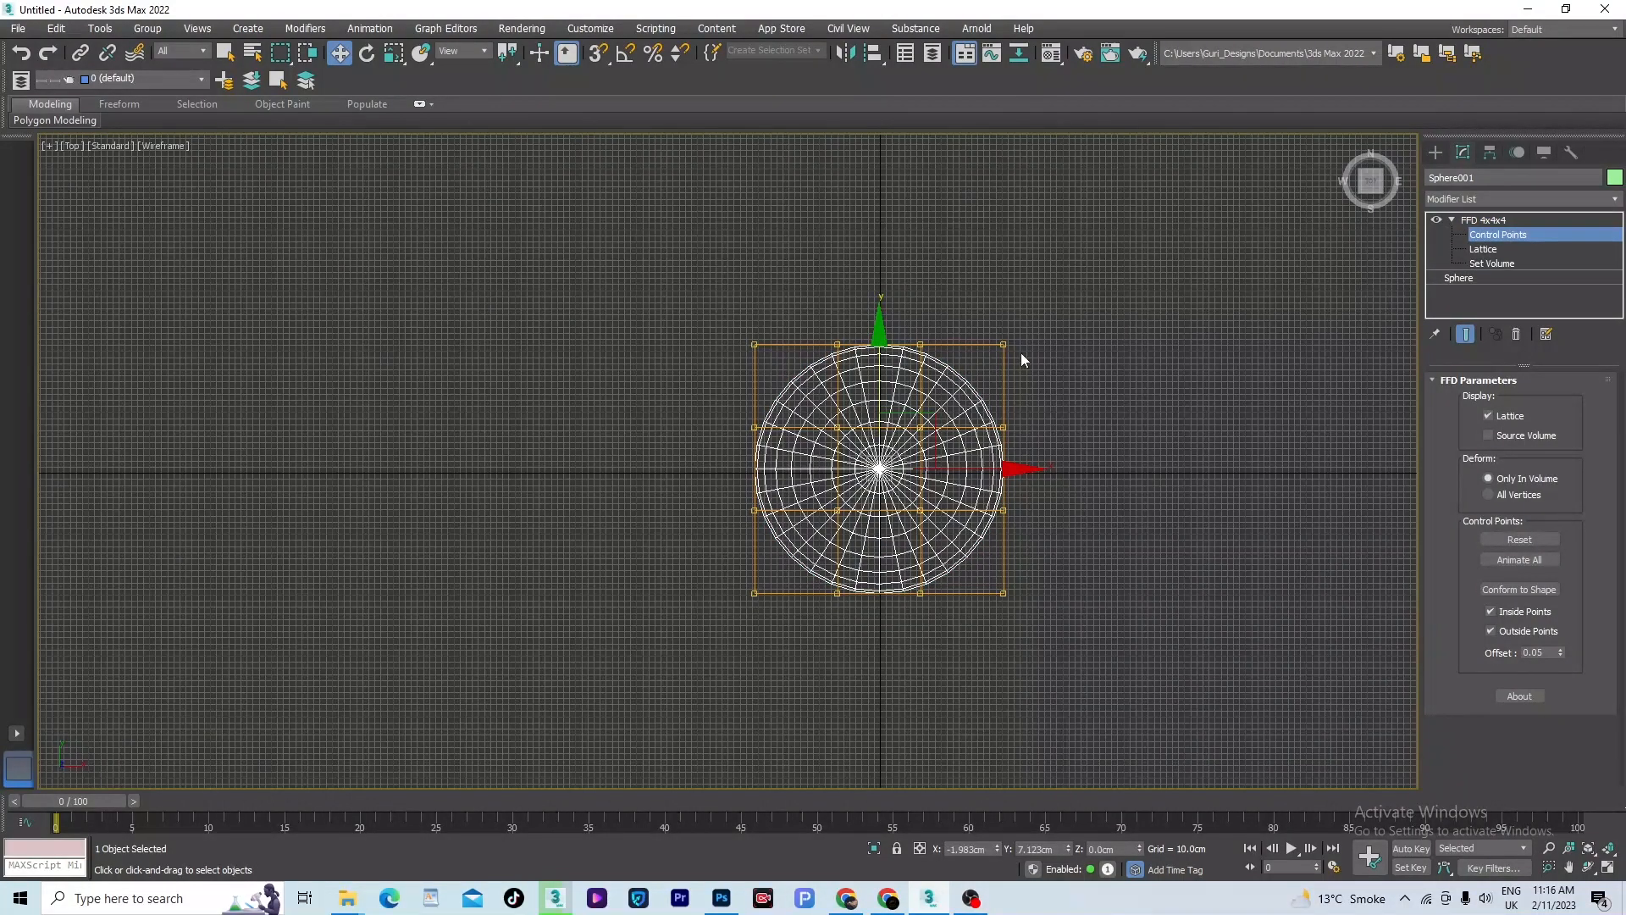
- Flatten the sphere by scaling its control points to 42% along Y in the Top view and strongly along Y in the Front view
{"action": "key", "text": "r"}
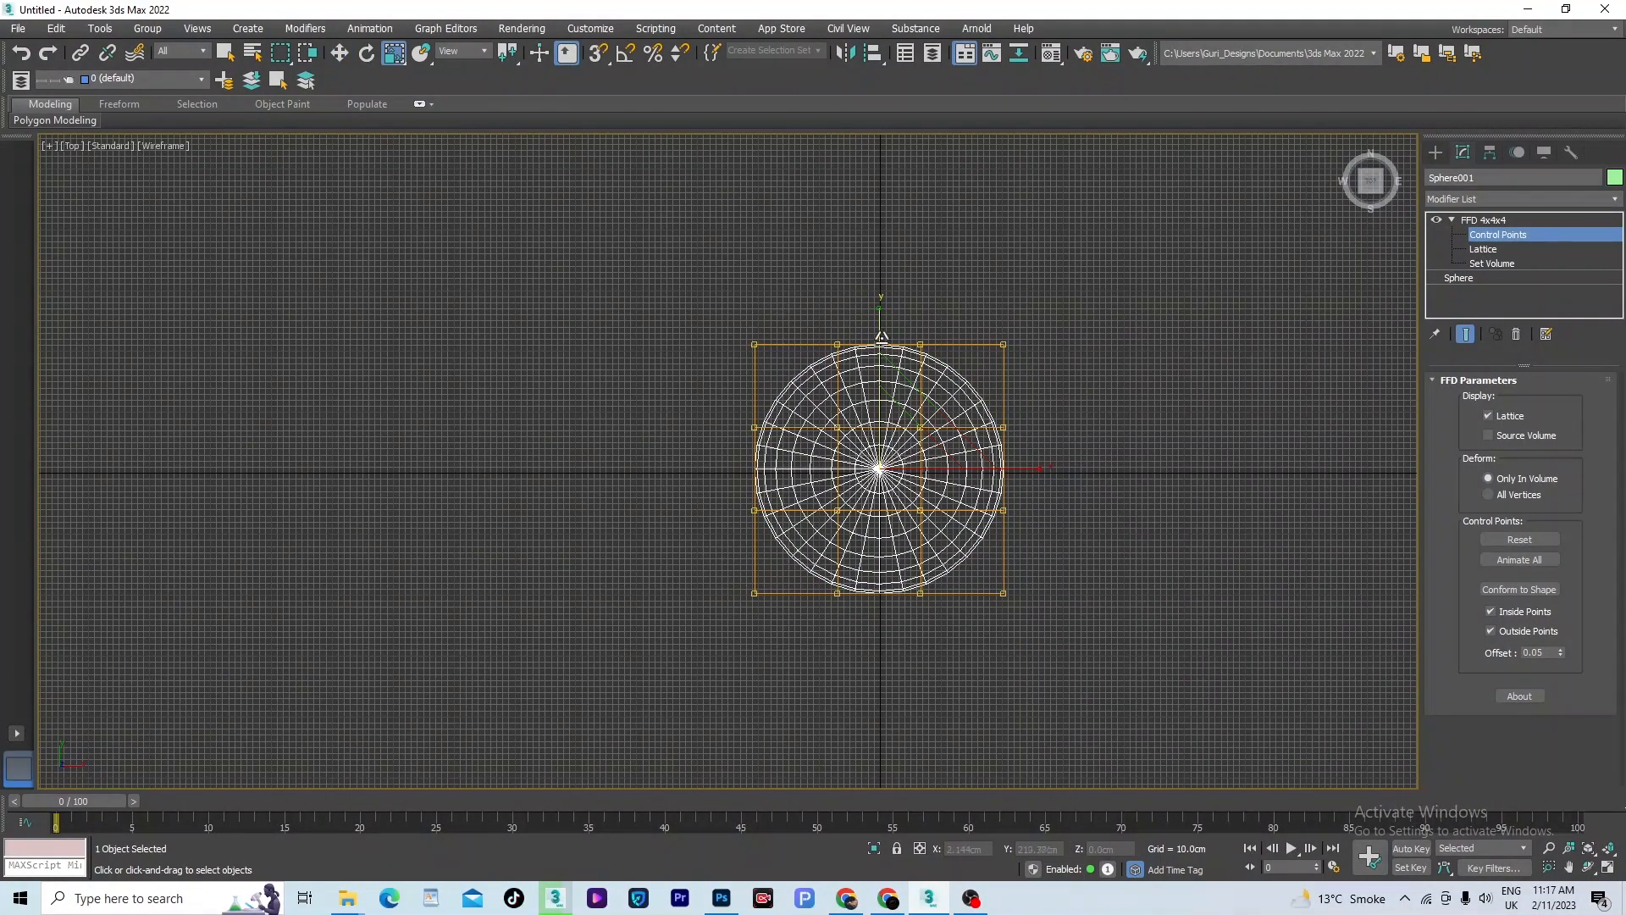
{"action": "left_click_drag", "start_coordinate": [881, 317], "coordinate": [889, 399]}
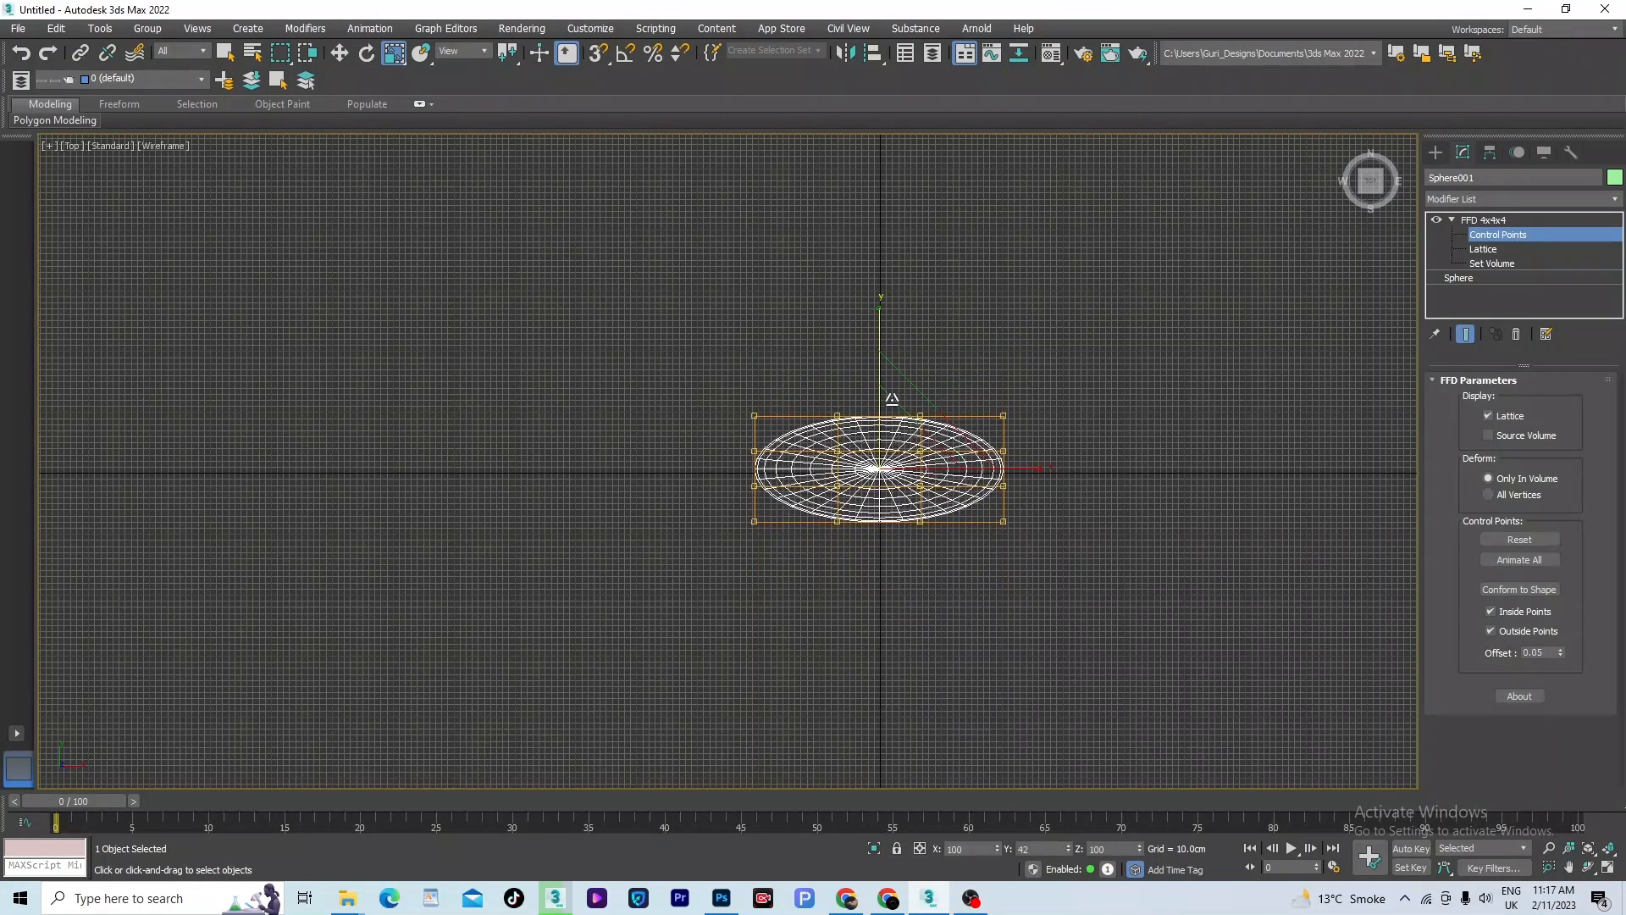
{"action": "scroll", "coordinate": [897, 453], "scroll_direction": "up", "scroll_amount": 3}
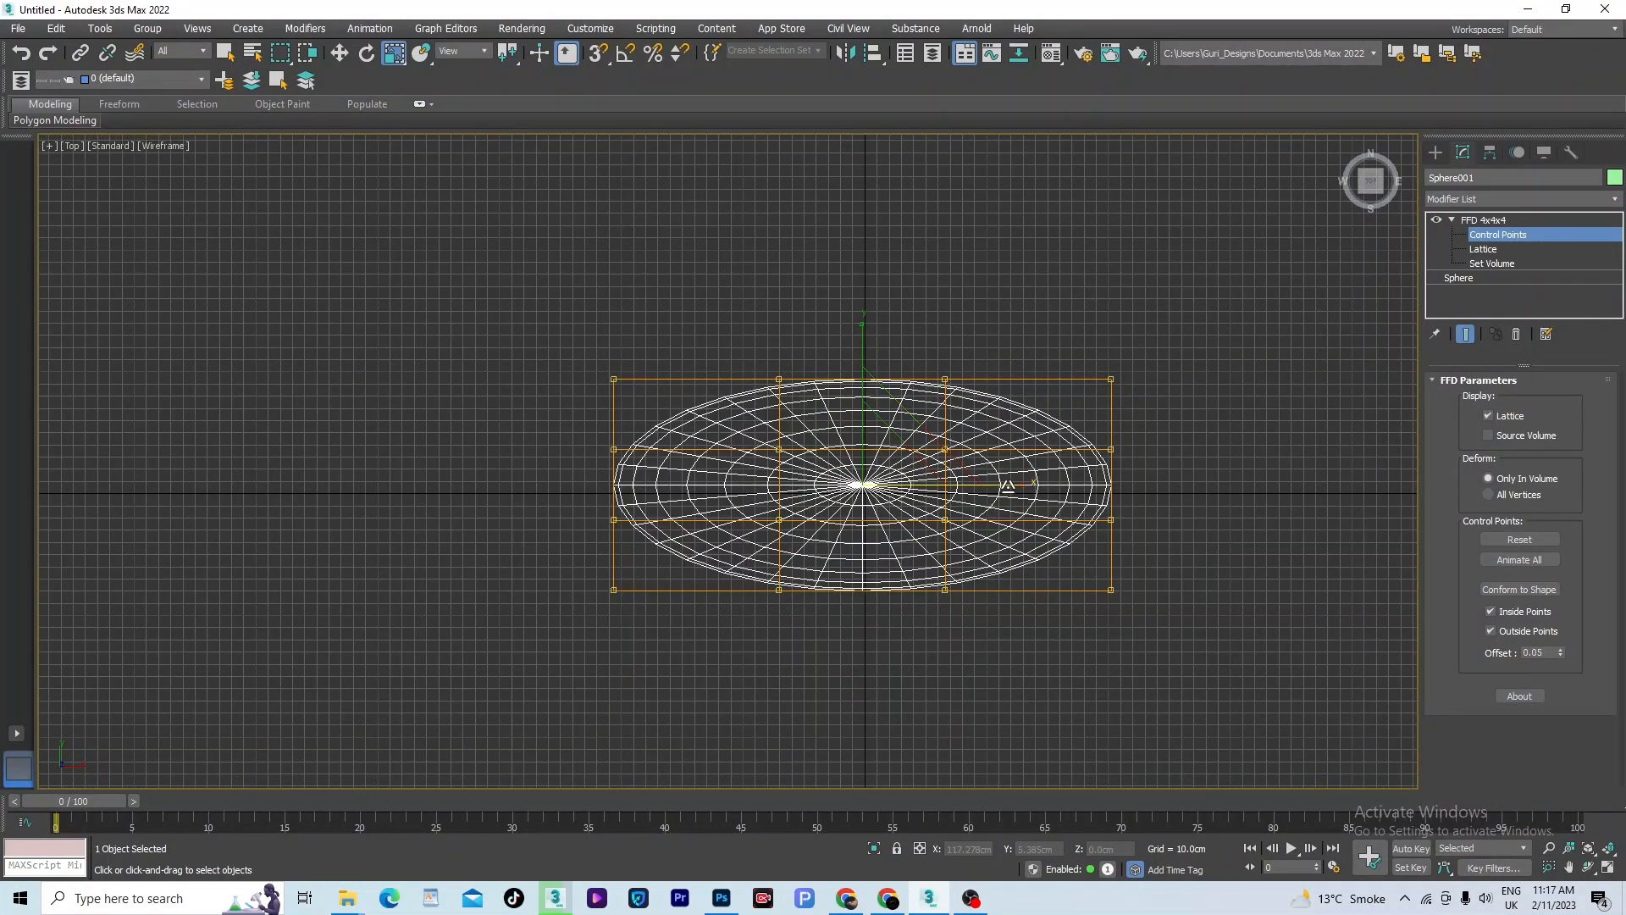
{"action": "key", "text": "f"}
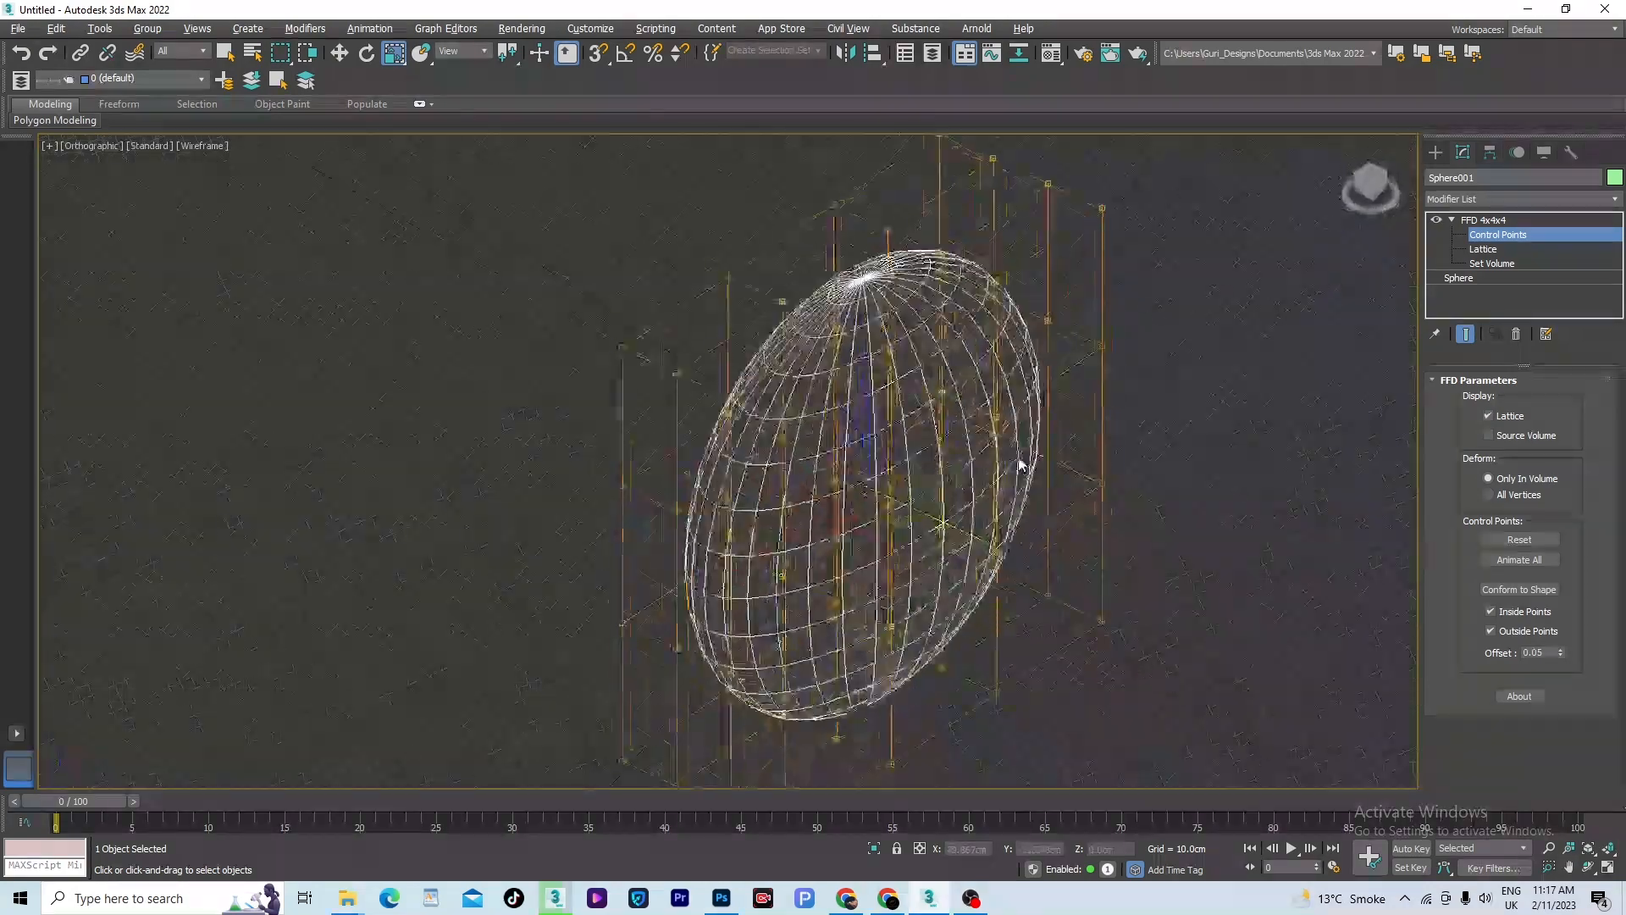
{"action": "scroll", "coordinate": [940, 525], "scroll_direction": "down", "scroll_amount": 4}
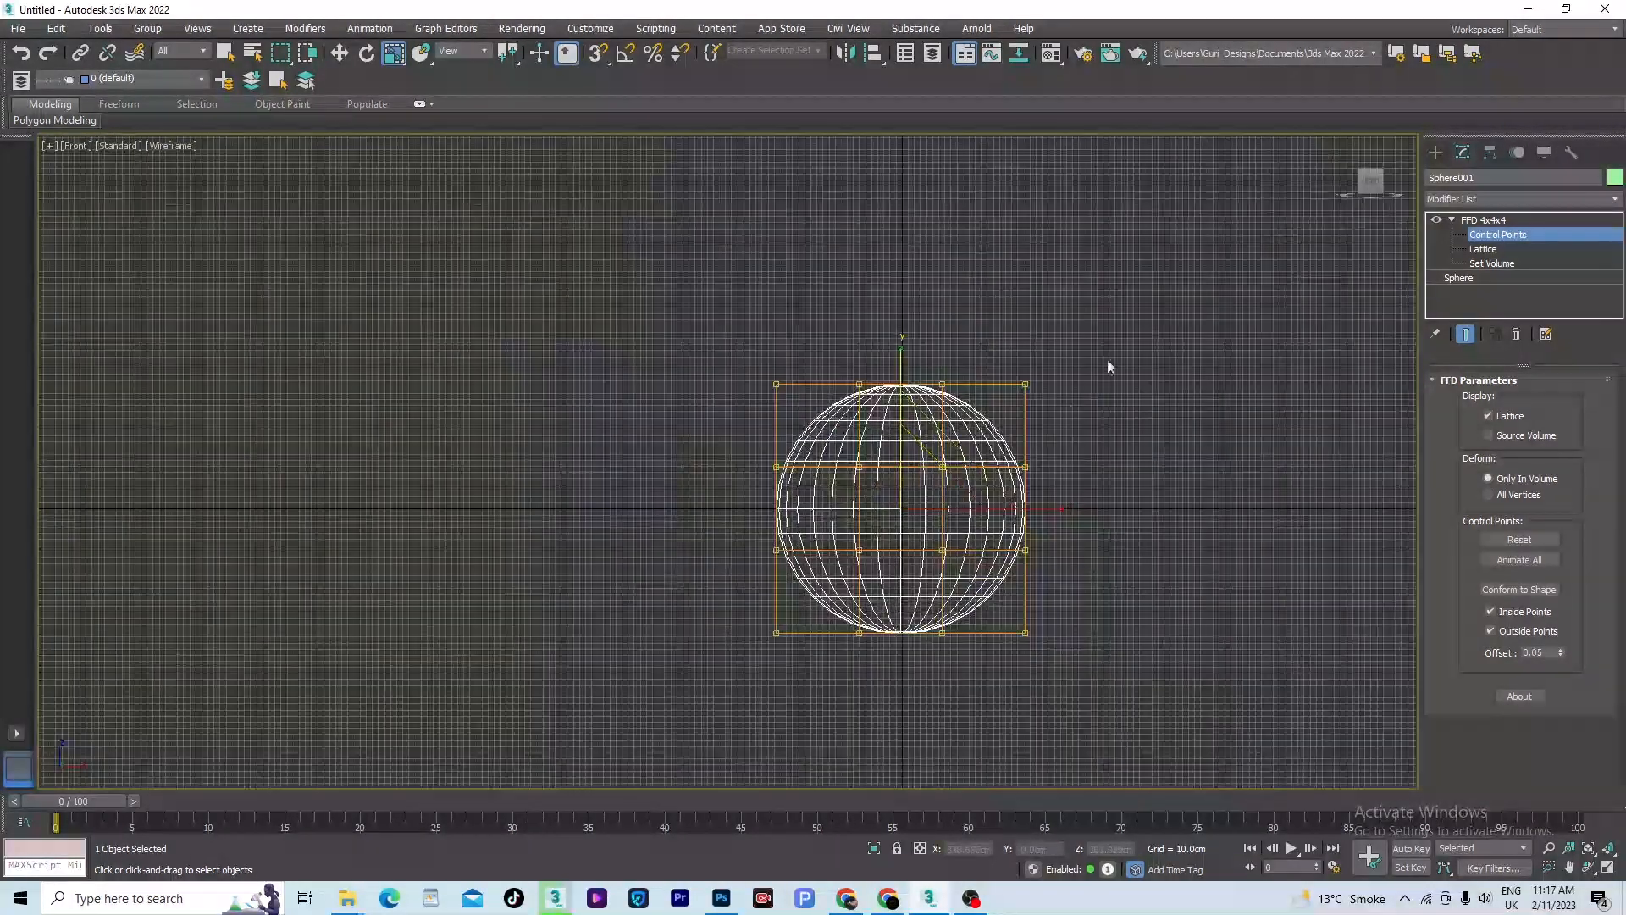
{"action": "left_click_drag", "start_coordinate": [904, 352], "coordinate": [968, 584]}
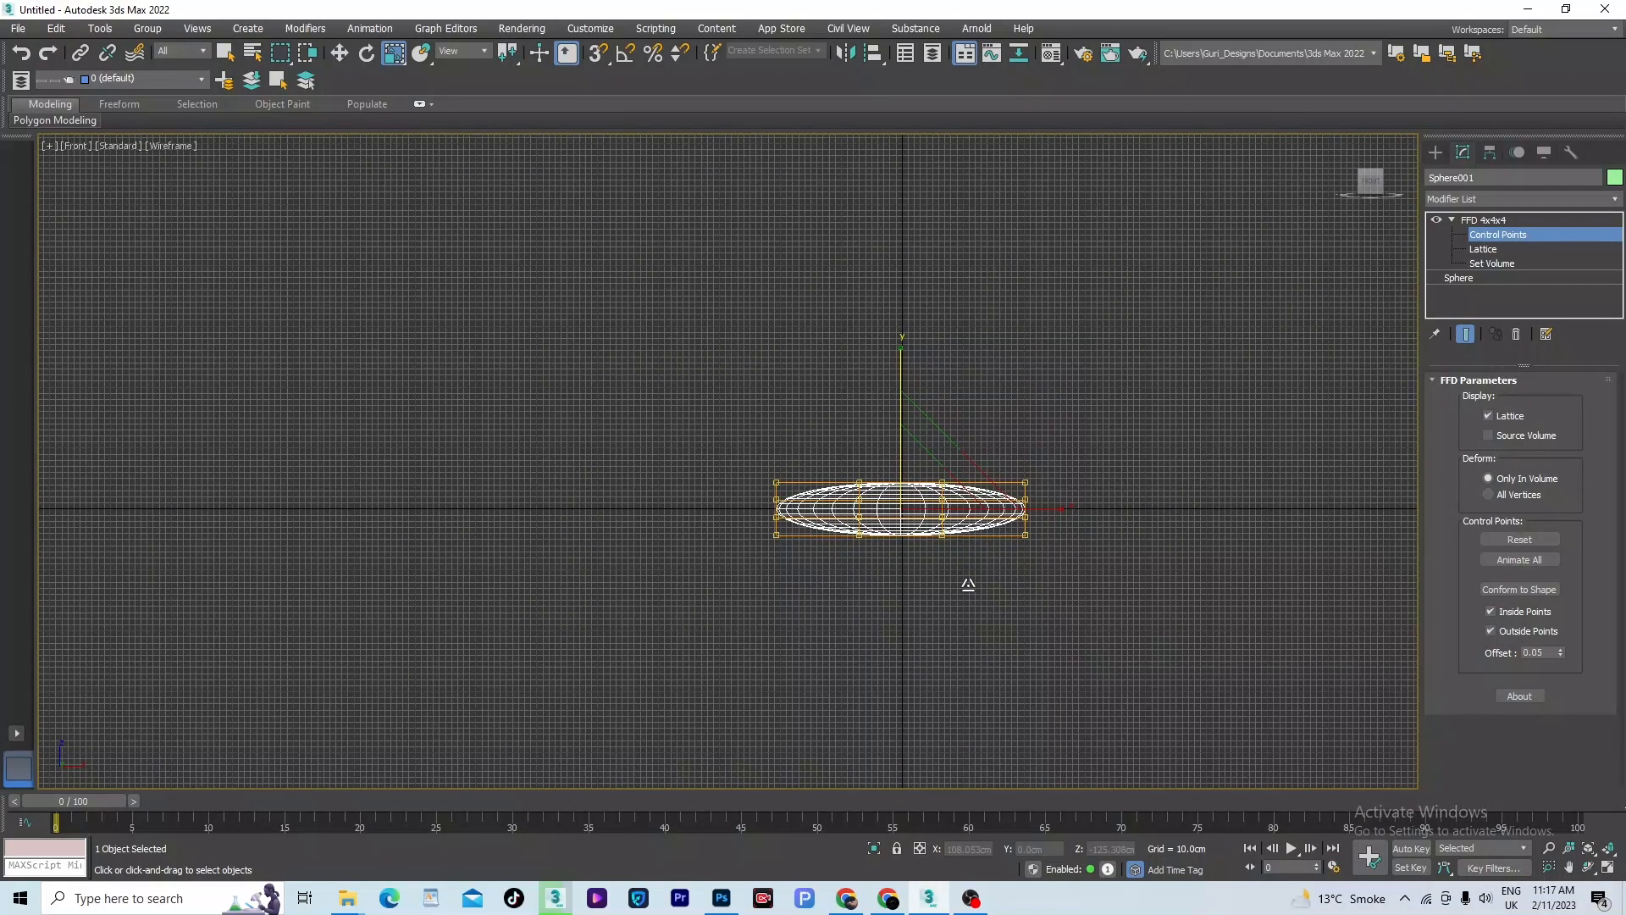
- Scale the outer control-point columns apart along Y in the Top view and squeeze the middle columns together to form a waisted shape
{"action": "key", "text": "t"}
{"action": "left_click_drag", "start_coordinate": [998, 639], "coordinate": [999, 648]}
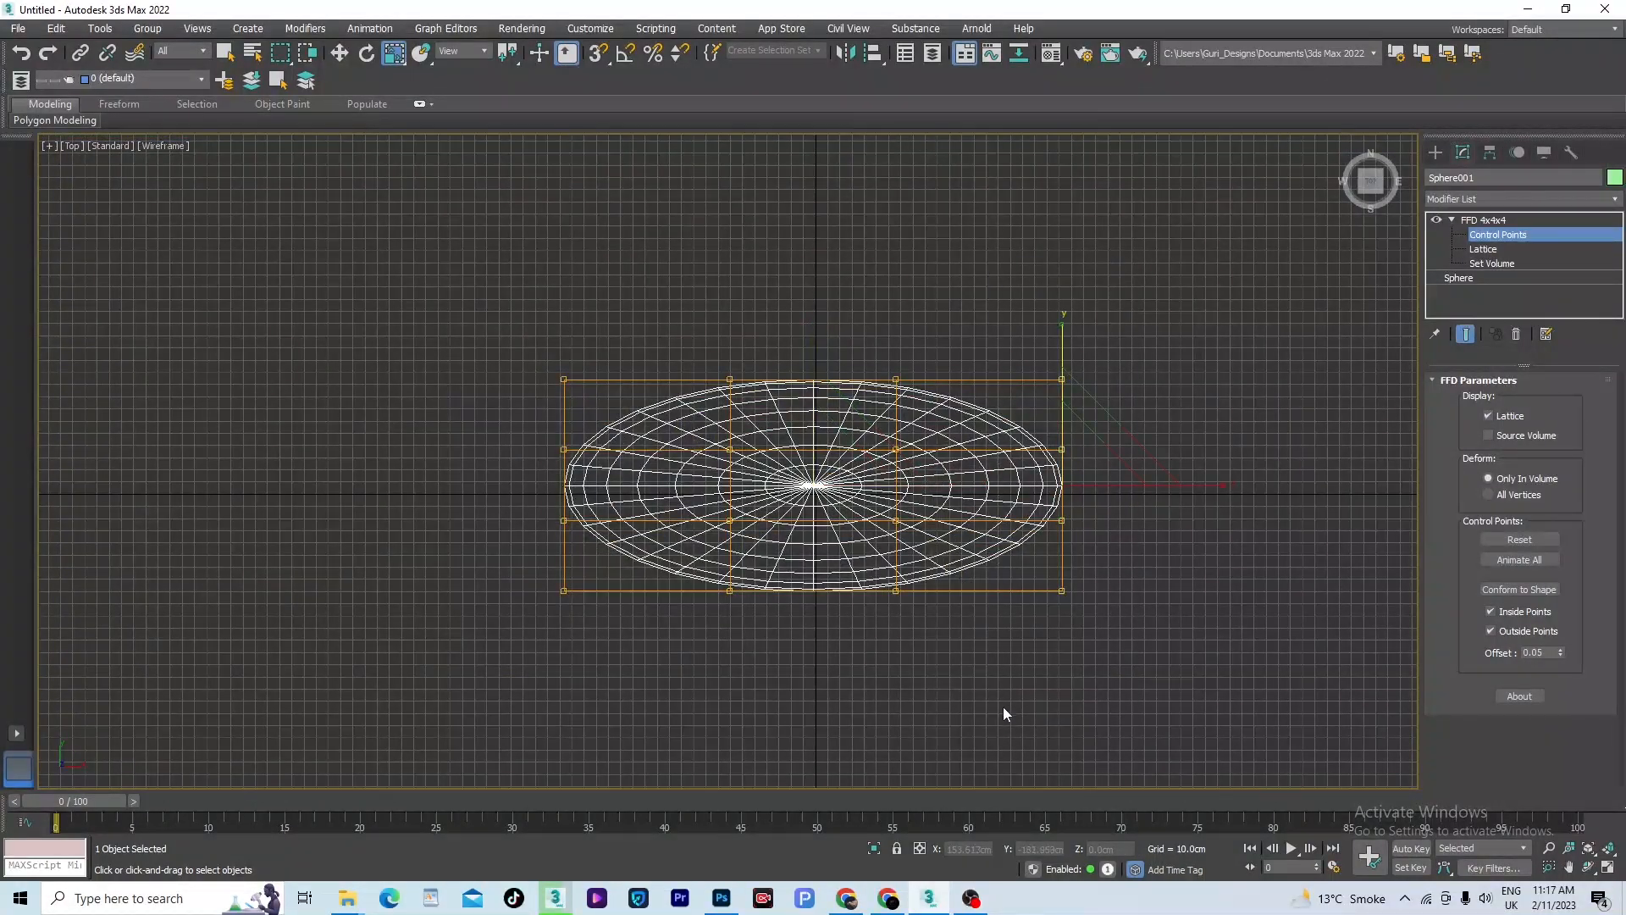
{"action": "left_click_drag", "start_coordinate": [601, 318], "coordinate": [527, 631], "text": "ctrl"}
{"action": "left_click_drag", "start_coordinate": [816, 354], "coordinate": [857, 240]}
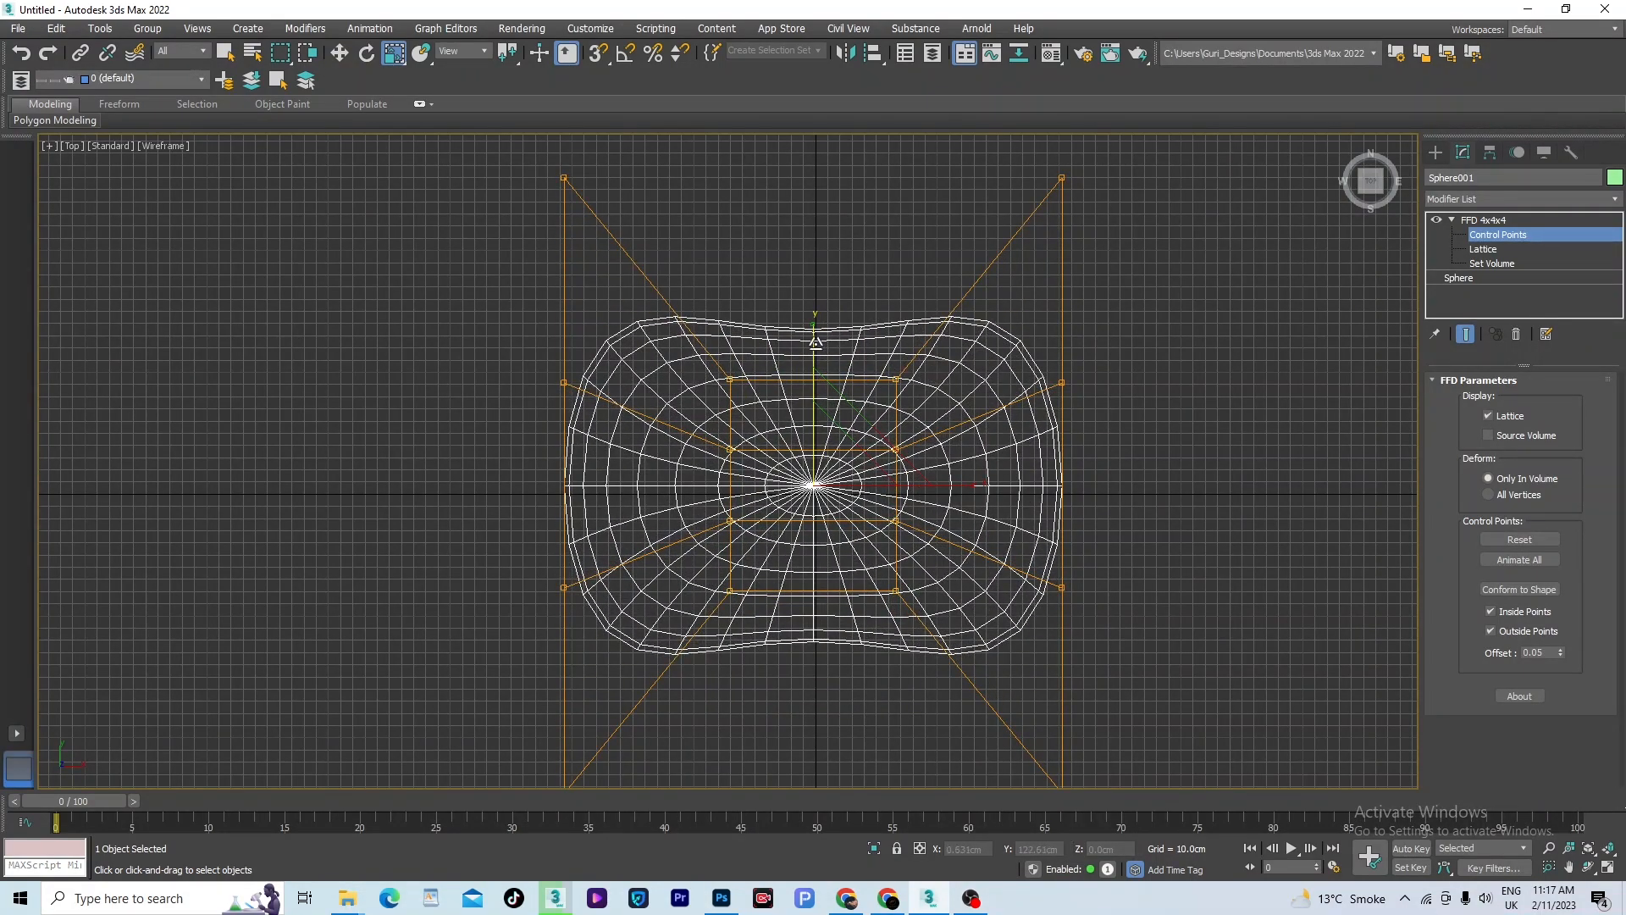
{"action": "left_click_drag", "start_coordinate": [816, 342], "coordinate": [850, 573]}
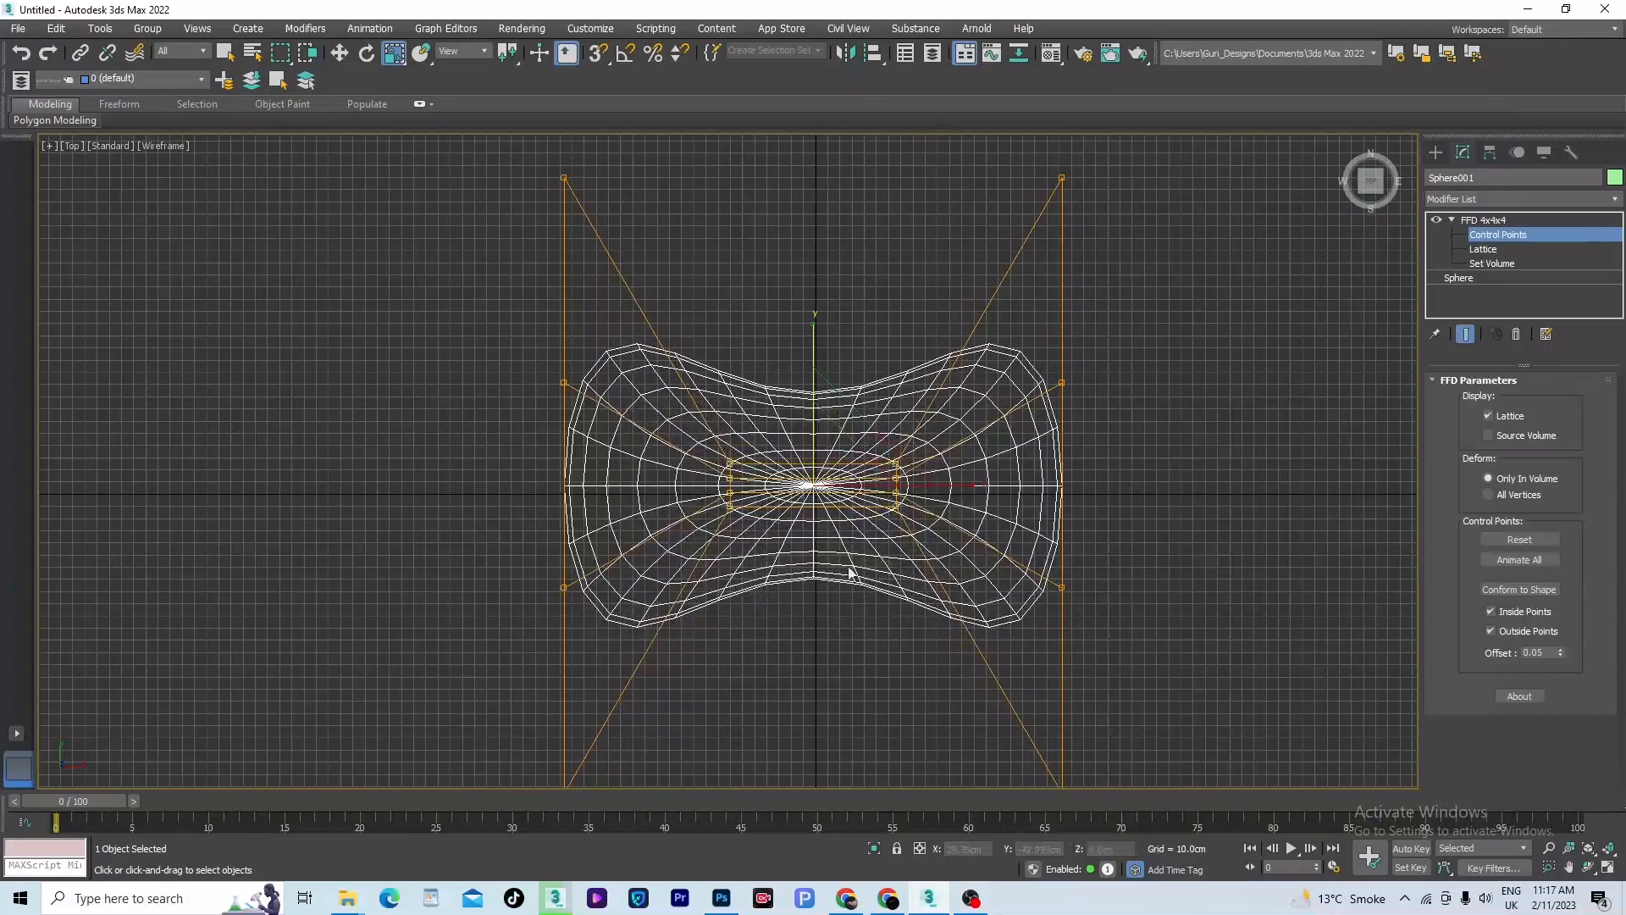
{"action": "scroll", "coordinate": [881, 501], "scroll_direction": "down", "scroll_amount": 3}
{"action": "middle_click_drag", "start_coordinate": [856, 459], "coordinate": [881, 584], "text": "alt"}
{"action": "scroll", "coordinate": [877, 595], "scroll_direction": "up", "scroll_amount": 3}
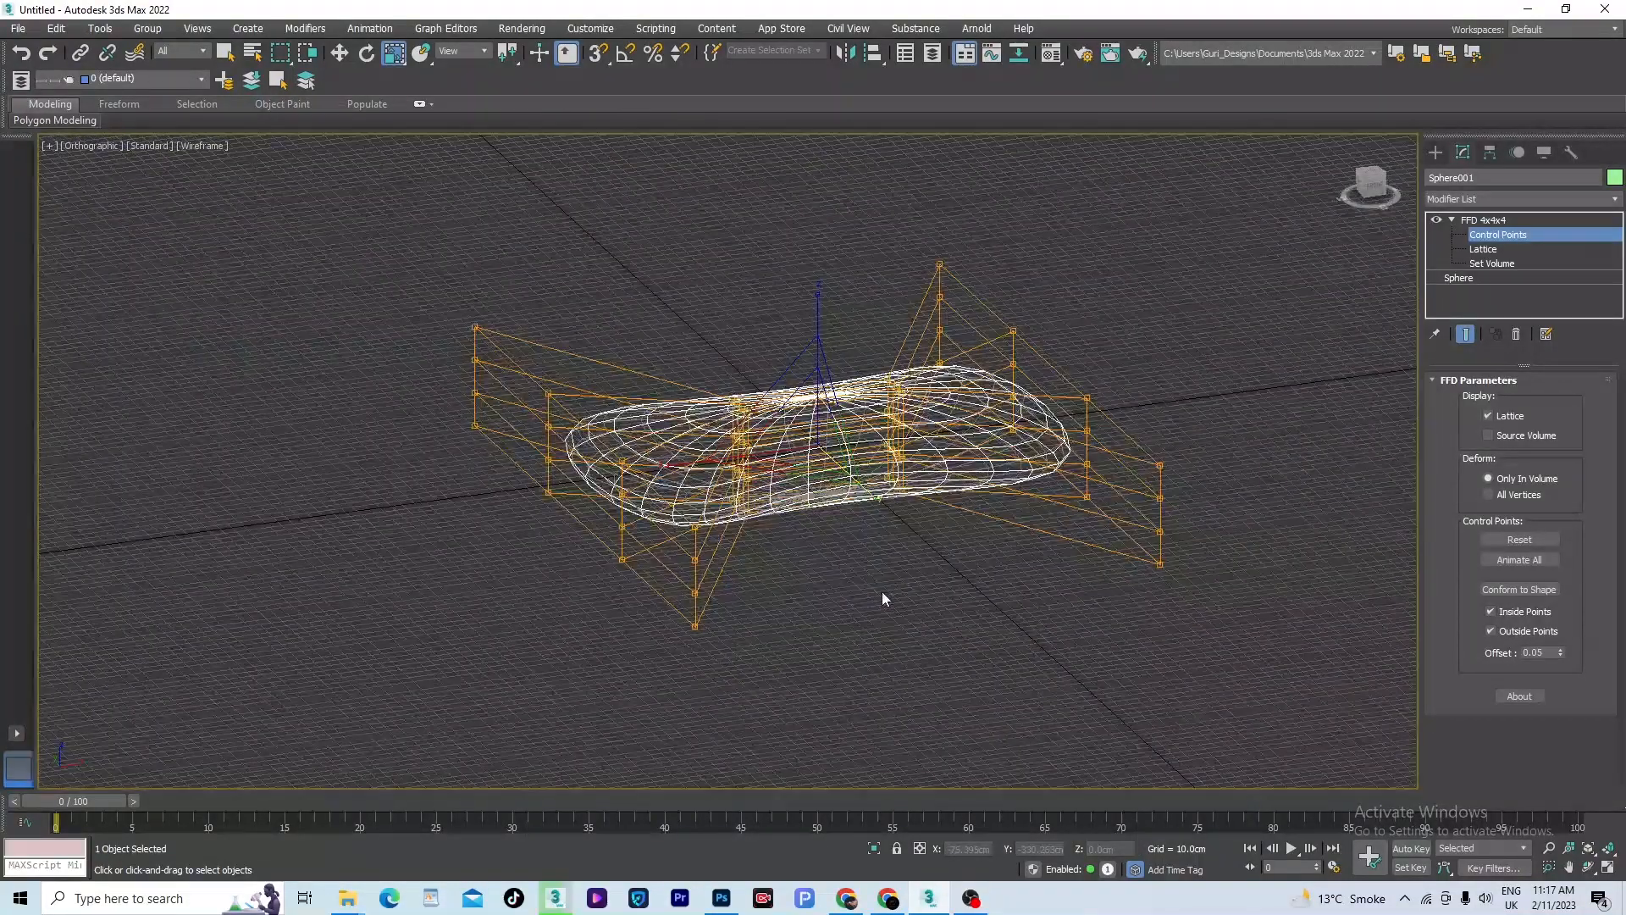
- Move the control points at both ends downward in the Front view to bend the flattened shape into an arch
{"action": "key", "text": "f"}
{"action": "scroll", "coordinate": [1057, 505], "scroll_direction": "up", "scroll_amount": 5}
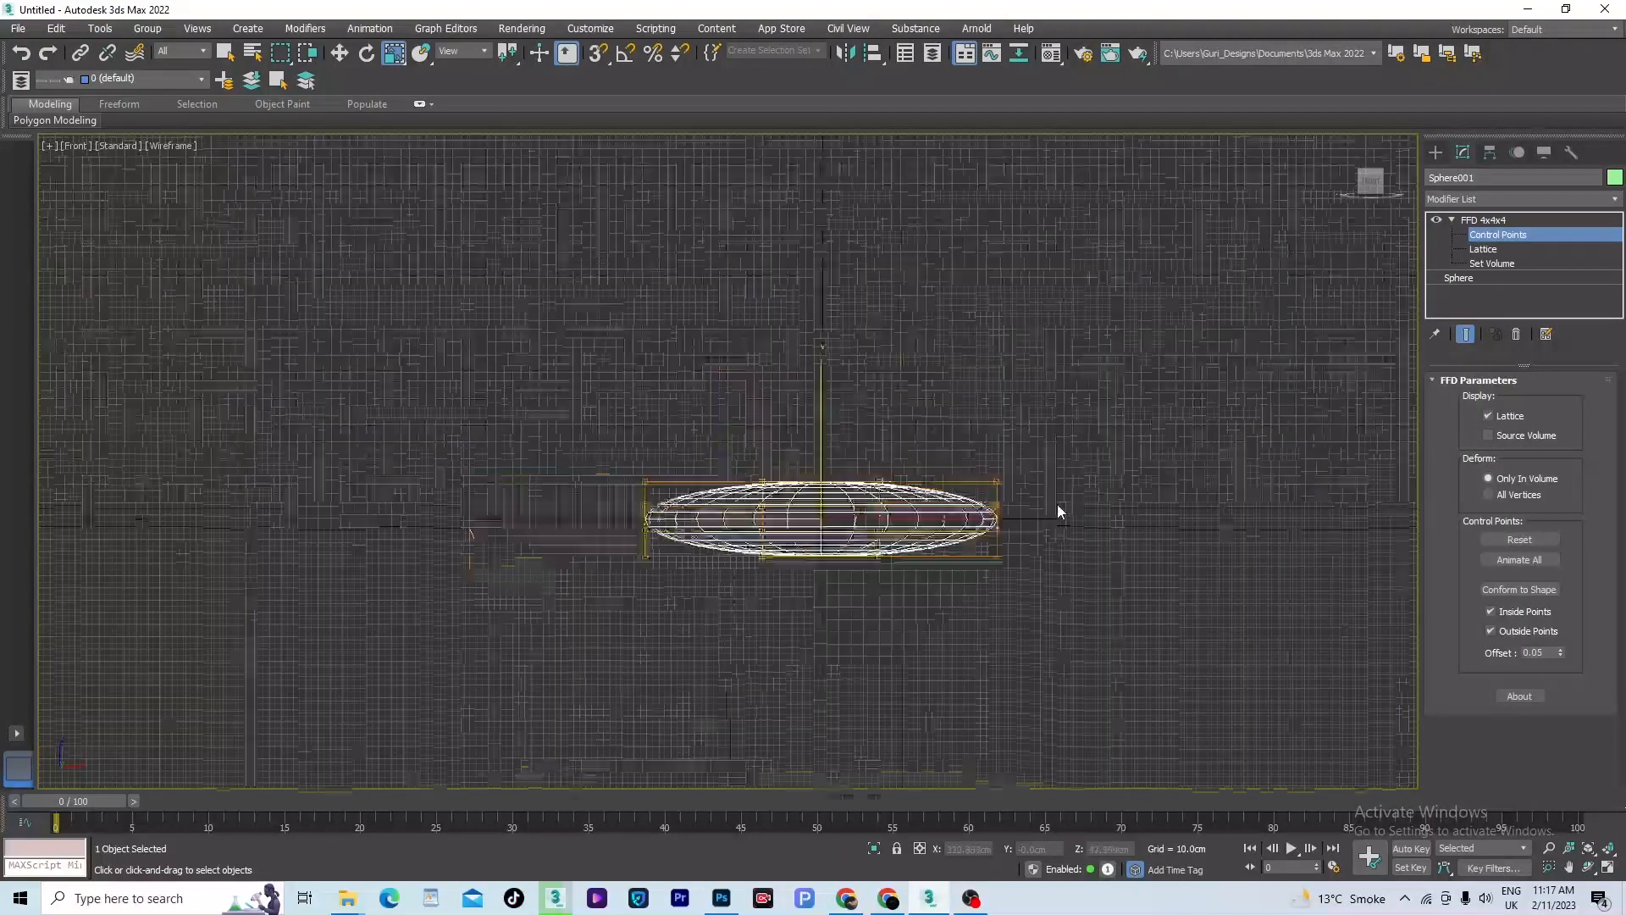
{"action": "left_click_drag", "start_coordinate": [1147, 339], "coordinate": [868, 784]}
{"action": "left_click_drag", "start_coordinate": [224, 705], "coordinate": [222, 706], "text": "ctrl"}
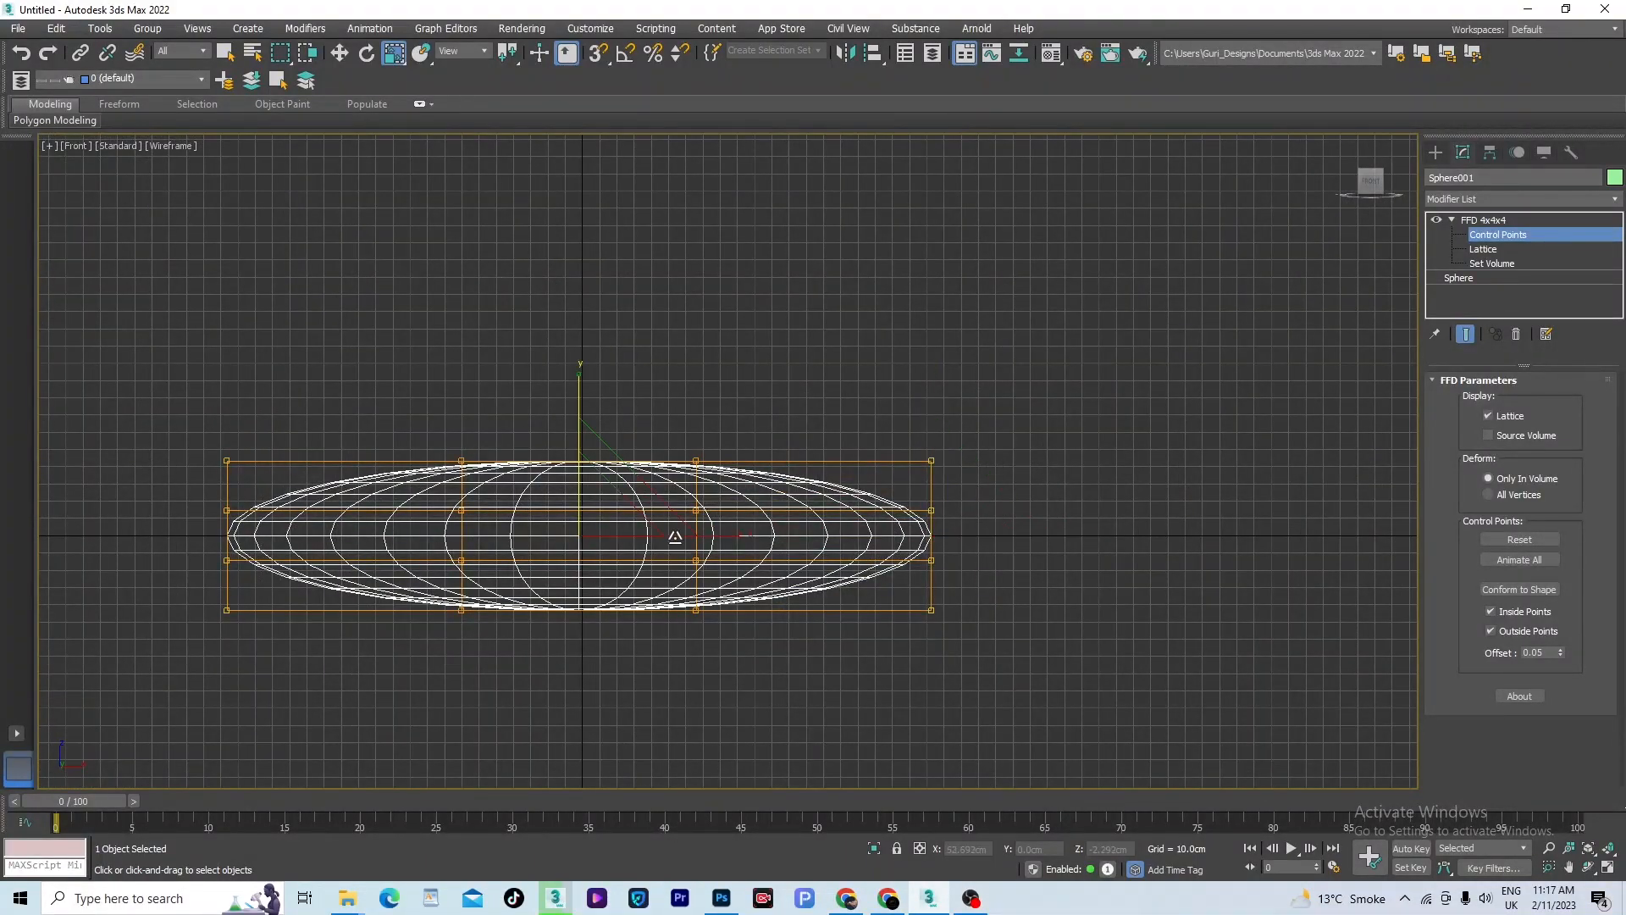
{"action": "key", "text": "w"}
{"action": "left_click_drag", "start_coordinate": [576, 437], "coordinate": [618, 551]}
{"action": "scroll", "coordinate": [815, 444], "scroll_direction": "down", "scroll_amount": 5}
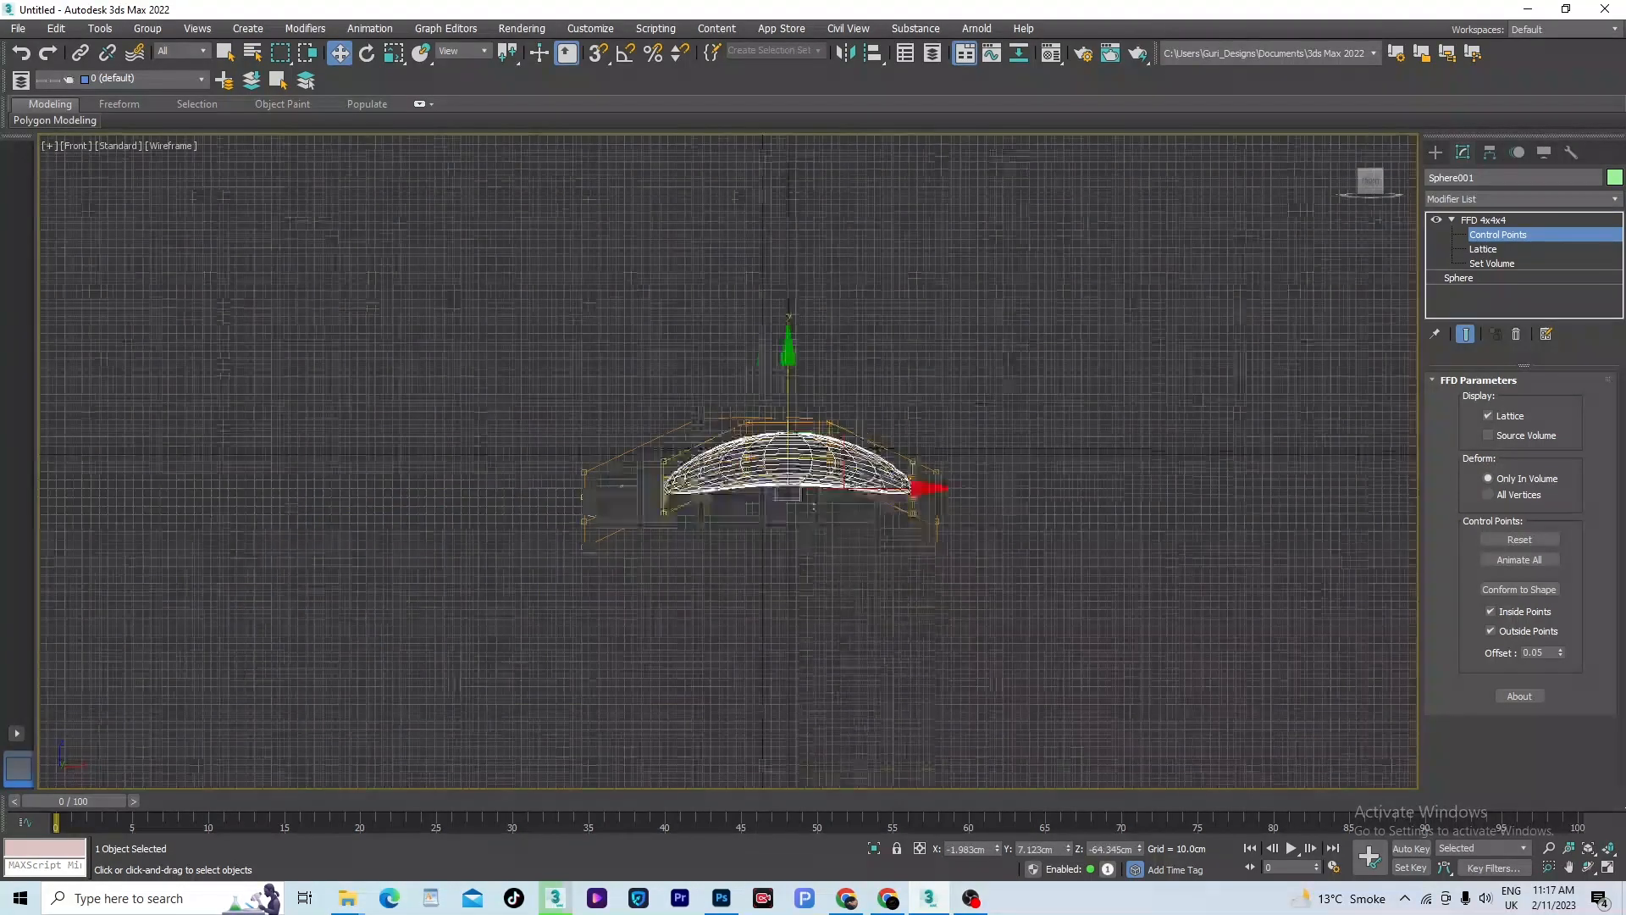
- Scale the end control points slightly closer together along Y in the Front view to thin the tips of the arched shape
{"action": "scroll", "coordinate": [807, 496], "scroll_direction": "up", "scroll_amount": 4}
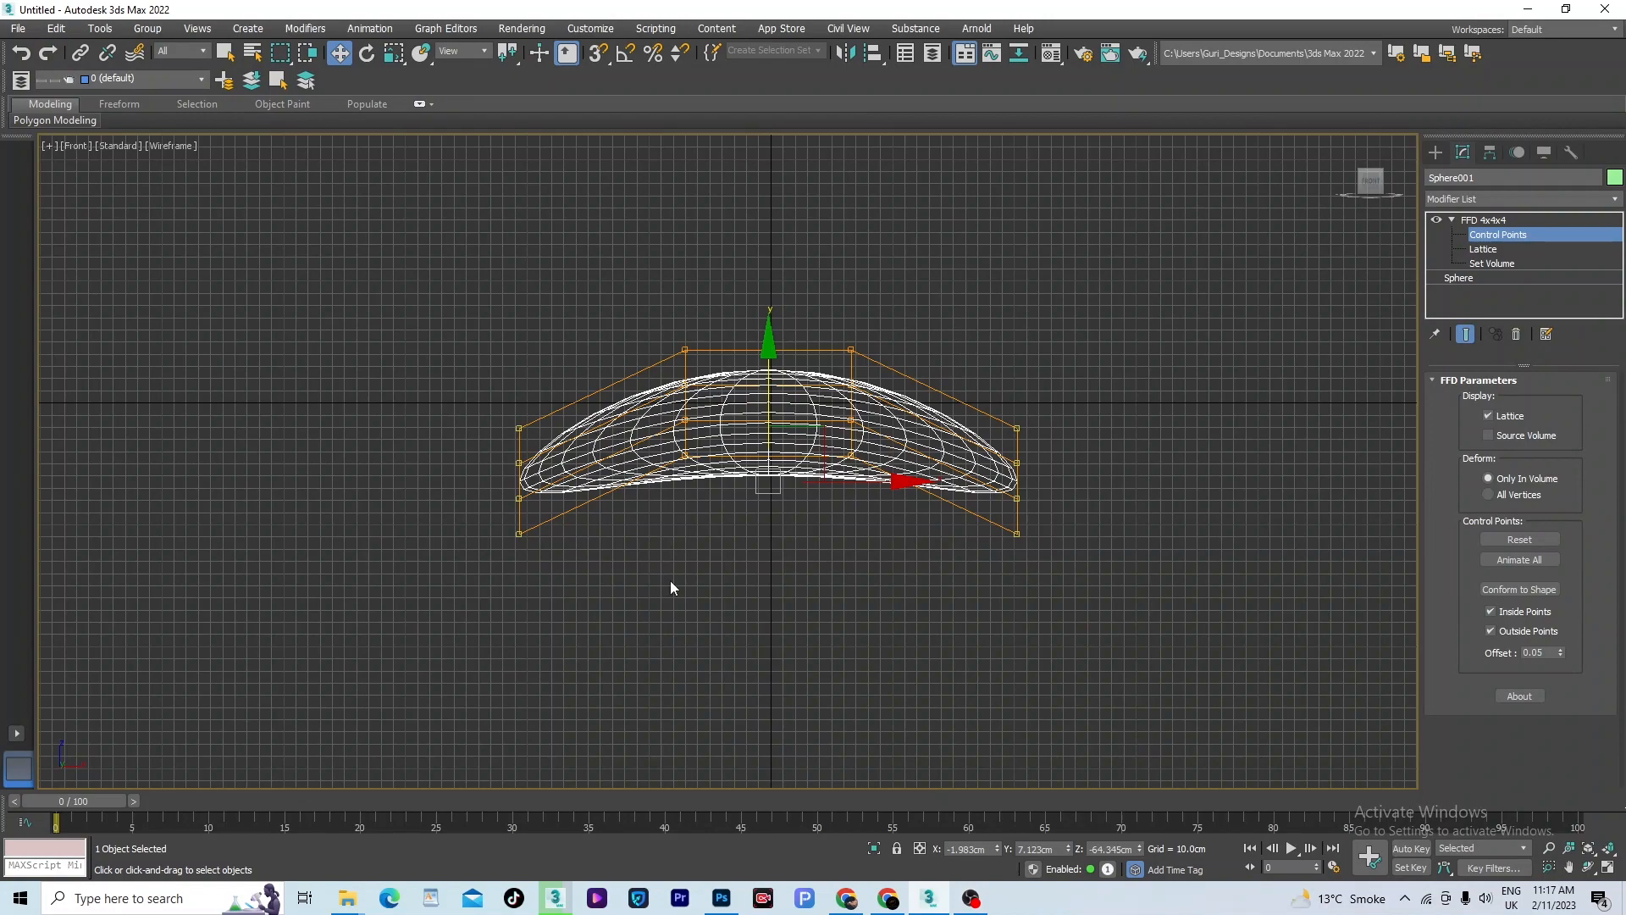
{"action": "key", "text": "r"}
{"action": "left_click_drag", "start_coordinate": [768, 337], "coordinate": [780, 305]}
{"action": "key", "text": "t"}
{"action": "key", "text": "z"}
{"action": "key", "text": "f"}
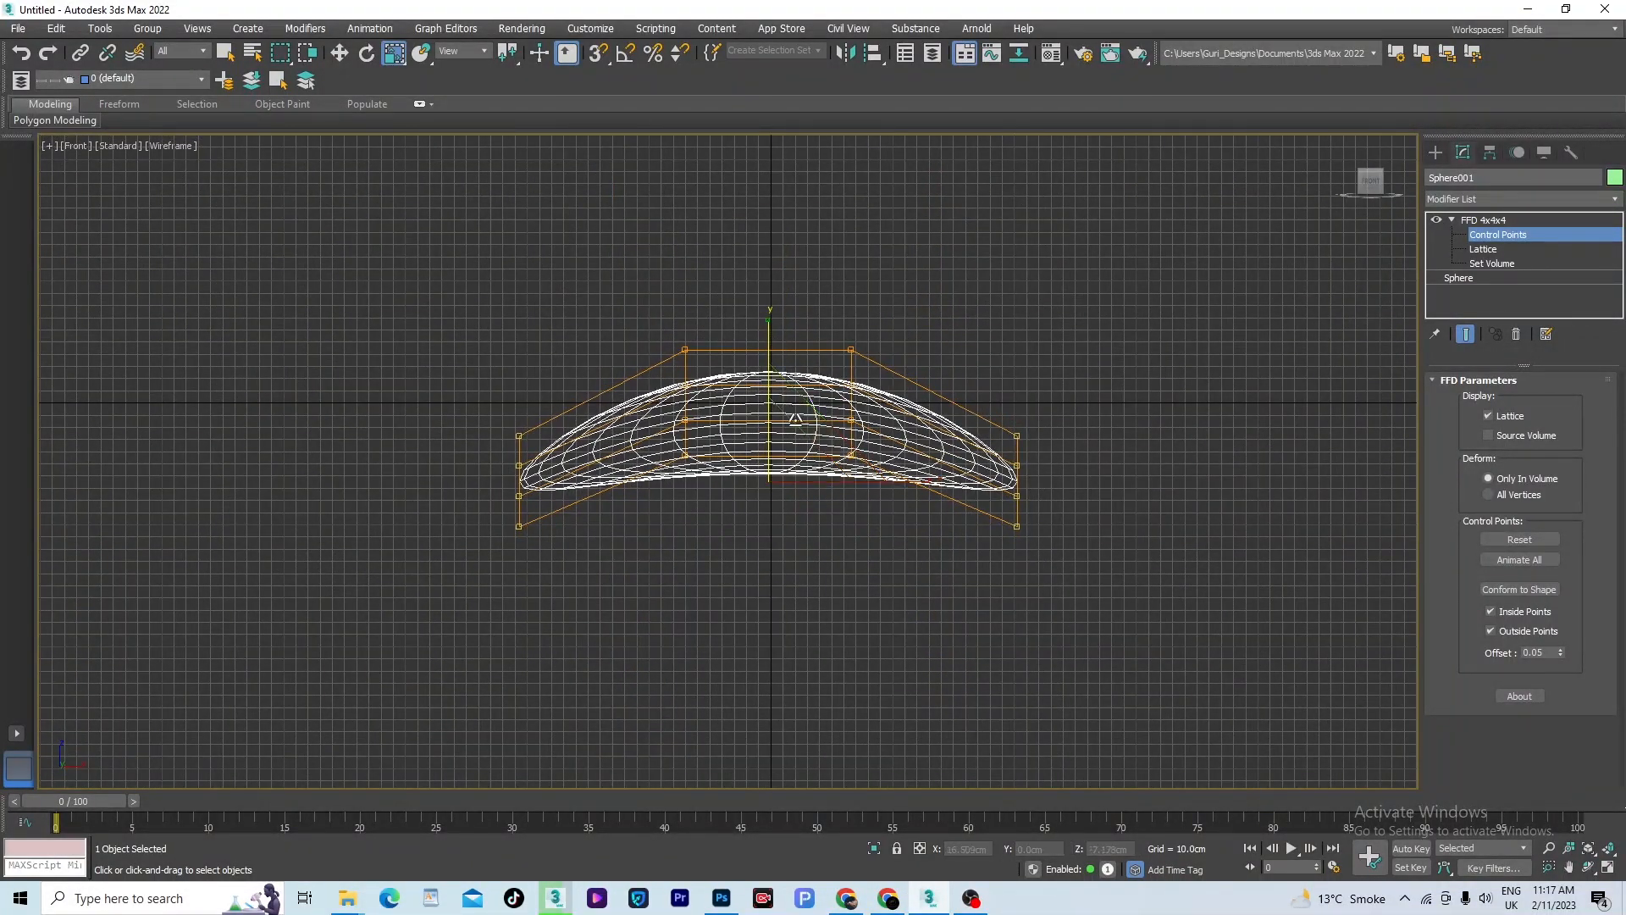
- Exit the Control Points level and raise the whole deformed sphere to about Z 71.76 cm in the Left view
{"action": "scroll", "coordinate": [825, 436], "scroll_direction": "up", "scroll_amount": 2}
{"action": "mouse_move", "coordinate": [833, 468]}
{"action": "middle_mouse_down", "text": "alt"}
{"action": "mouse_move", "coordinate": [827, 606]}
{"action": "mouse_move", "coordinate": [889, 663]}
{"action": "mouse_move", "coordinate": [874, 672]}
{"action": "mouse_move", "coordinate": [918, 581]}
{"action": "mouse_move", "coordinate": [878, 581]}
{"action": "mouse_move", "coordinate": [898, 508]}
{"action": "mouse_move", "coordinate": [872, 543]}
{"action": "mouse_move", "coordinate": [891, 601]}
{"action": "middle_mouse_up", "text": "alt"}
{"action": "key", "text": "F3"}
{"action": "left_click", "coordinate": [1477, 236]}
{"action": "scroll", "coordinate": [841, 510], "scroll_direction": "down", "scroll_amount": 4}
{"action": "left_click", "coordinate": [905, 625]}
{"action": "left_click", "coordinate": [805, 466]}
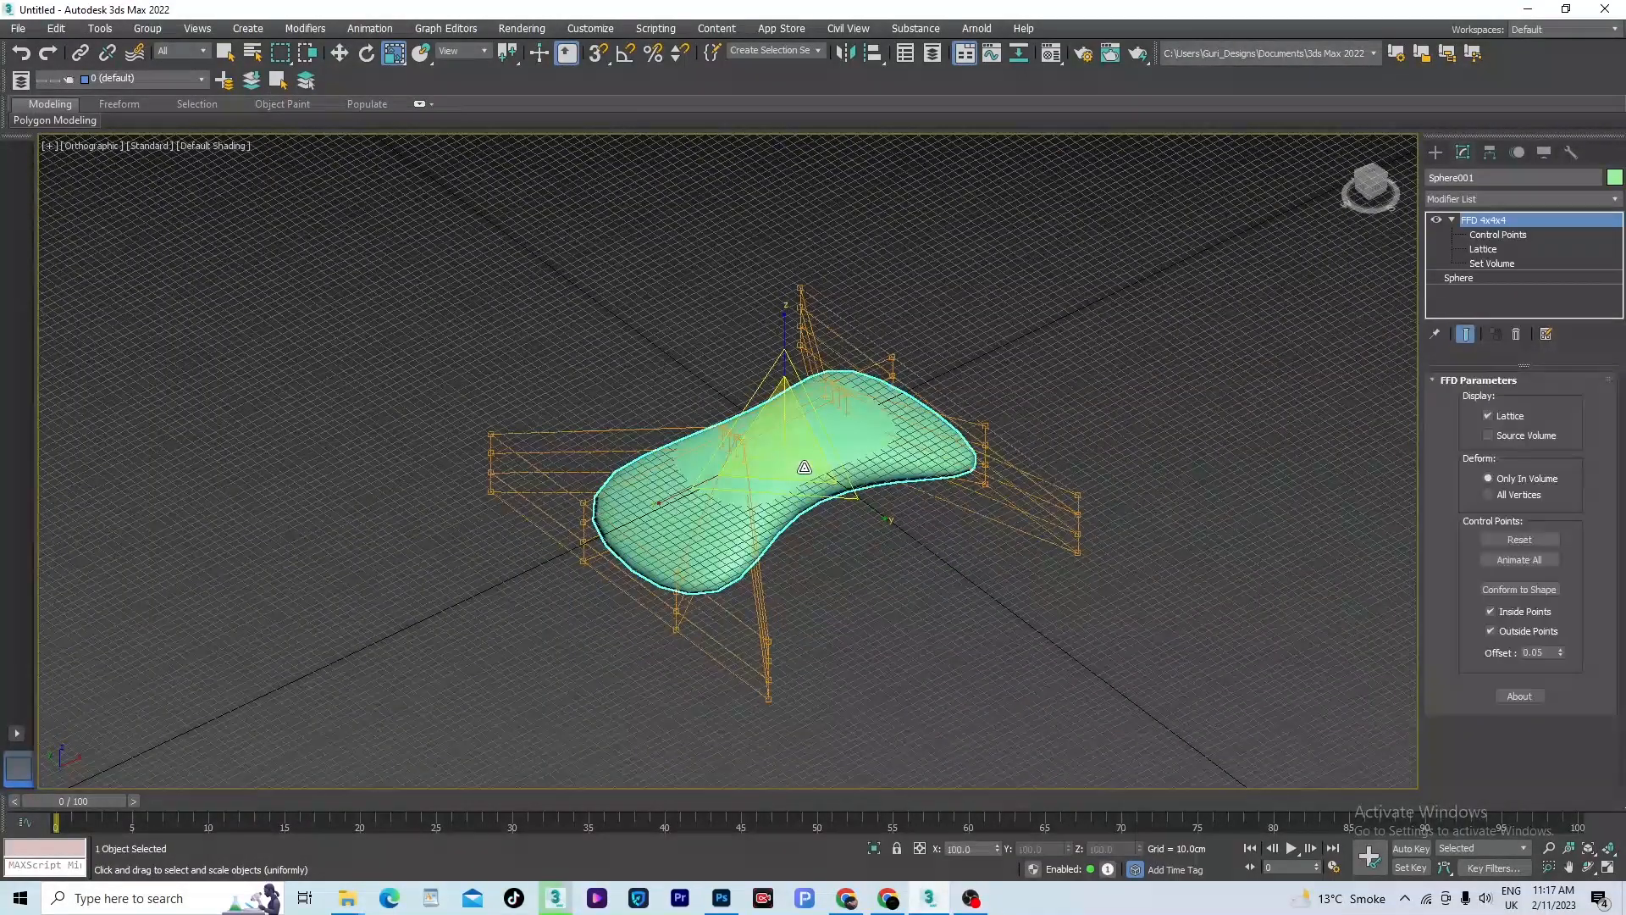
{"action": "key", "text": "l"}
{"action": "key", "text": "w"}
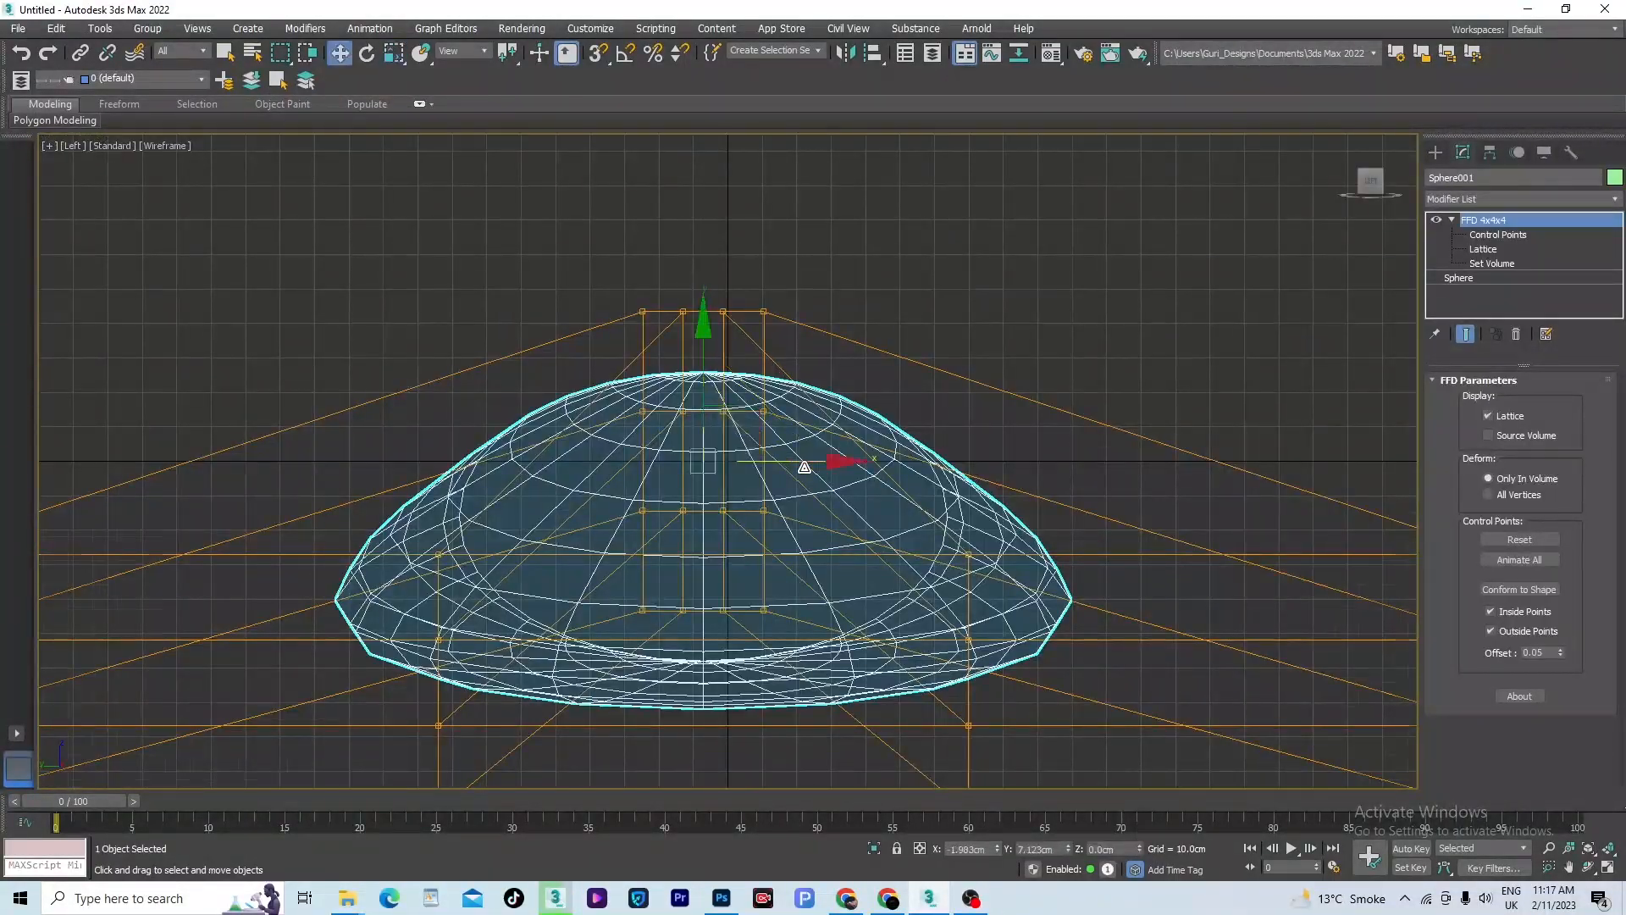
{"action": "scroll", "coordinate": [804, 467], "scroll_direction": "down", "scroll_amount": 5}
{"action": "left_click_drag", "start_coordinate": [769, 325], "coordinate": [769, 287]}
{"action": "scroll", "coordinate": [768, 287], "scroll_direction": "up", "scroll_amount": 5}
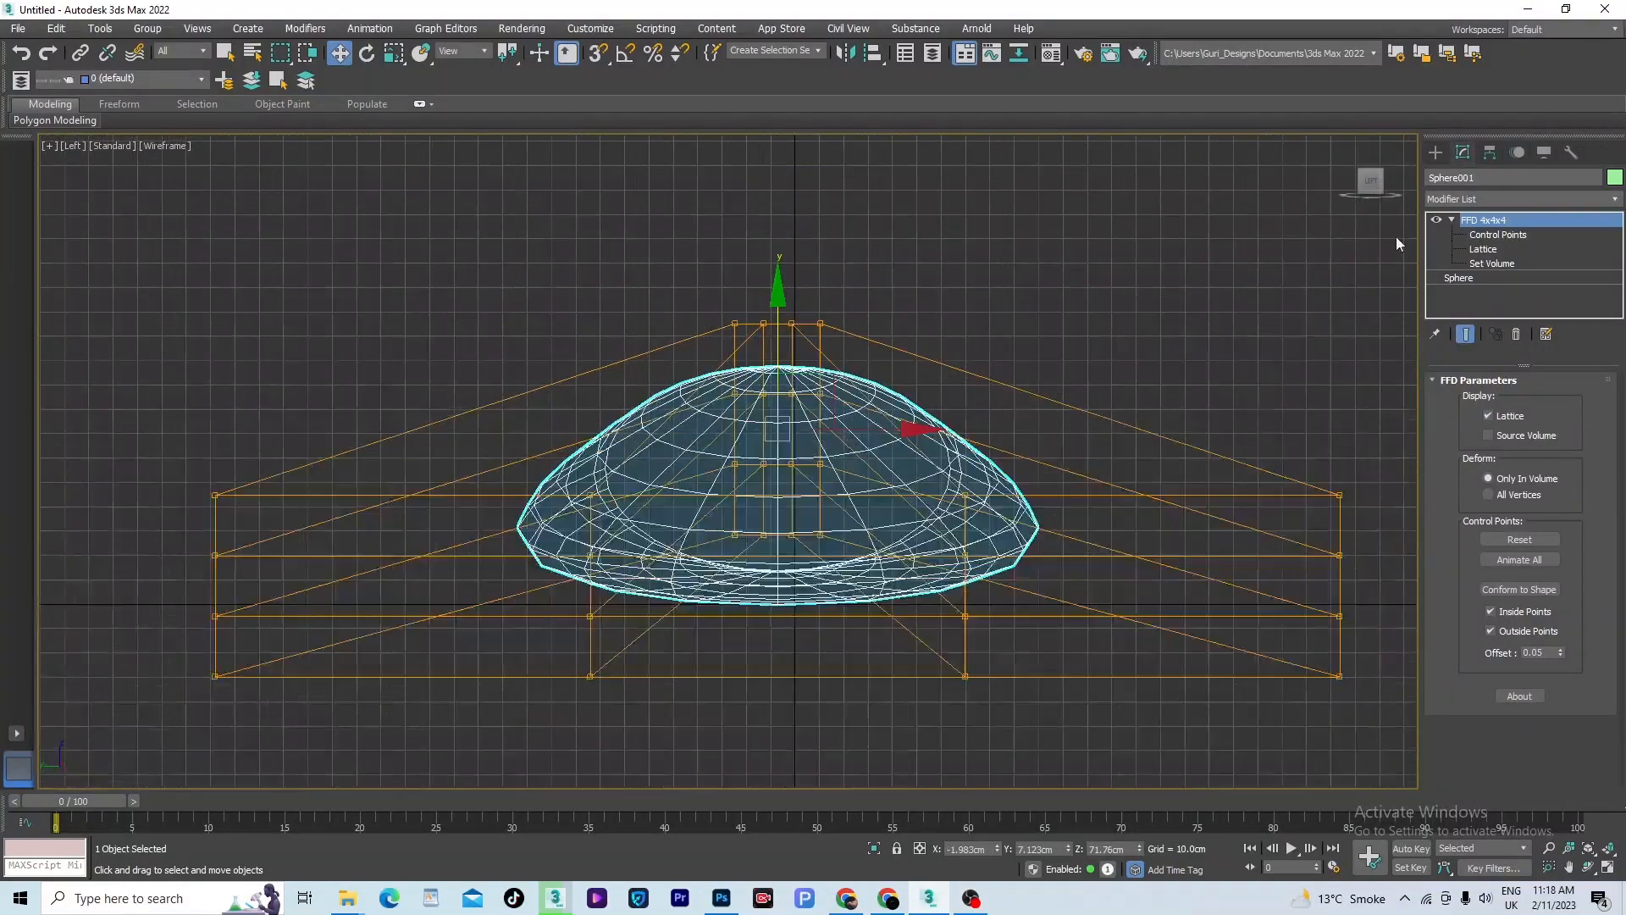
- Flatten the sphere further by scaling its FFD control points vertically in the Left view, then deselect it in shaded display
{"action": "left_click", "coordinate": [1496, 230]}
{"action": "left_click_drag", "start_coordinate": [417, 415], "coordinate": [441, 559]}
{"action": "key", "text": "r"}
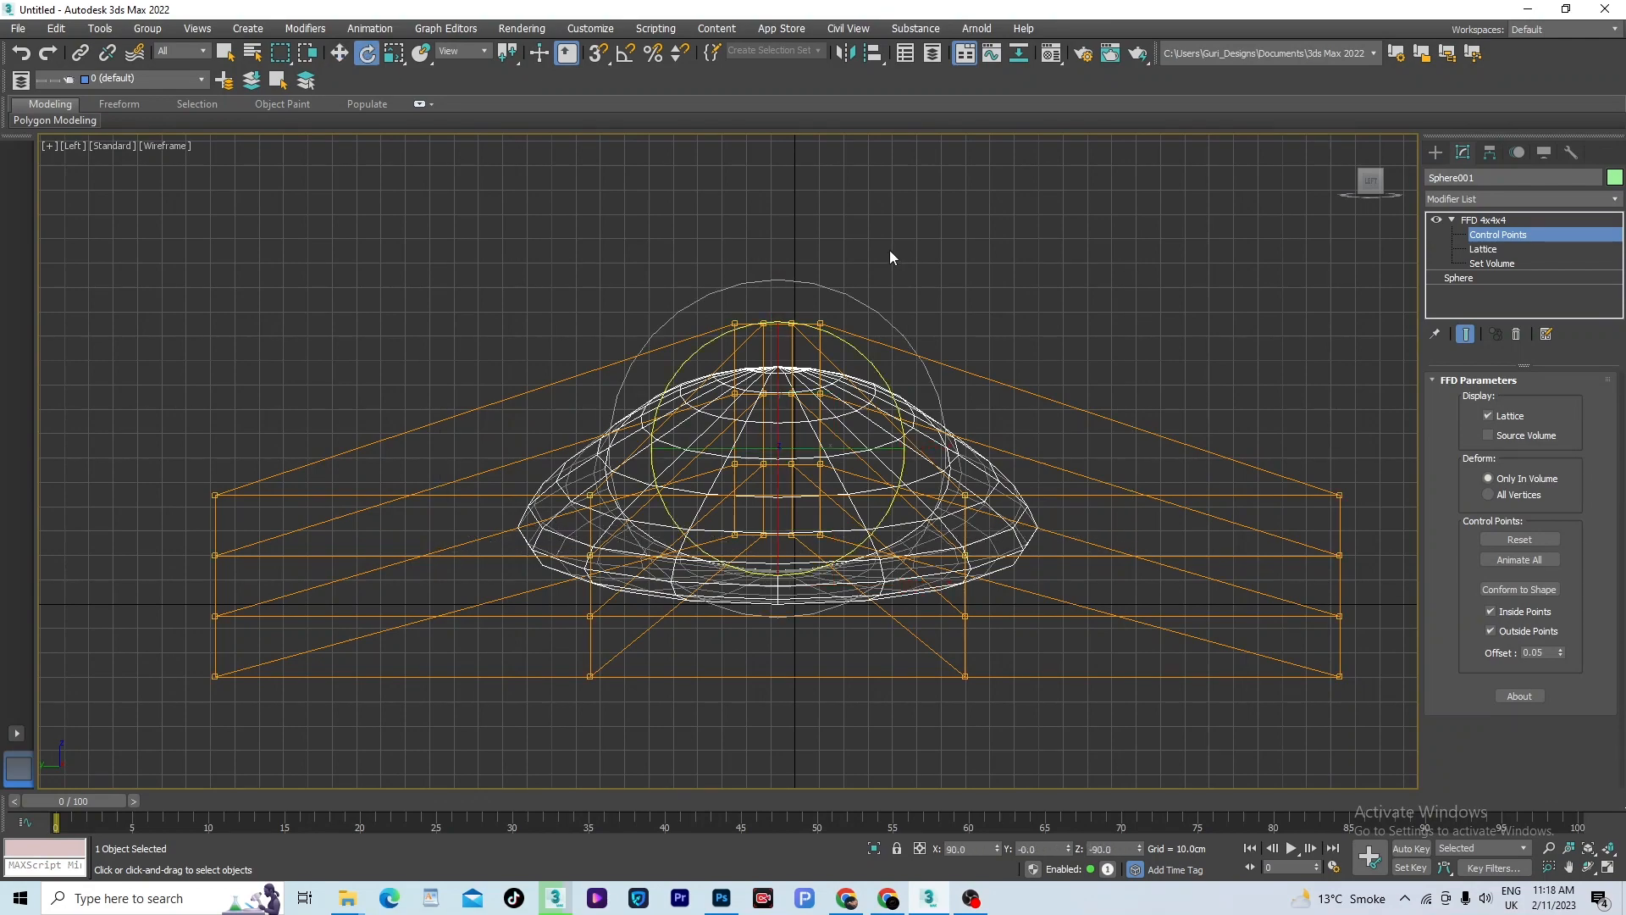
{"action": "left_click_drag", "start_coordinate": [775, 295], "coordinate": [805, 352]}
{"action": "mouse_move", "coordinate": [806, 352]}
{"action": "middle_mouse_down", "text": "alt"}
{"action": "mouse_move", "coordinate": [921, 501]}
{"action": "mouse_move", "coordinate": [895, 409]}
{"action": "mouse_move", "coordinate": [970, 634]}
{"action": "mouse_move", "coordinate": [828, 553]}
{"action": "mouse_move", "coordinate": [818, 183]}
{"action": "middle_mouse_up", "text": "alt"}
{"action": "key", "text": "F3"}
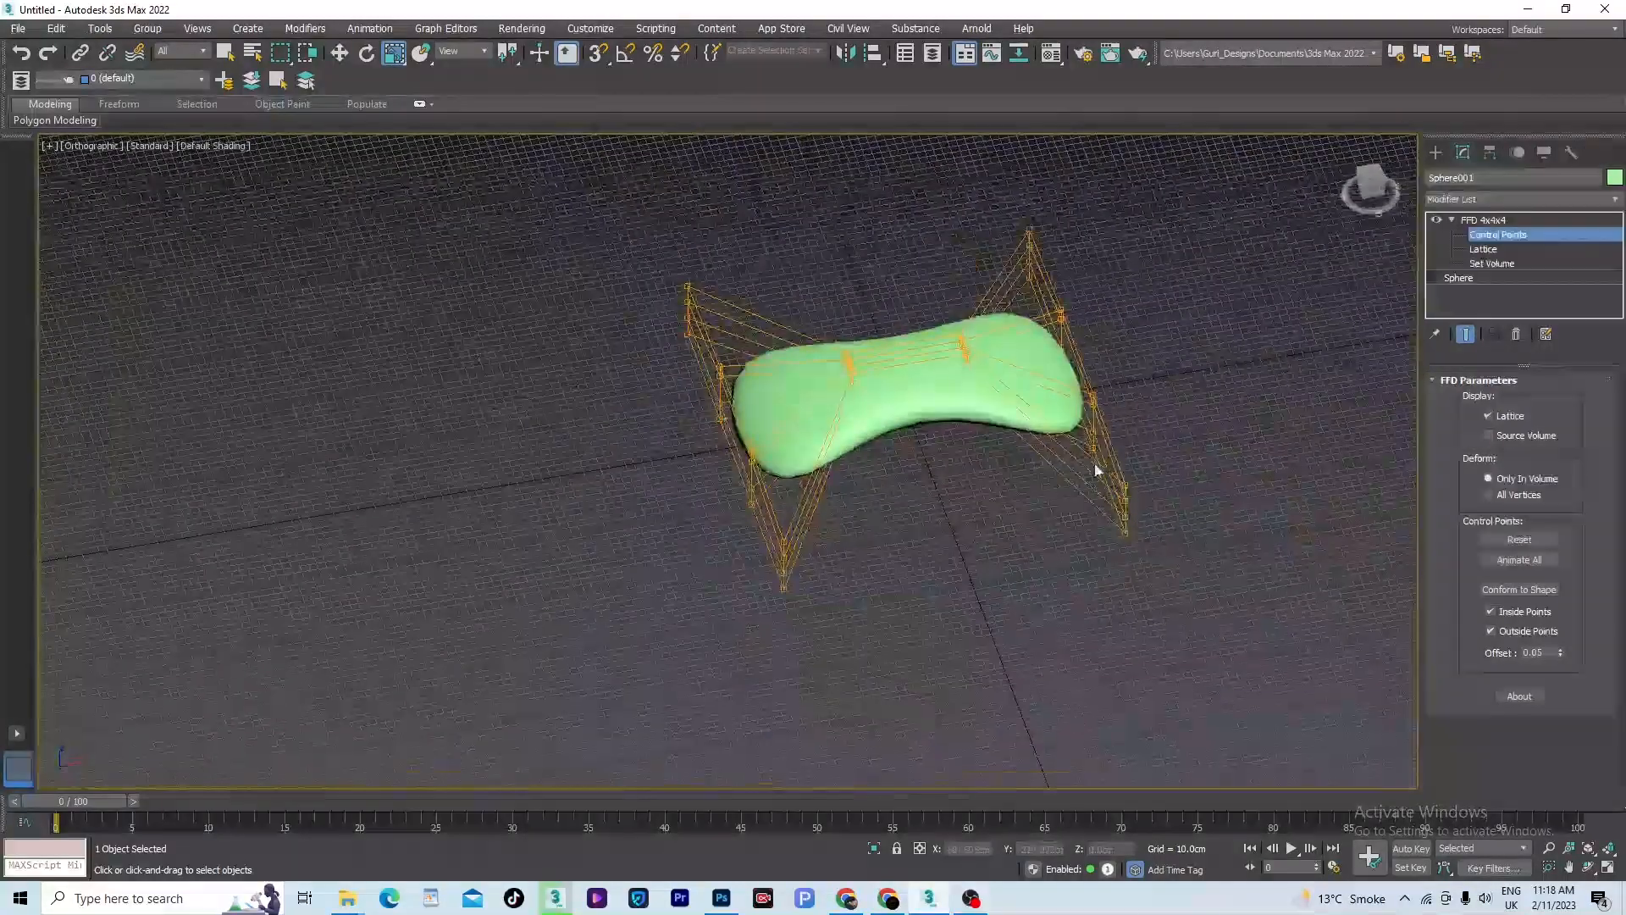
{"action": "left_click", "coordinate": [1194, 581]}
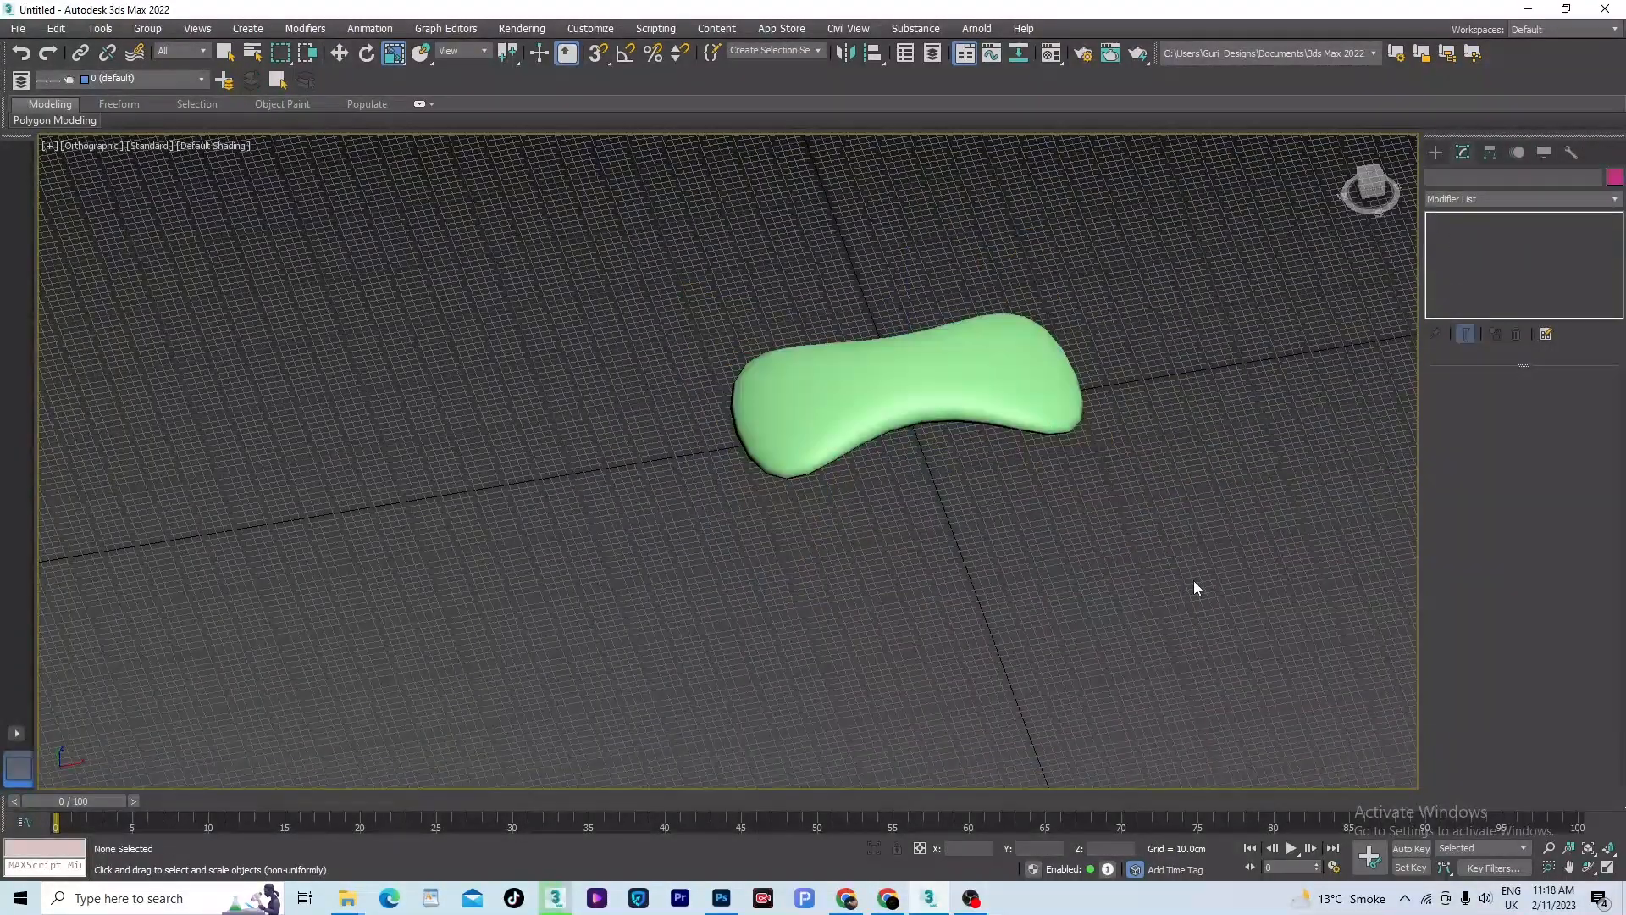
- Create an Arial Italic text spline reading LUX over the middle of the sphere in the Front view
{"action": "key", "text": "t"}
{"action": "key", "text": "z"}
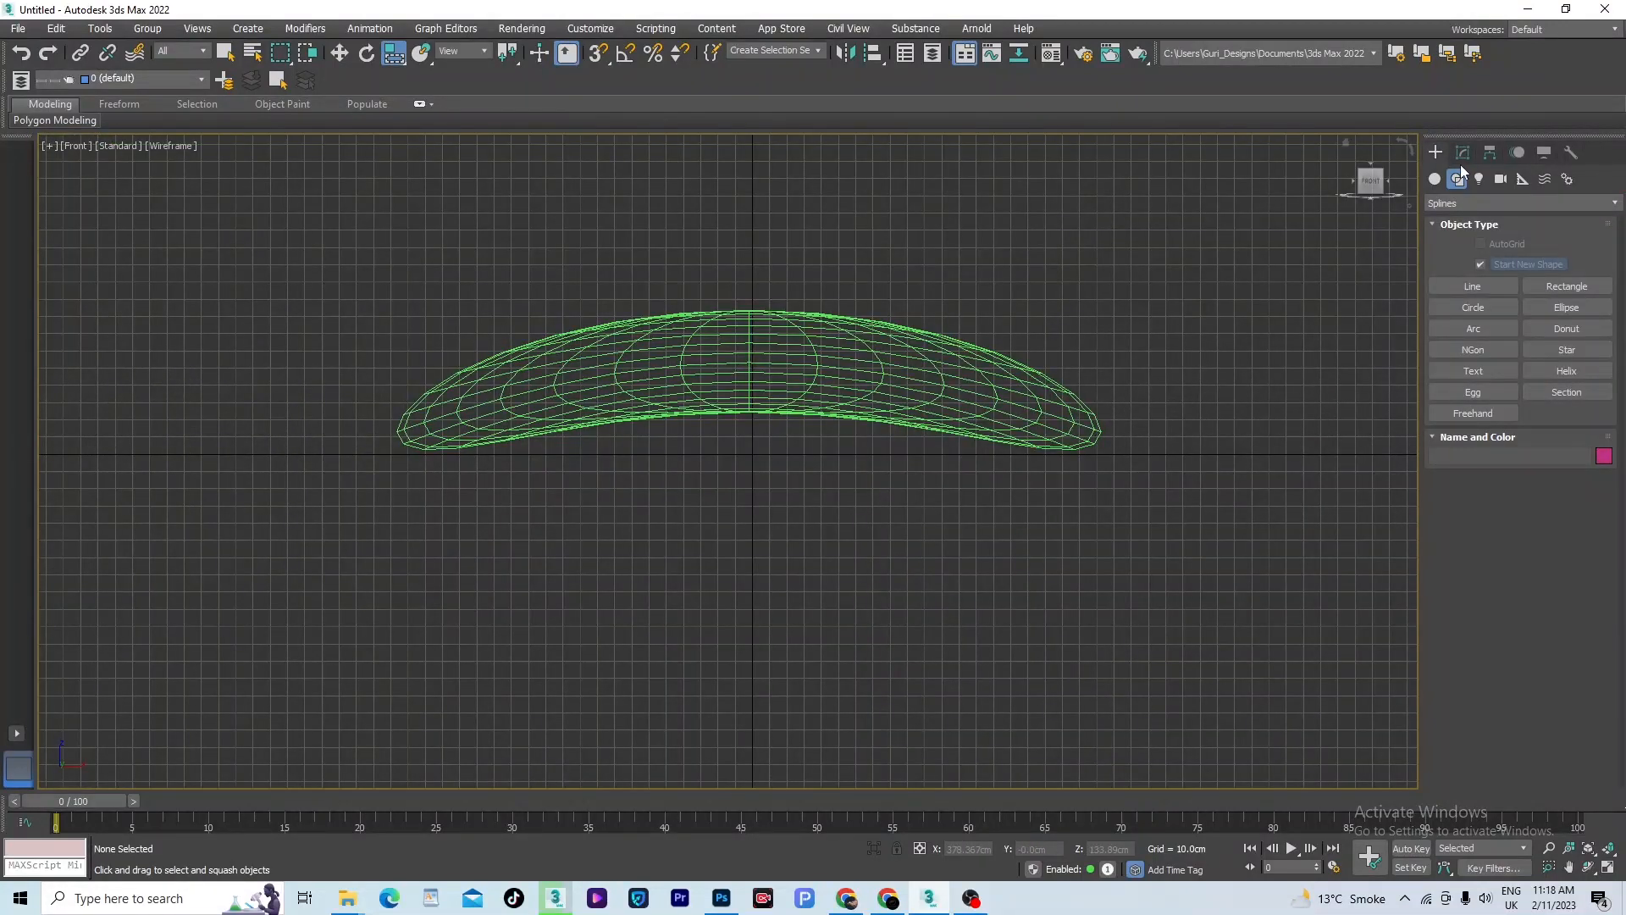
{"action": "left_click", "coordinate": [1463, 371]}
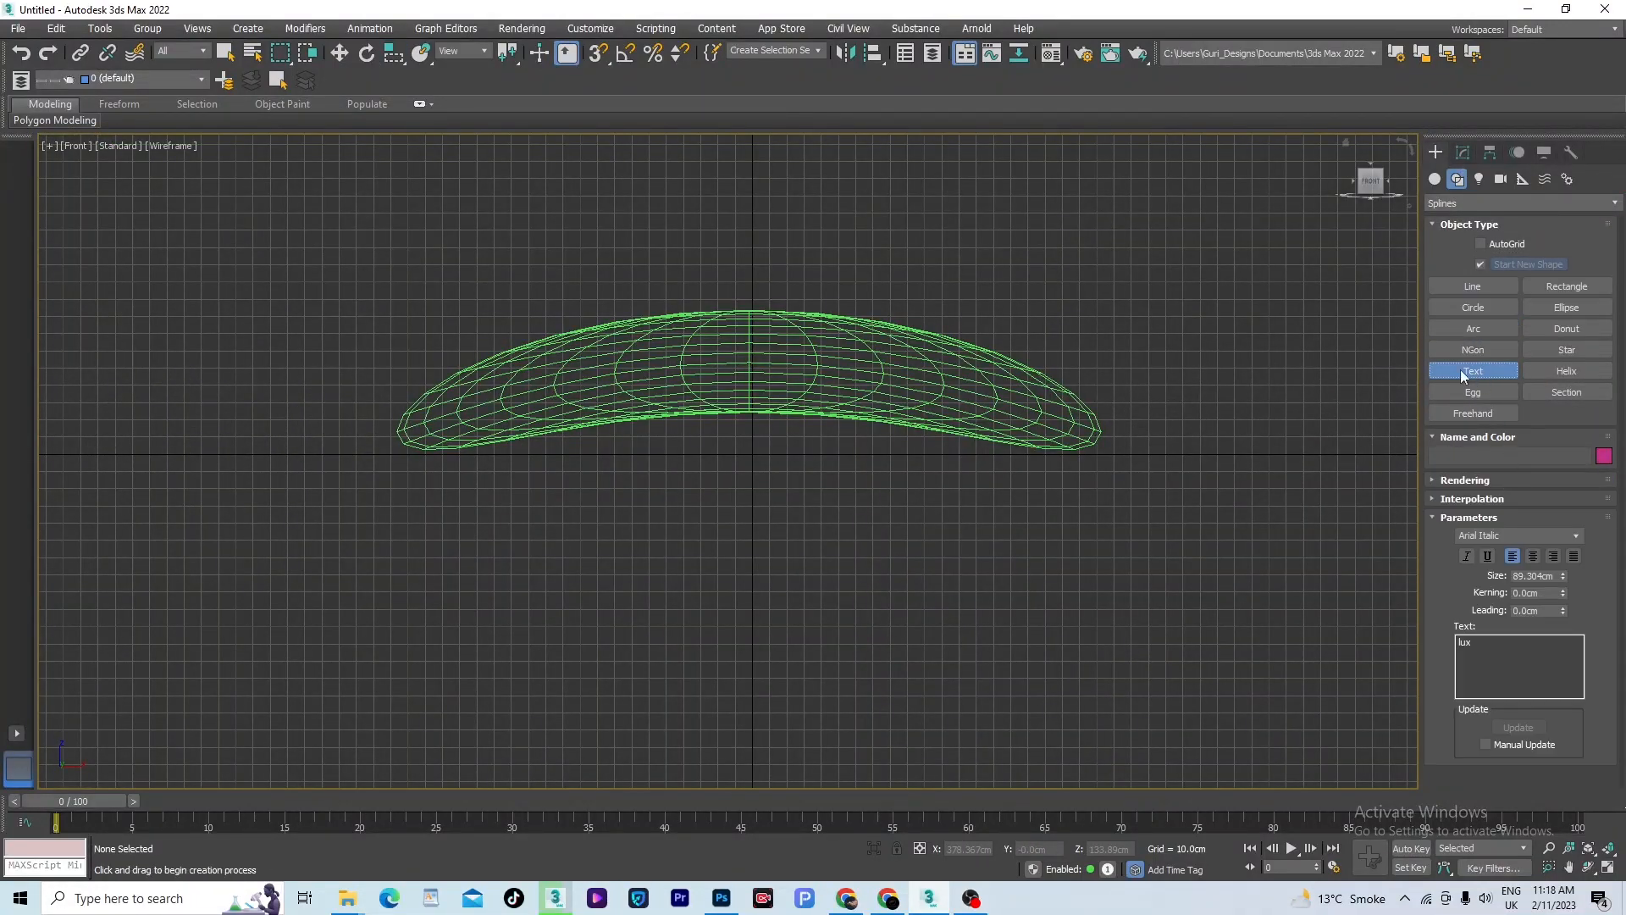
{"action": "left_click", "coordinate": [1480, 677]}
{"action": "left_click", "coordinate": [736, 357]}
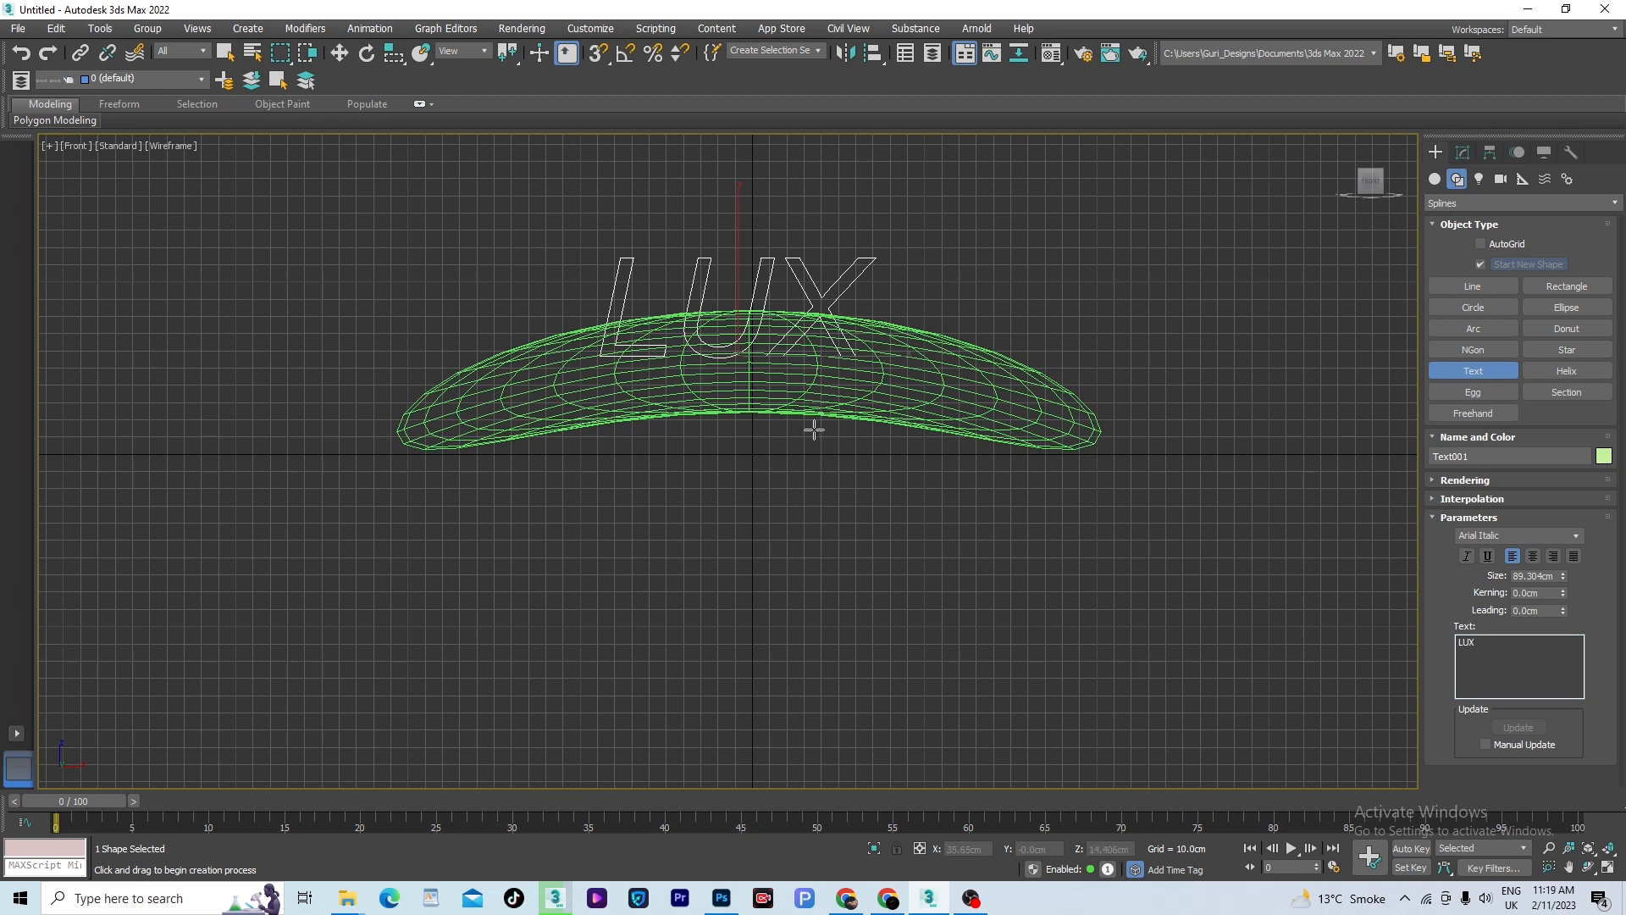
- Scale the LUX text uniformly to about 102%
{"action": "key", "text": "r"}
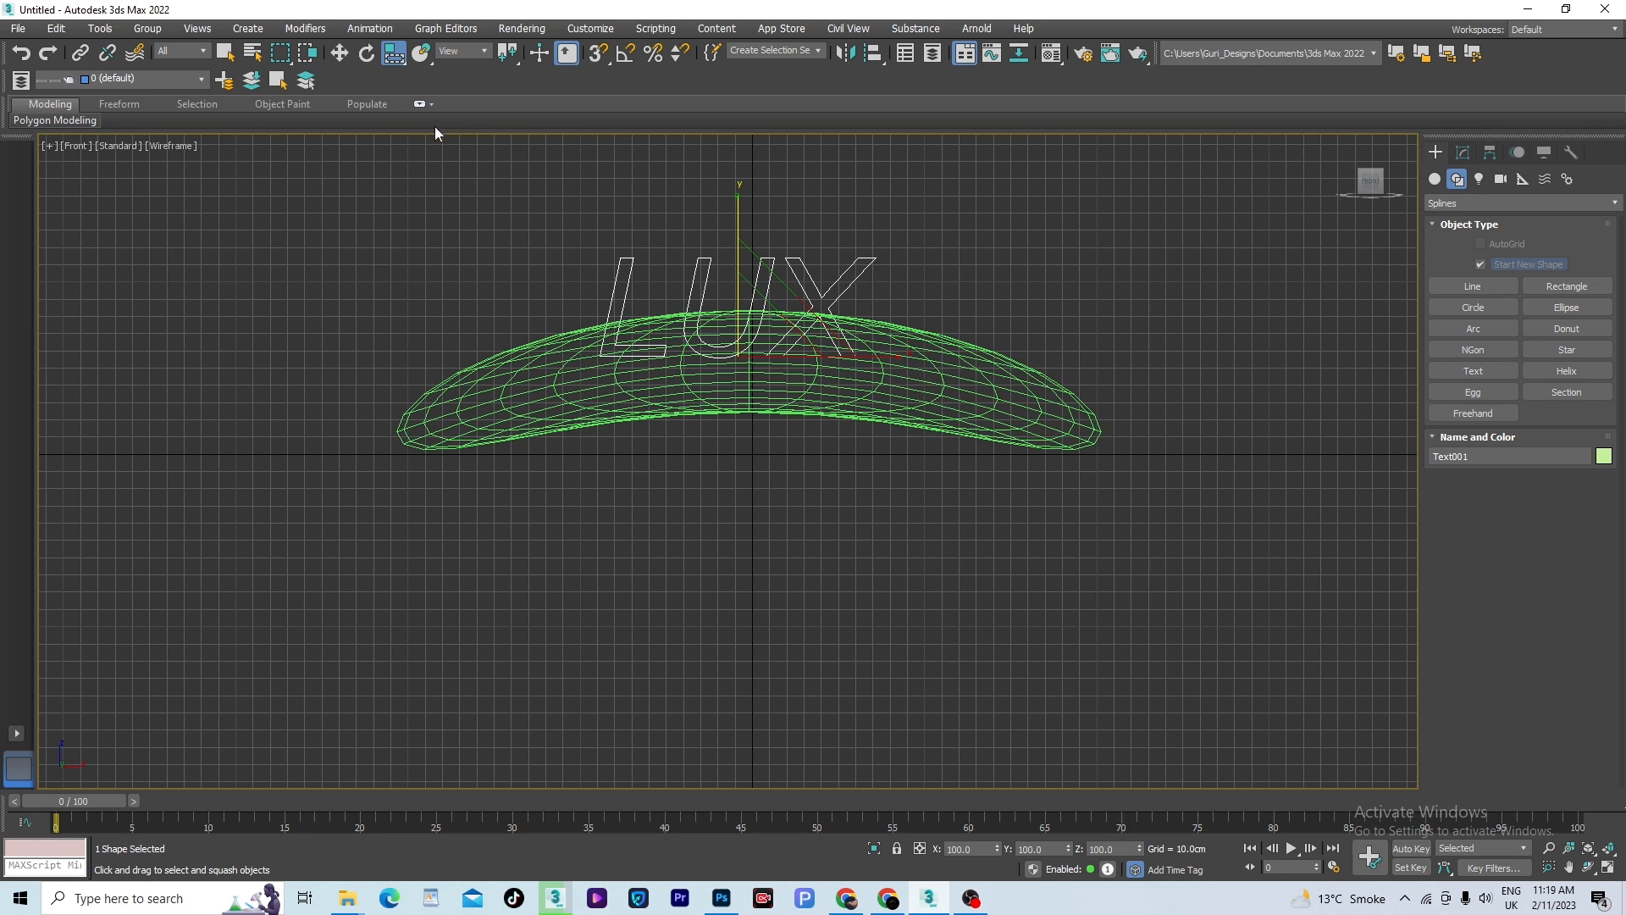
{"action": "left_click_drag", "start_coordinate": [387, 66], "coordinate": [394, 85]}
{"action": "left_click_drag", "start_coordinate": [784, 341], "coordinate": [789, 336]}
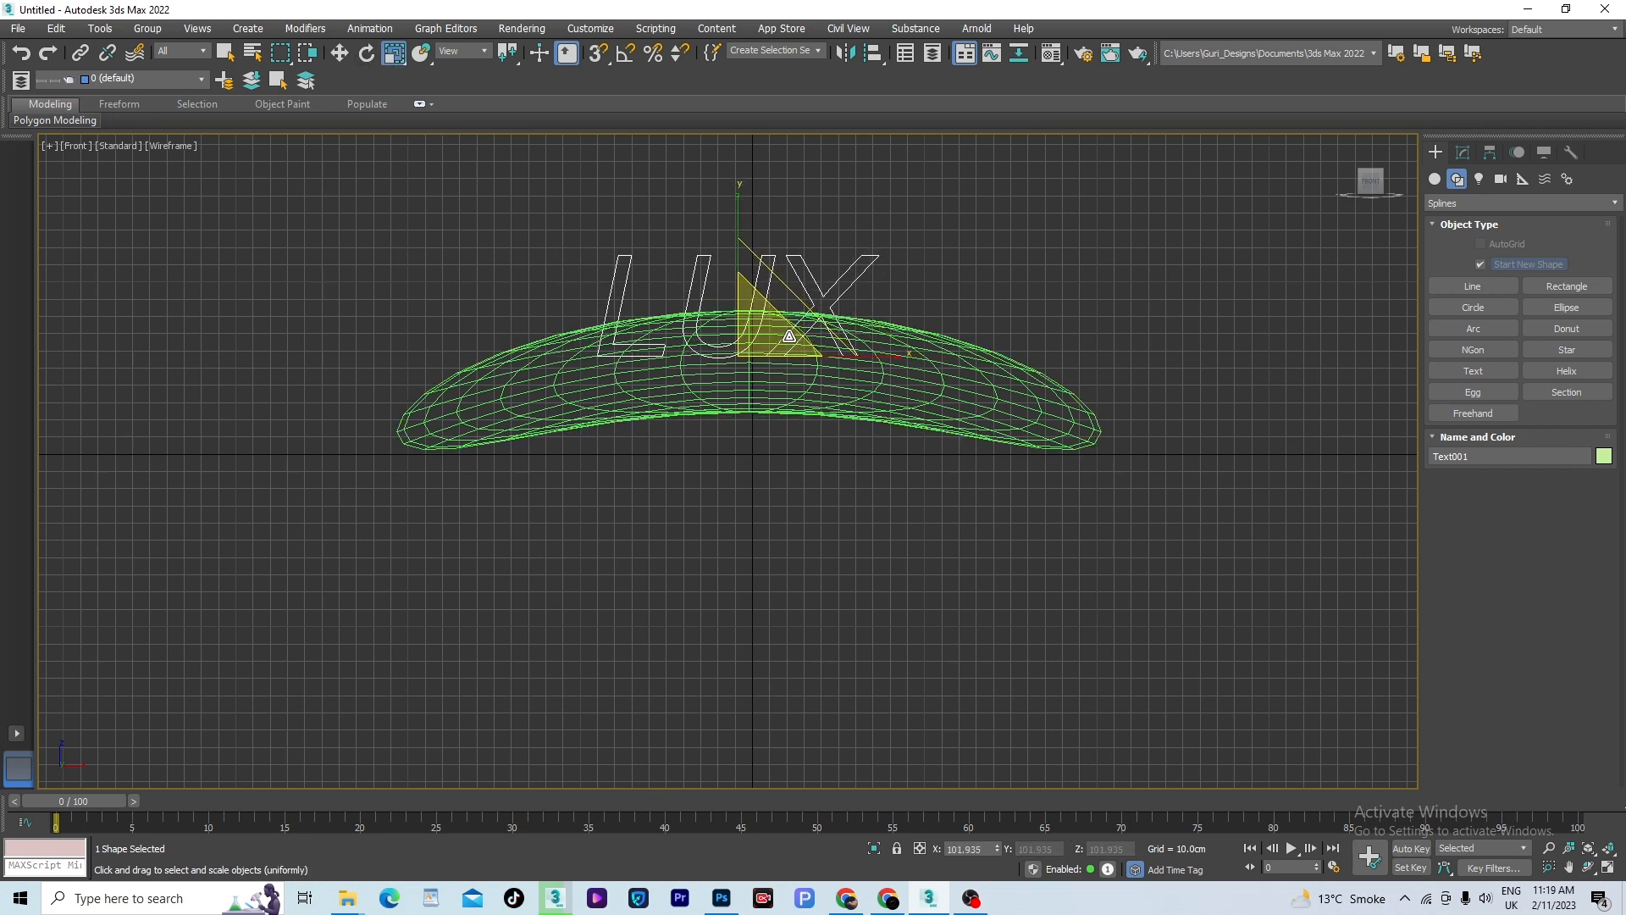
- Set the angle snap to 90 degrees and rotate the LUX text to lie flat, facing up in the Top view
{"action": "key", "text": "t"}
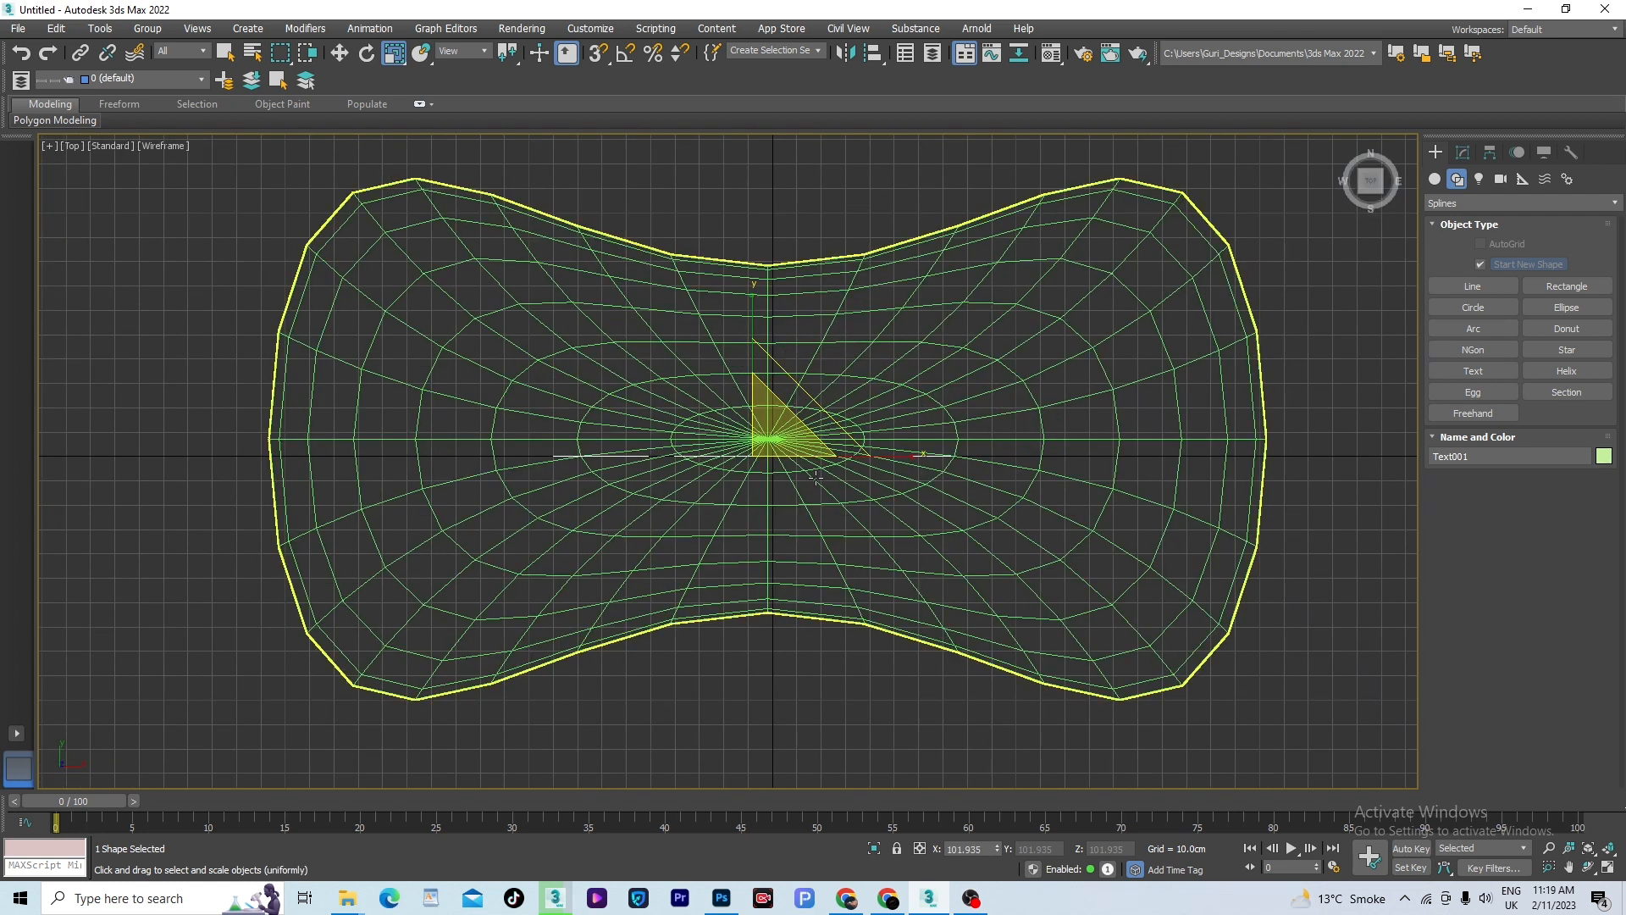
{"action": "right_click", "coordinate": [626, 52]}
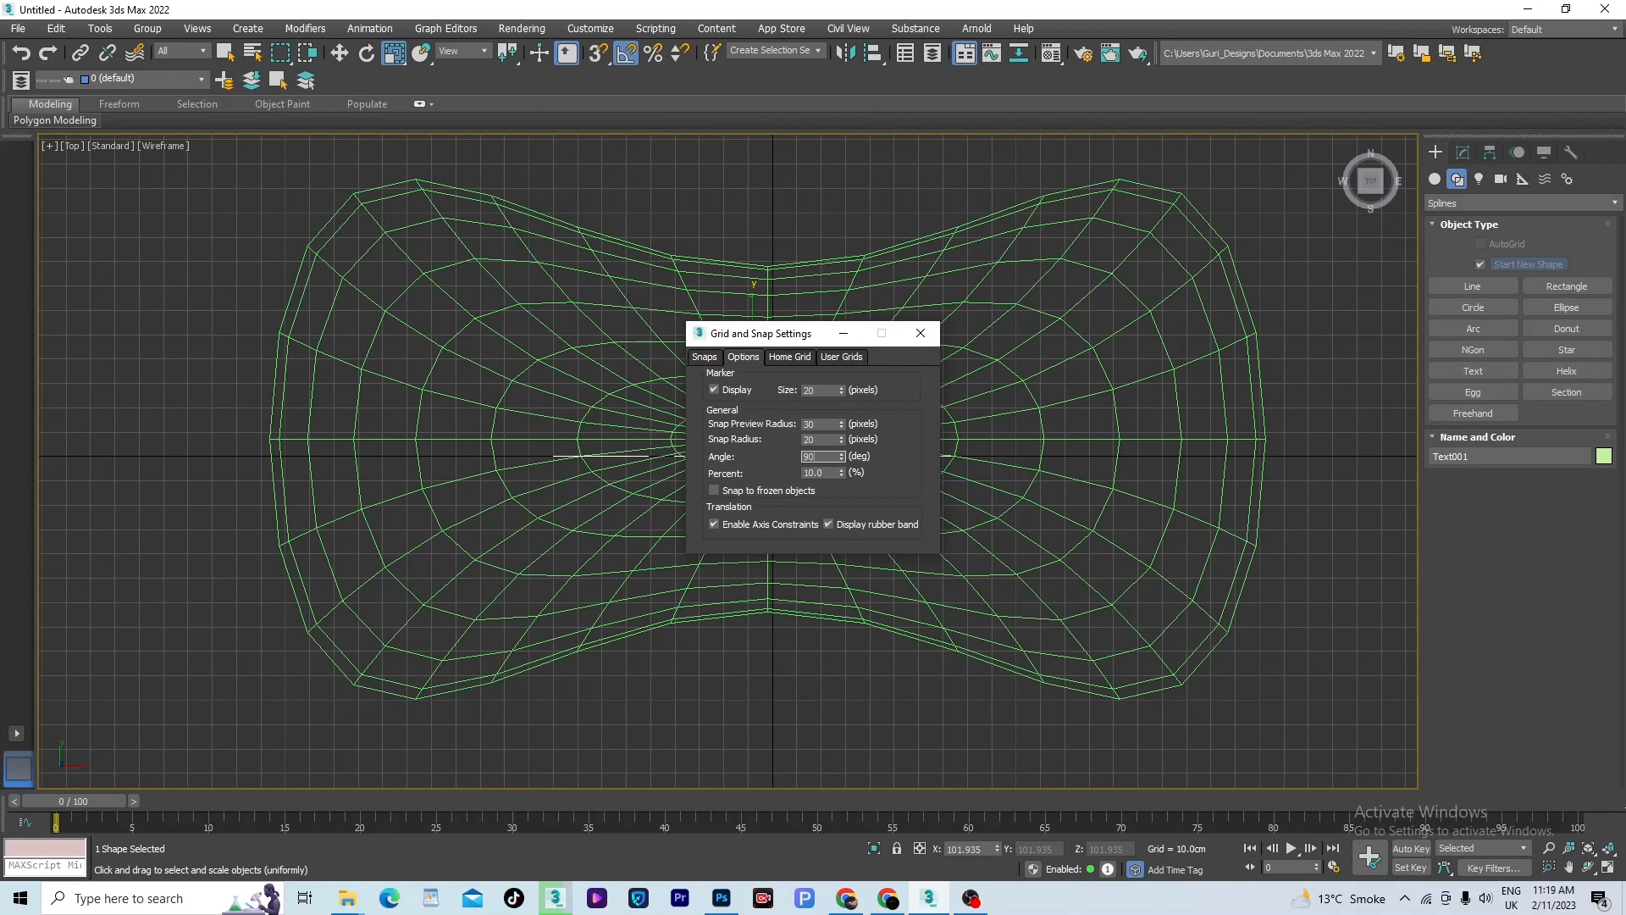
{"action": "left_click", "coordinate": [921, 333]}
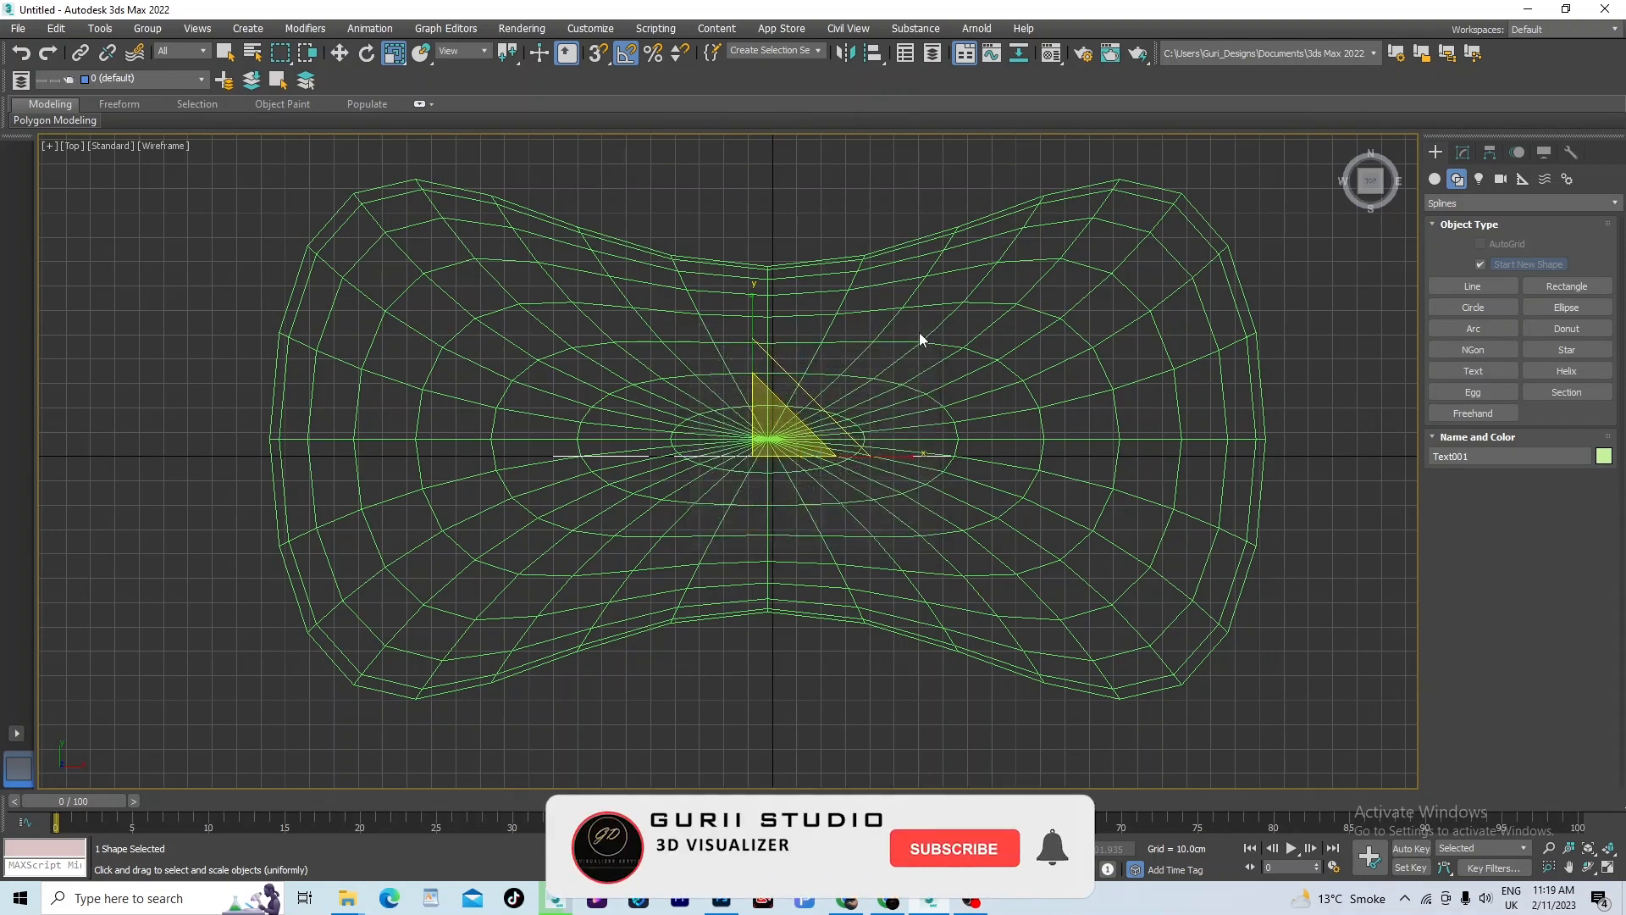
{"action": "key", "text": "e"}
{"action": "mouse_move", "coordinate": [753, 519]}
{"action": "left_mouse_down"}
{"action": "mouse_move", "coordinate": [757, 486]}
{"action": "mouse_move", "coordinate": [759, 508]}
{"action": "left_mouse_up"}
{"action": "key", "text": "F3"}
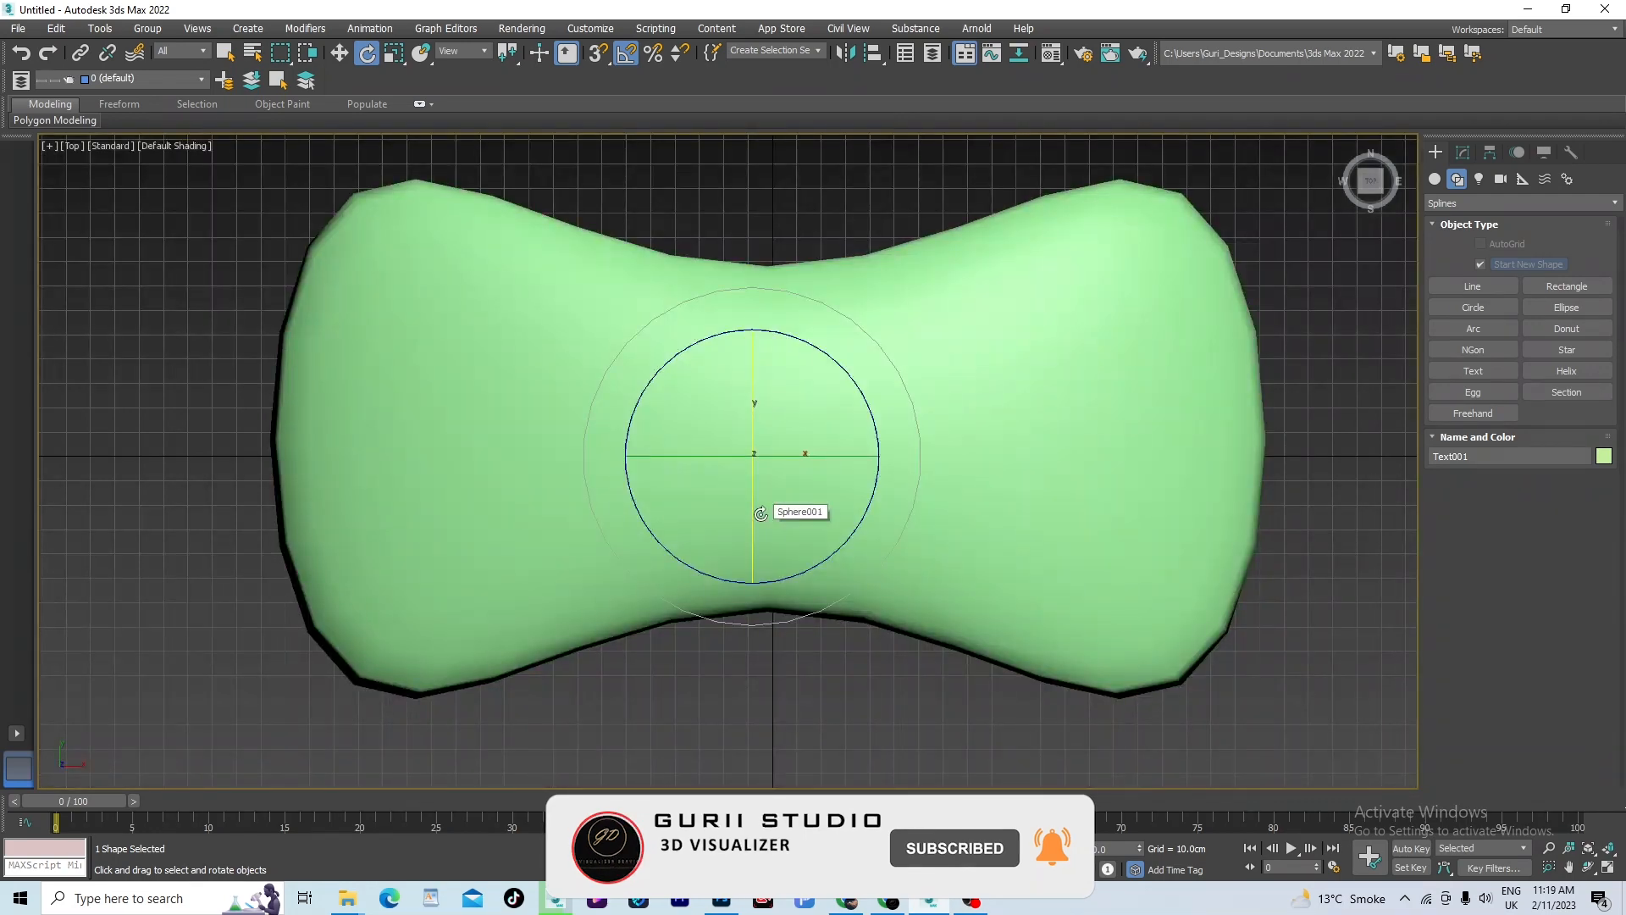
- Raise the LUX text above the sphere to about Z 94.41 cm and shift it to about Y -15.71 cm to center it
{"action": "key", "text": "l"}
{"action": "key", "text": "w"}
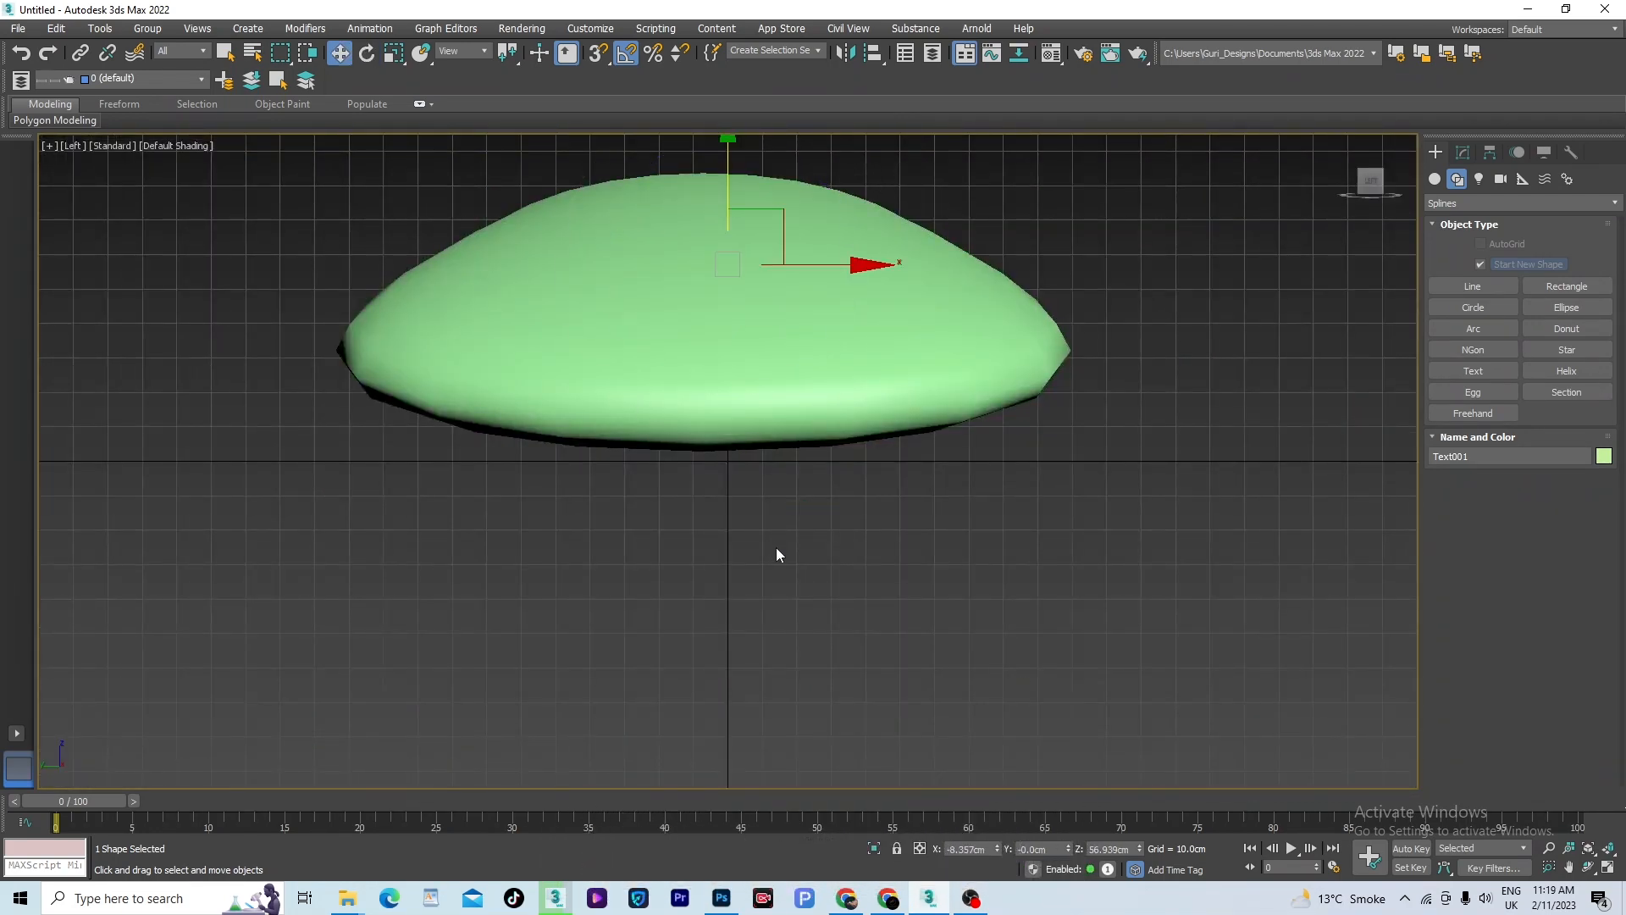
{"action": "scroll", "coordinate": [762, 430], "scroll_direction": "down", "scroll_amount": 5}
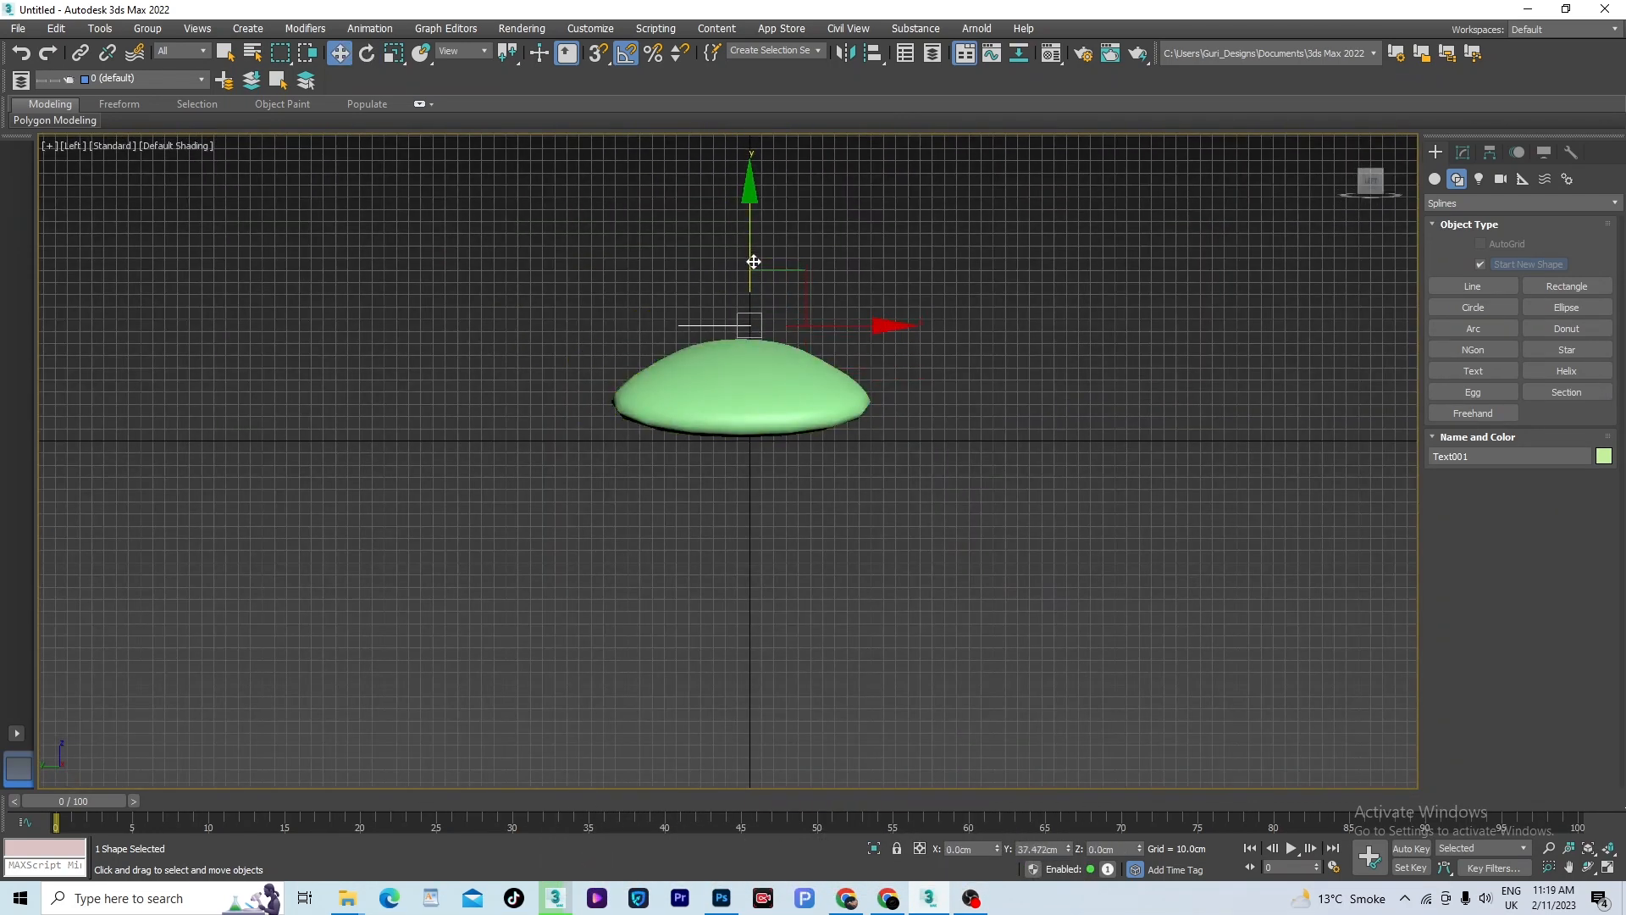
{"action": "middle_click_drag", "start_coordinate": [787, 442], "coordinate": [684, 512], "text": "alt"}
{"action": "key", "text": "t"}
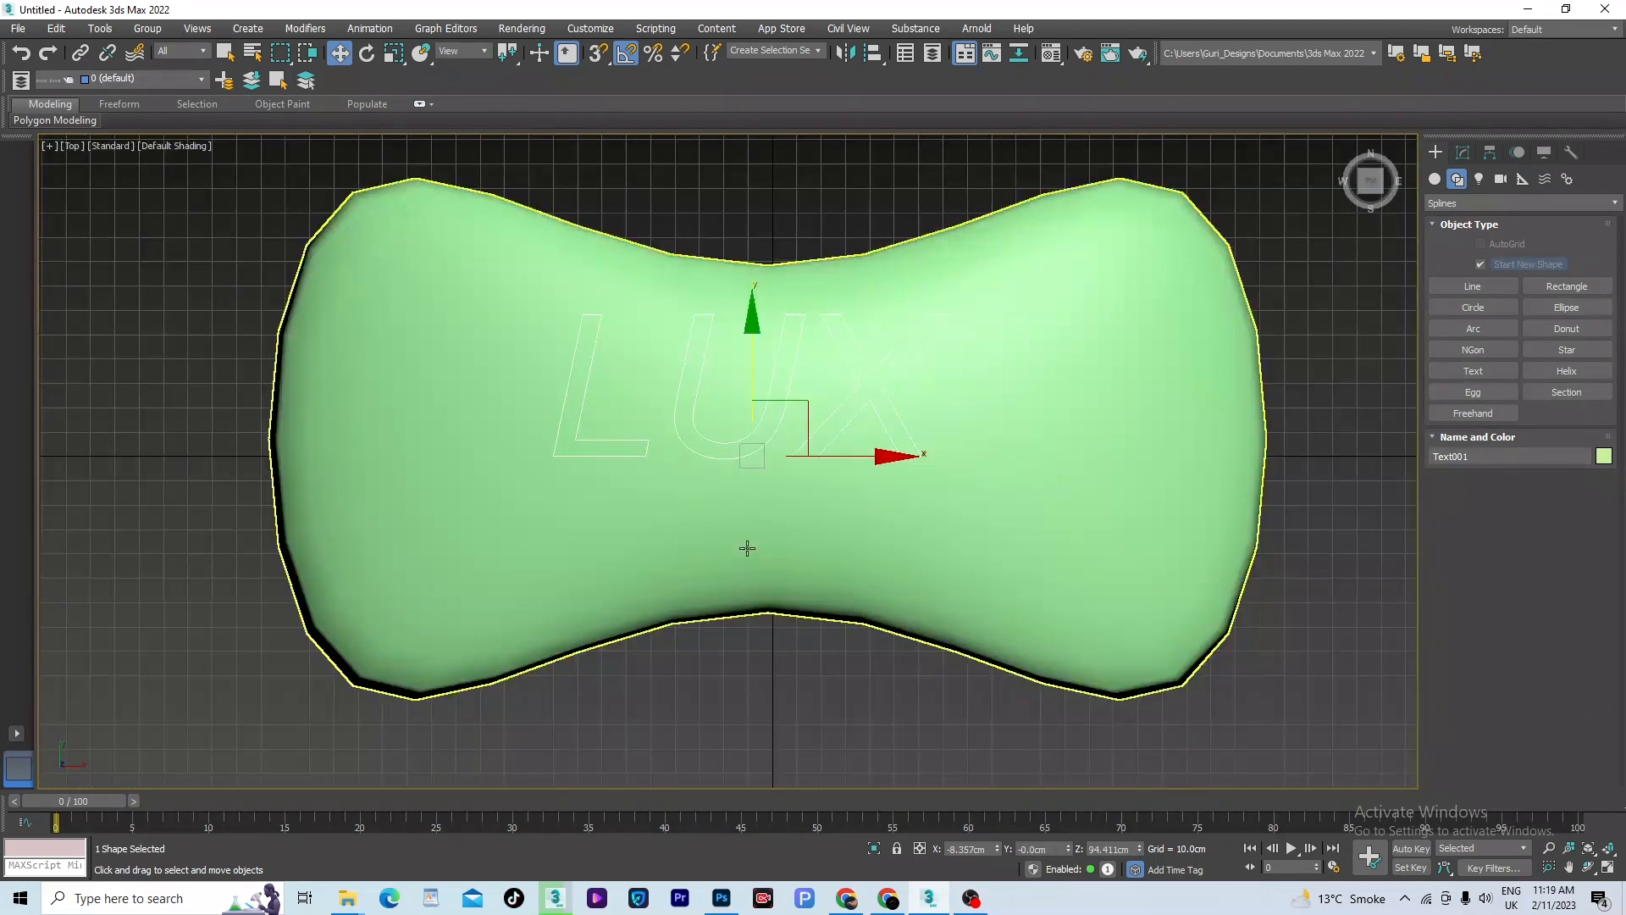
{"action": "scroll", "coordinate": [766, 398], "scroll_direction": "down", "scroll_amount": 2}
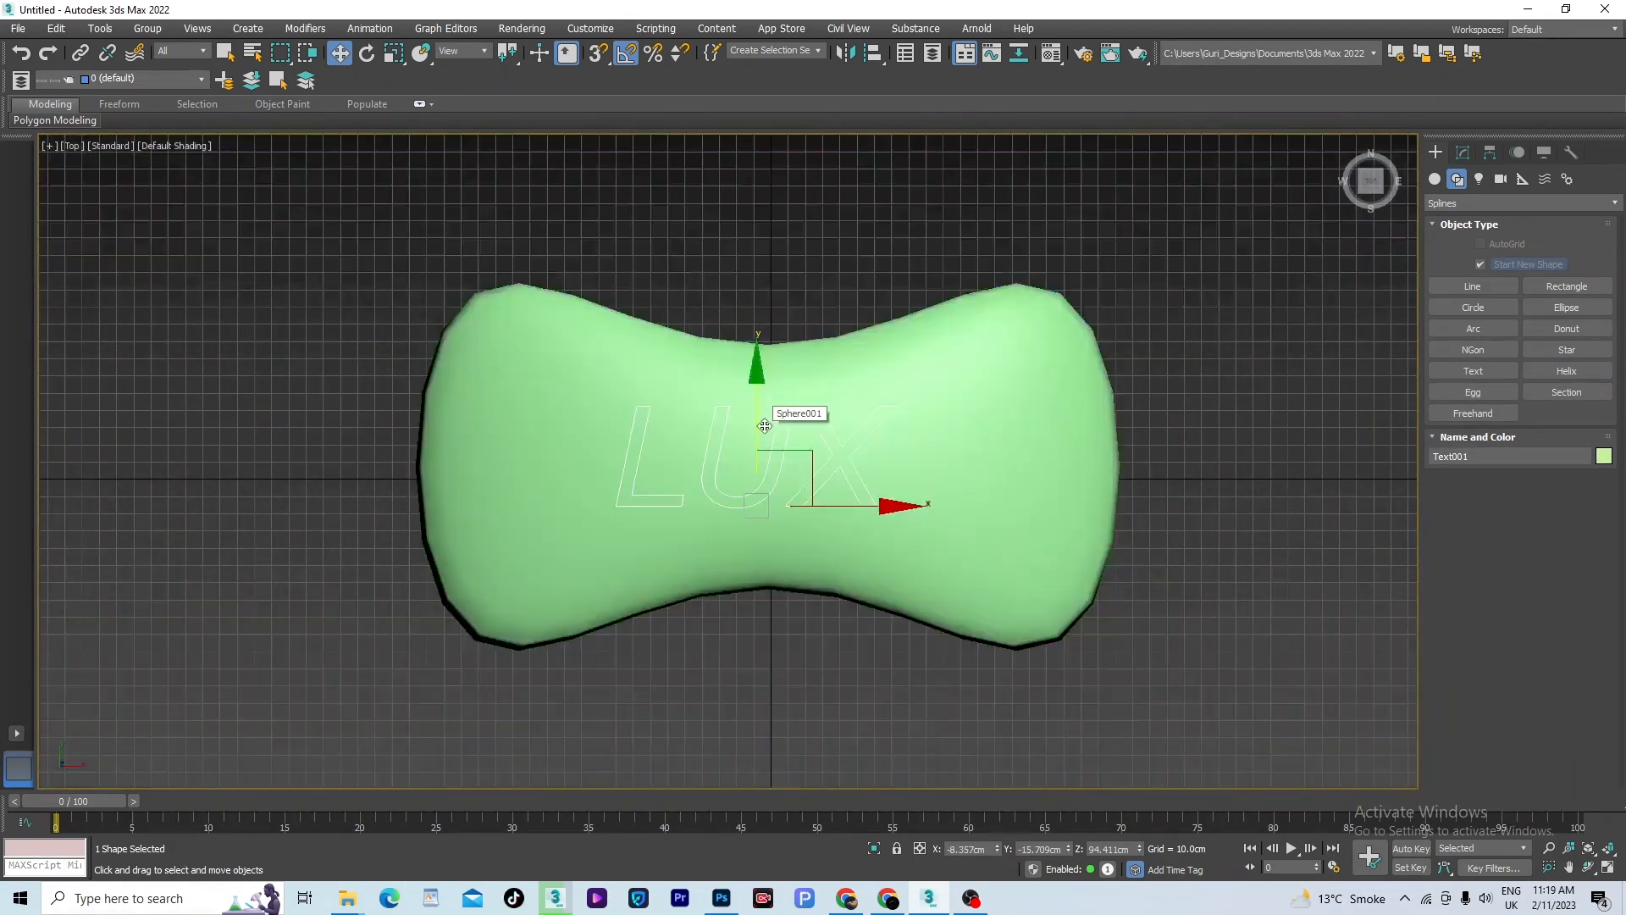
{"action": "middle_click_drag", "start_coordinate": [762, 423], "coordinate": [897, 471], "text": "alt"}
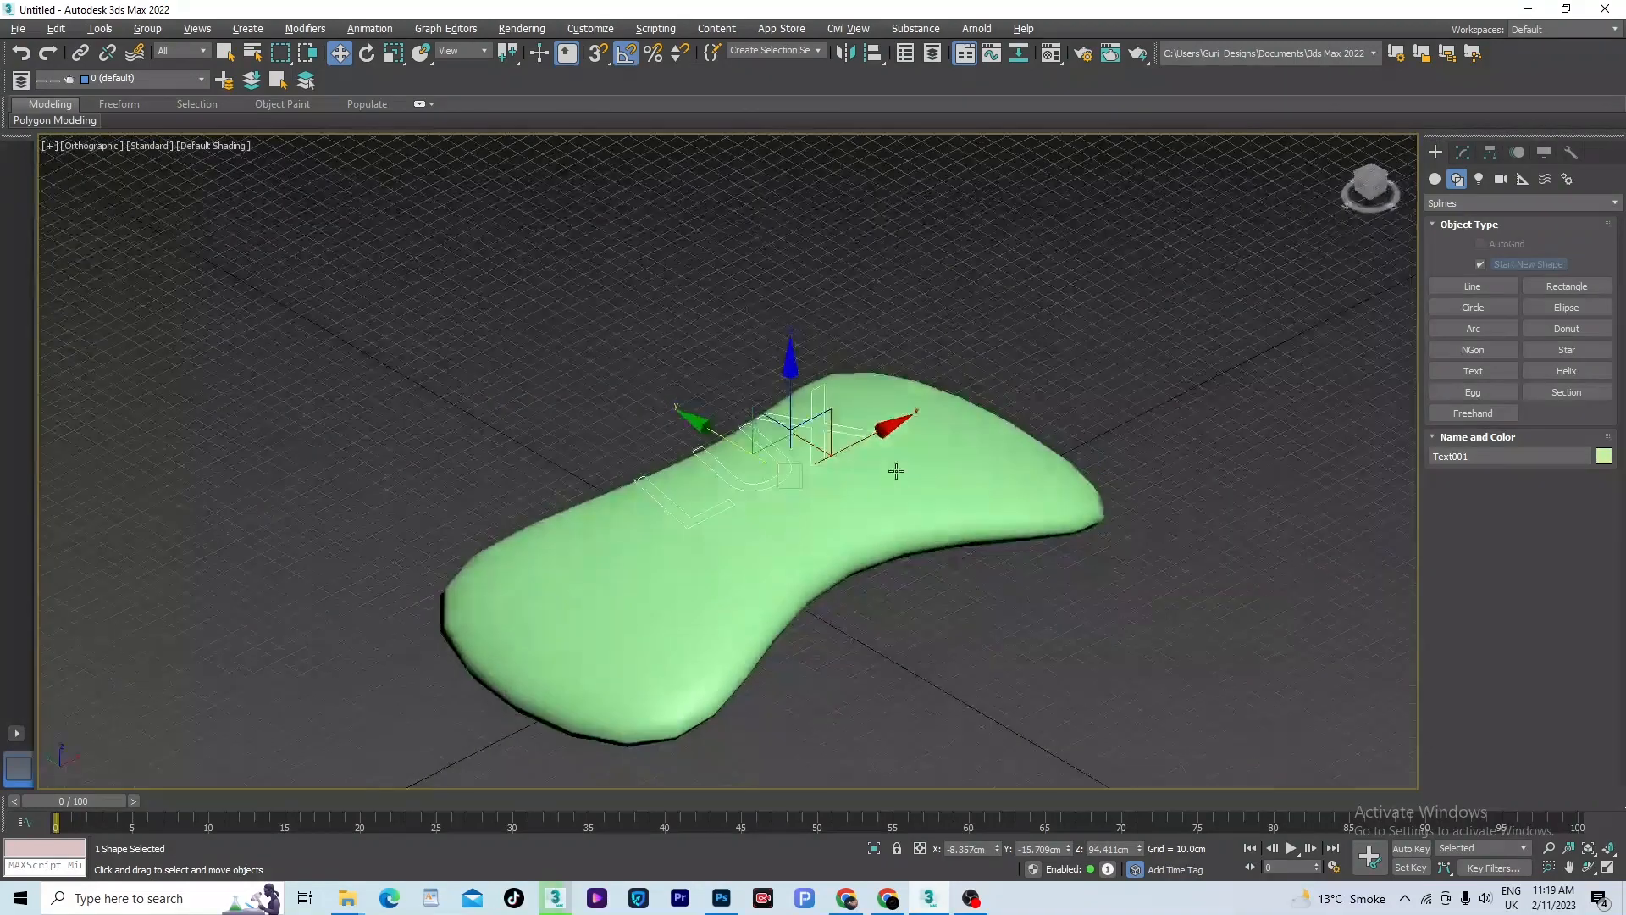
- Increase the base sphere's segments to 147 beneath the FFD 4x4x4 modifier, then return to the modifier and deselect the object
{"action": "left_click", "coordinate": [901, 484]}
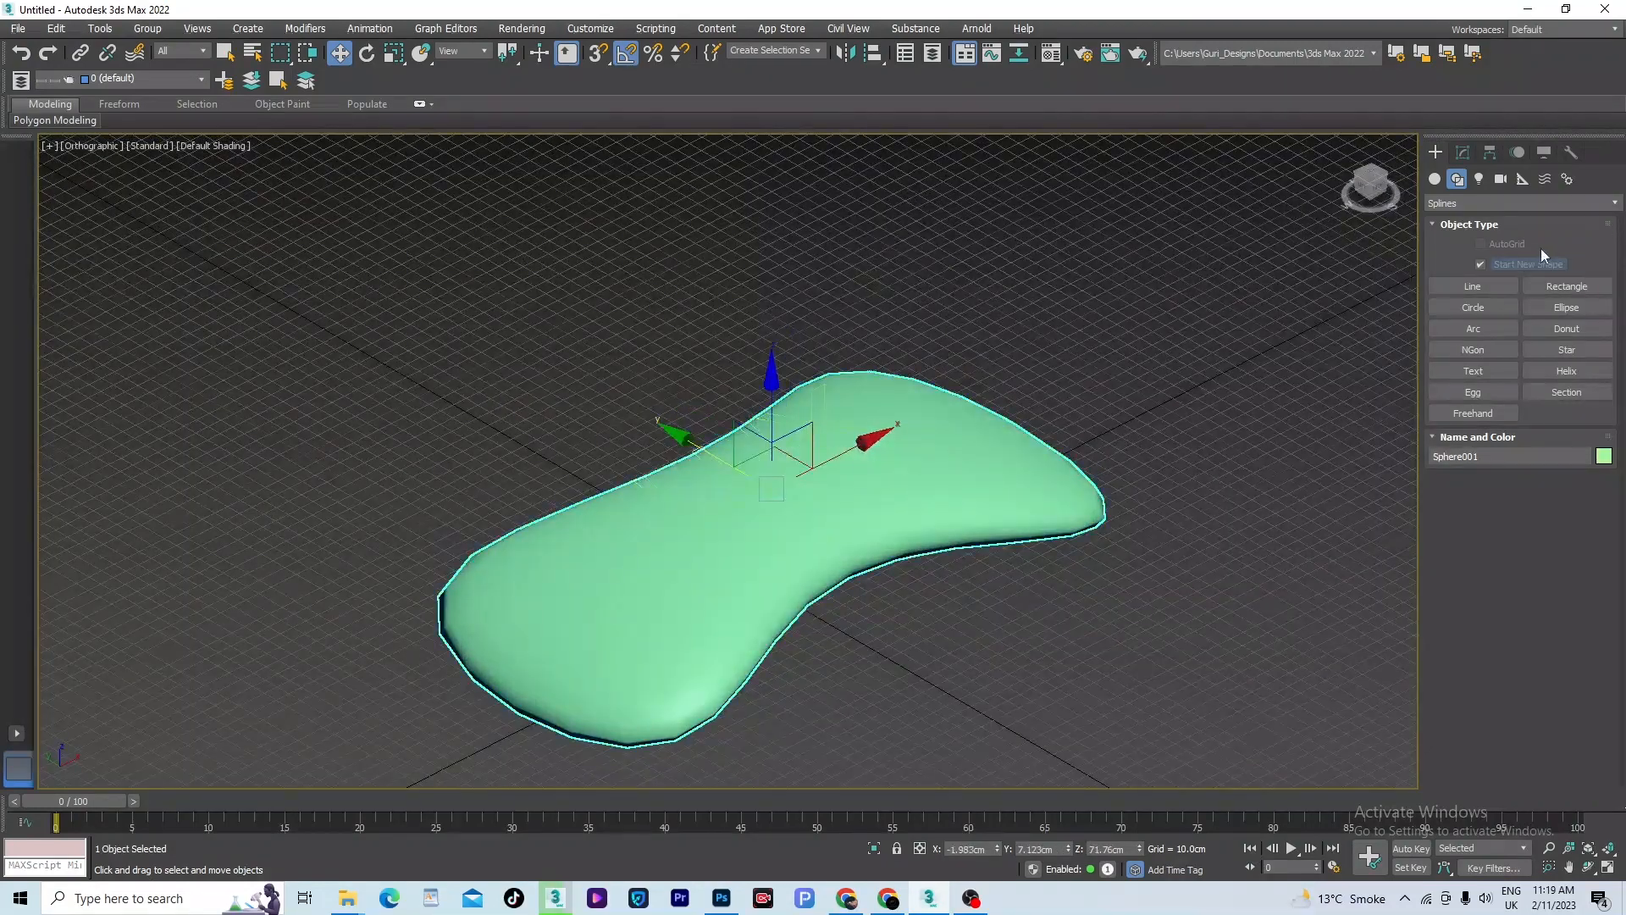
{"action": "left_click", "coordinate": [1463, 154]}
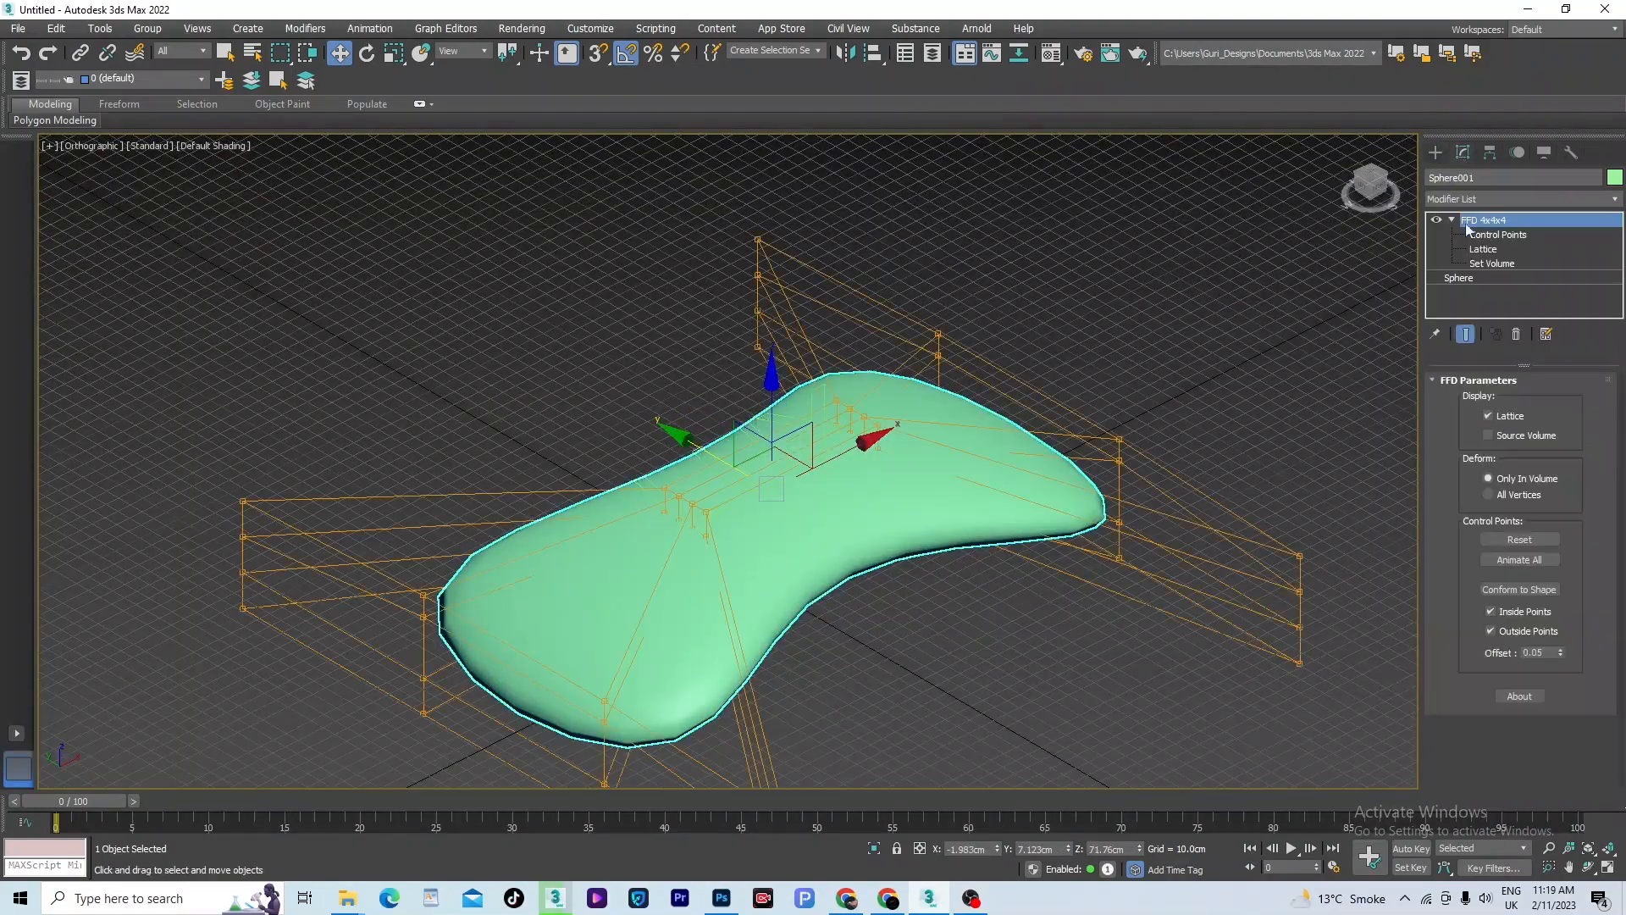
{"action": "left_click", "coordinate": [1472, 280]}
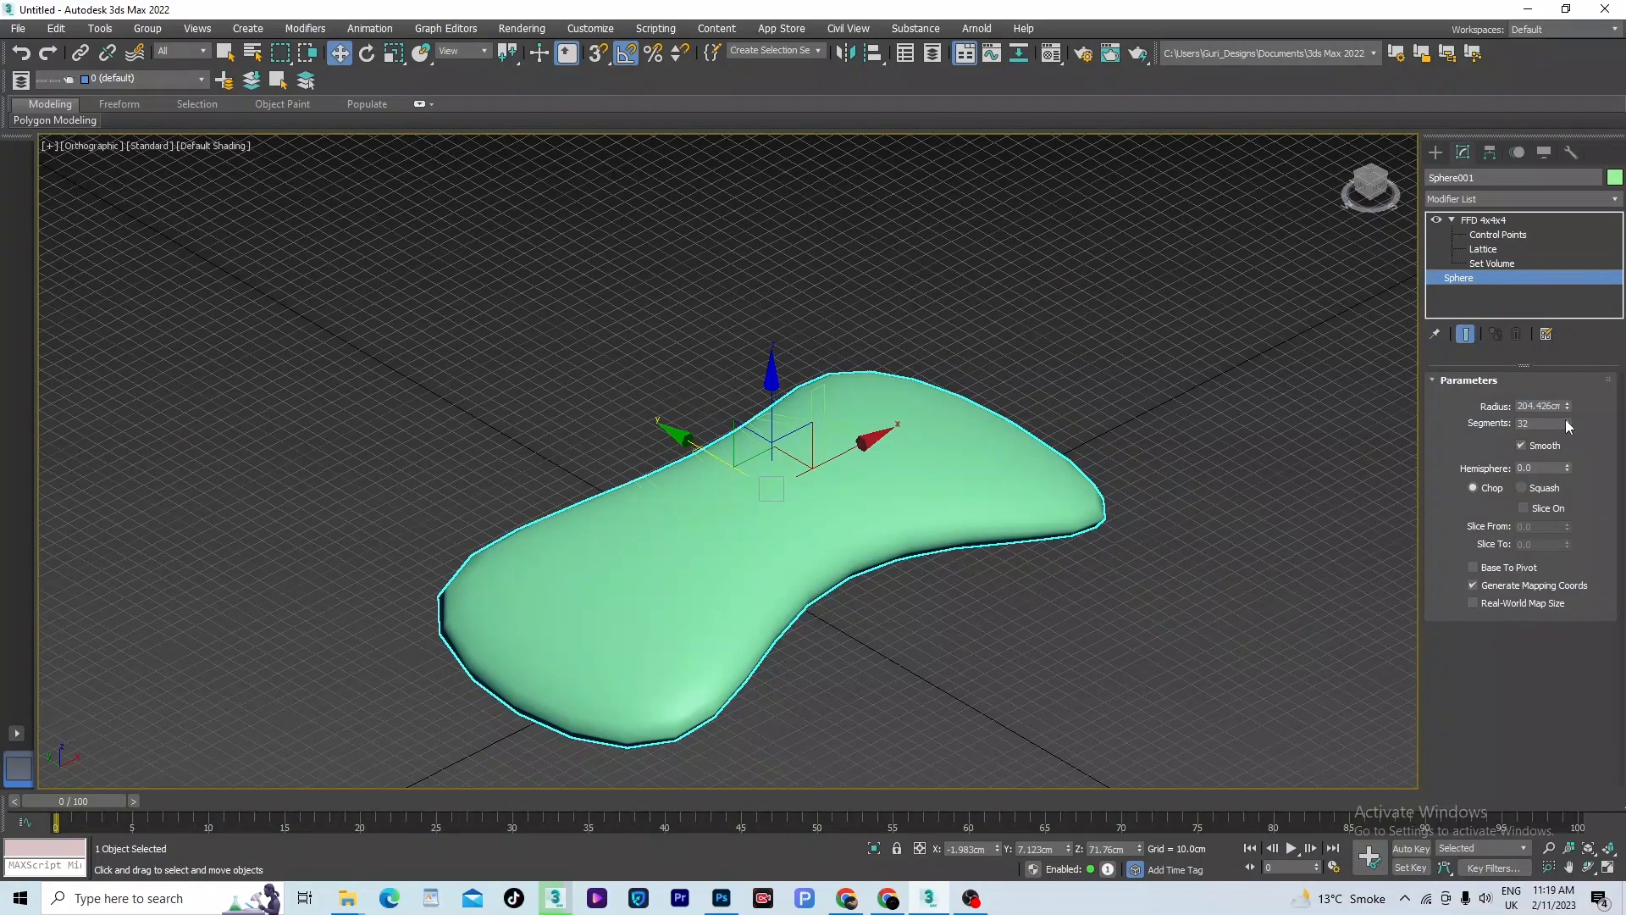
{"action": "left_click_drag", "start_coordinate": [1567, 421], "coordinate": [1568, 323]}
{"action": "scroll", "coordinate": [833, 482], "scroll_direction": "up", "scroll_amount": 3}
{"action": "scroll", "coordinate": [833, 482], "scroll_direction": "down", "scroll_amount": 4}
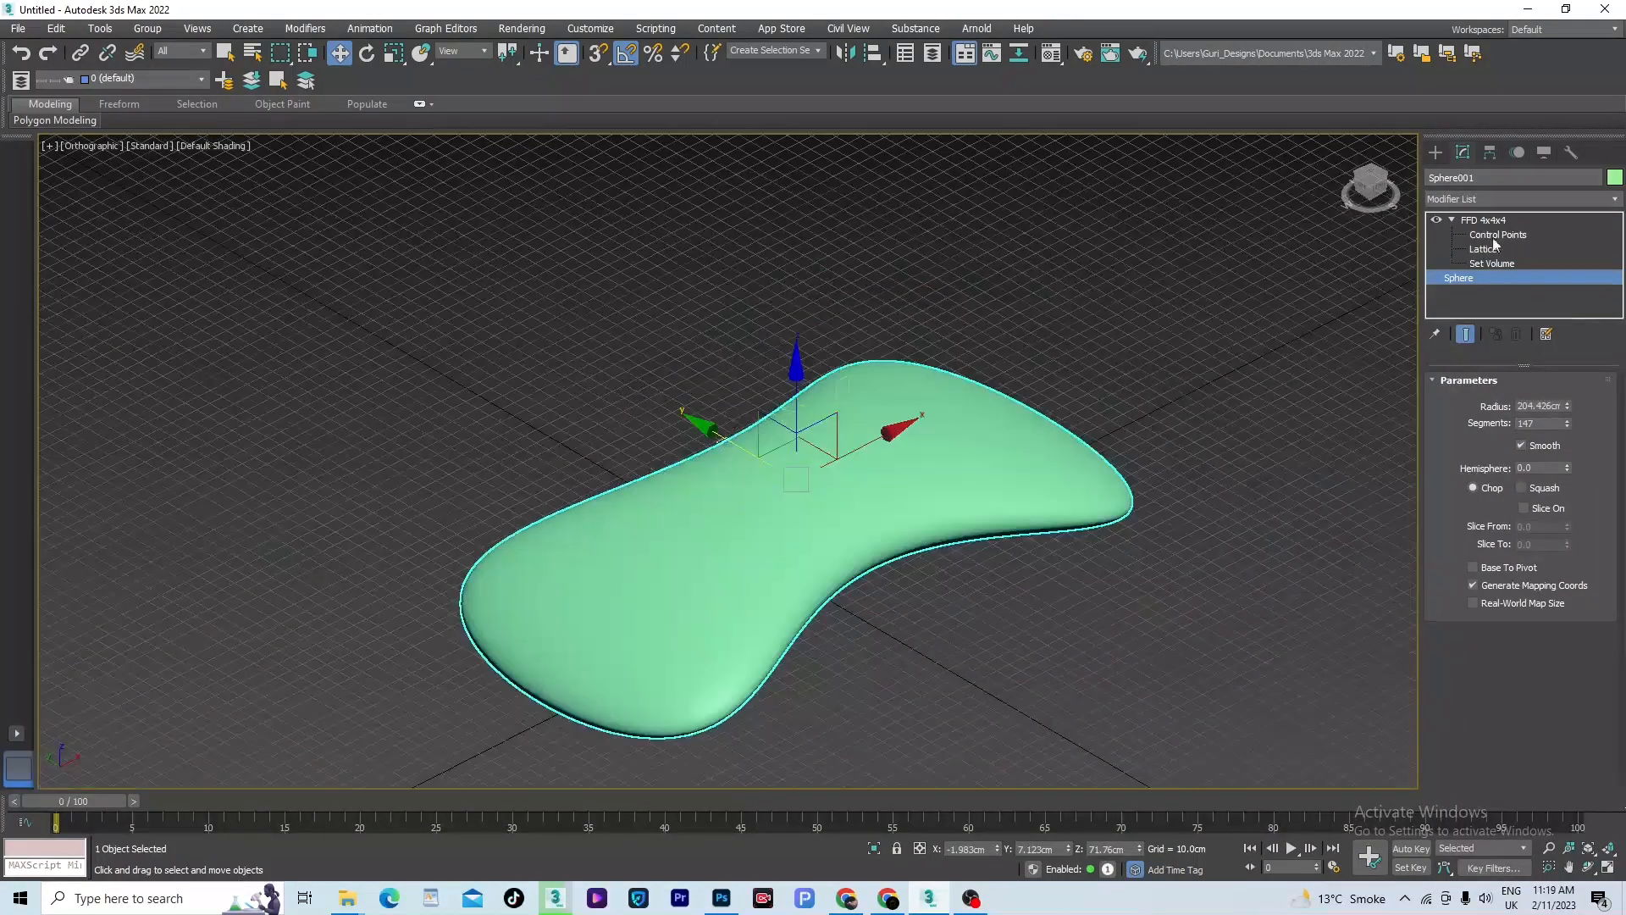
{"action": "left_click", "coordinate": [1483, 220]}
{"action": "left_click", "coordinate": [975, 647]}
- Apply the ShapeMerge compound object to the deformed sphere and pick the LUX text as its shape, using Instance and Merge
{"action": "left_click", "coordinate": [903, 525]}
{"action": "scroll", "coordinate": [903, 525], "scroll_direction": "up", "scroll_amount": 2}
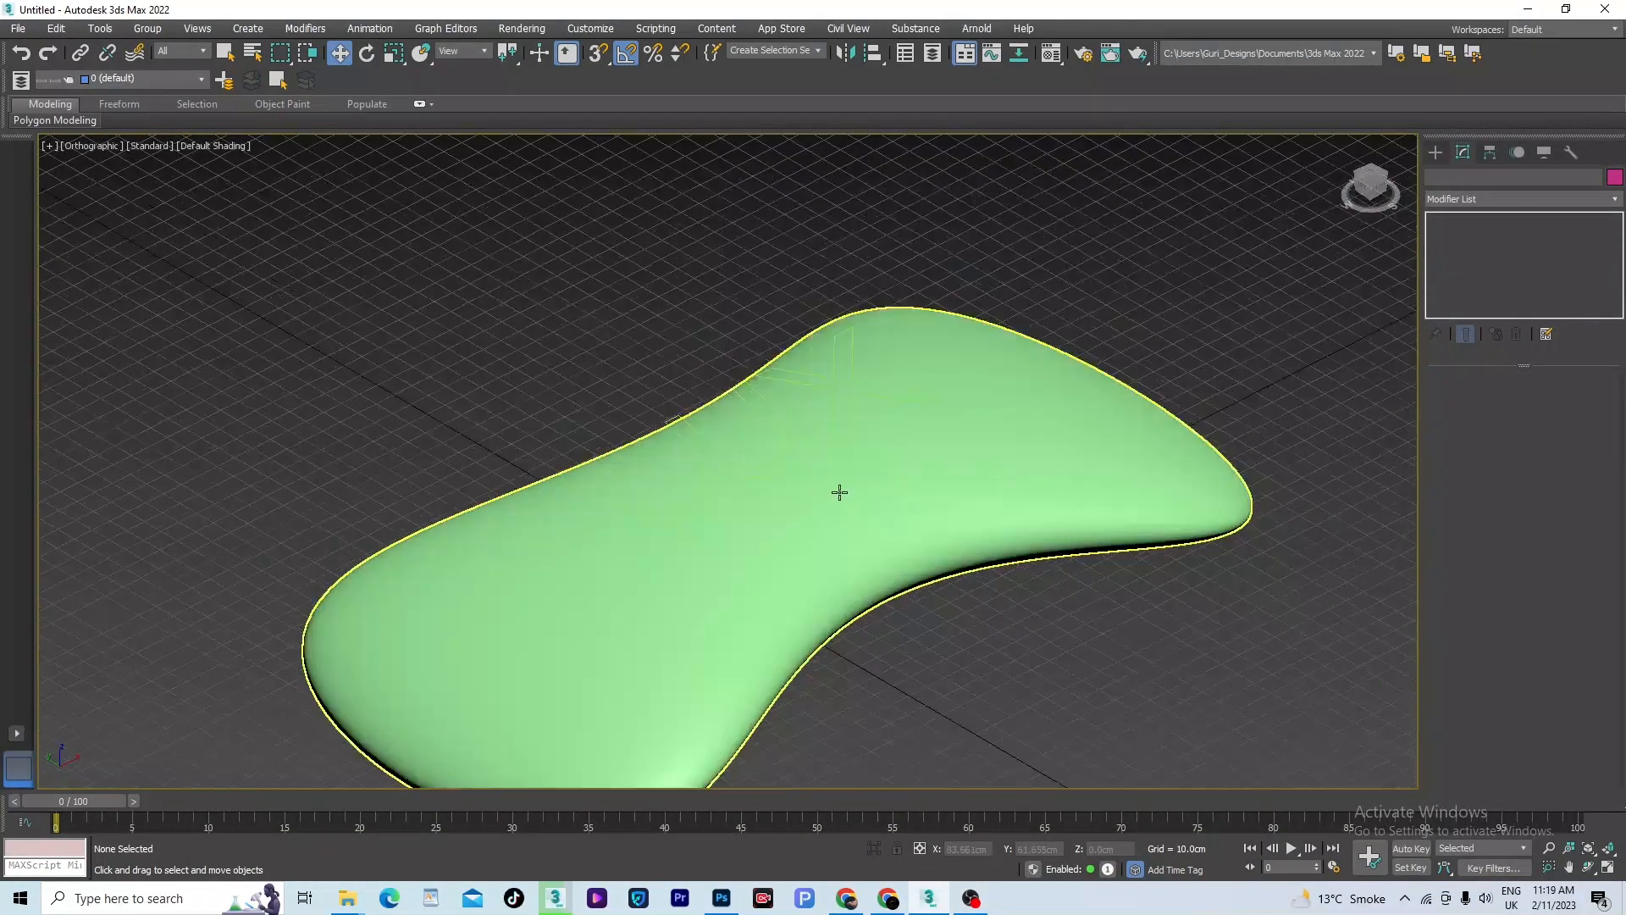
{"action": "left_click", "coordinate": [1433, 151]}
{"action": "left_click", "coordinate": [1434, 178]}
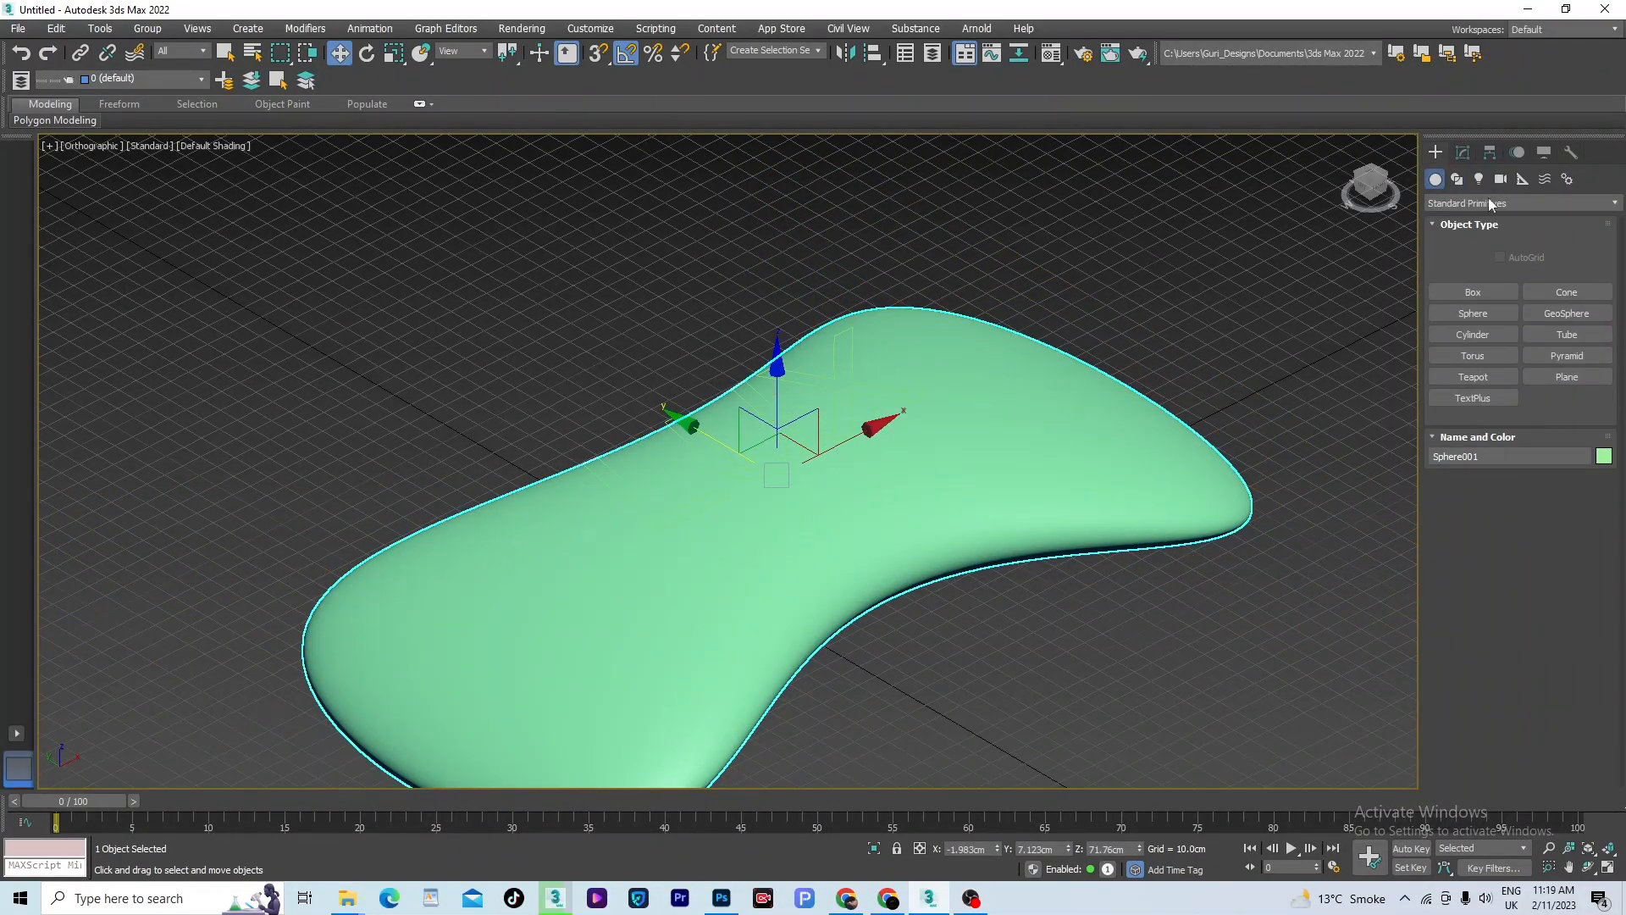
{"action": "left_click", "coordinate": [1526, 203]}
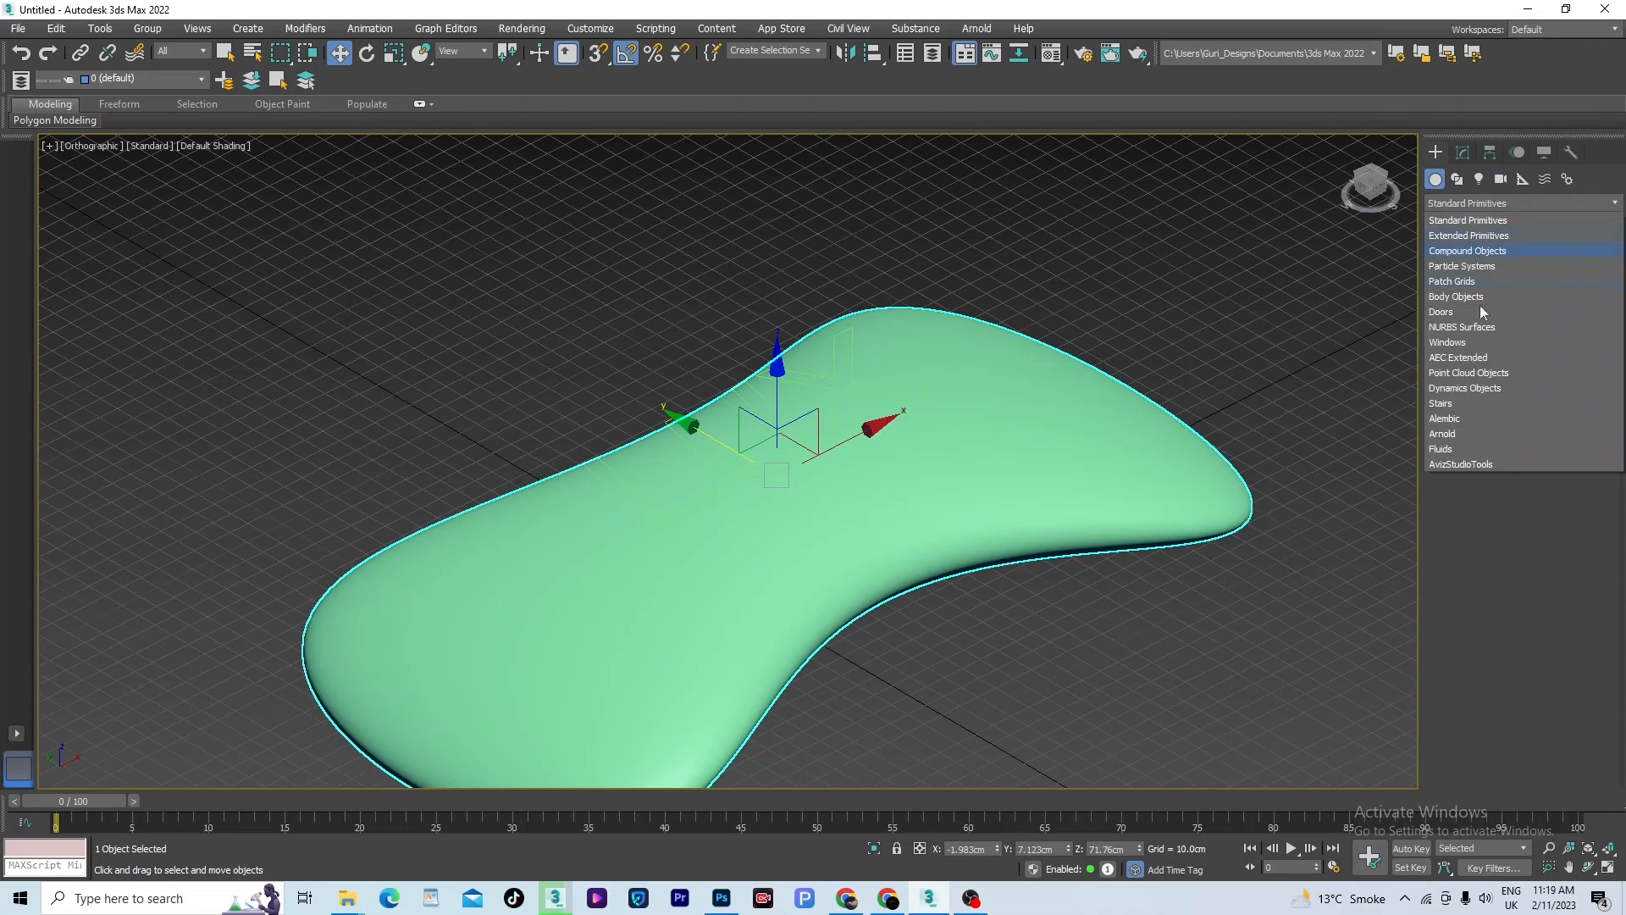
{"action": "left_click", "coordinate": [1466, 251]}
{"action": "left_click", "coordinate": [1553, 309]}
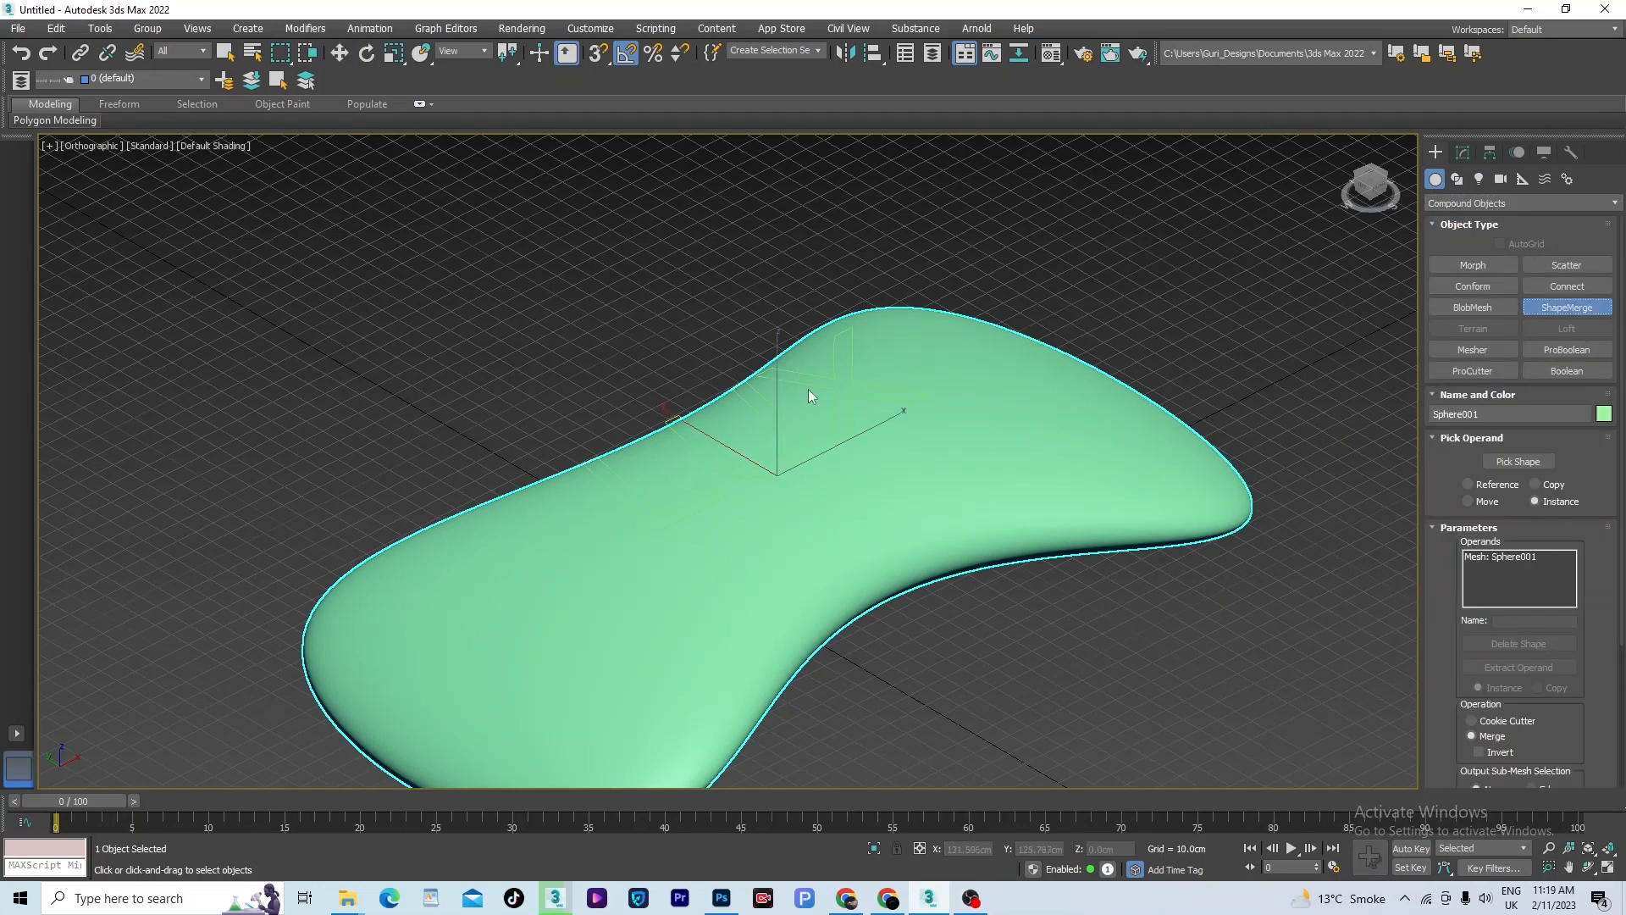
{"action": "left_click", "coordinate": [1518, 462]}
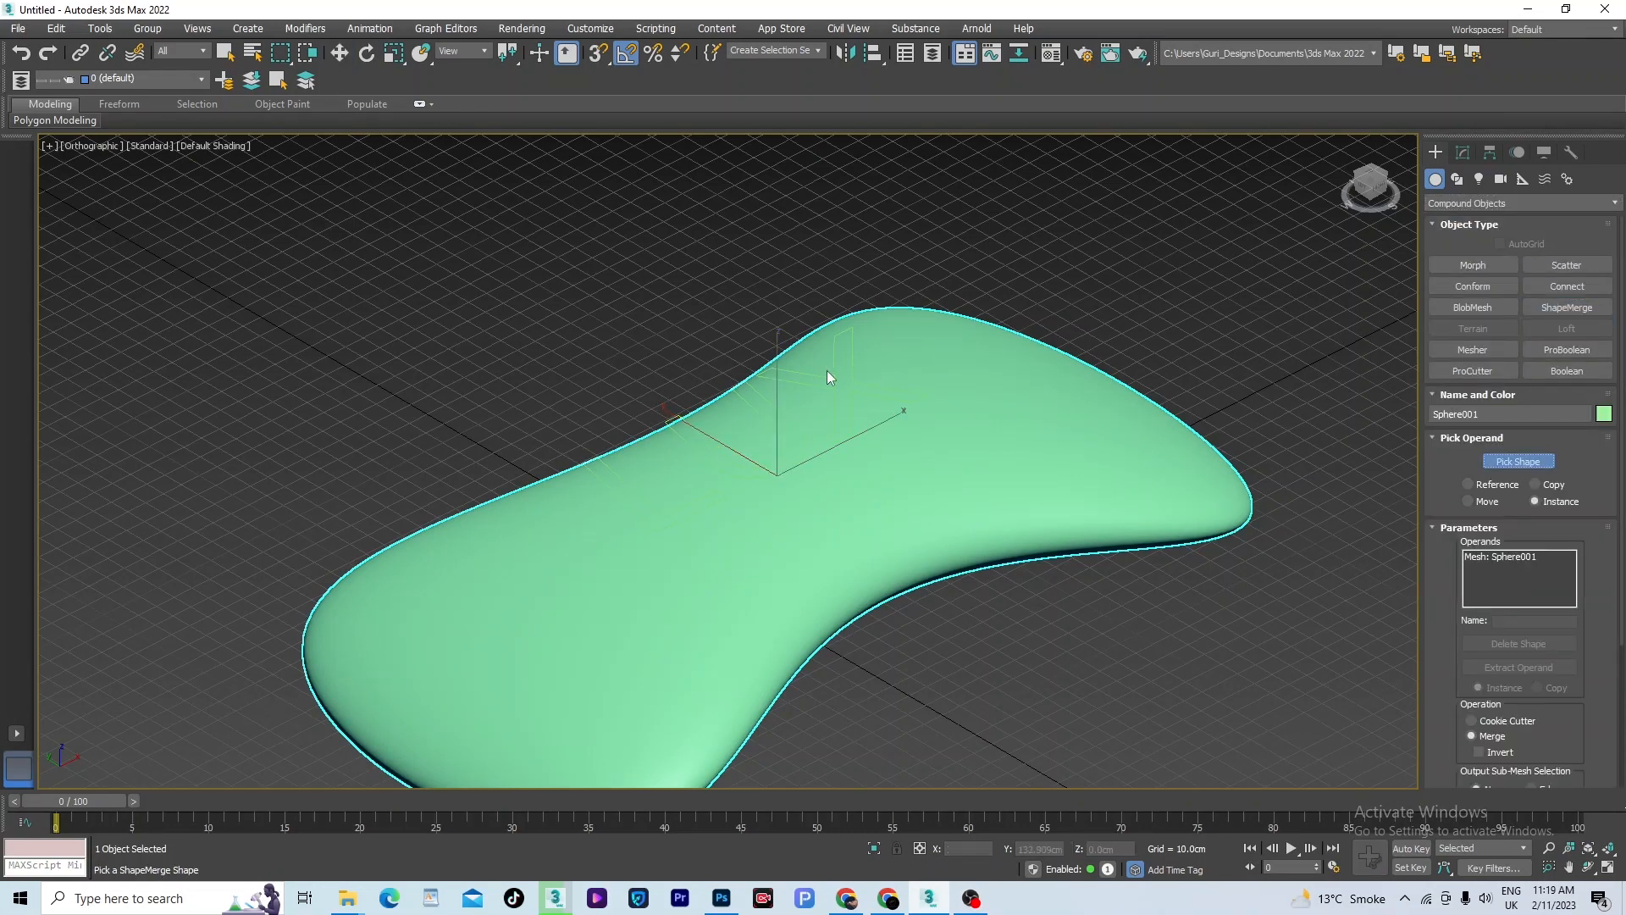
{"action": "left_click", "coordinate": [829, 373]}
- Turn on edged faces and examine the merged LUX text on the deformed sphere's mesh
{"action": "scroll", "coordinate": [871, 436], "scroll_direction": "down", "scroll_amount": 2}
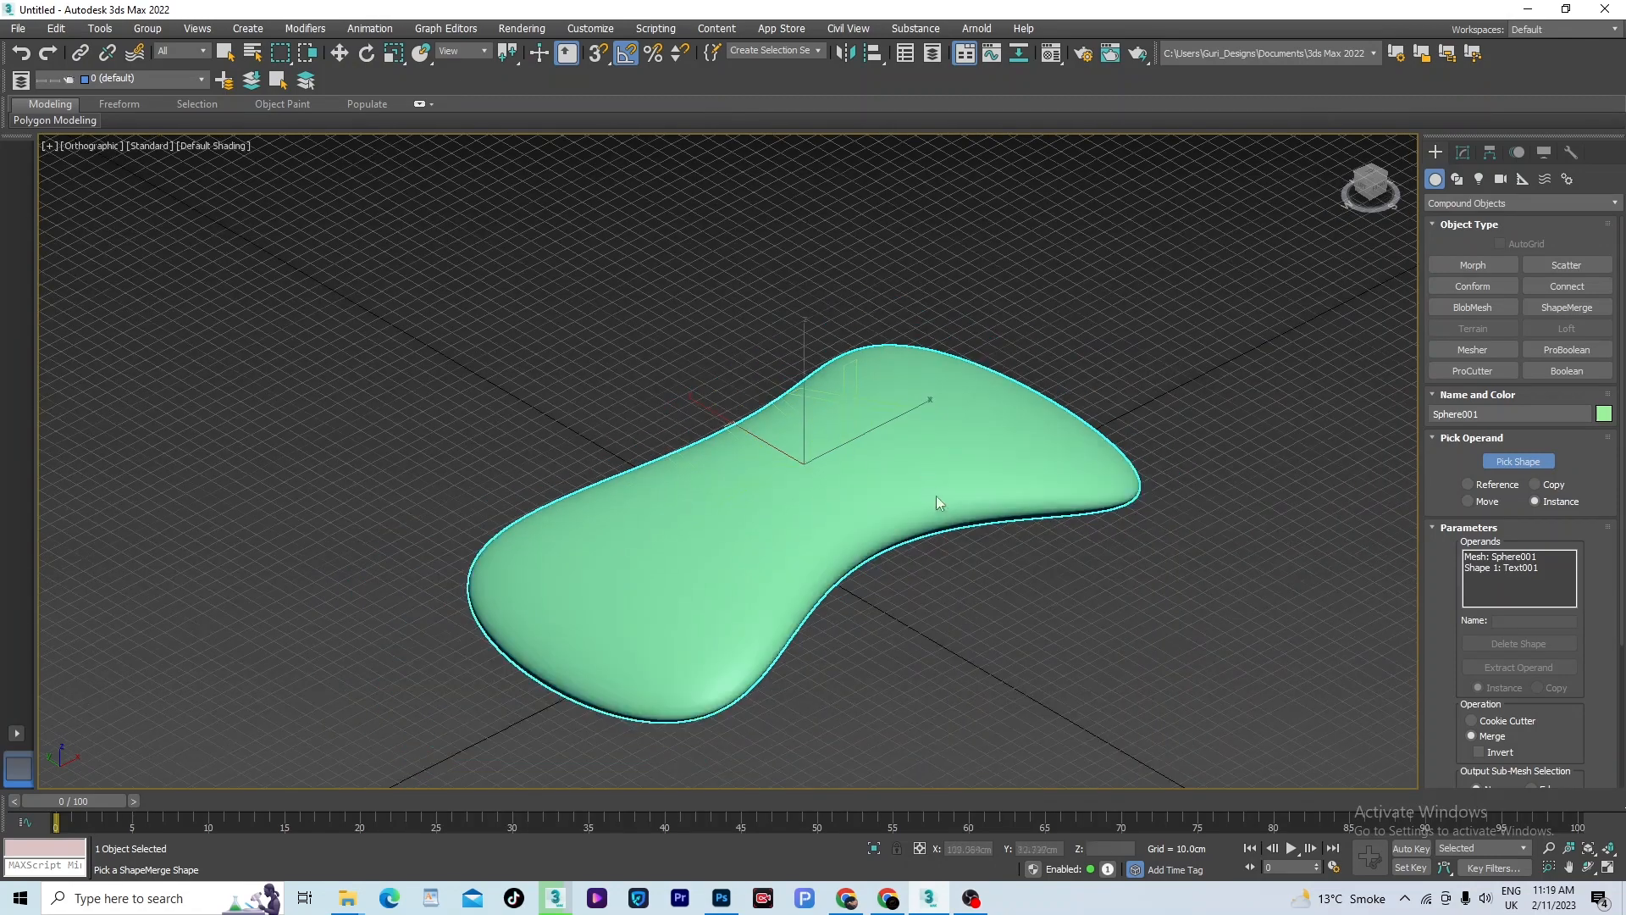
{"action": "mouse_move", "coordinate": [936, 495]}
{"action": "middle_mouse_down", "text": "alt"}
{"action": "mouse_move", "coordinate": [834, 508]}
{"action": "mouse_move", "coordinate": [817, 407]}
{"action": "mouse_move", "coordinate": [928, 515]}
{"action": "middle_mouse_up", "text": "alt"}
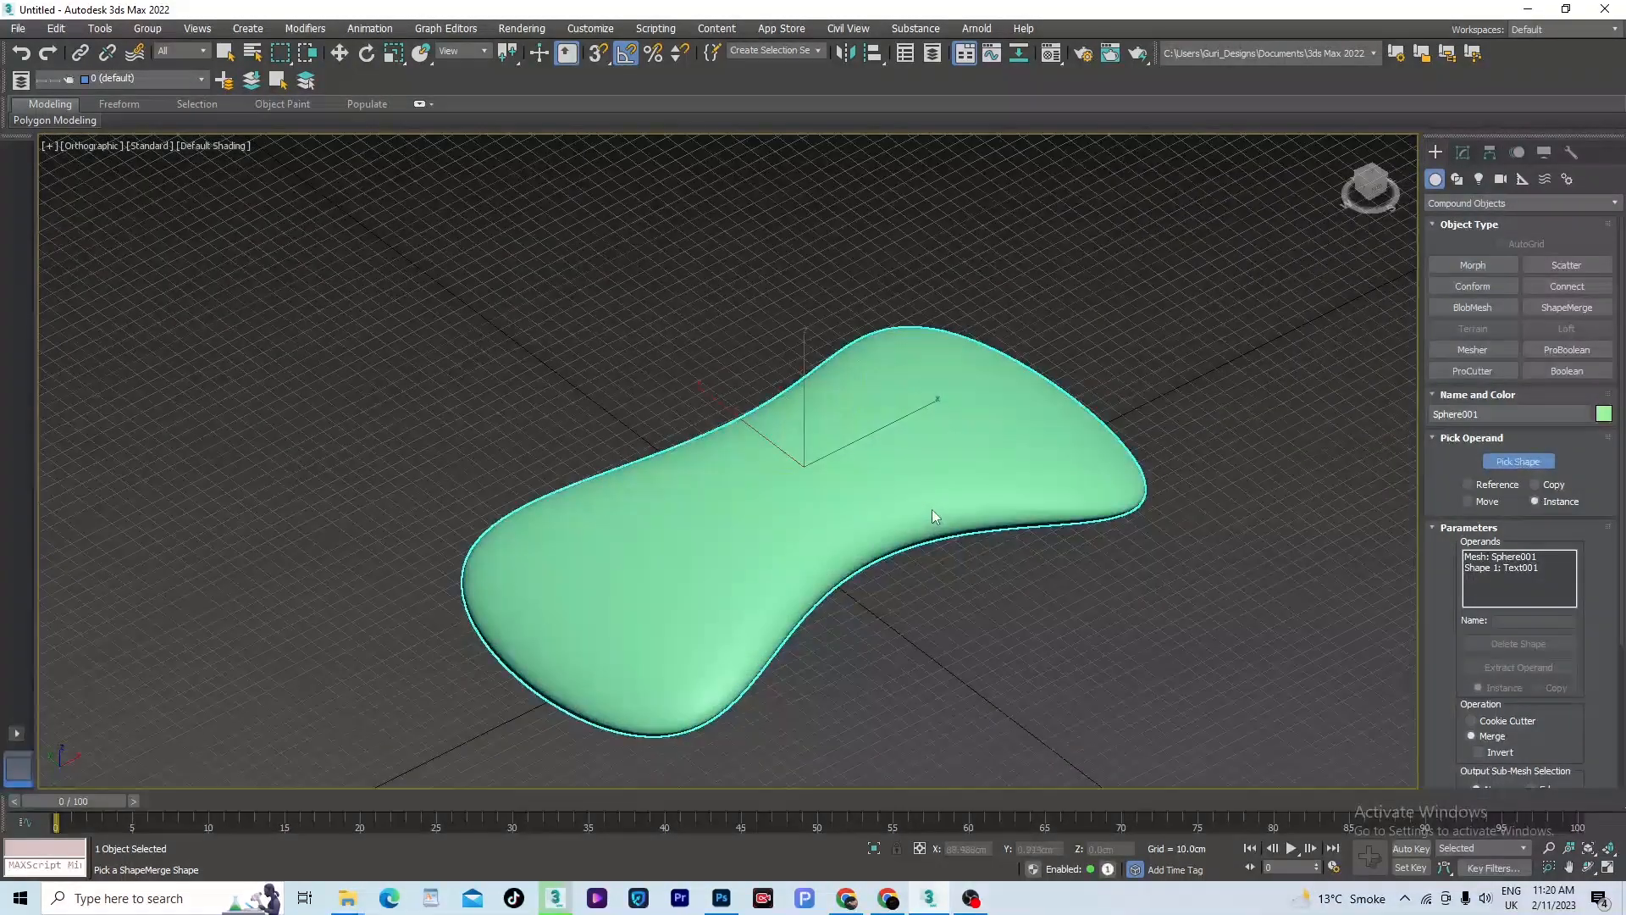
{"action": "key", "text": "F4"}
{"action": "scroll", "coordinate": [831, 452], "scroll_direction": "up", "scroll_amount": 4}
{"action": "scroll", "coordinate": [843, 470], "scroll_direction": "down", "scroll_amount": 2}
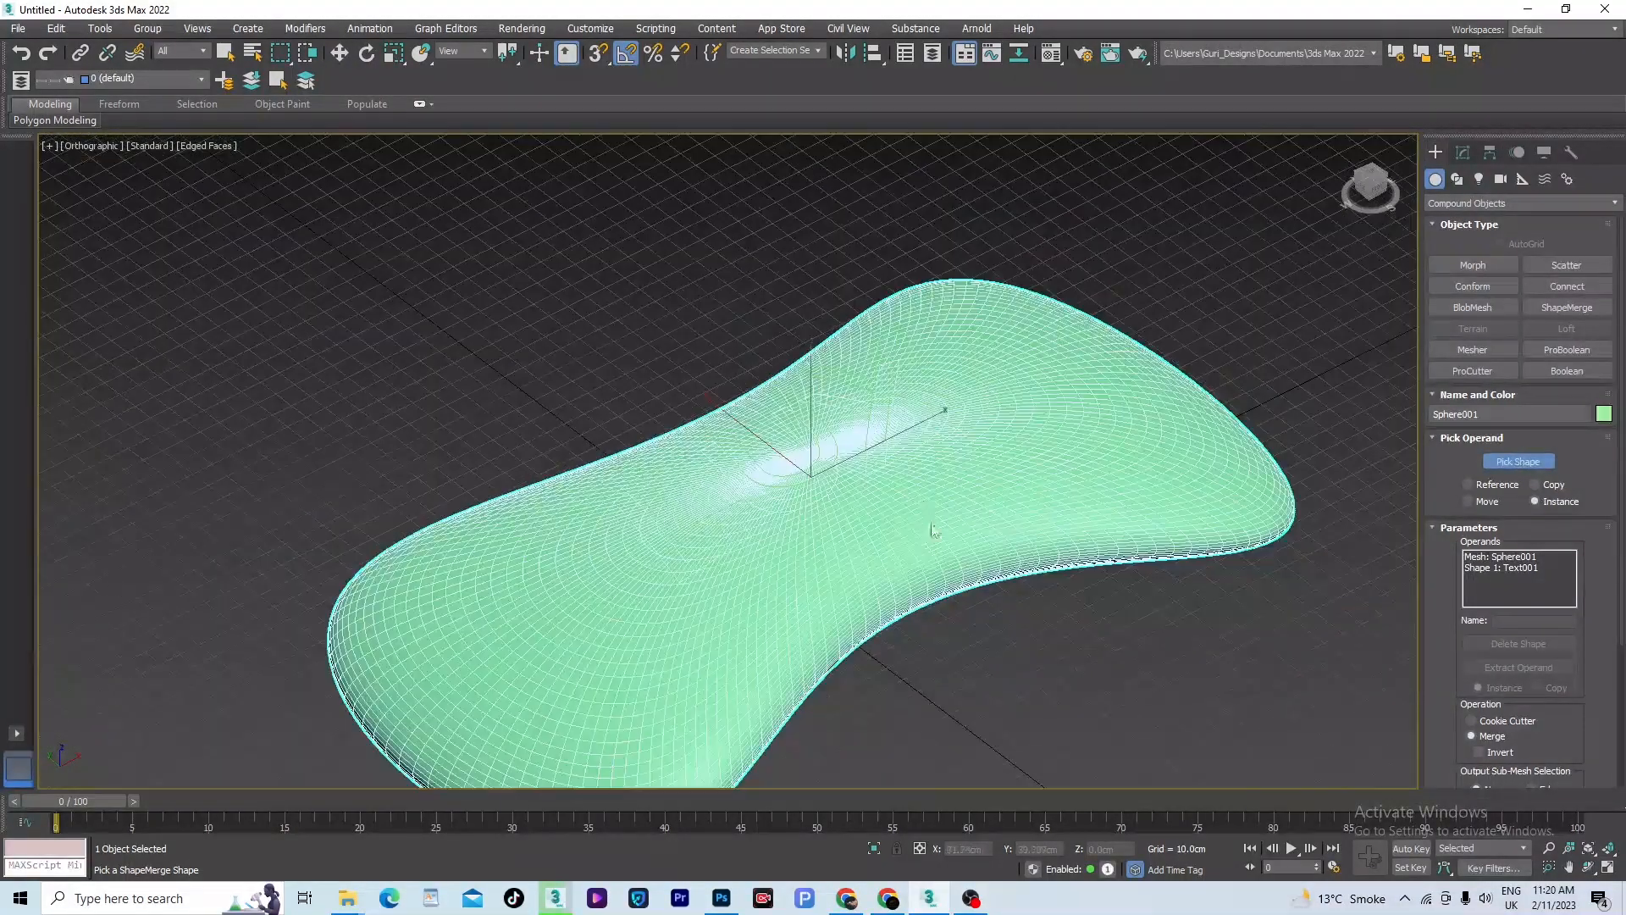
{"action": "middle_click_drag", "start_coordinate": [882, 517], "coordinate": [901, 505], "text": "alt"}
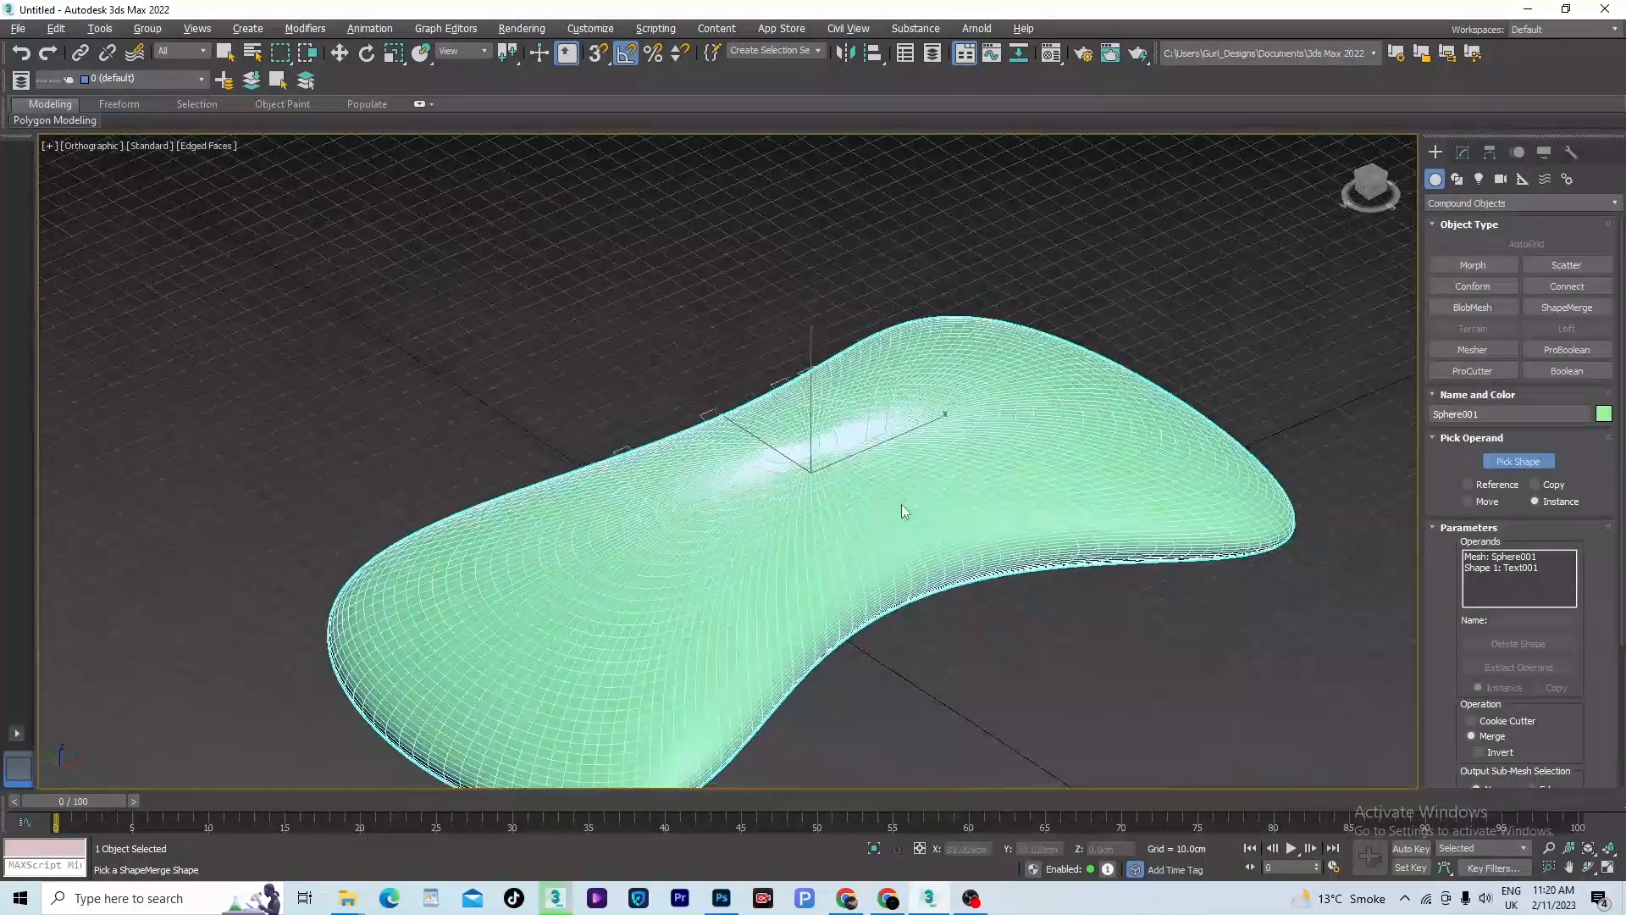
- Finish the ShapeMerge command, deselect the sphere and delete the original LUX text above it
{"action": "right_click", "coordinate": [1179, 315]}
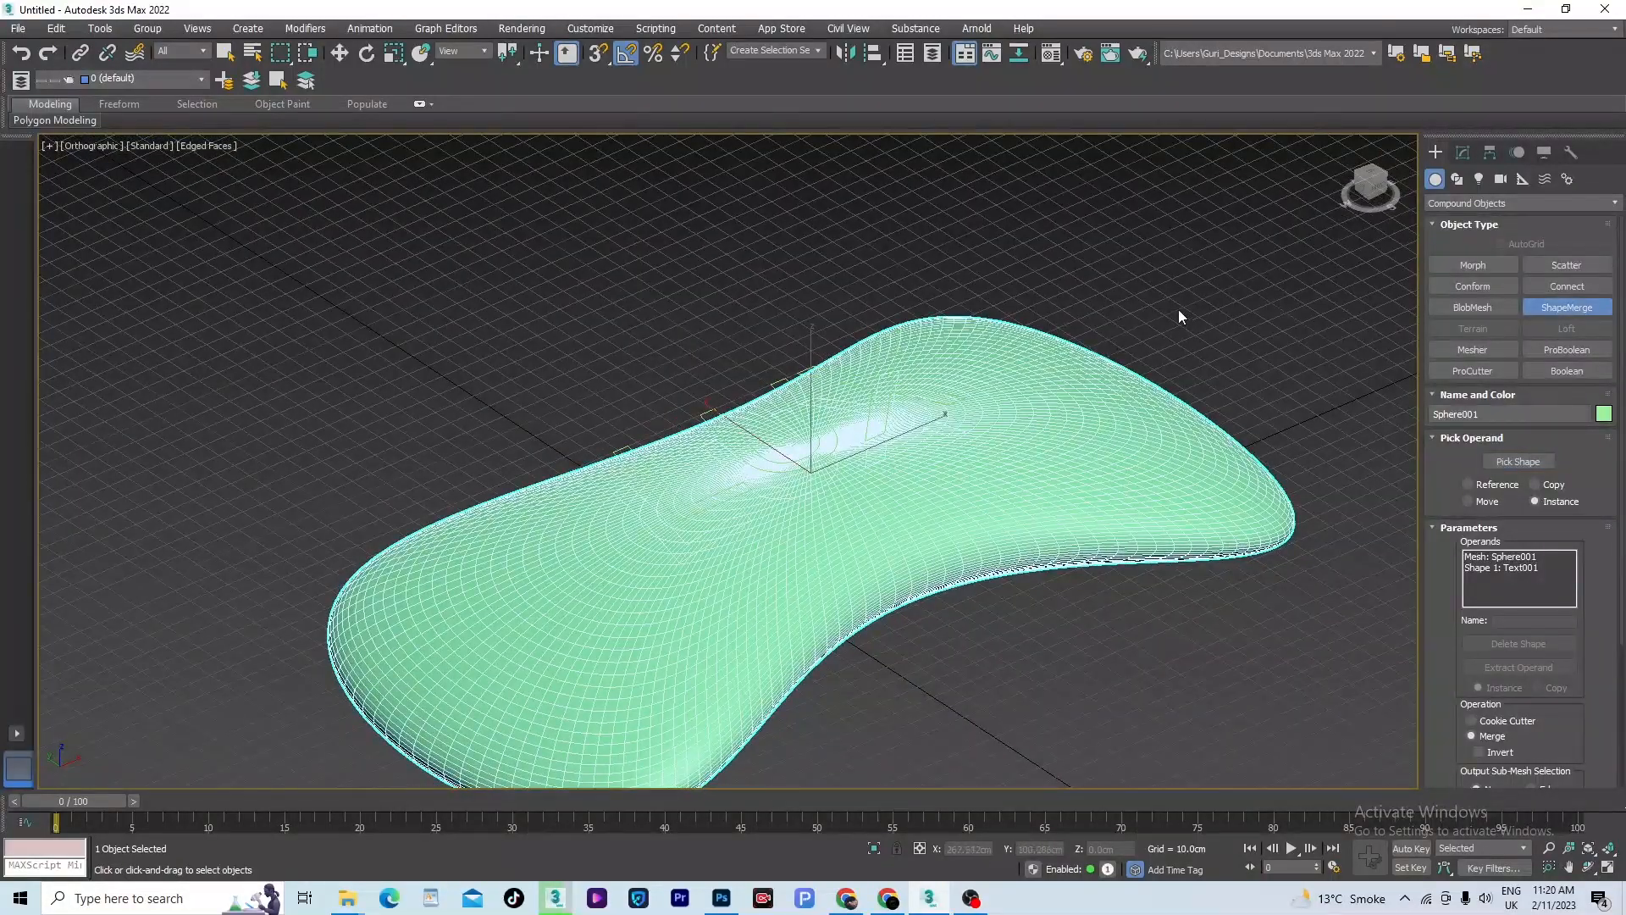
{"action": "right_click", "coordinate": [1180, 313]}
{"action": "left_click", "coordinate": [1180, 312]}
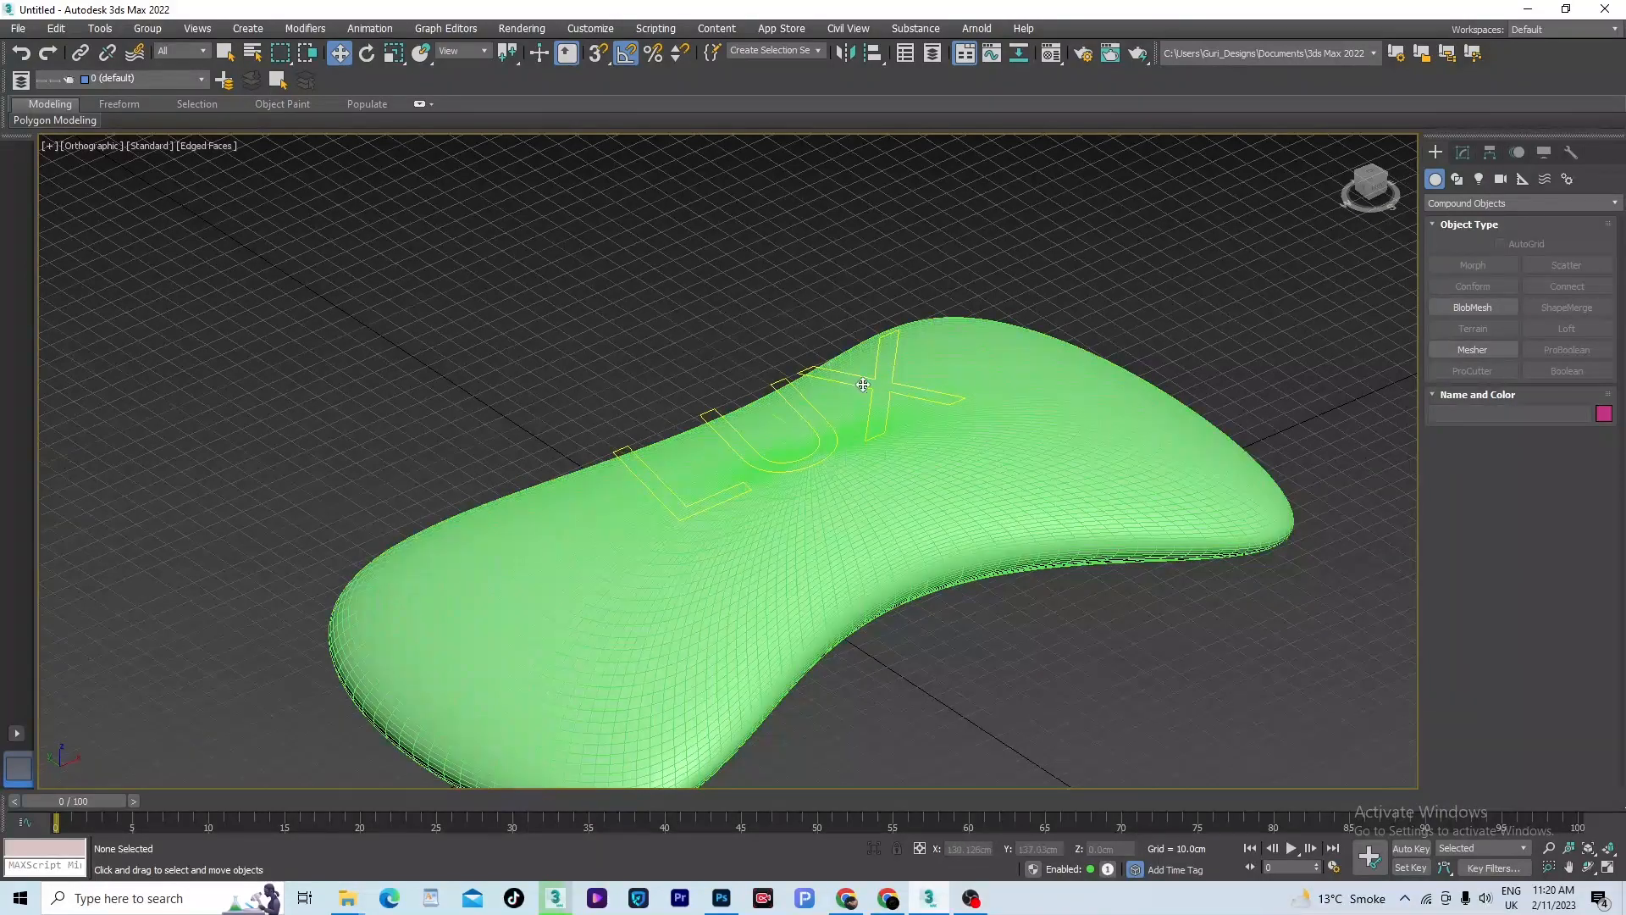
{"action": "left_click", "coordinate": [863, 384]}
{"action": "key", "text": "Delete"}
- Select the merged sphere and set the ShapeMerge output sub-mesh selection to Face
{"action": "key", "text": "t"}
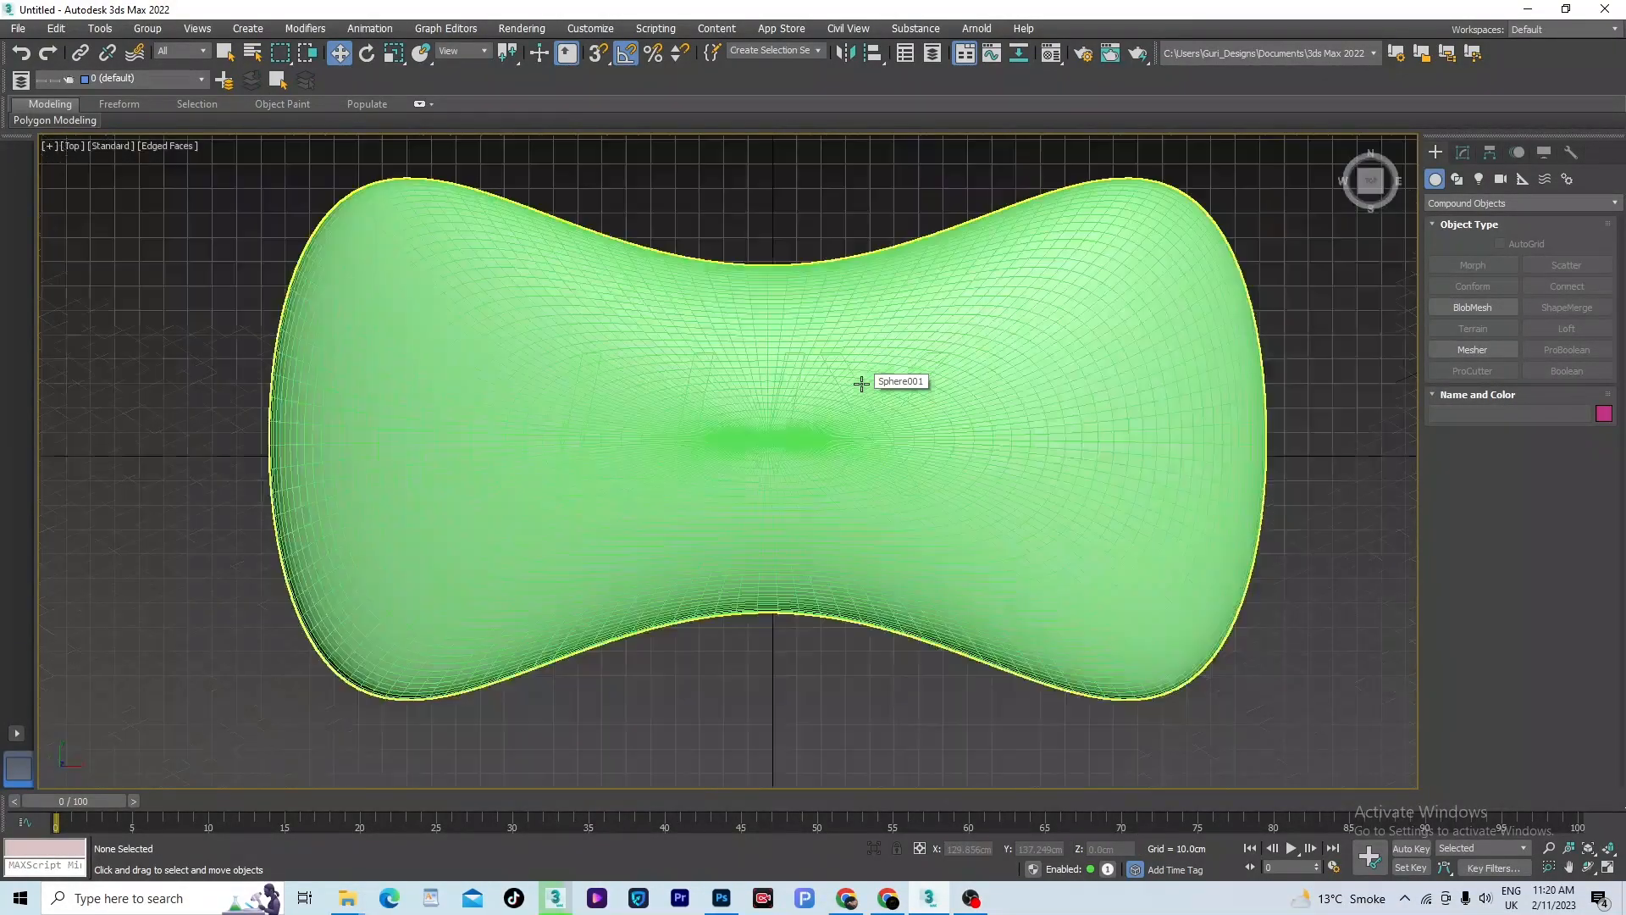
{"action": "left_click", "coordinate": [826, 379]}
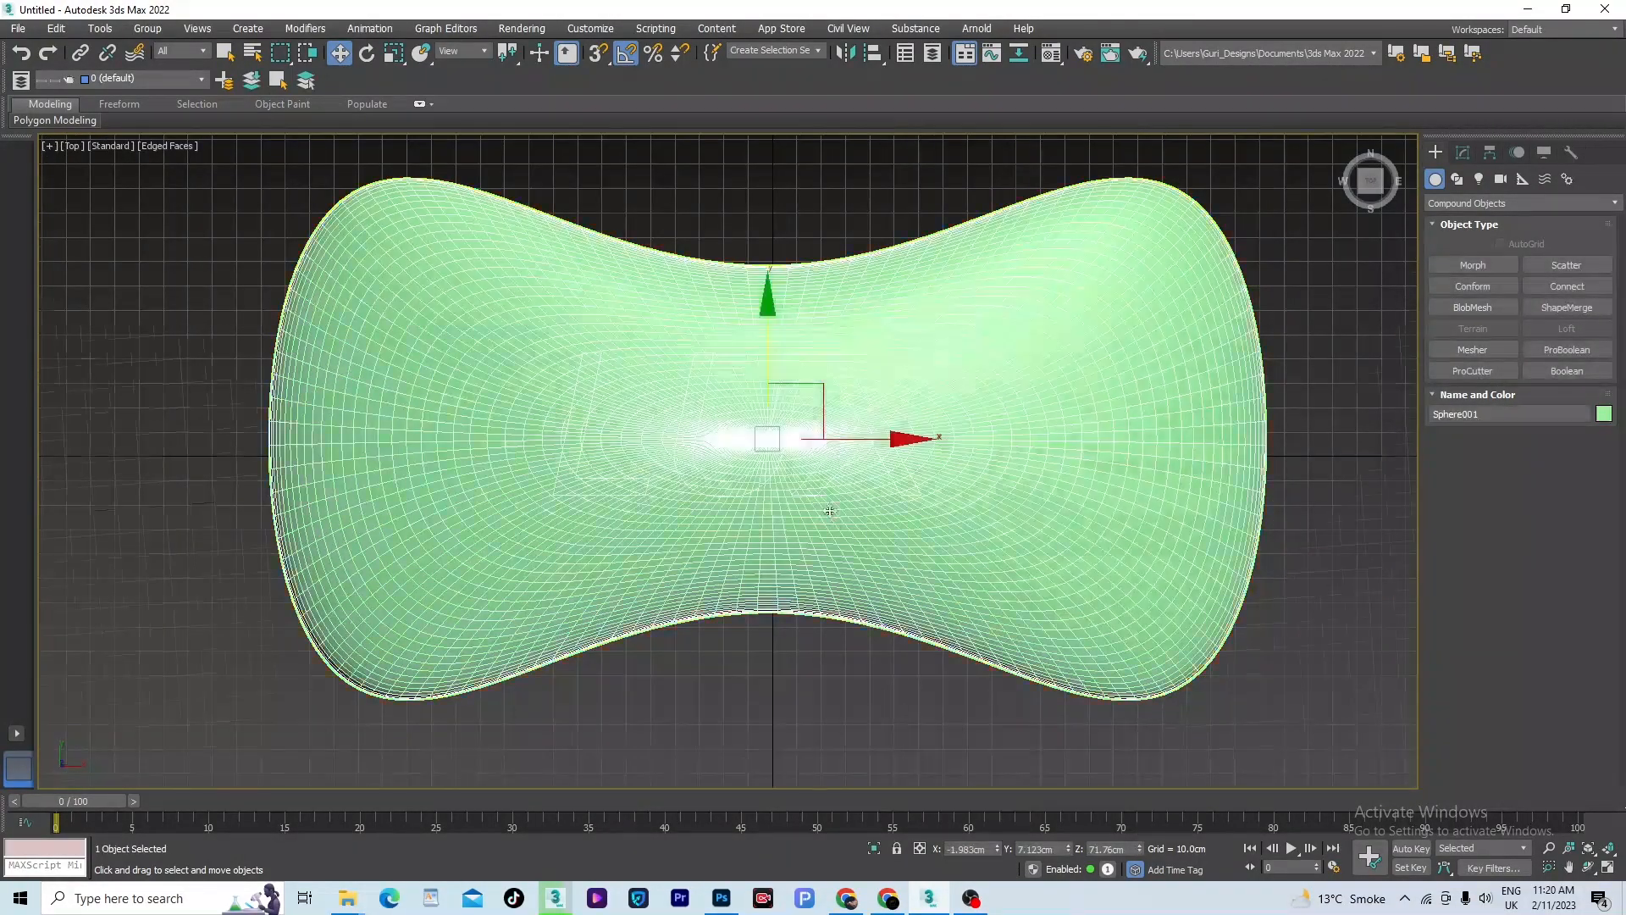
{"action": "middle_click_drag", "start_coordinate": [829, 510], "coordinate": [914, 428], "text": "alt"}
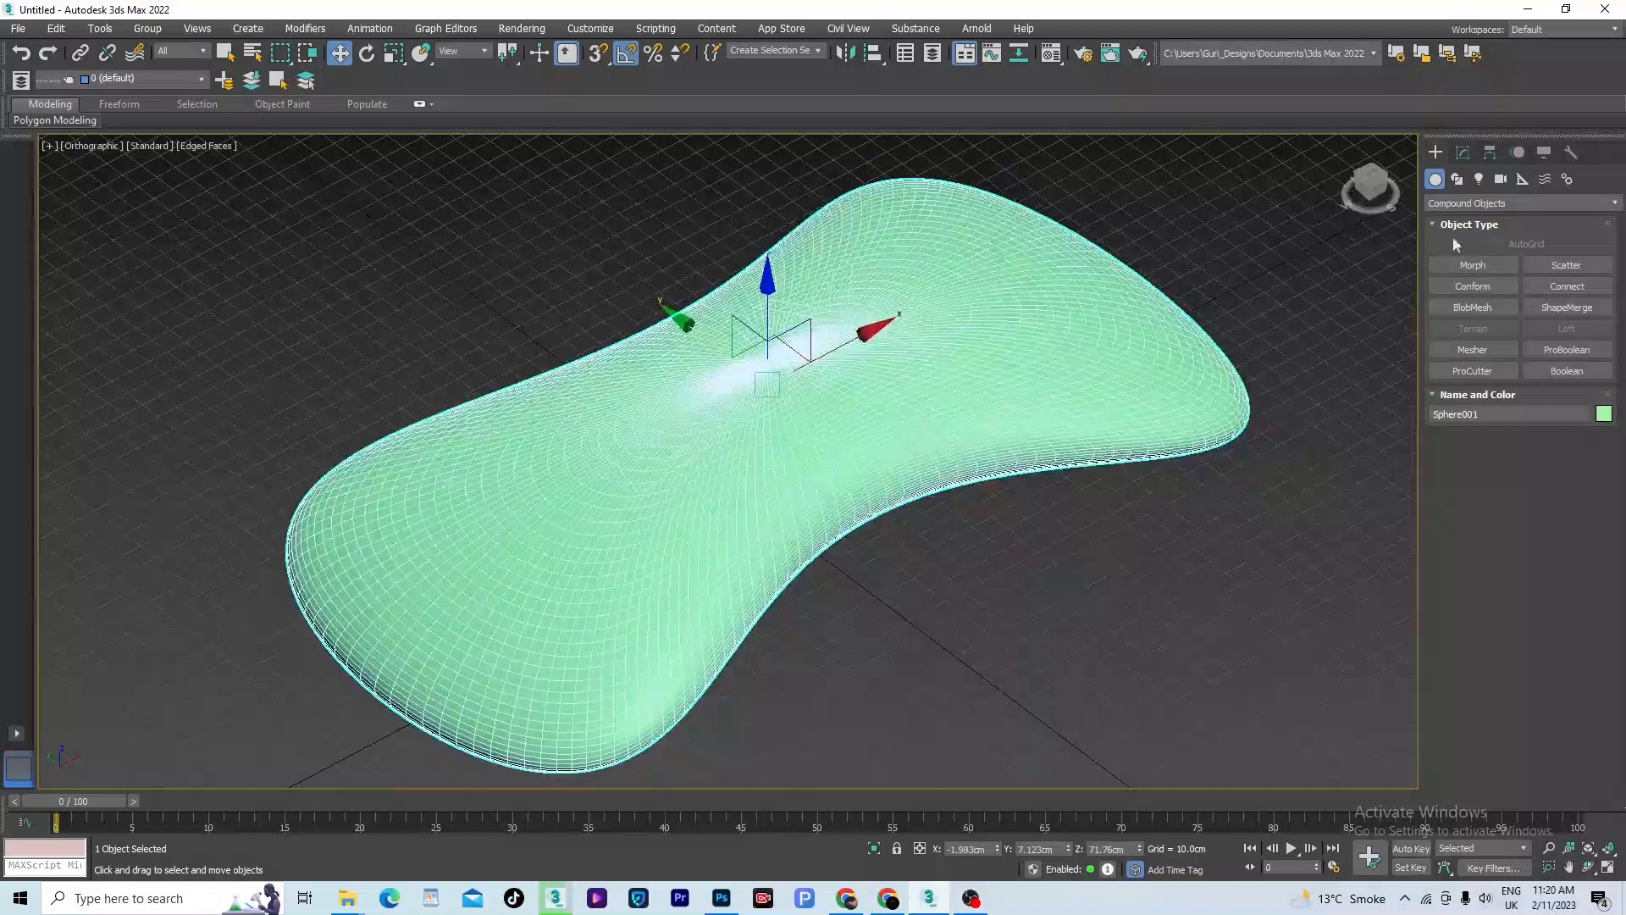
{"action": "left_click", "coordinate": [1467, 150]}
{"action": "left_click_drag", "start_coordinate": [1620, 525], "coordinate": [1621, 578]}
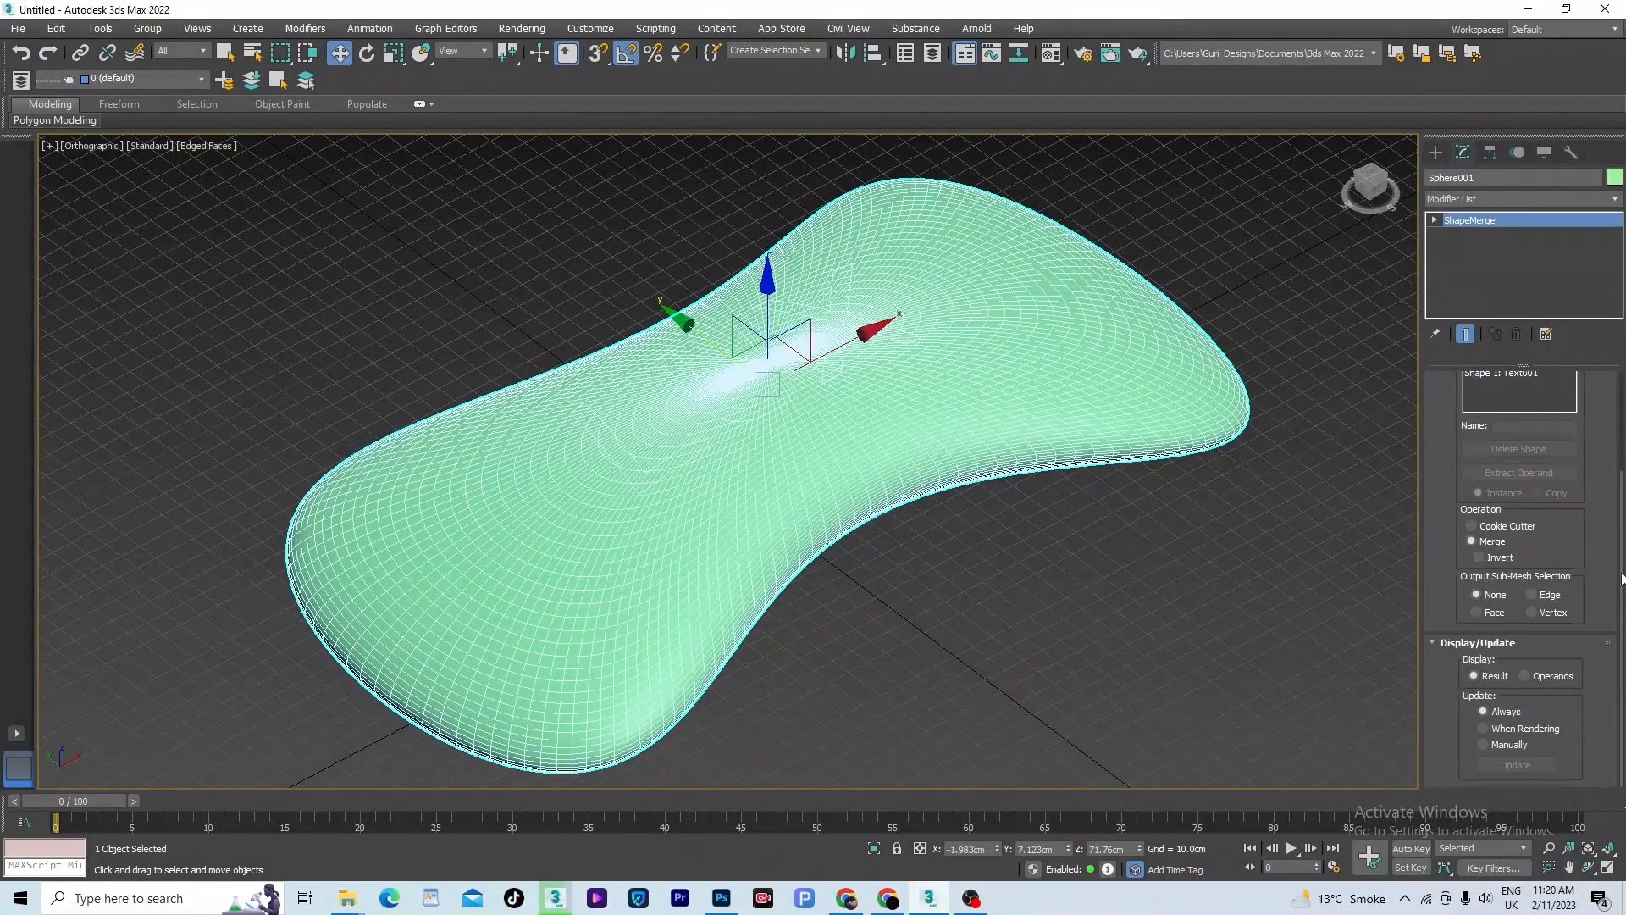
{"action": "left_click", "coordinate": [1476, 611]}
- Apply the Face Extrude modifier to the merged sphere and lower its amount to sink the LUX letters into the surface
{"action": "left_click", "coordinate": [1614, 209]}
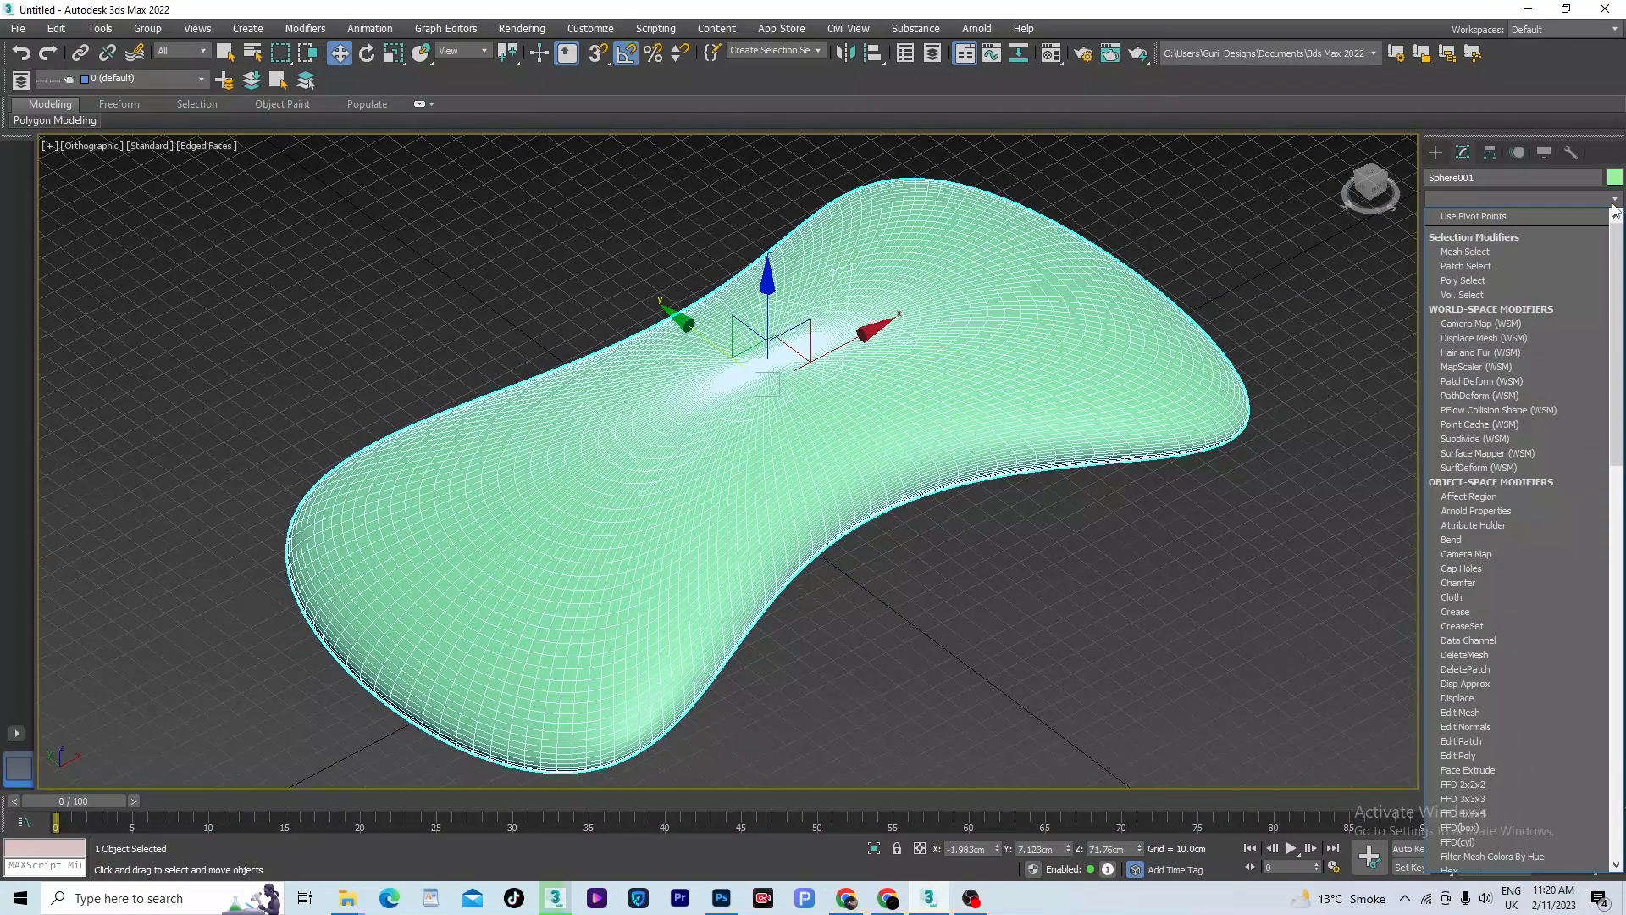
{"action": "type", "text": "f"}
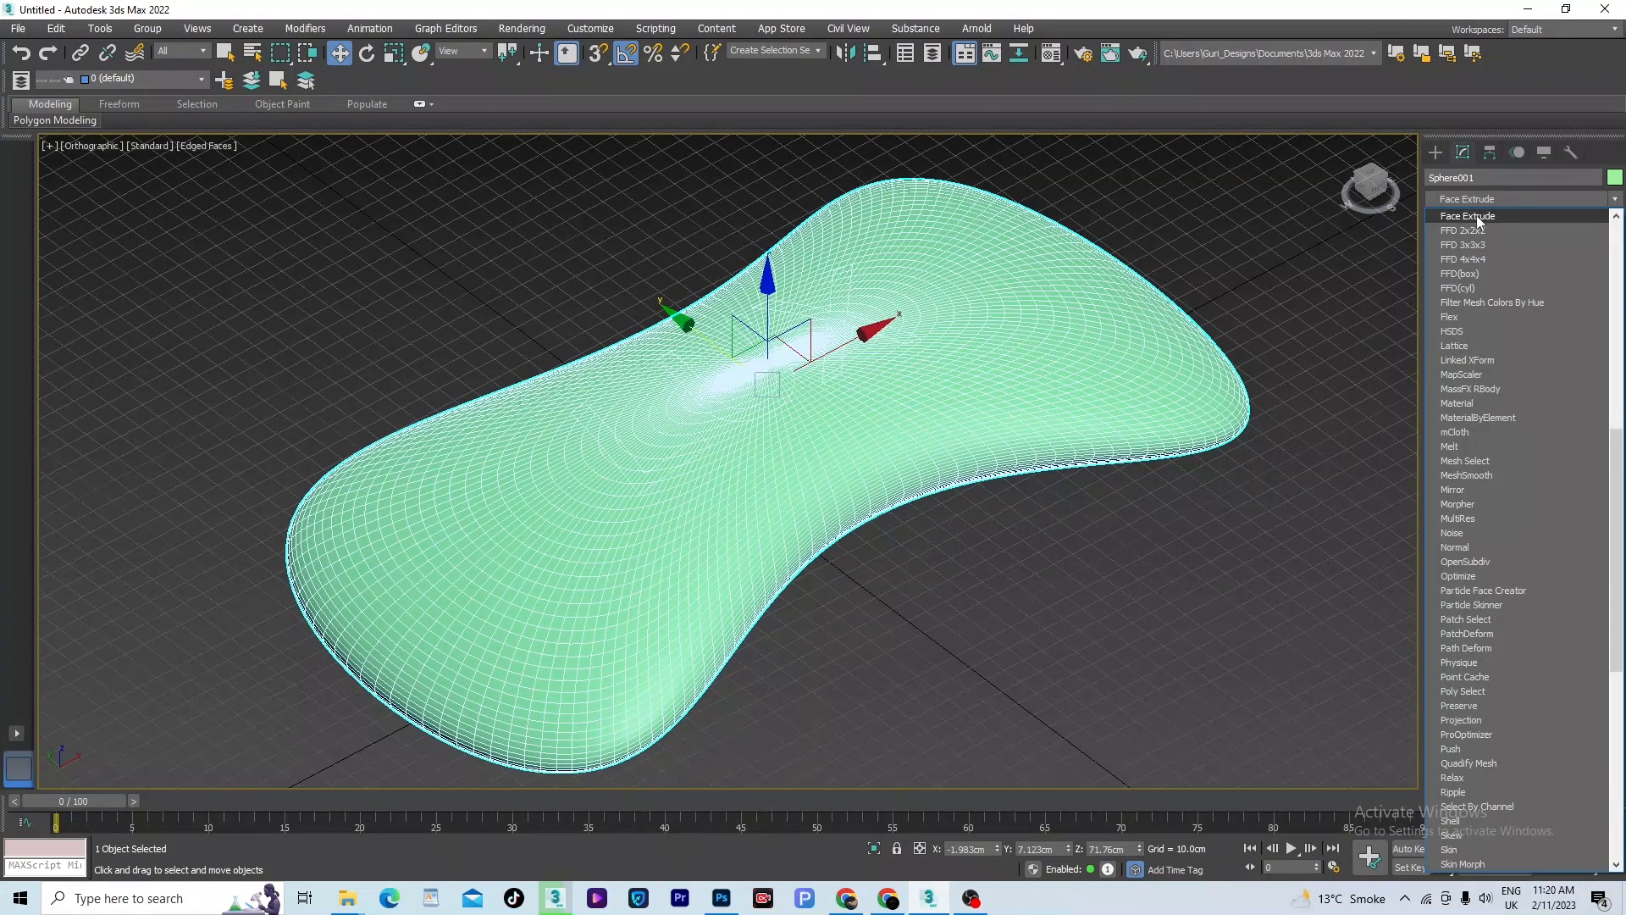
{"action": "left_click", "coordinate": [1480, 218]}
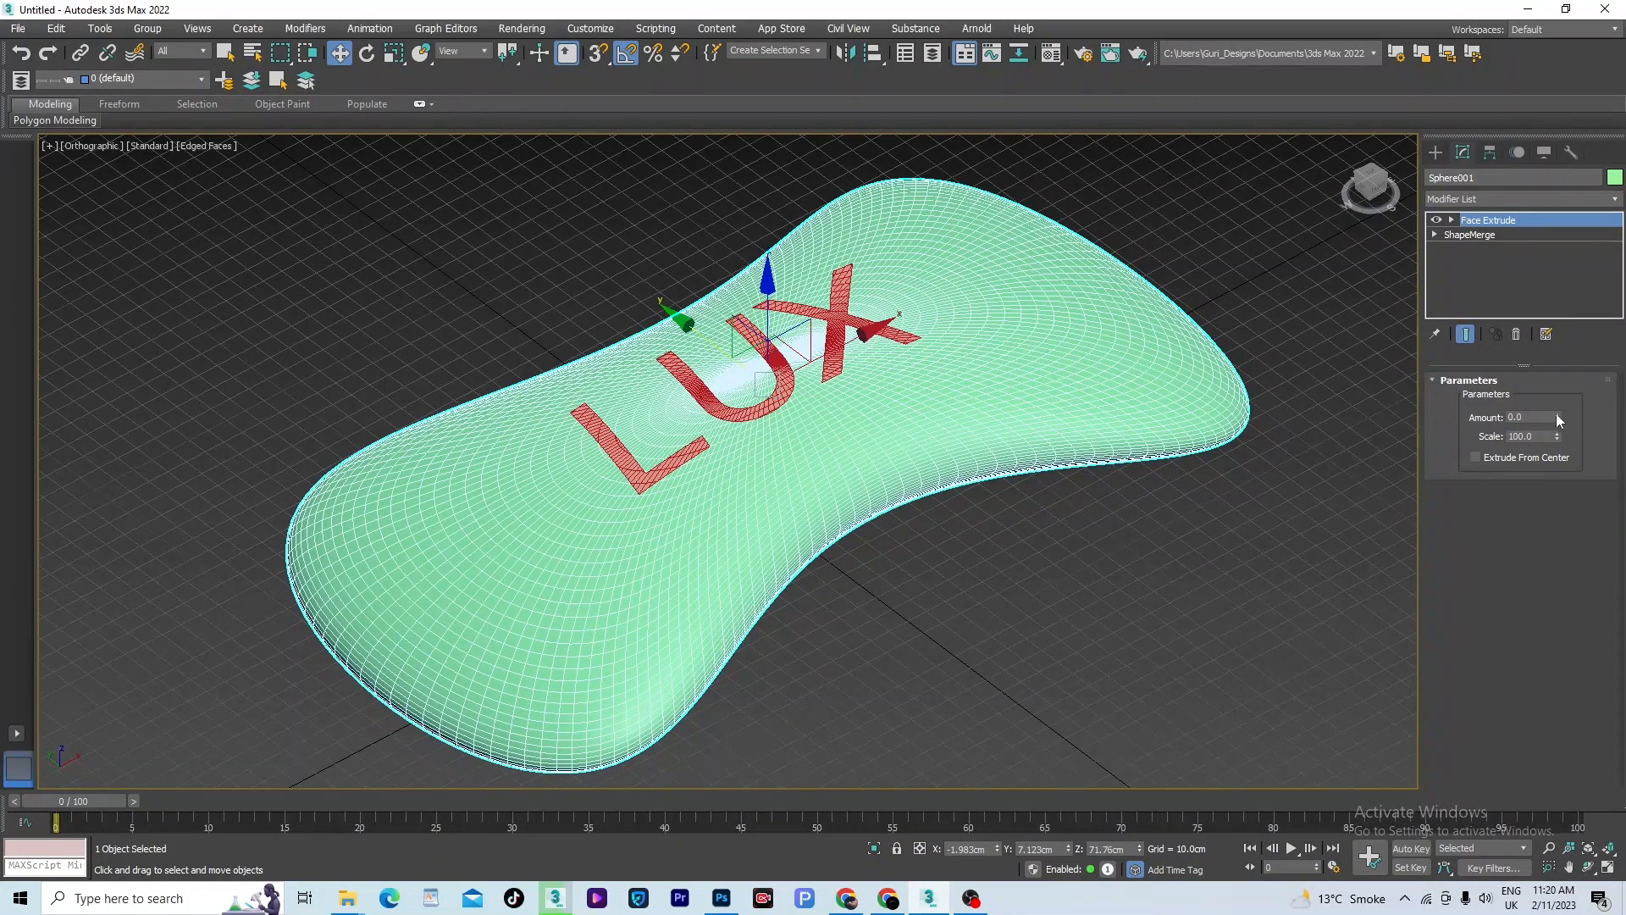
{"action": "left_click_drag", "start_coordinate": [1556, 423], "coordinate": [1150, 587]}
- Deselect the sphere, turn off edged faces and examine the engraved LUX letters from several angles
{"action": "left_click", "coordinate": [1094, 566]}
{"action": "key", "text": "F4"}
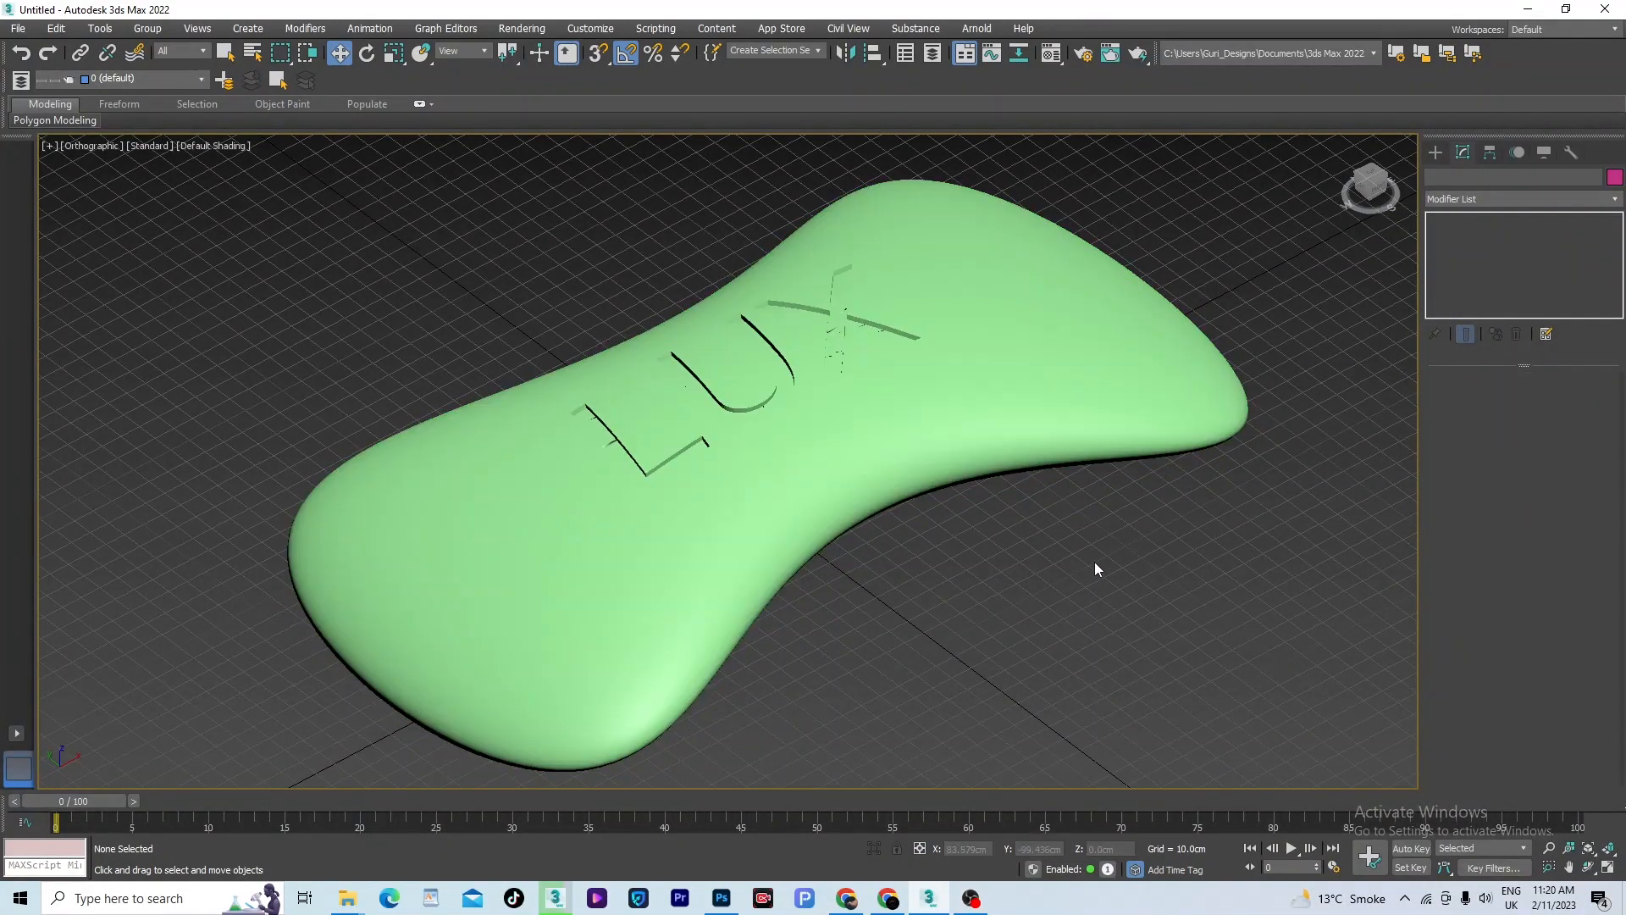
{"action": "mouse_move", "coordinate": [839, 356]}
{"action": "middle_mouse_down", "text": "alt"}
{"action": "mouse_move", "coordinate": [686, 392]}
{"action": "mouse_move", "coordinate": [811, 420]}
{"action": "middle_mouse_up", "text": "alt"}
{"action": "scroll", "coordinate": [812, 420], "scroll_direction": "up", "scroll_amount": 1}
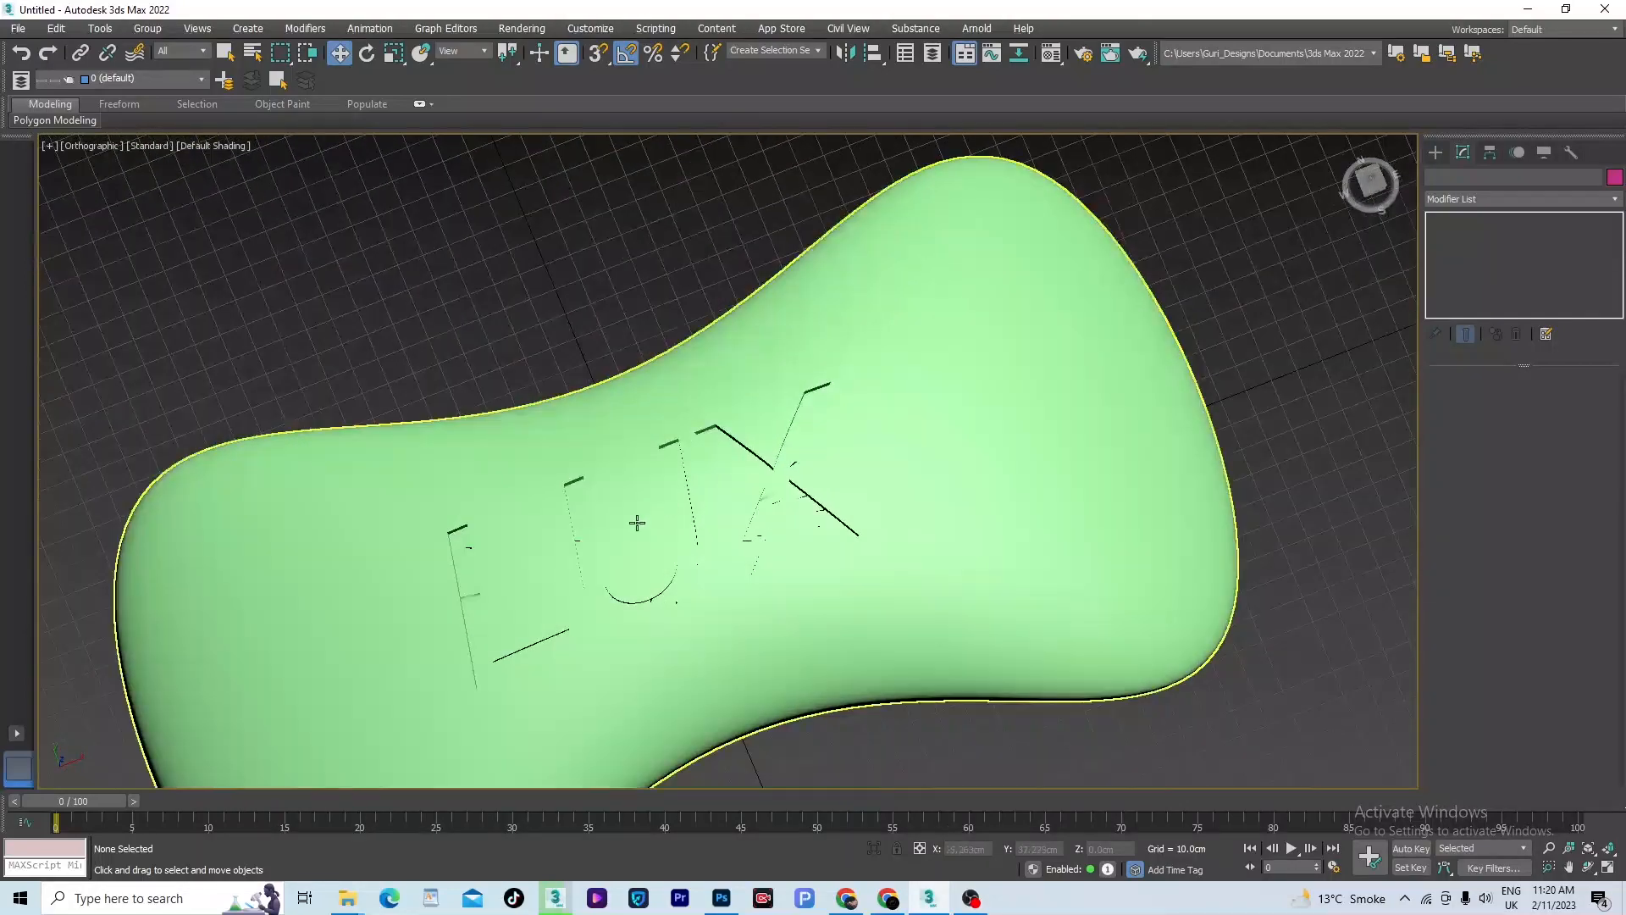
{"action": "scroll", "coordinate": [969, 410], "scroll_direction": "down", "scroll_amount": 6}
{"action": "middle_click_drag", "start_coordinate": [969, 410], "coordinate": [889, 391], "text": "alt"}
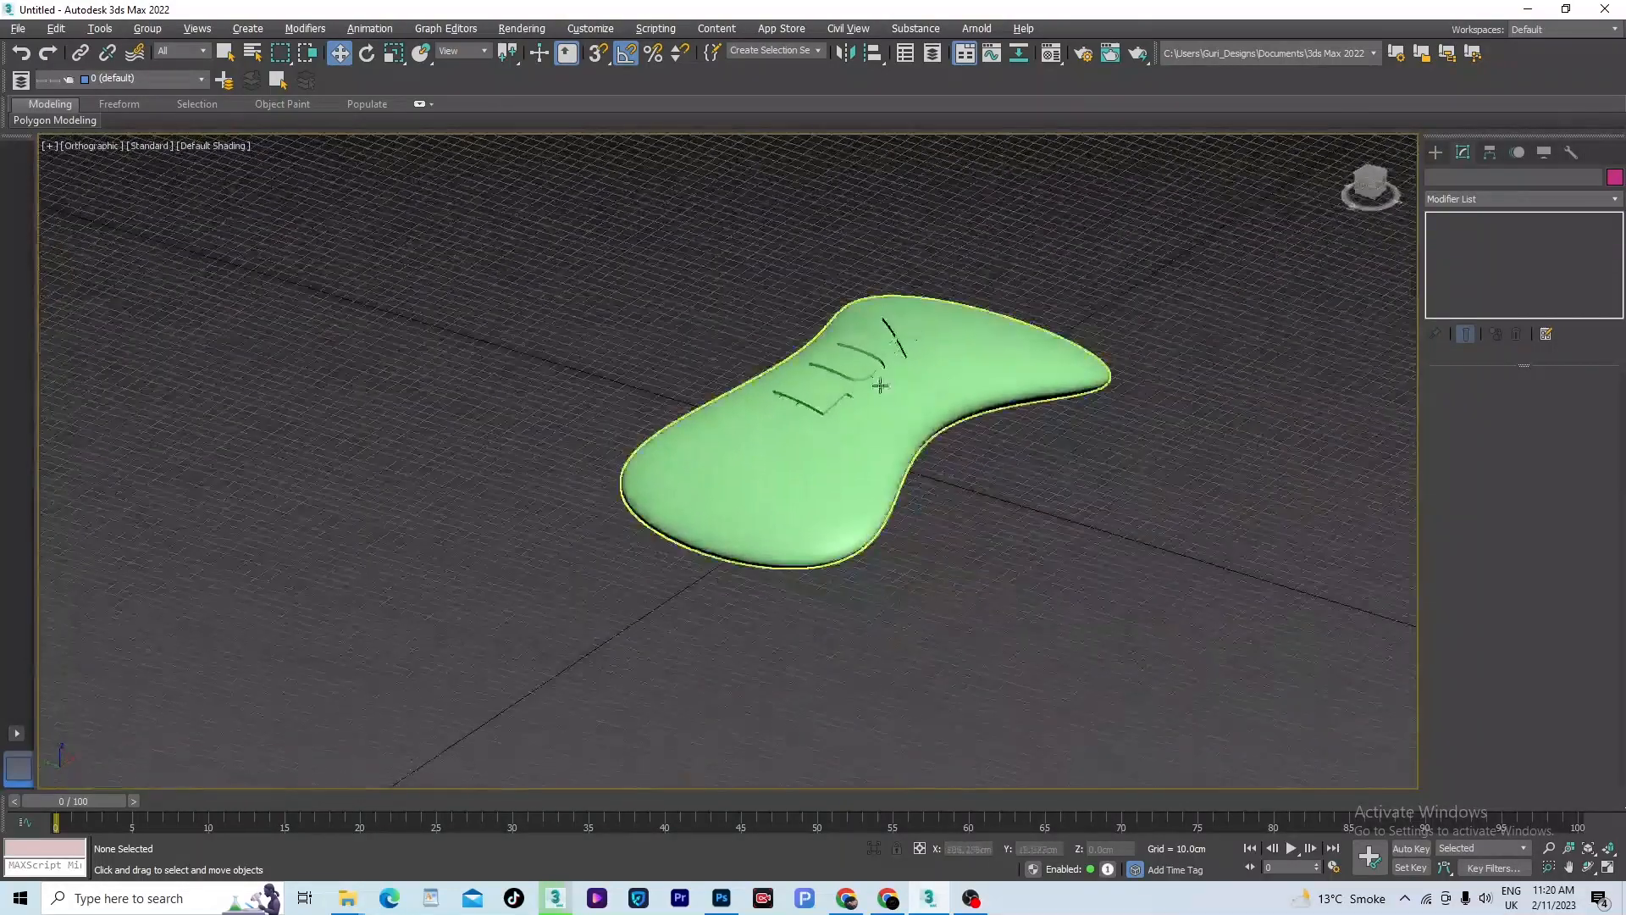